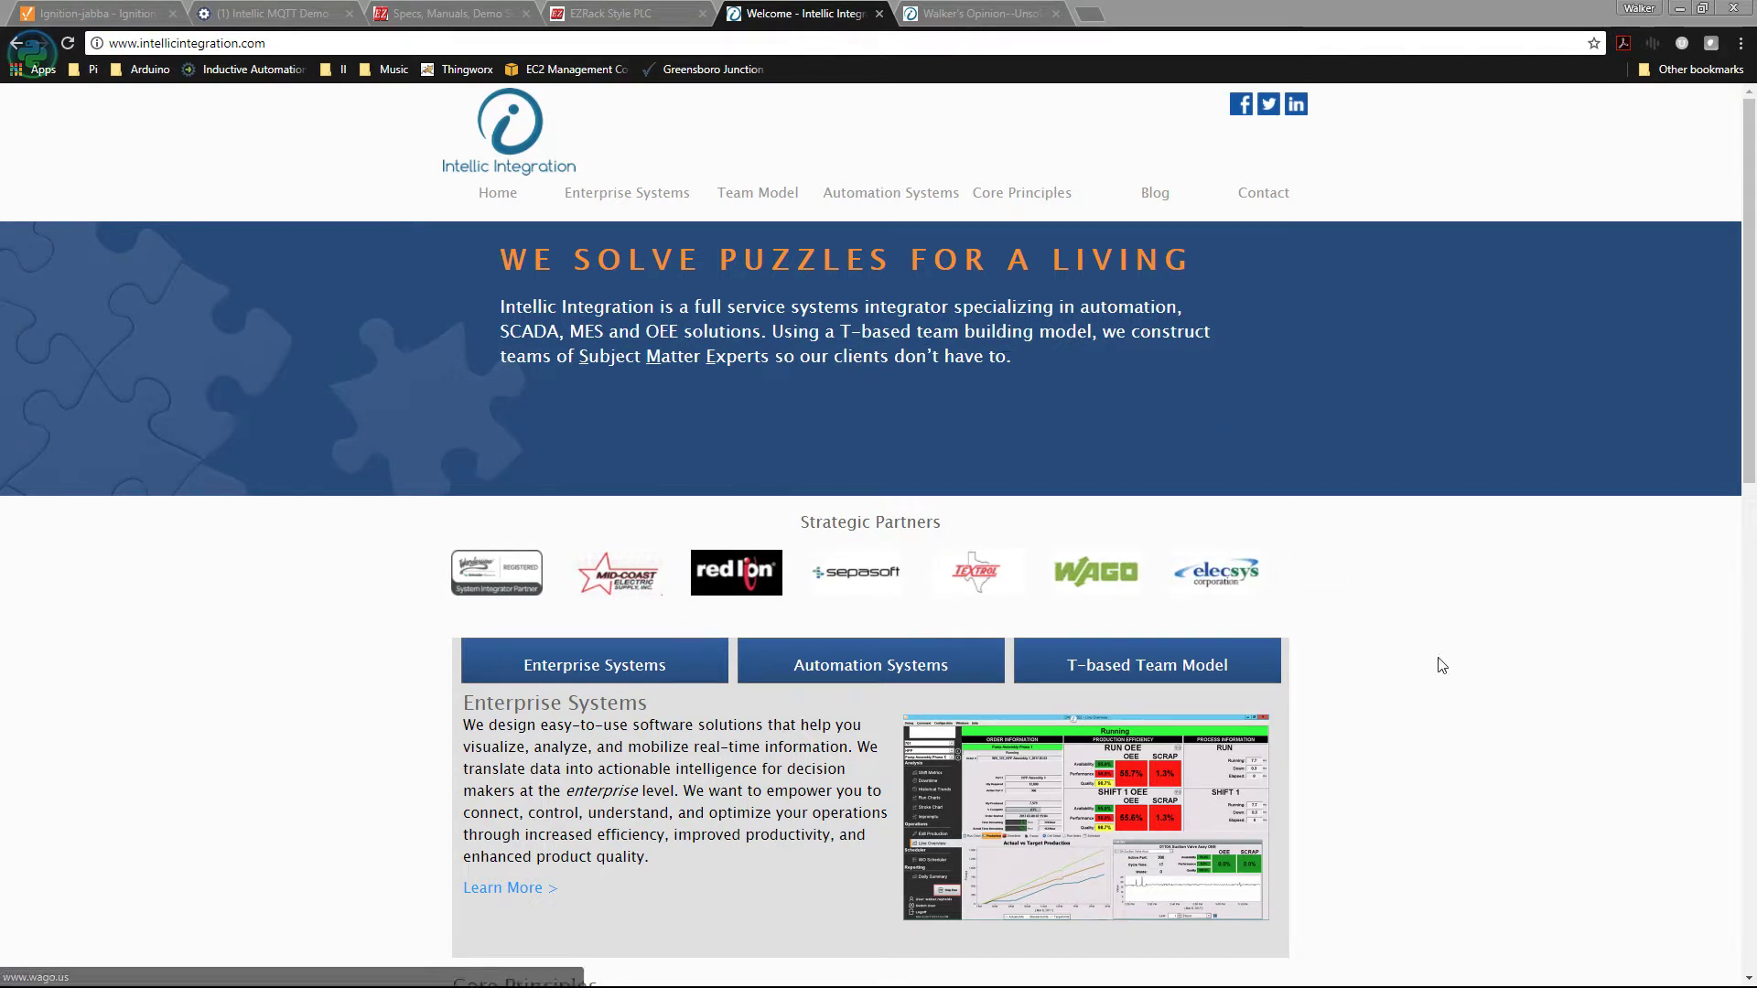
View the company president's blog, and close both the blog and the Intellic Integration website
click(953, 14)
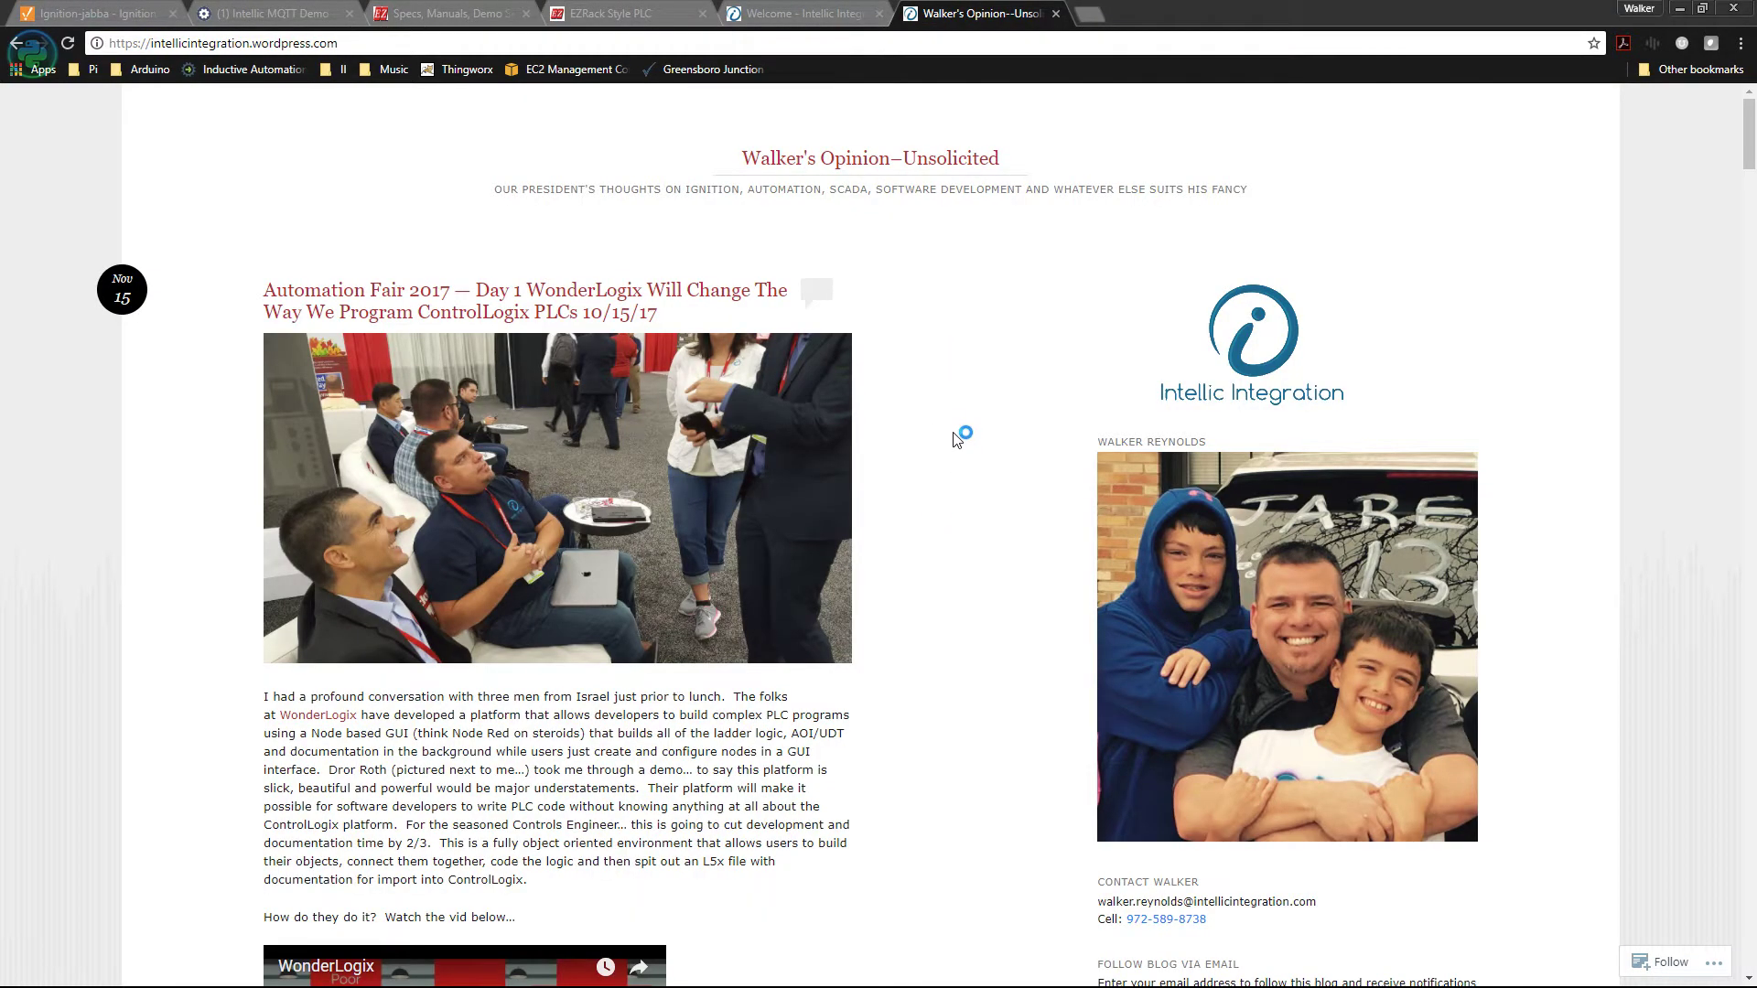
scroll(956, 440, down, 5)
scroll(956, 440, up, 5)
click(1055, 14)
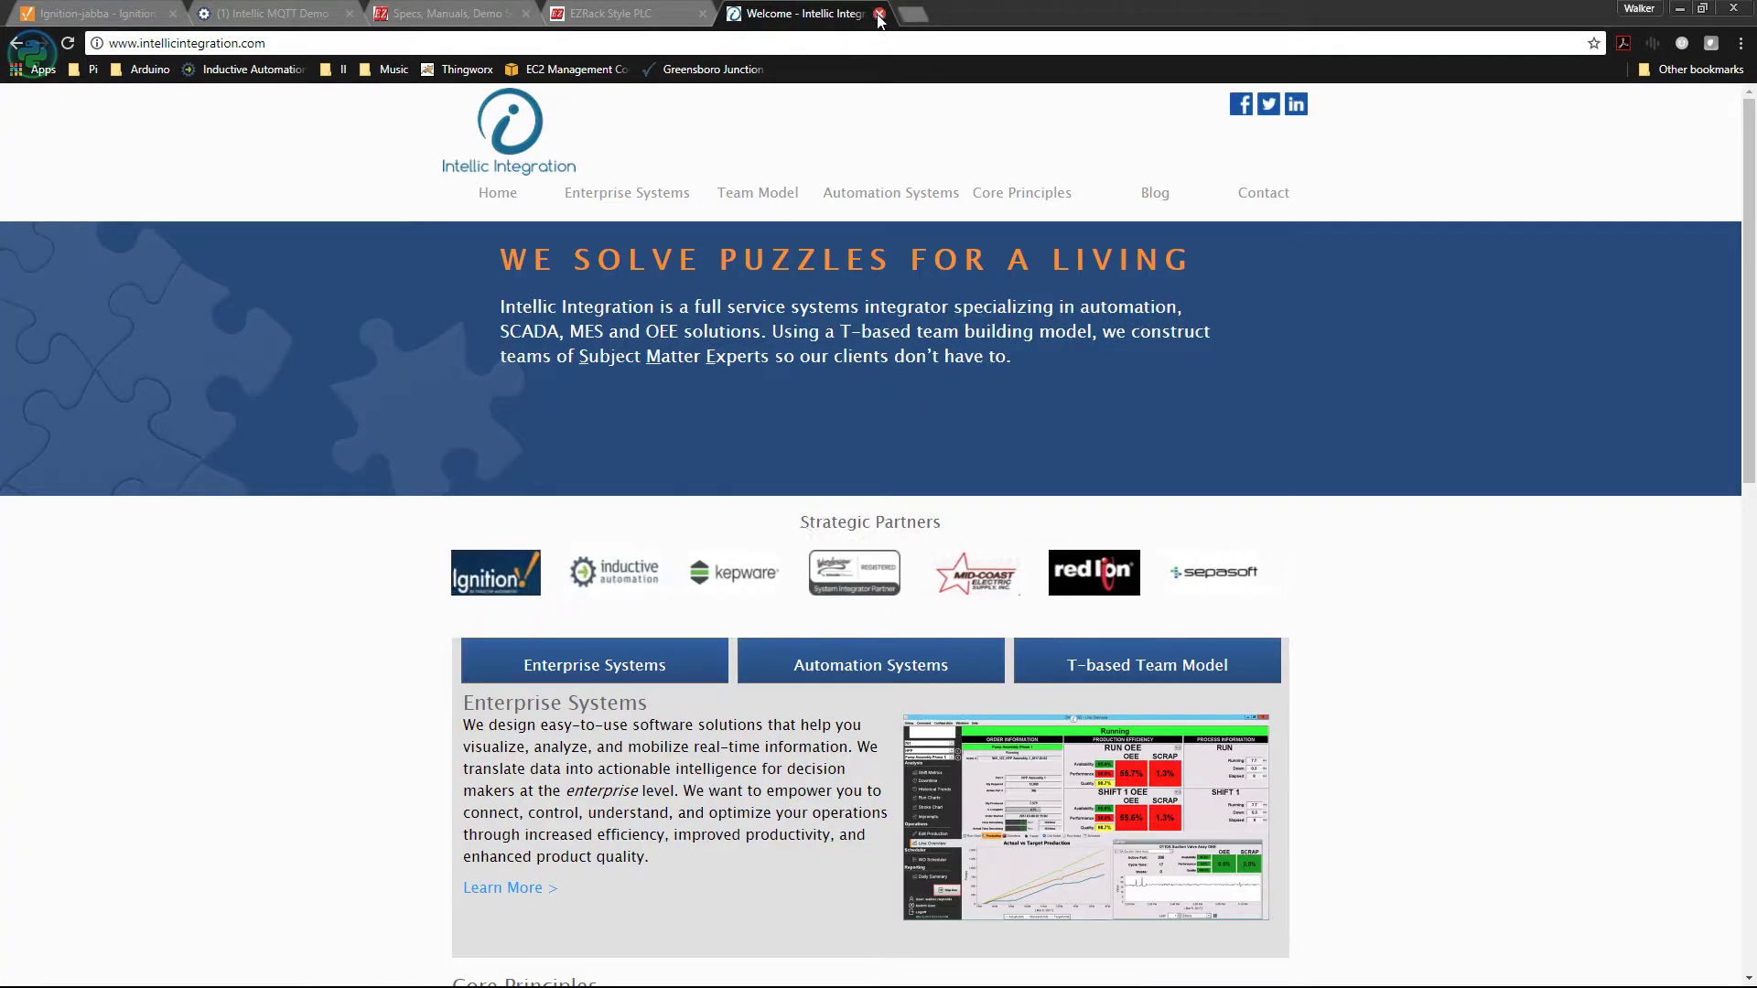
click(879, 13)
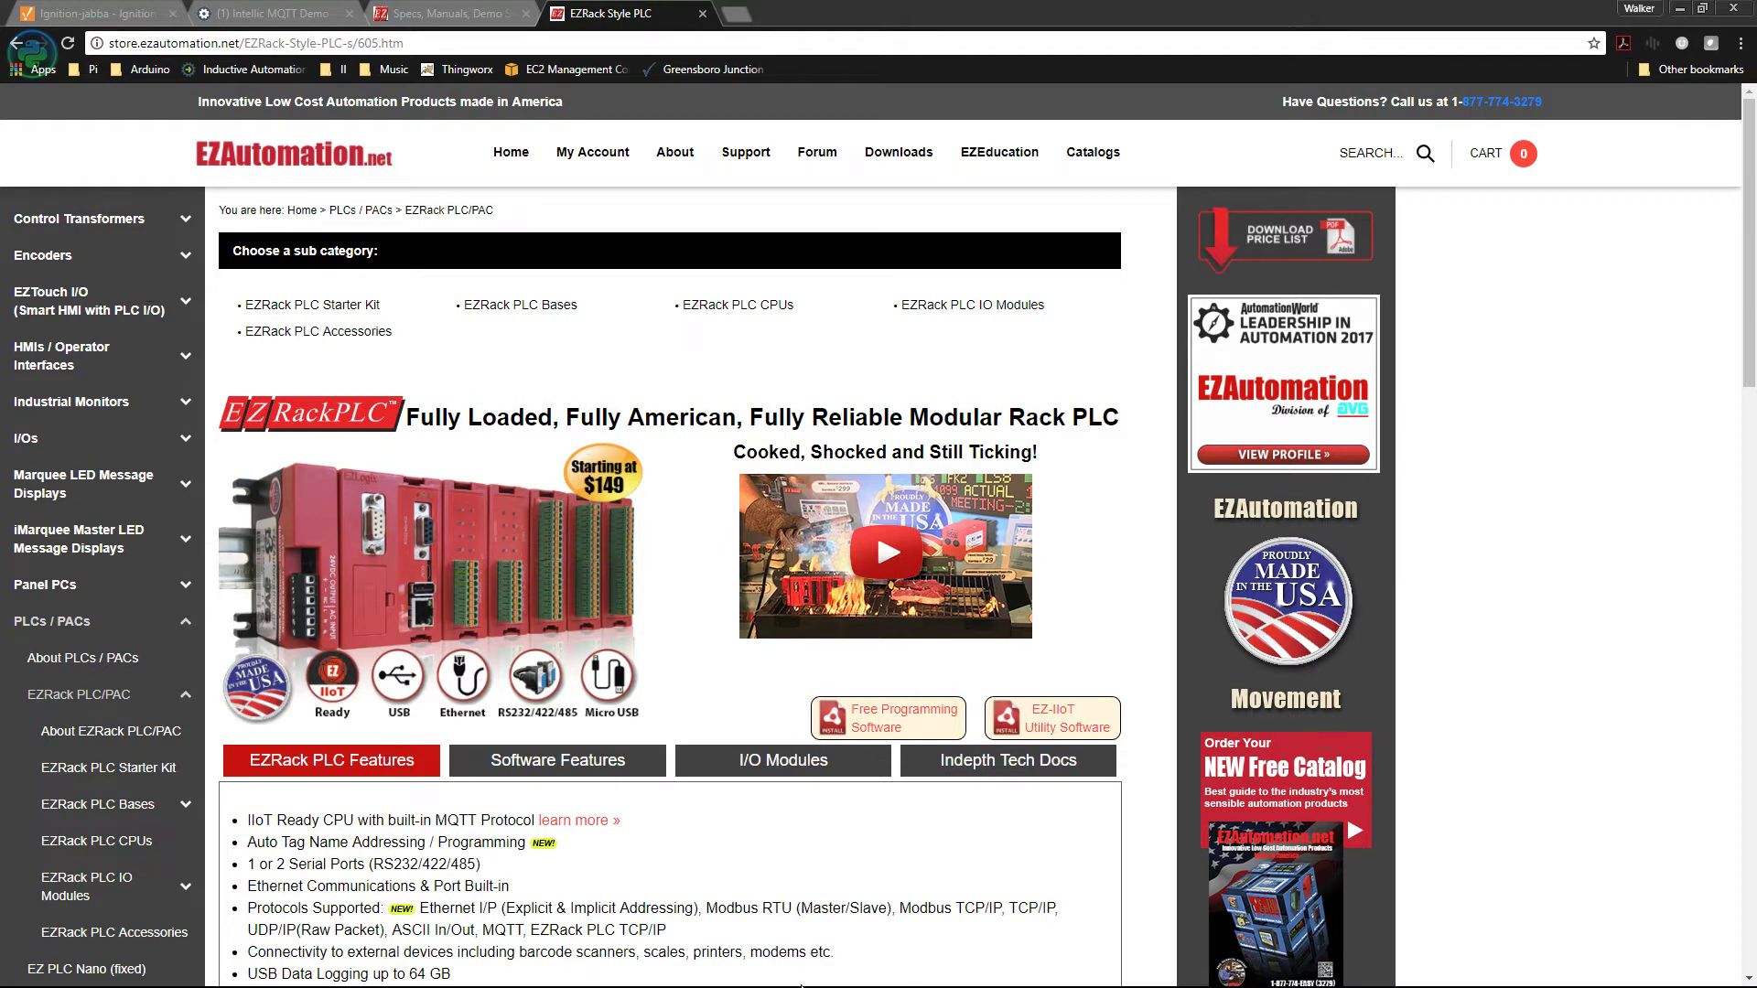
Show the PLC hardware photo file-4.jpeg in Photos, and switch back to Chrome
key(super)
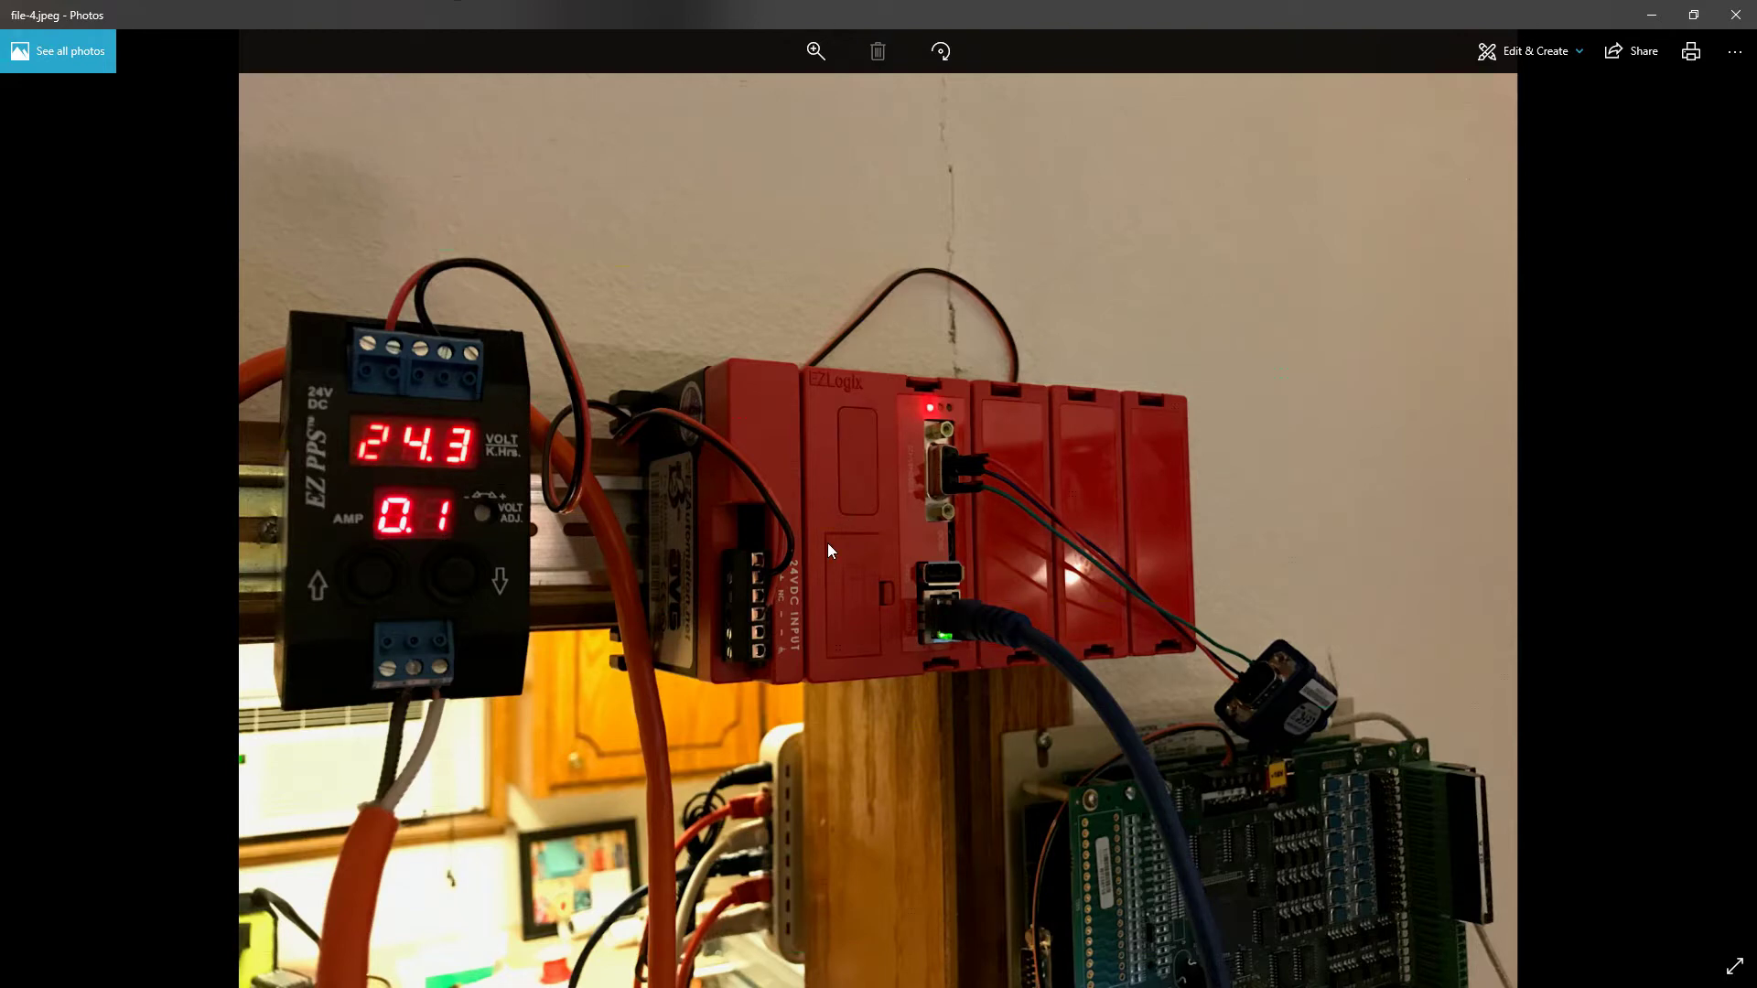
key(super)
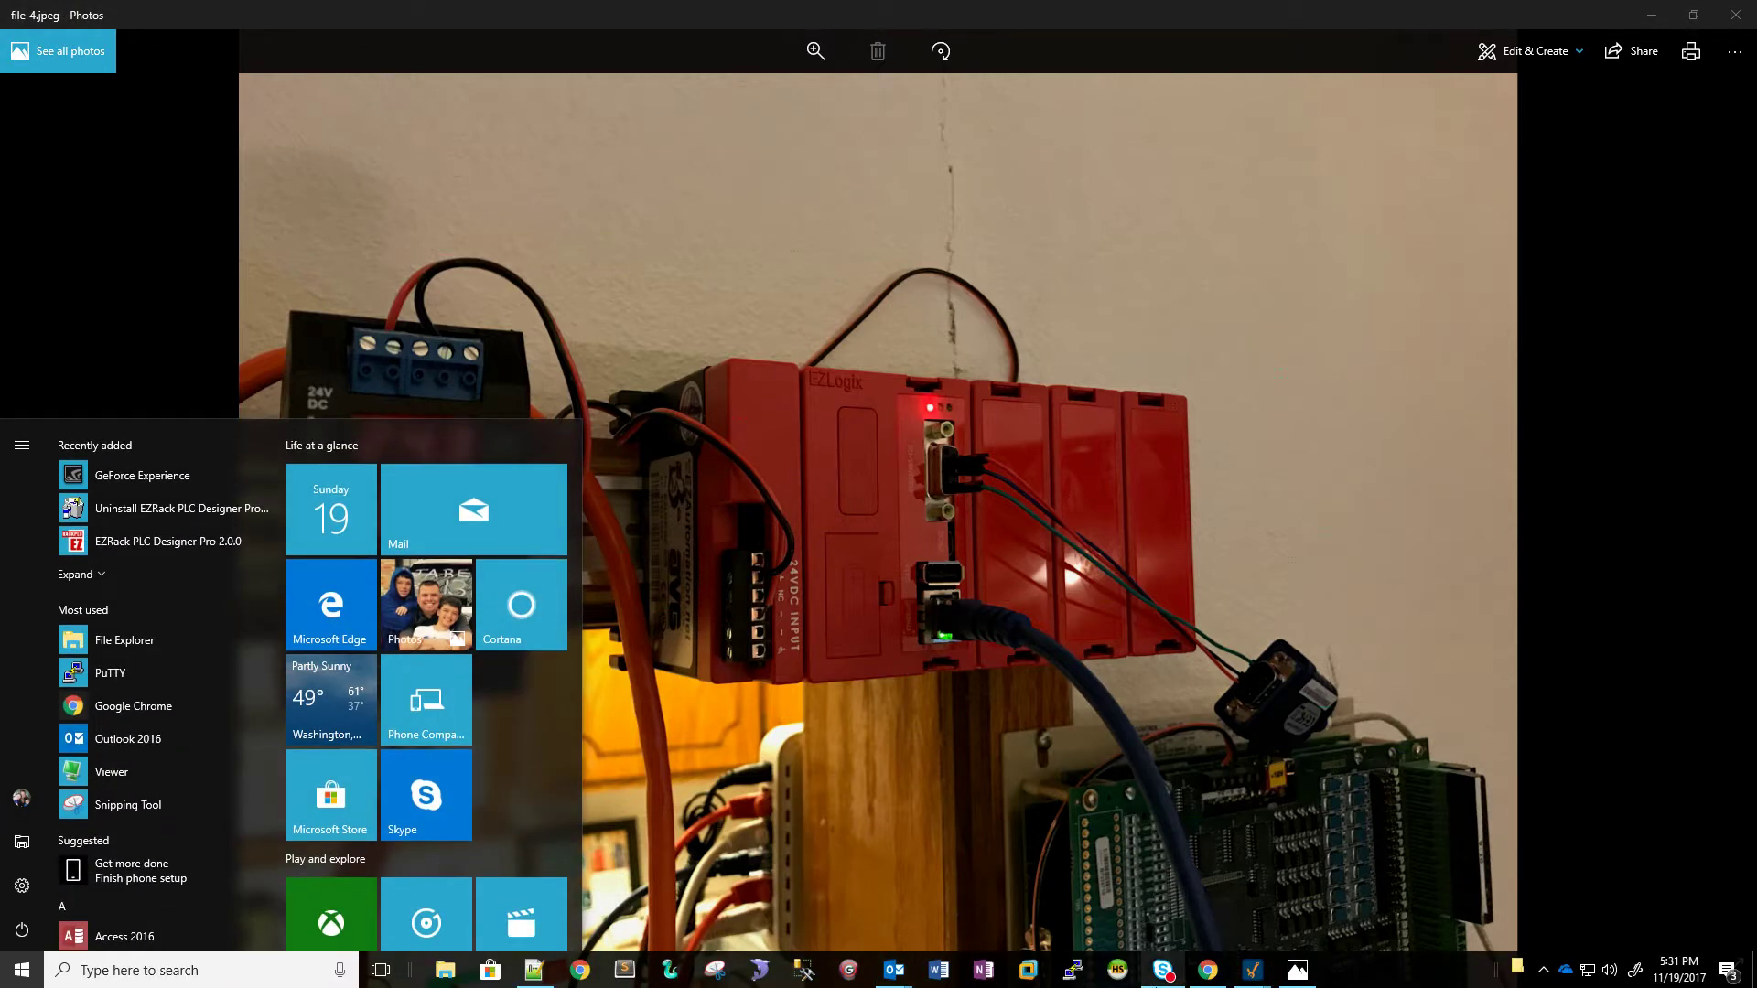
click(1206, 971)
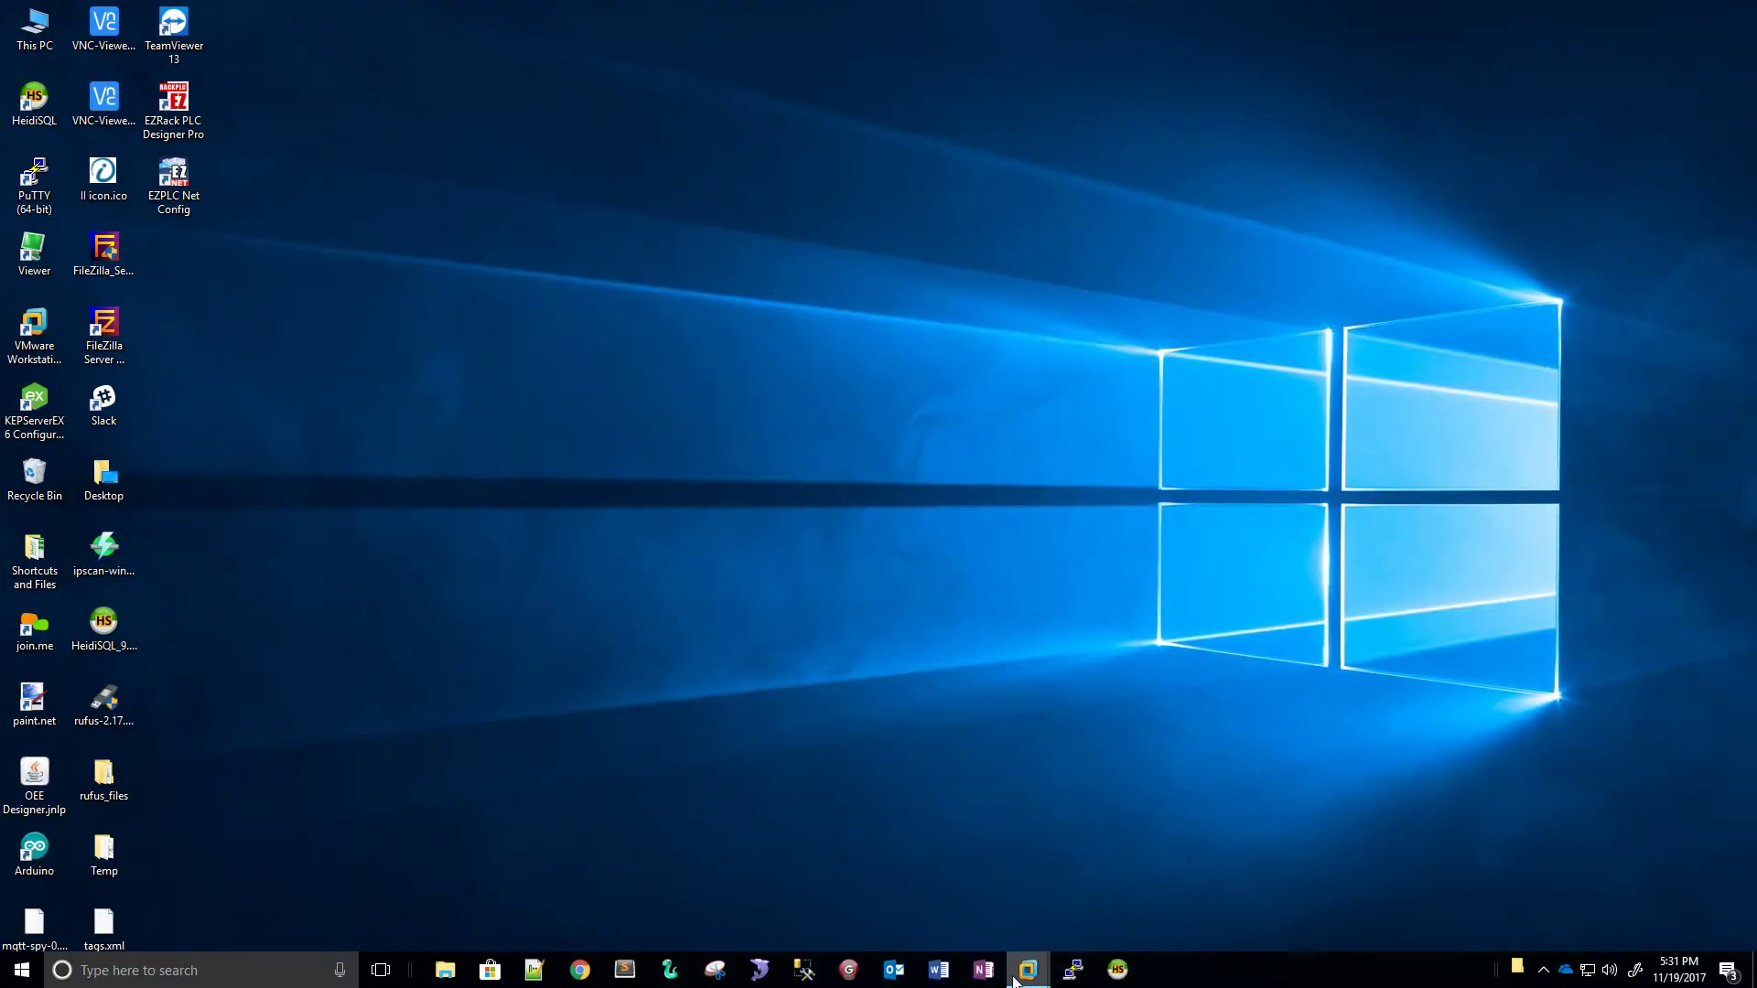
Switch to the Win10 EZAutomation virtual machine in VMware Workstation and minimize EZRack PLC Designer Pro
mouse_move(1028, 985)
click(1103, 902)
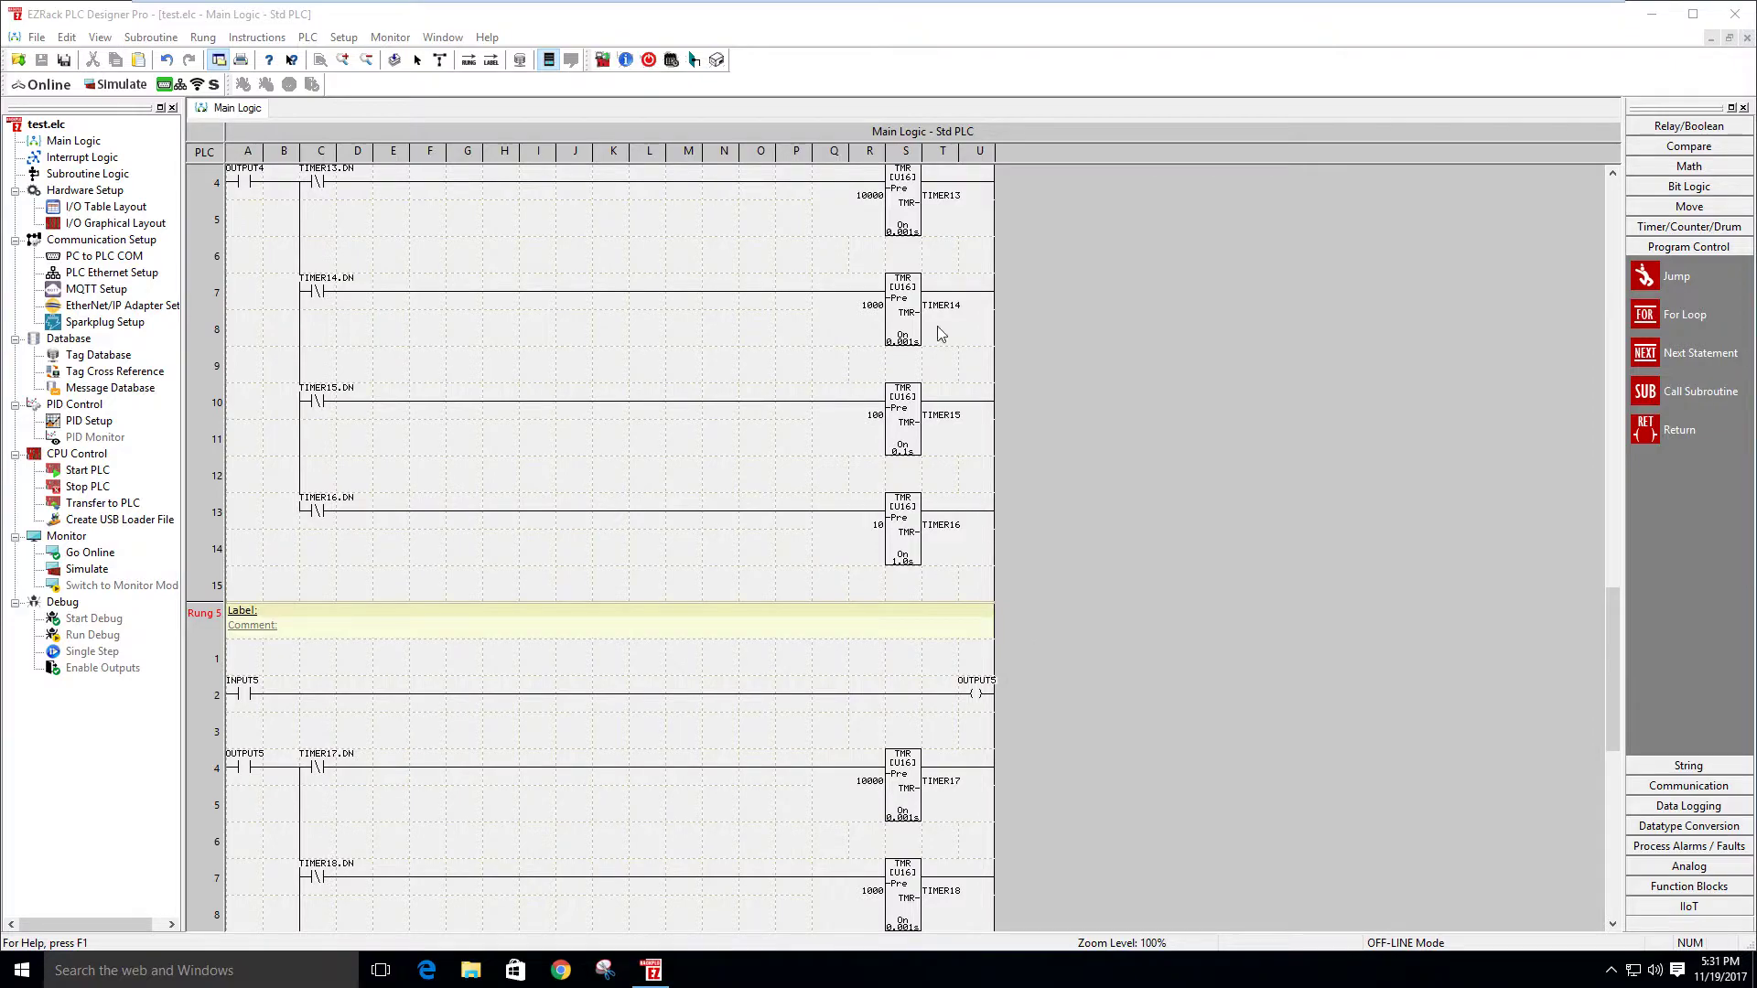
click(1656, 15)
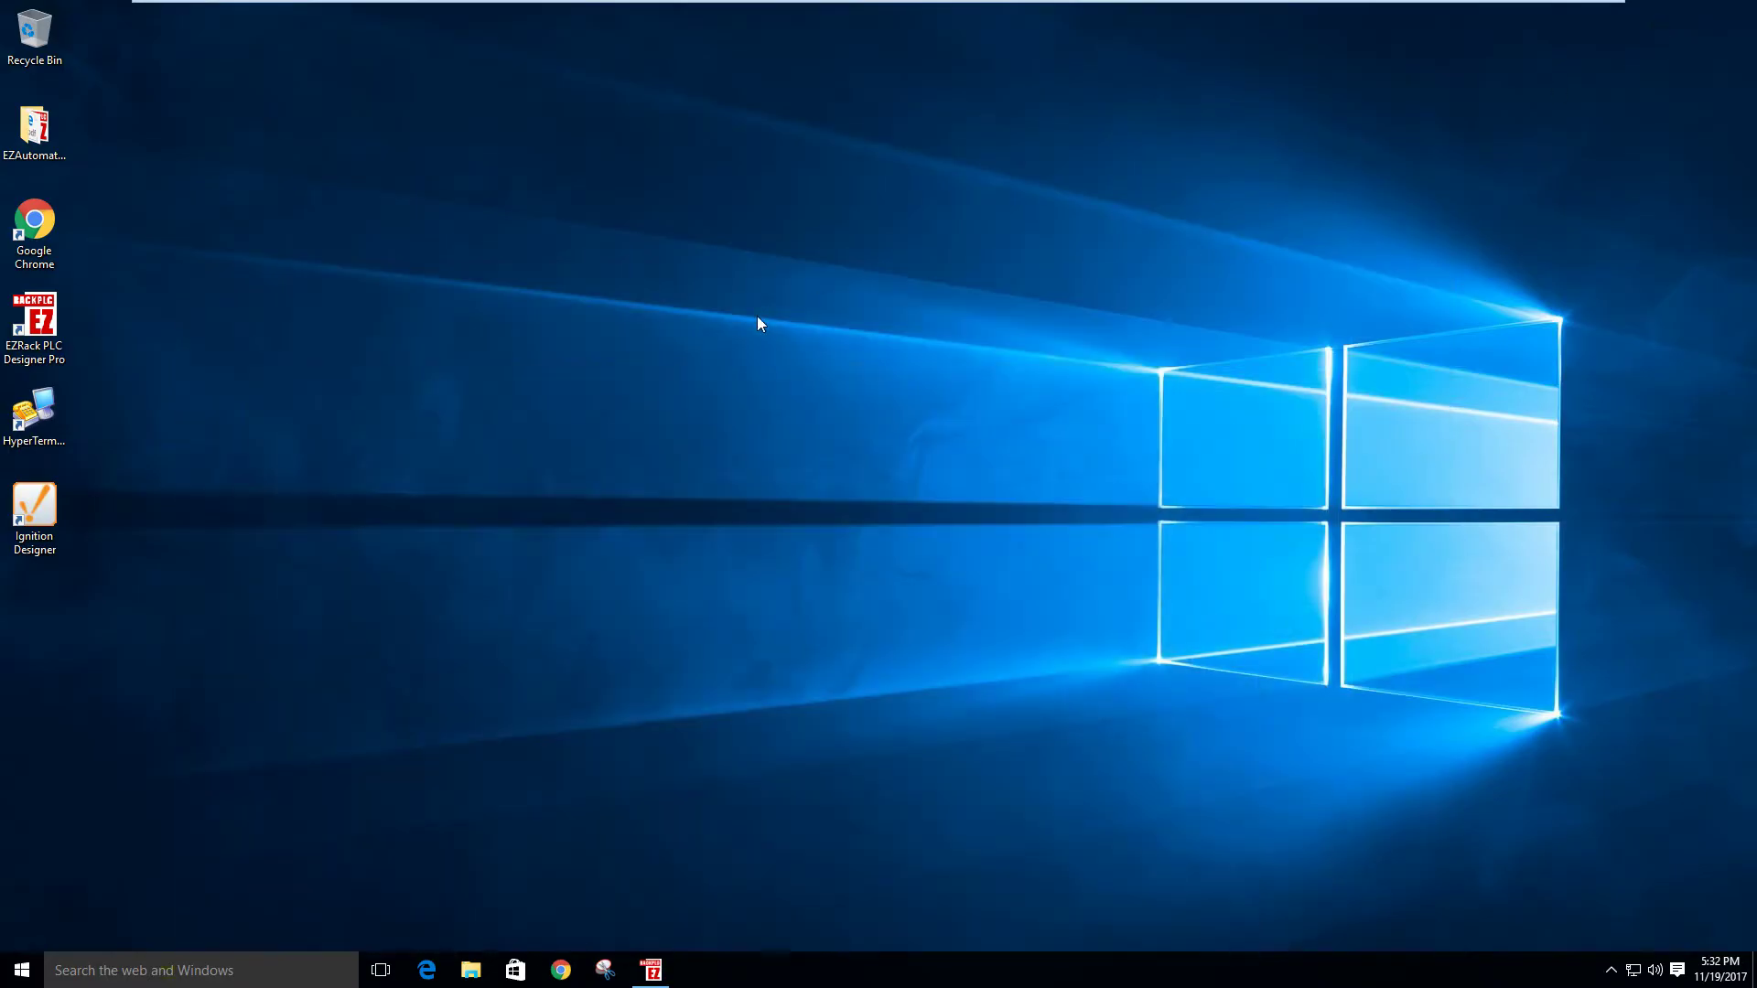
mouse_move(732, 2)
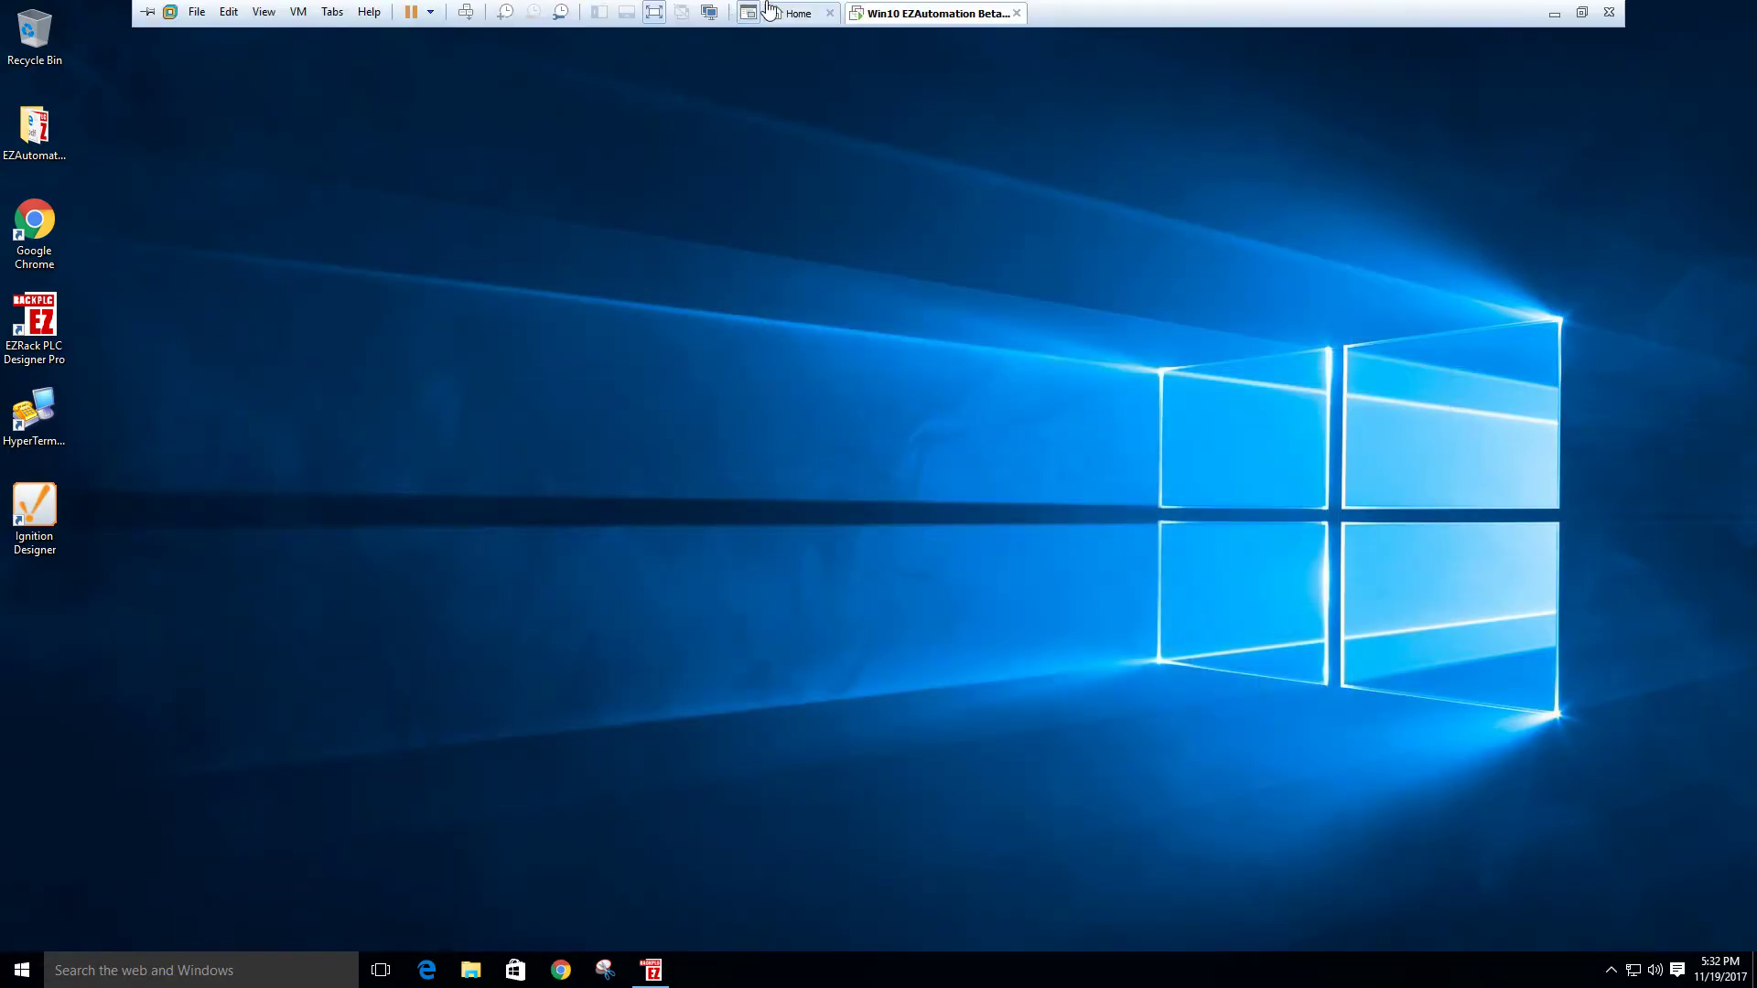
Open the EZAutomation folder on the virtual machine's desktop and select the firmware file ezl_a0_269.hex_plc
click(37, 327)
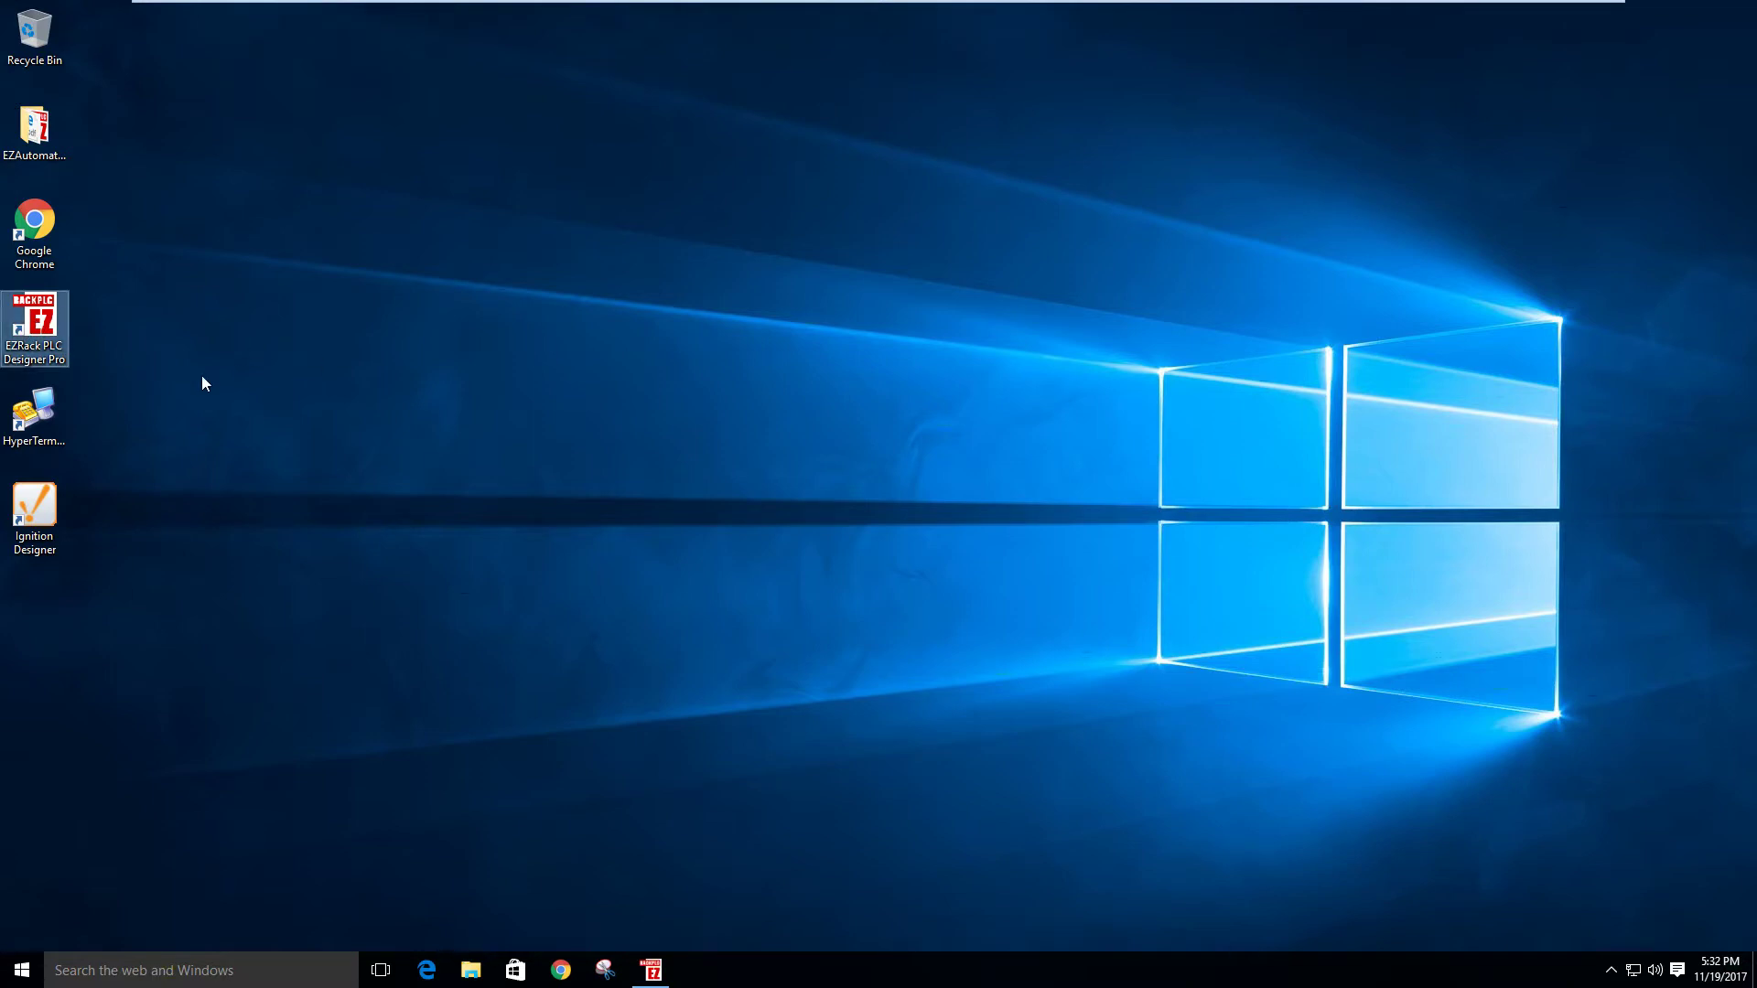
double_click(34, 128)
click(601, 316)
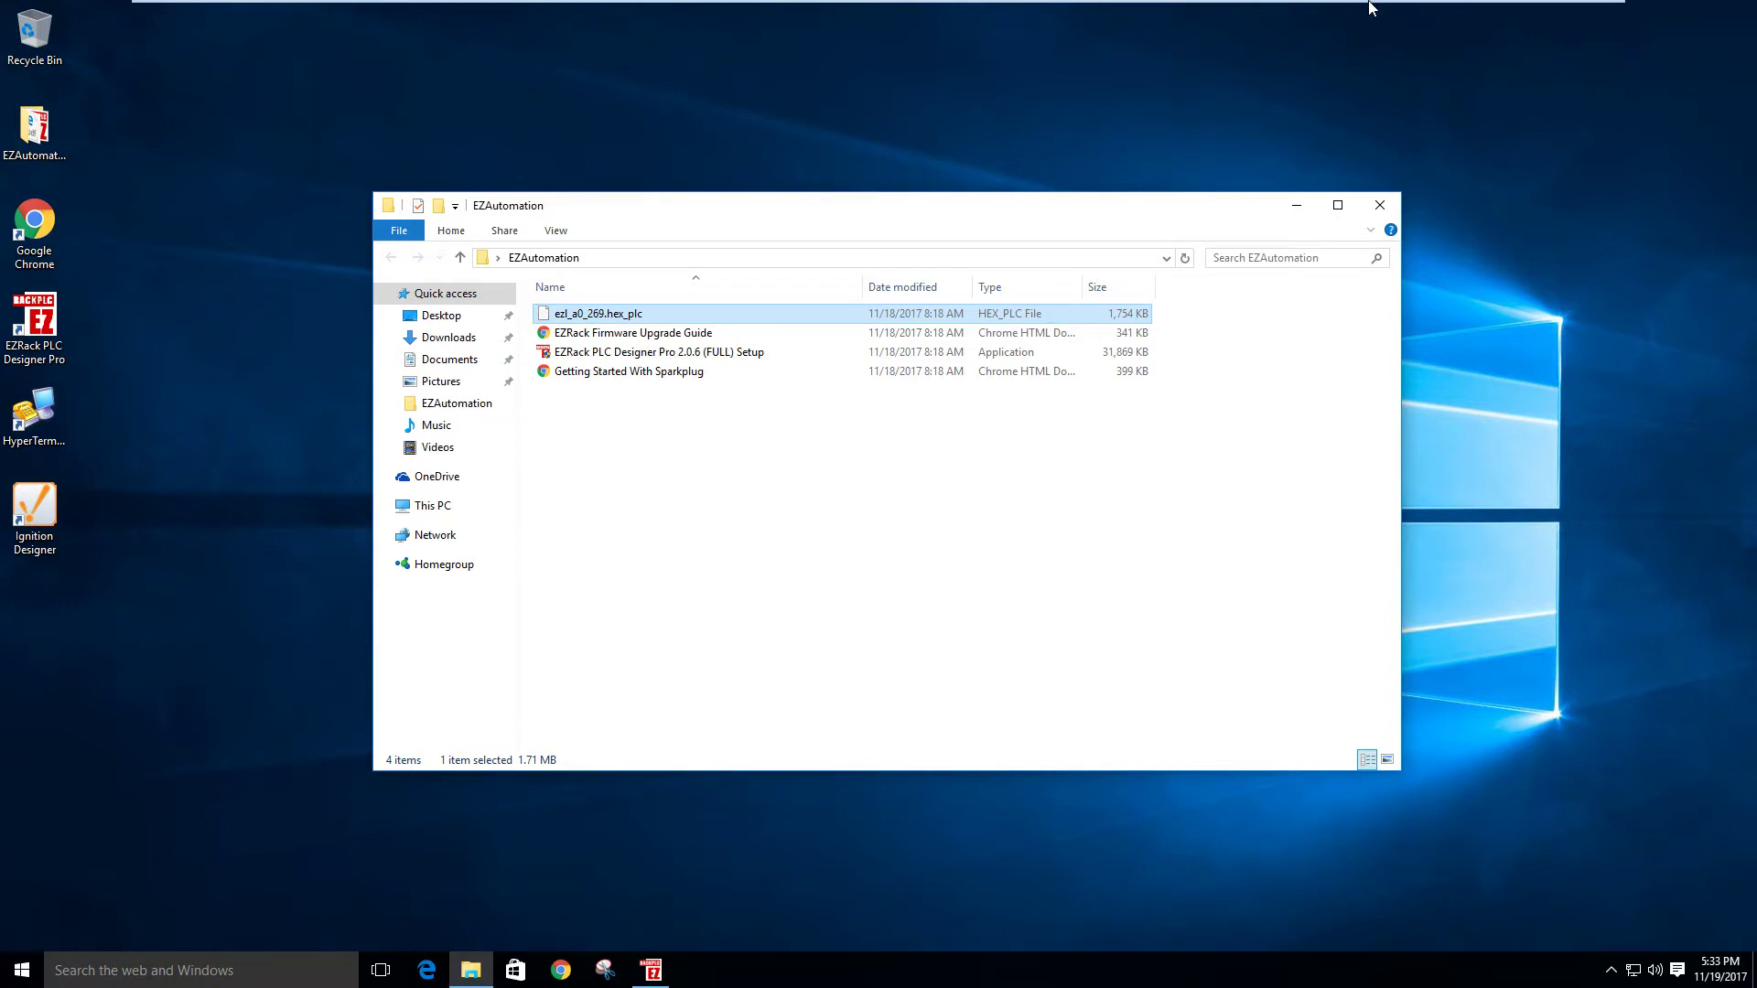
Minimize the virtual machine, and view the PLC hardware photo again before returning to Chrome
mouse_move(1498, 25)
click(1553, 15)
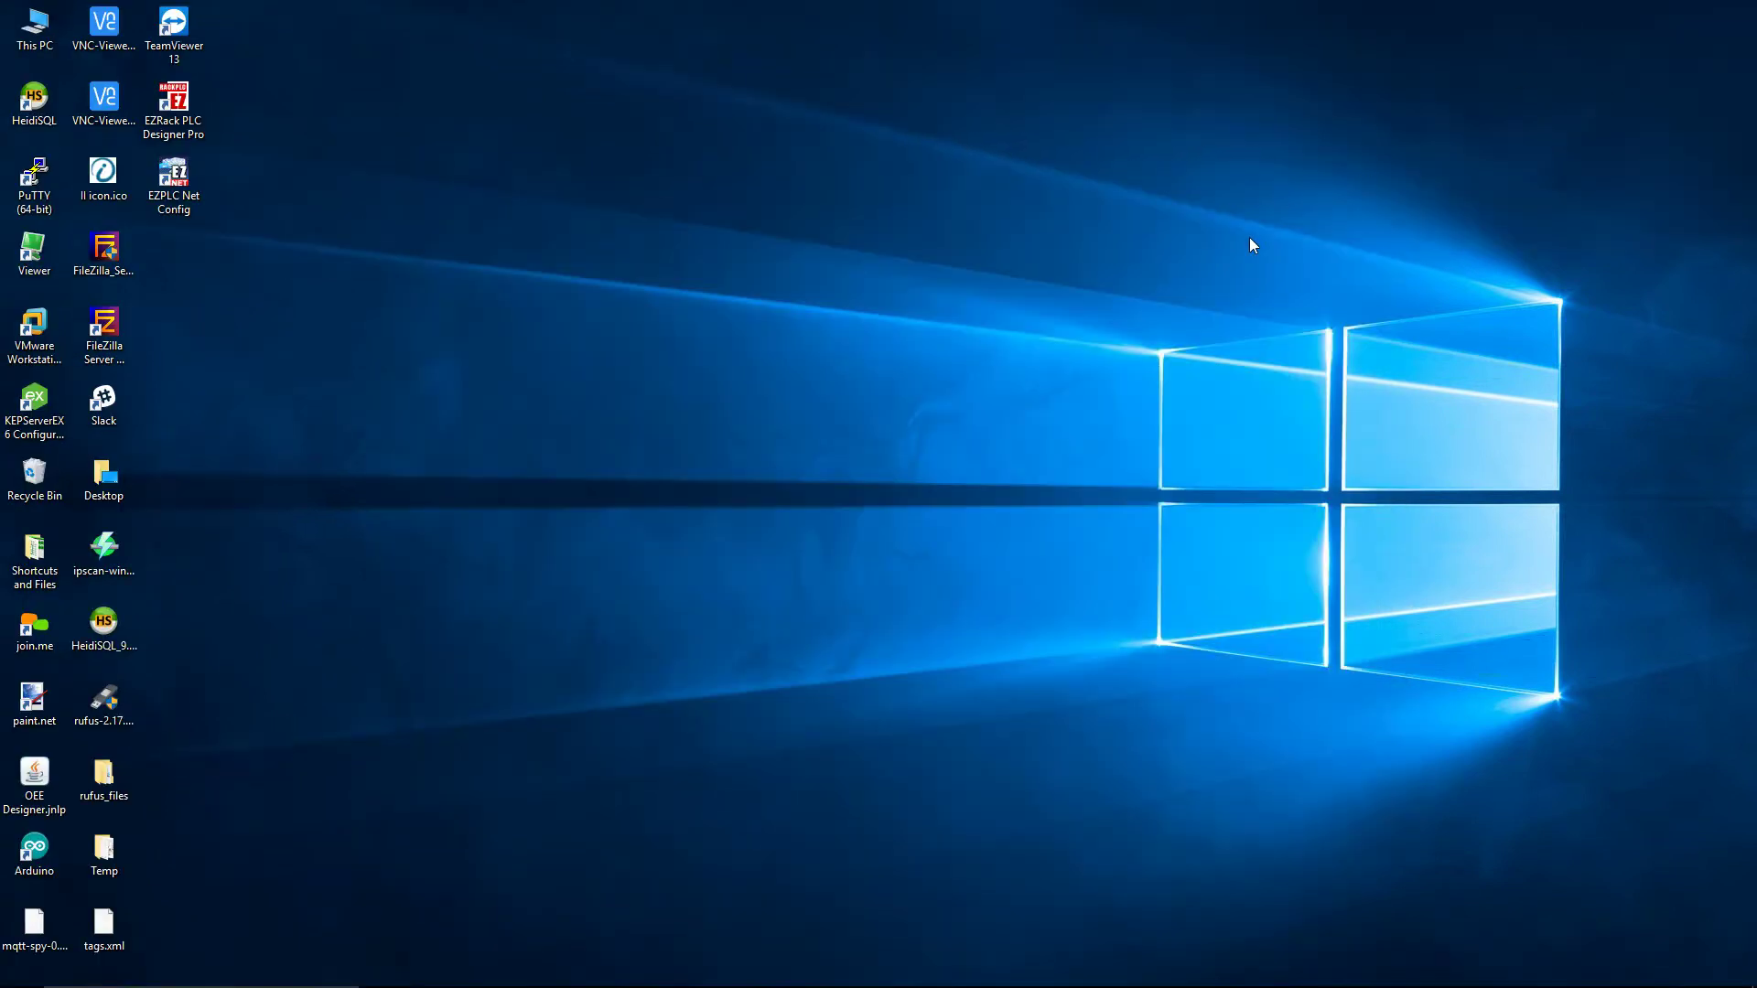
key(alt+Tab)
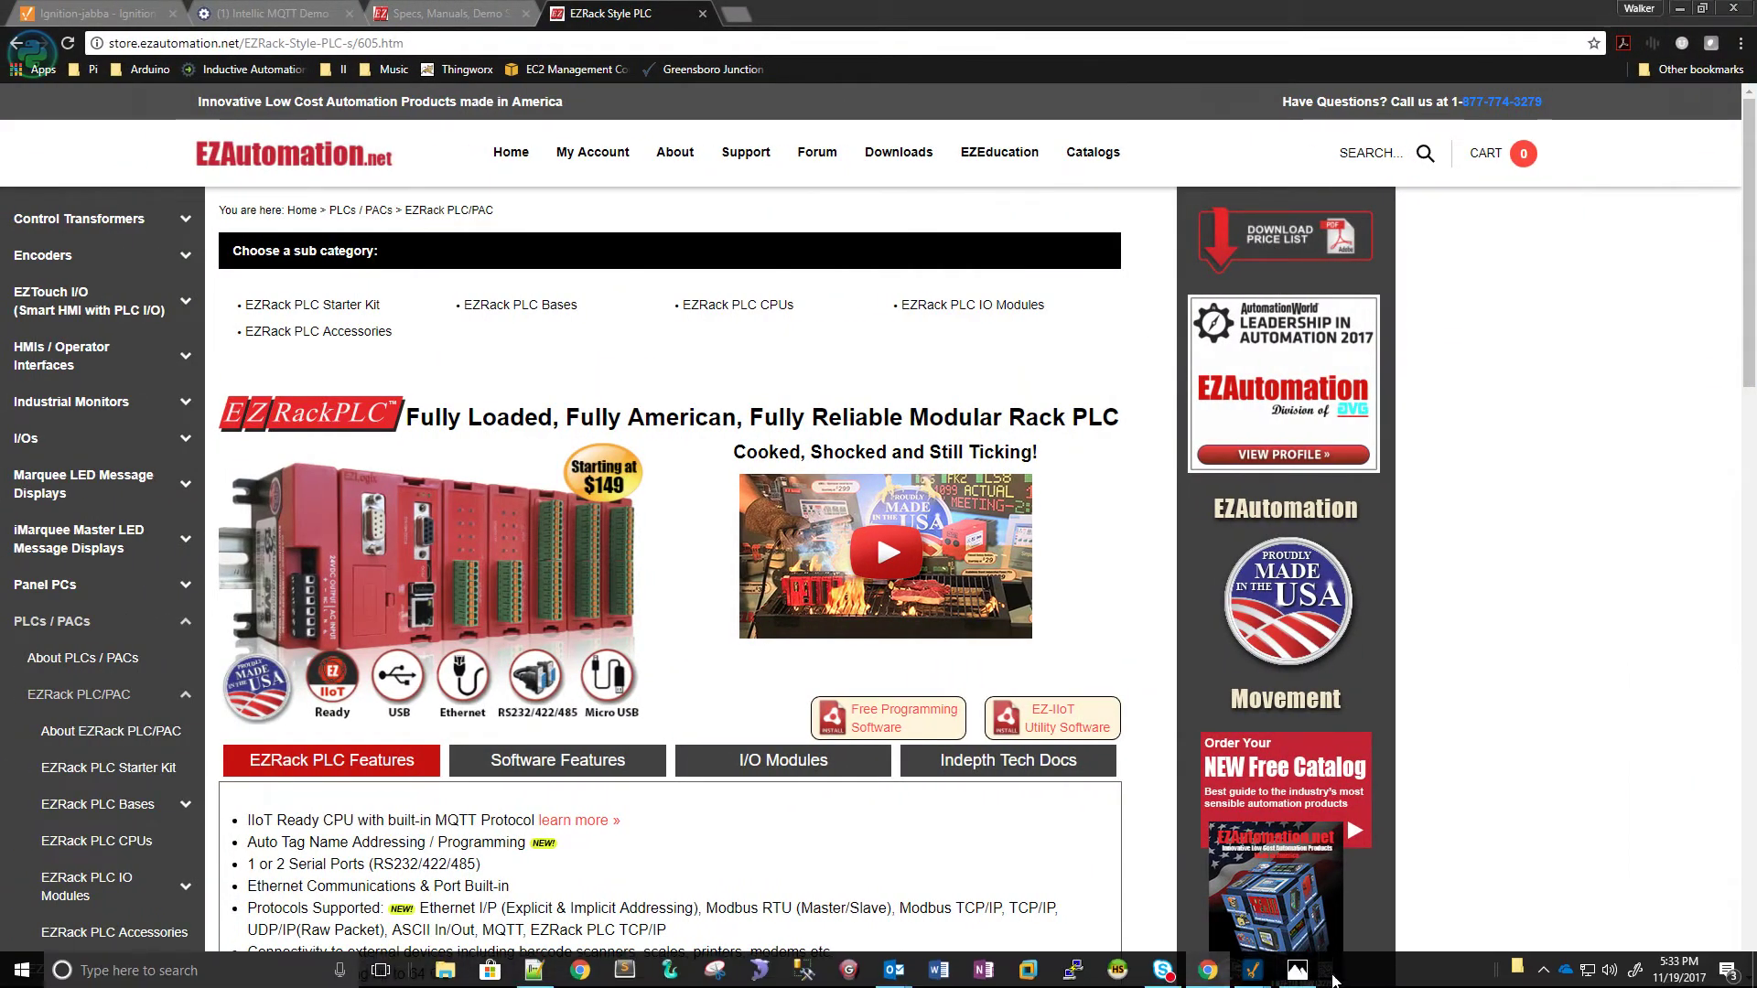
click(1298, 970)
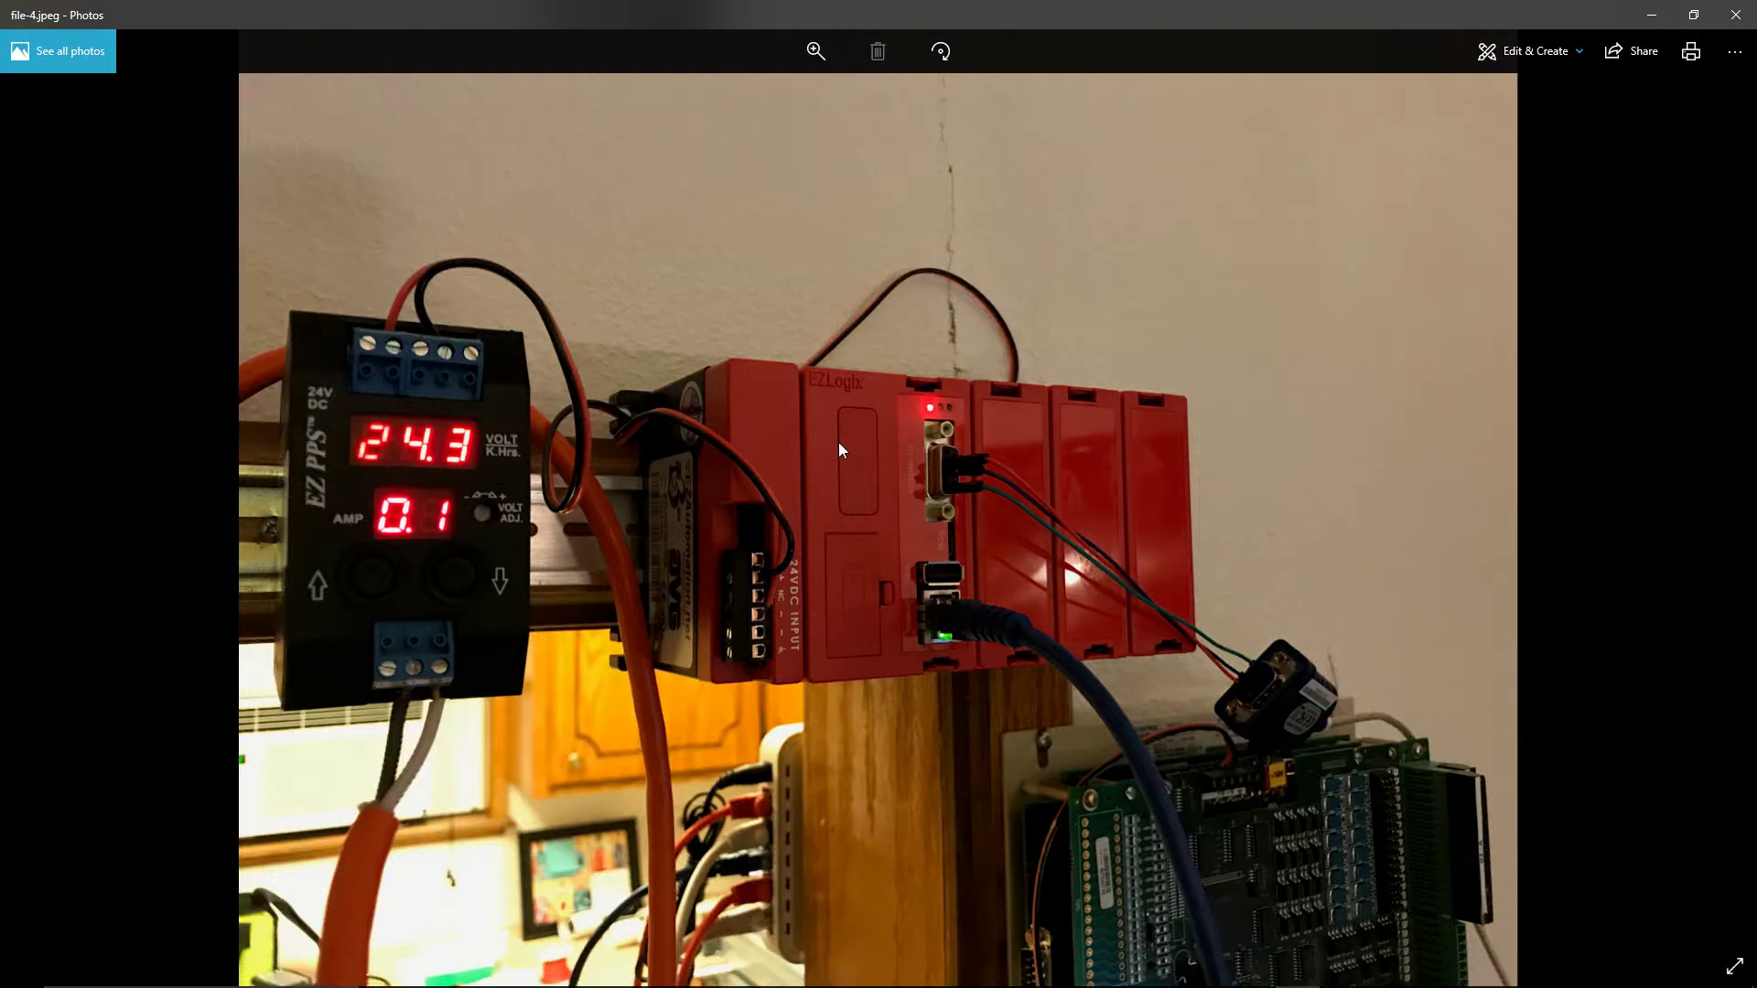
click(1653, 19)
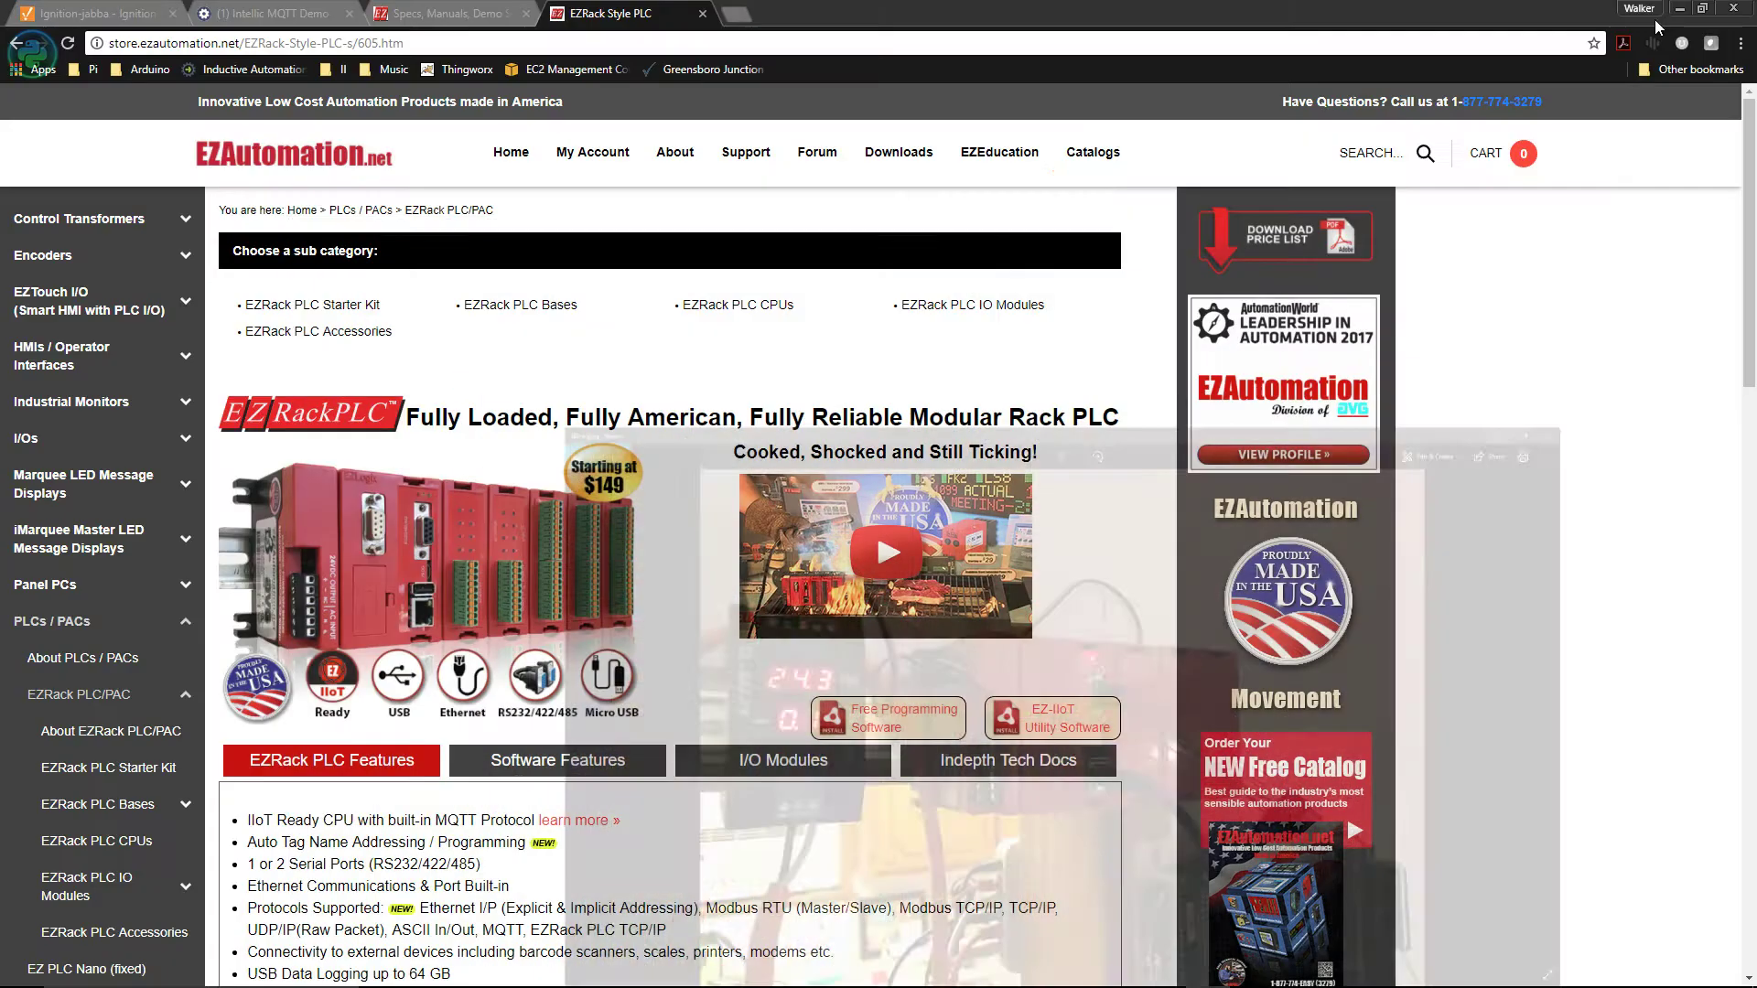
Open the Ignition gateway's configuration page and review its MQTT Distributor, Engine and Transmission sections
click(92, 13)
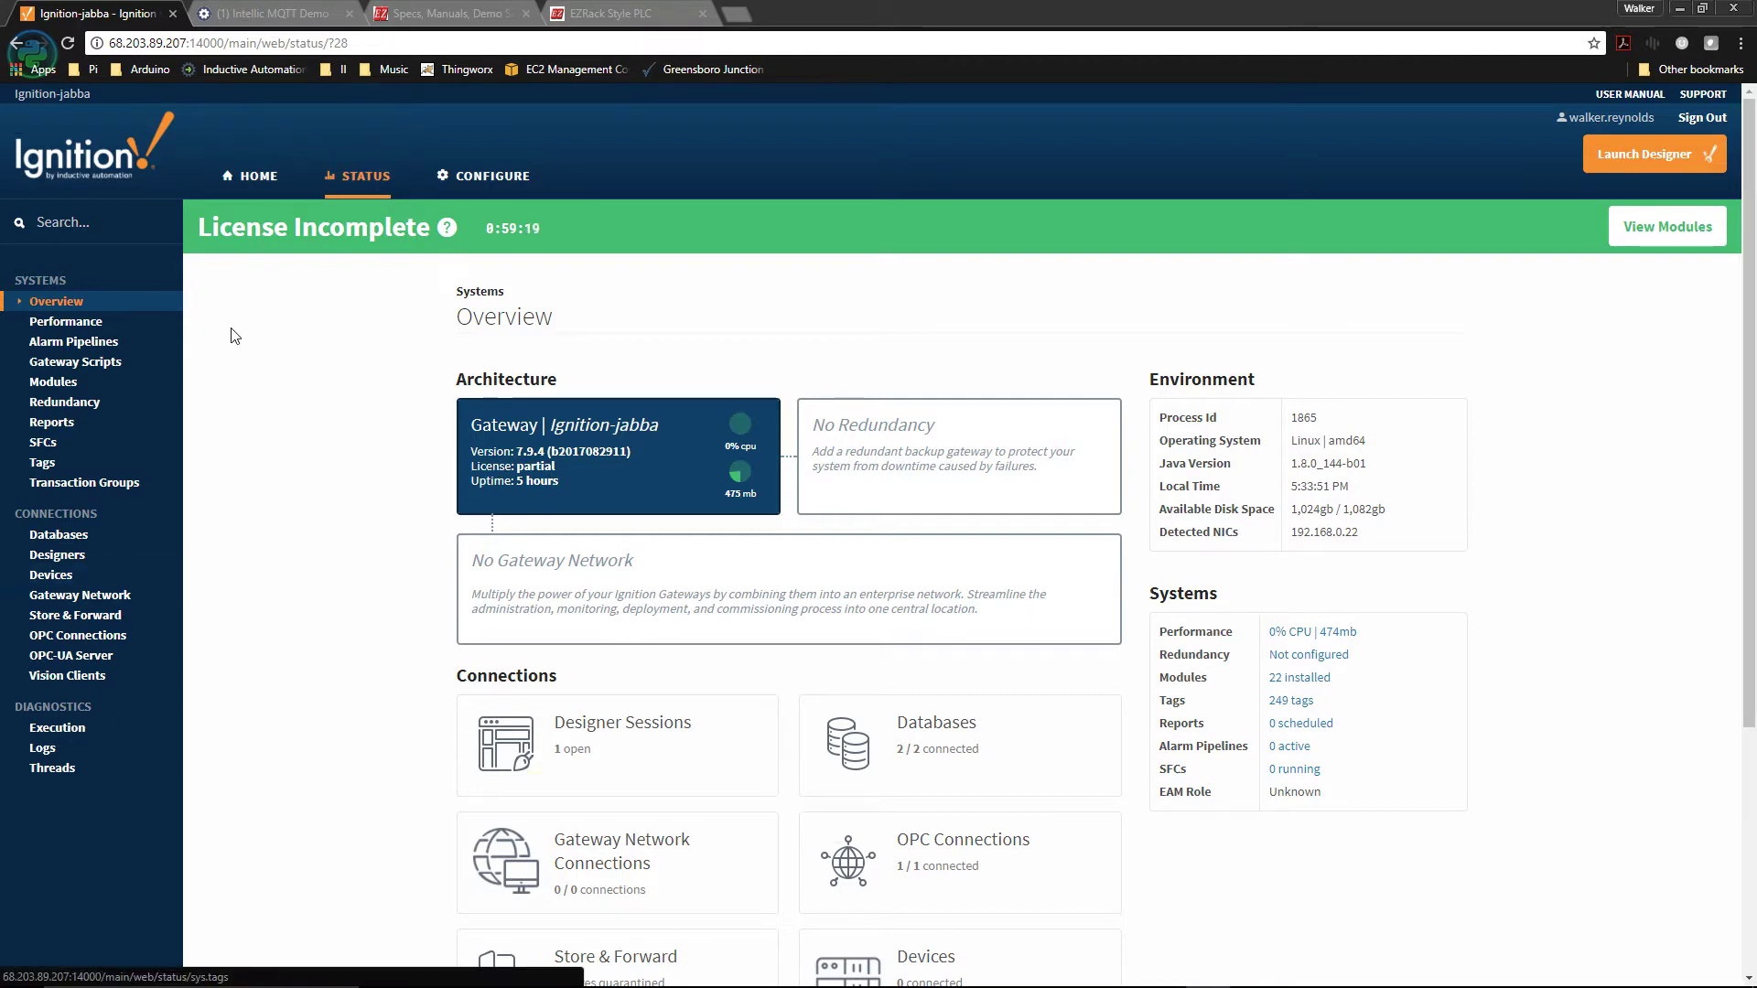
click(485, 175)
scroll(103, 732, down, 7)
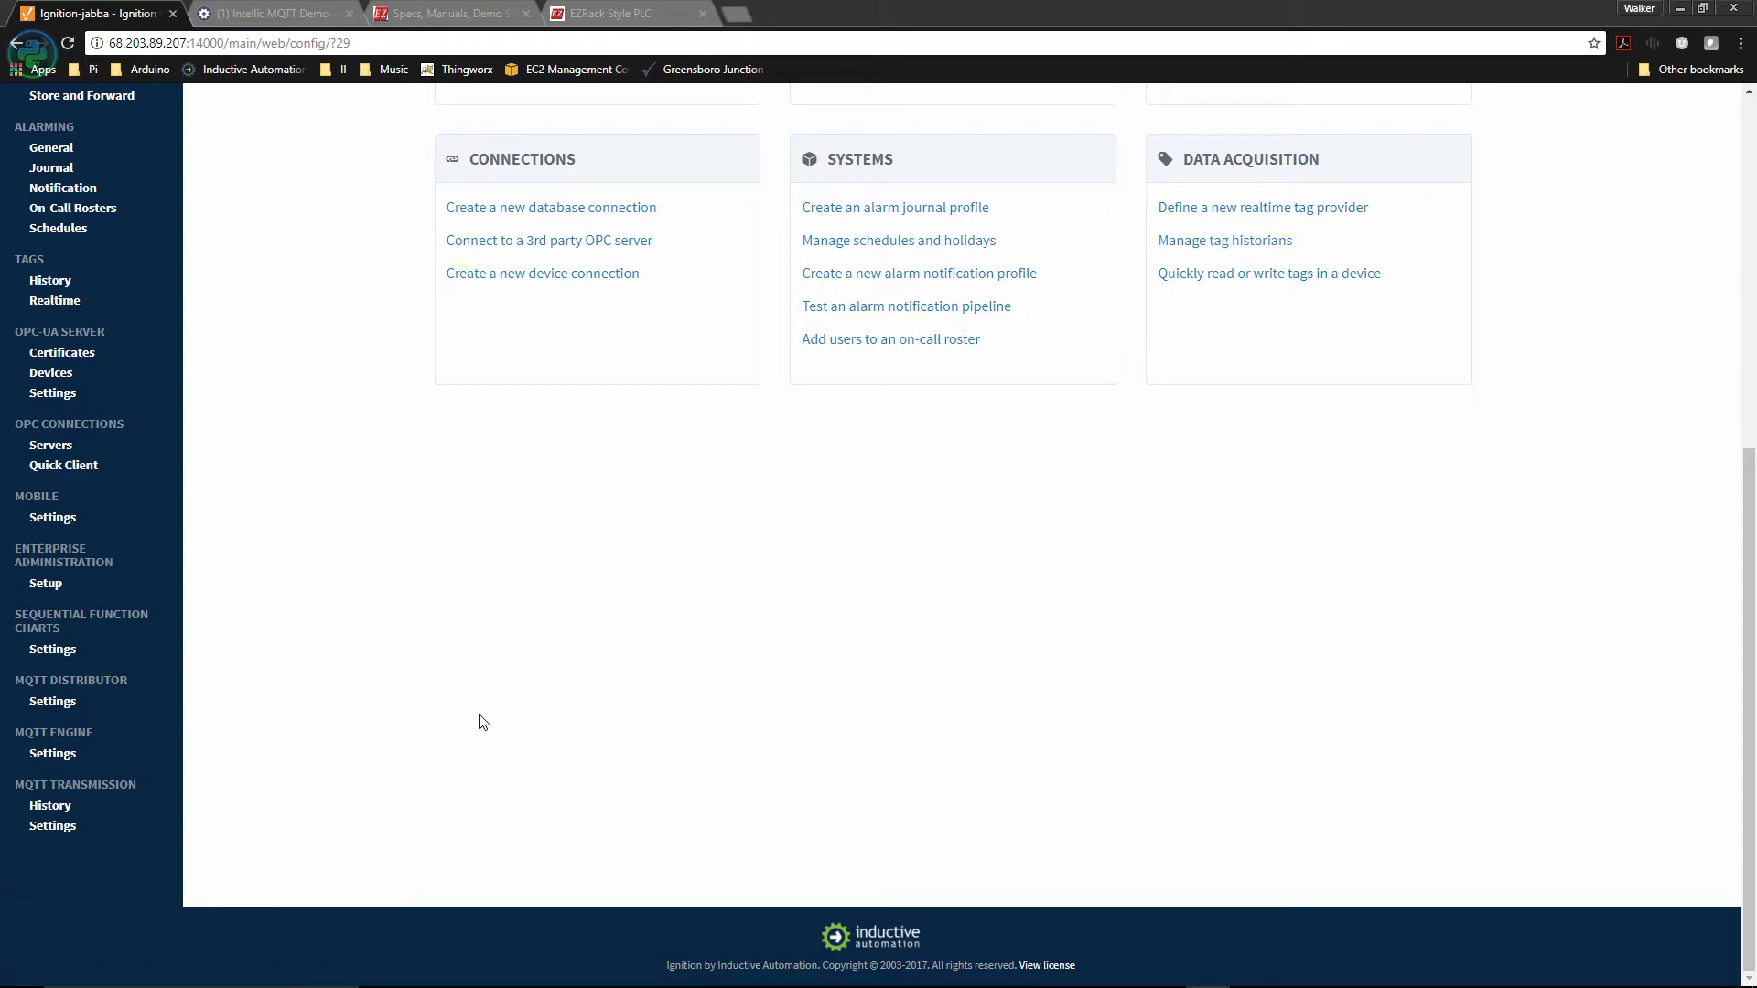
Return to the Win10 EZAutomation virtual machine and show Rung 1 of test.elc's Main Logic in EZRack PLC Designer Pro
key(super+d)
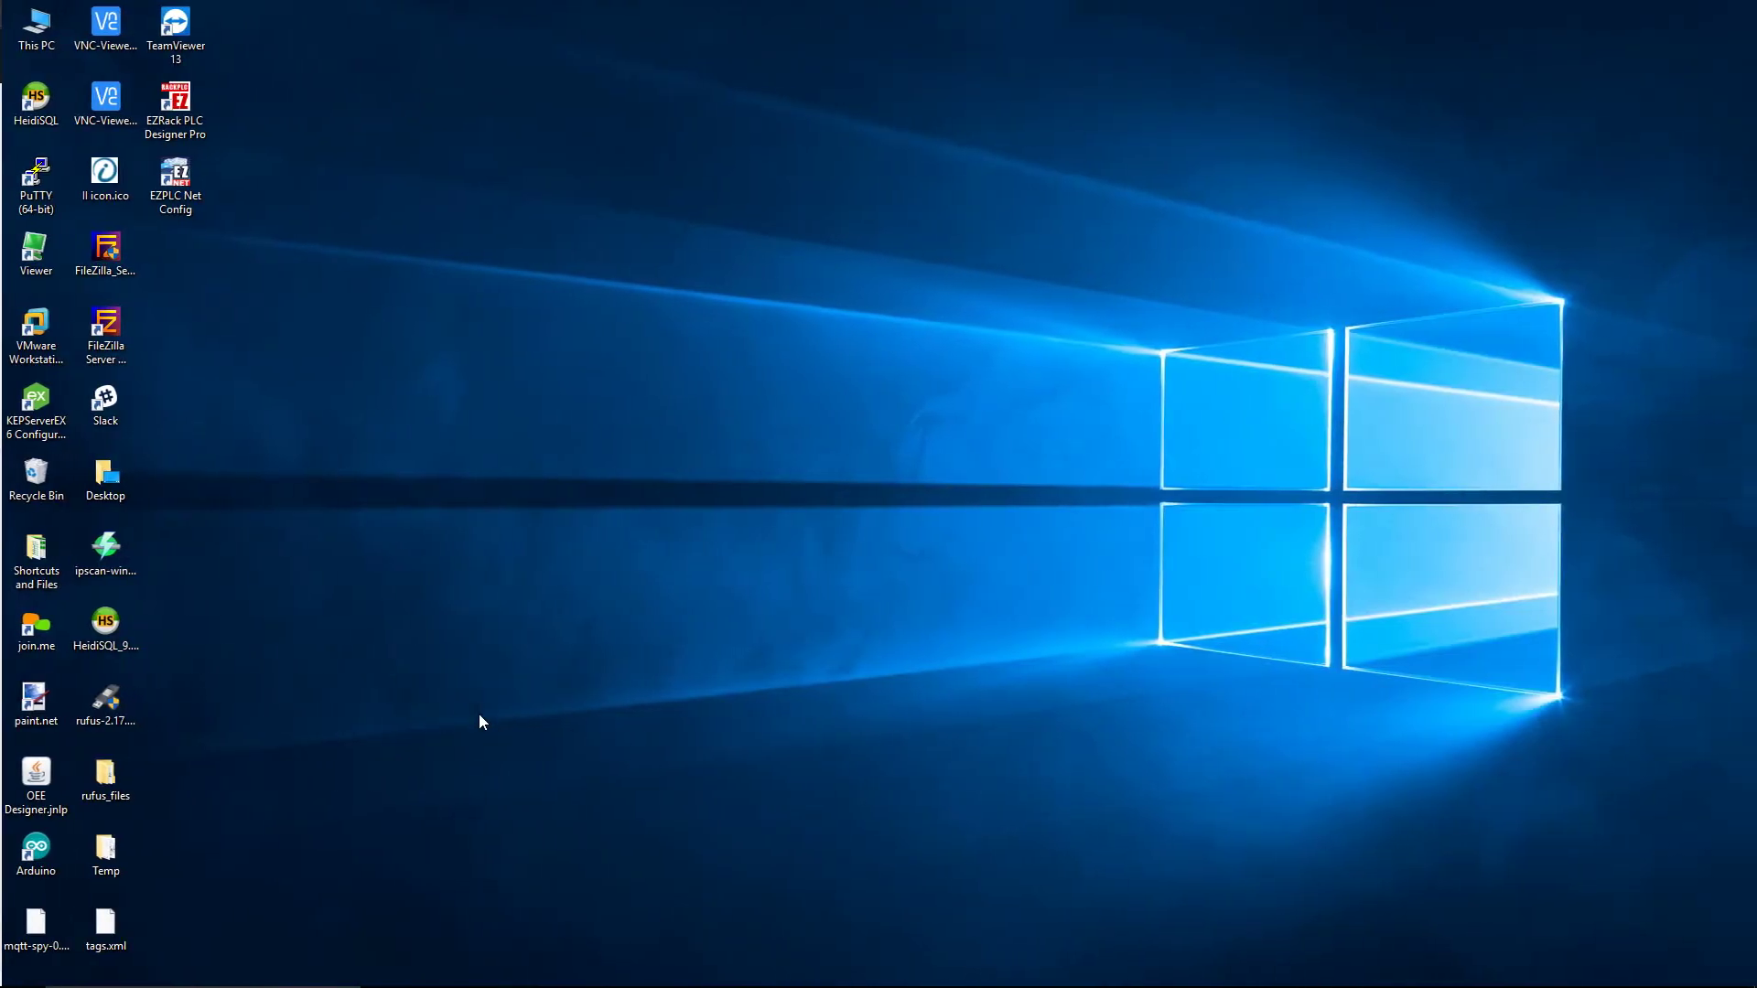
key(super+d)
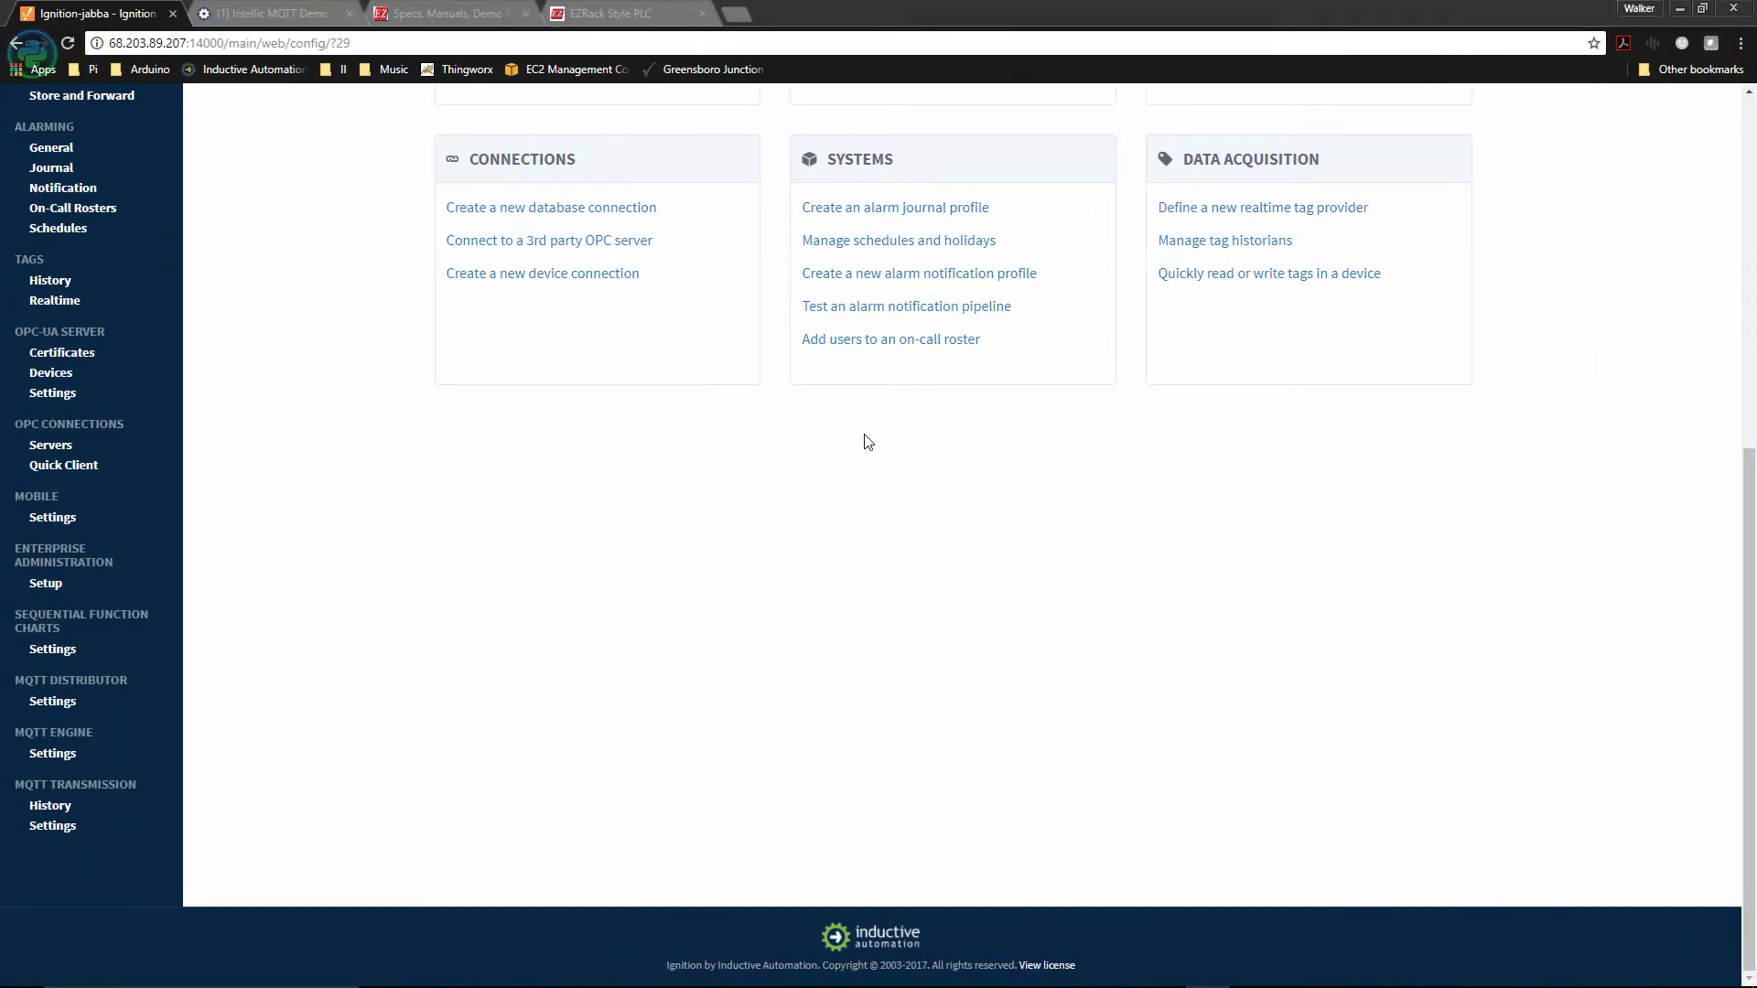
mouse_move(1318, 986)
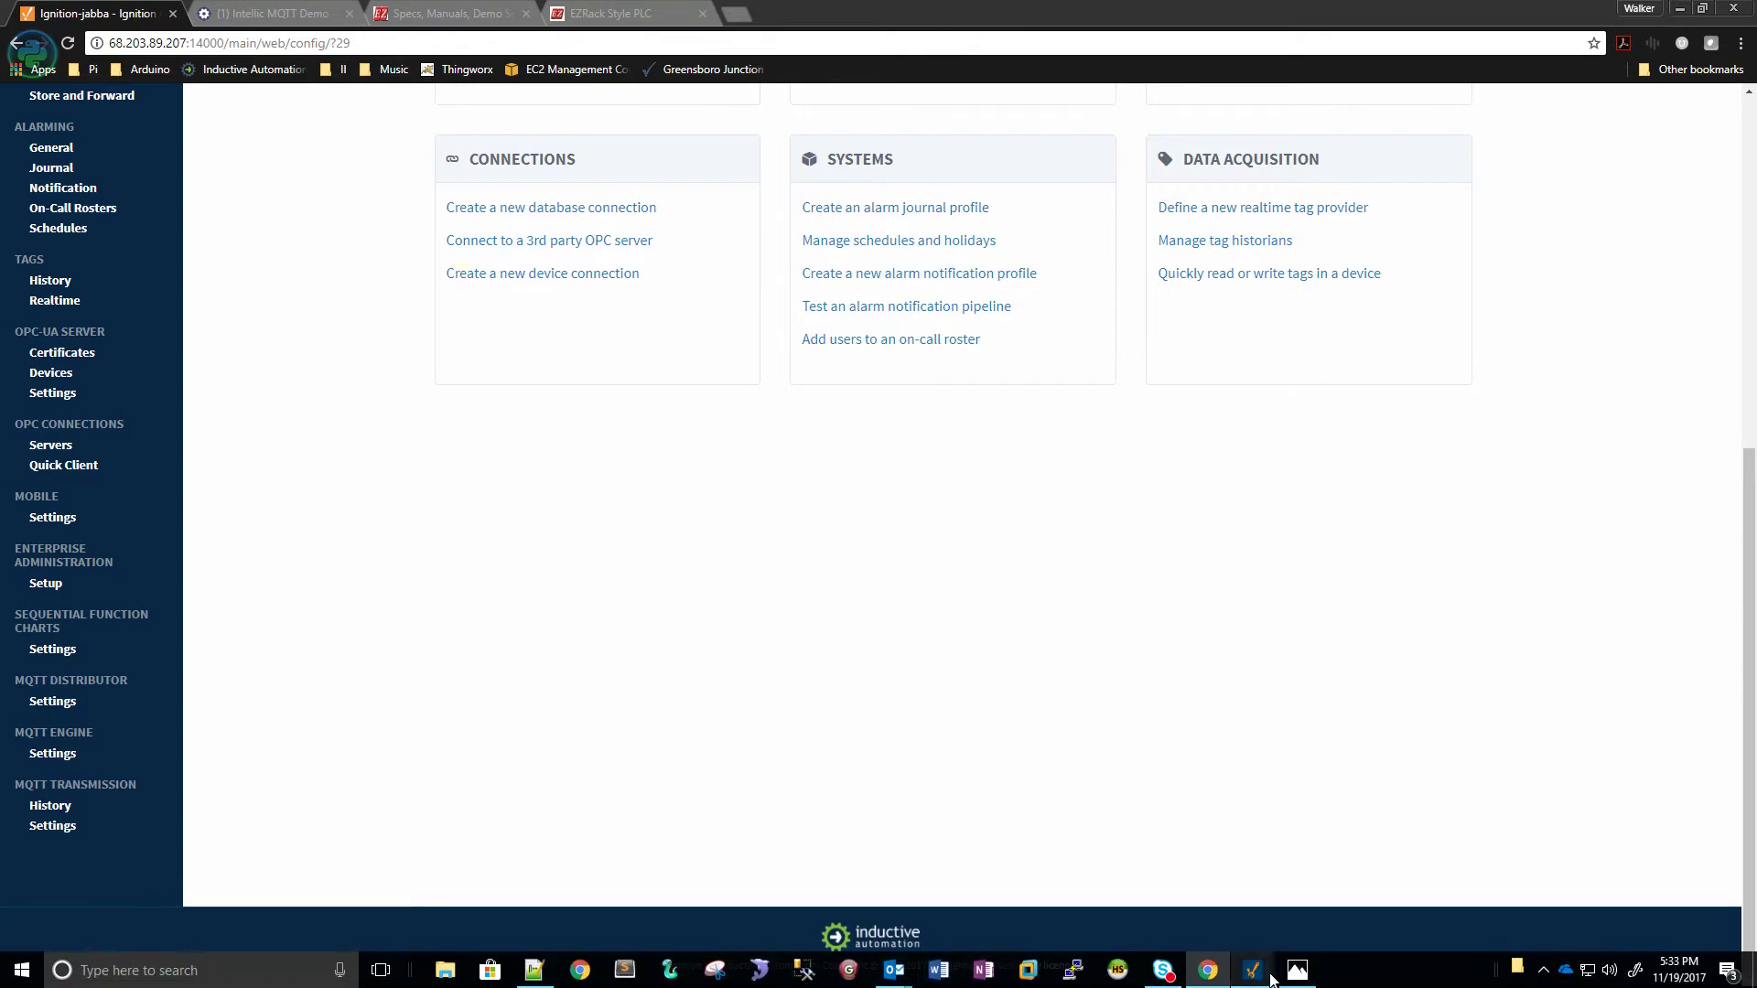
mouse_move(1266, 978)
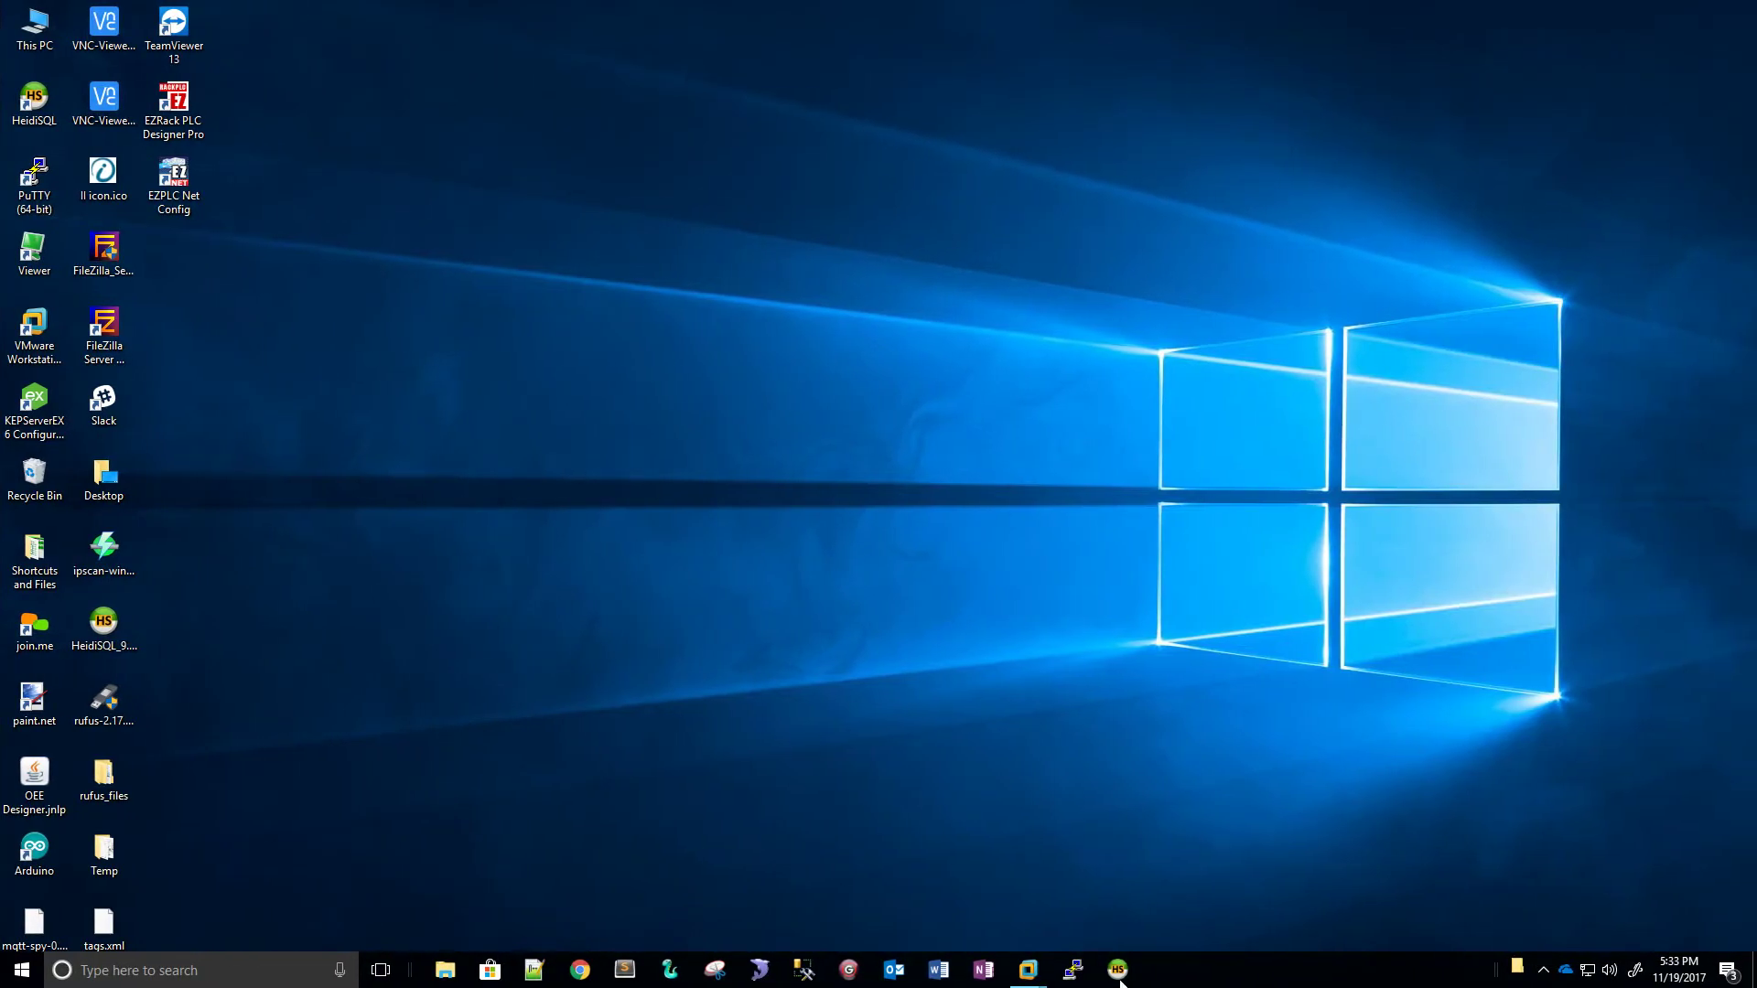
mouse_move(1028, 970)
click(1113, 881)
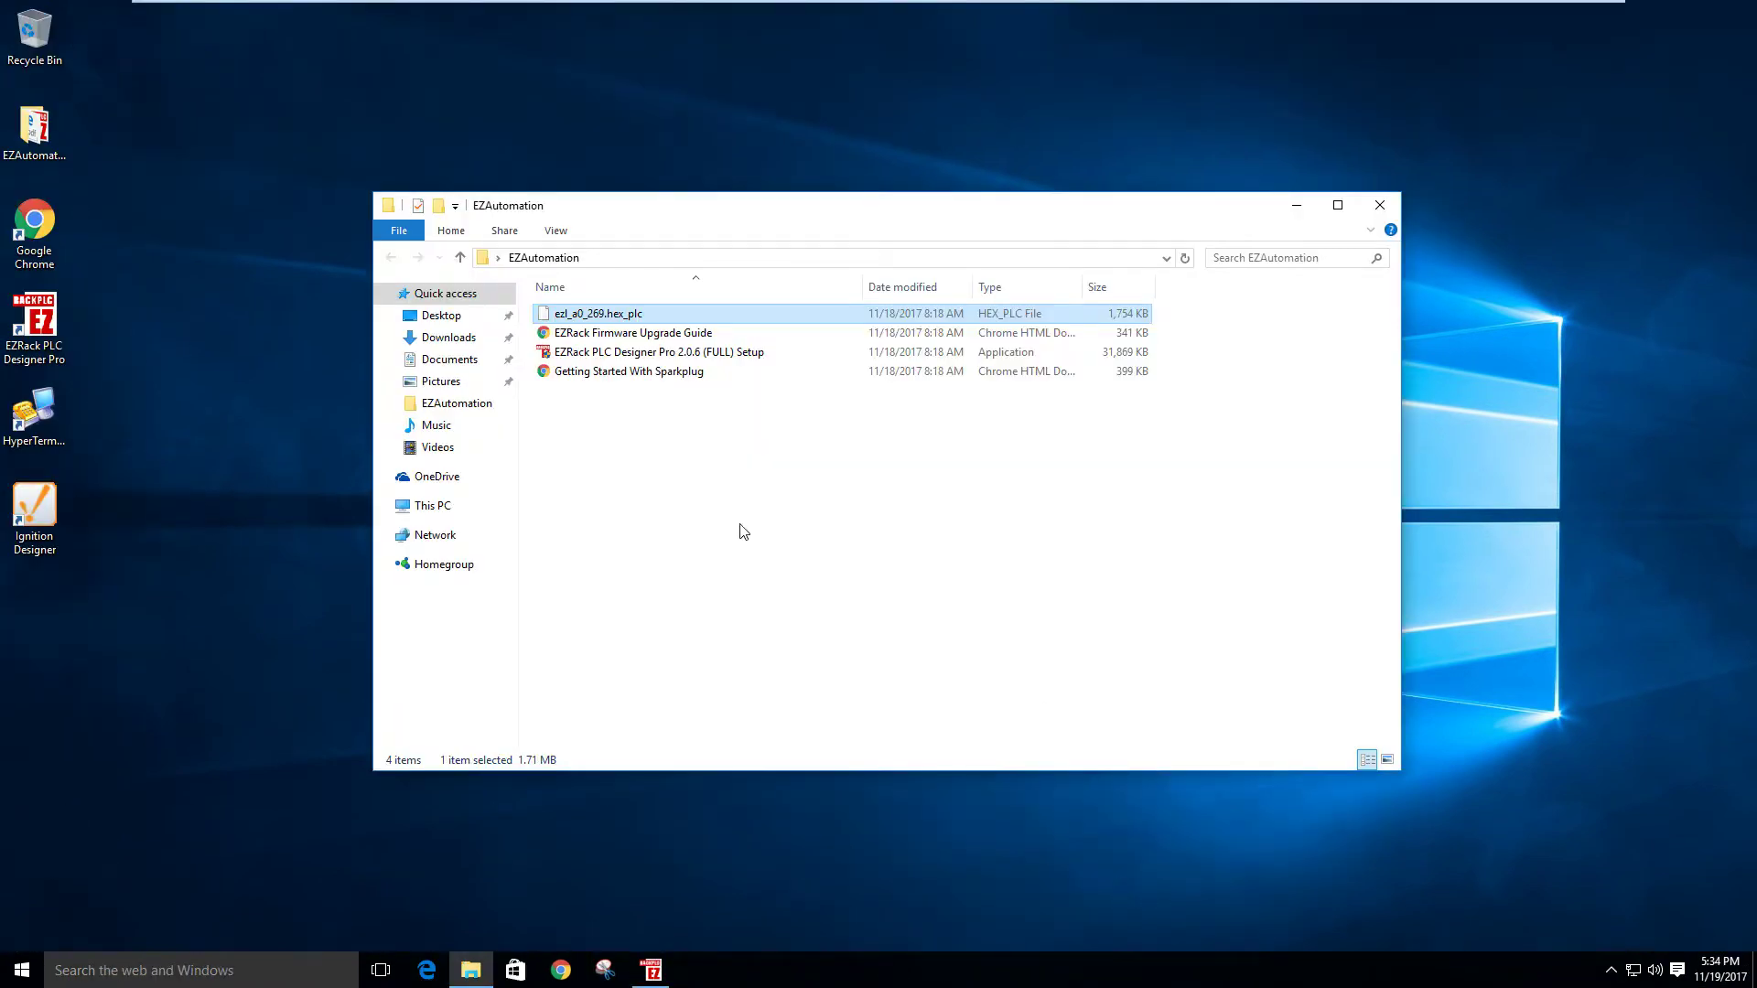
click(649, 975)
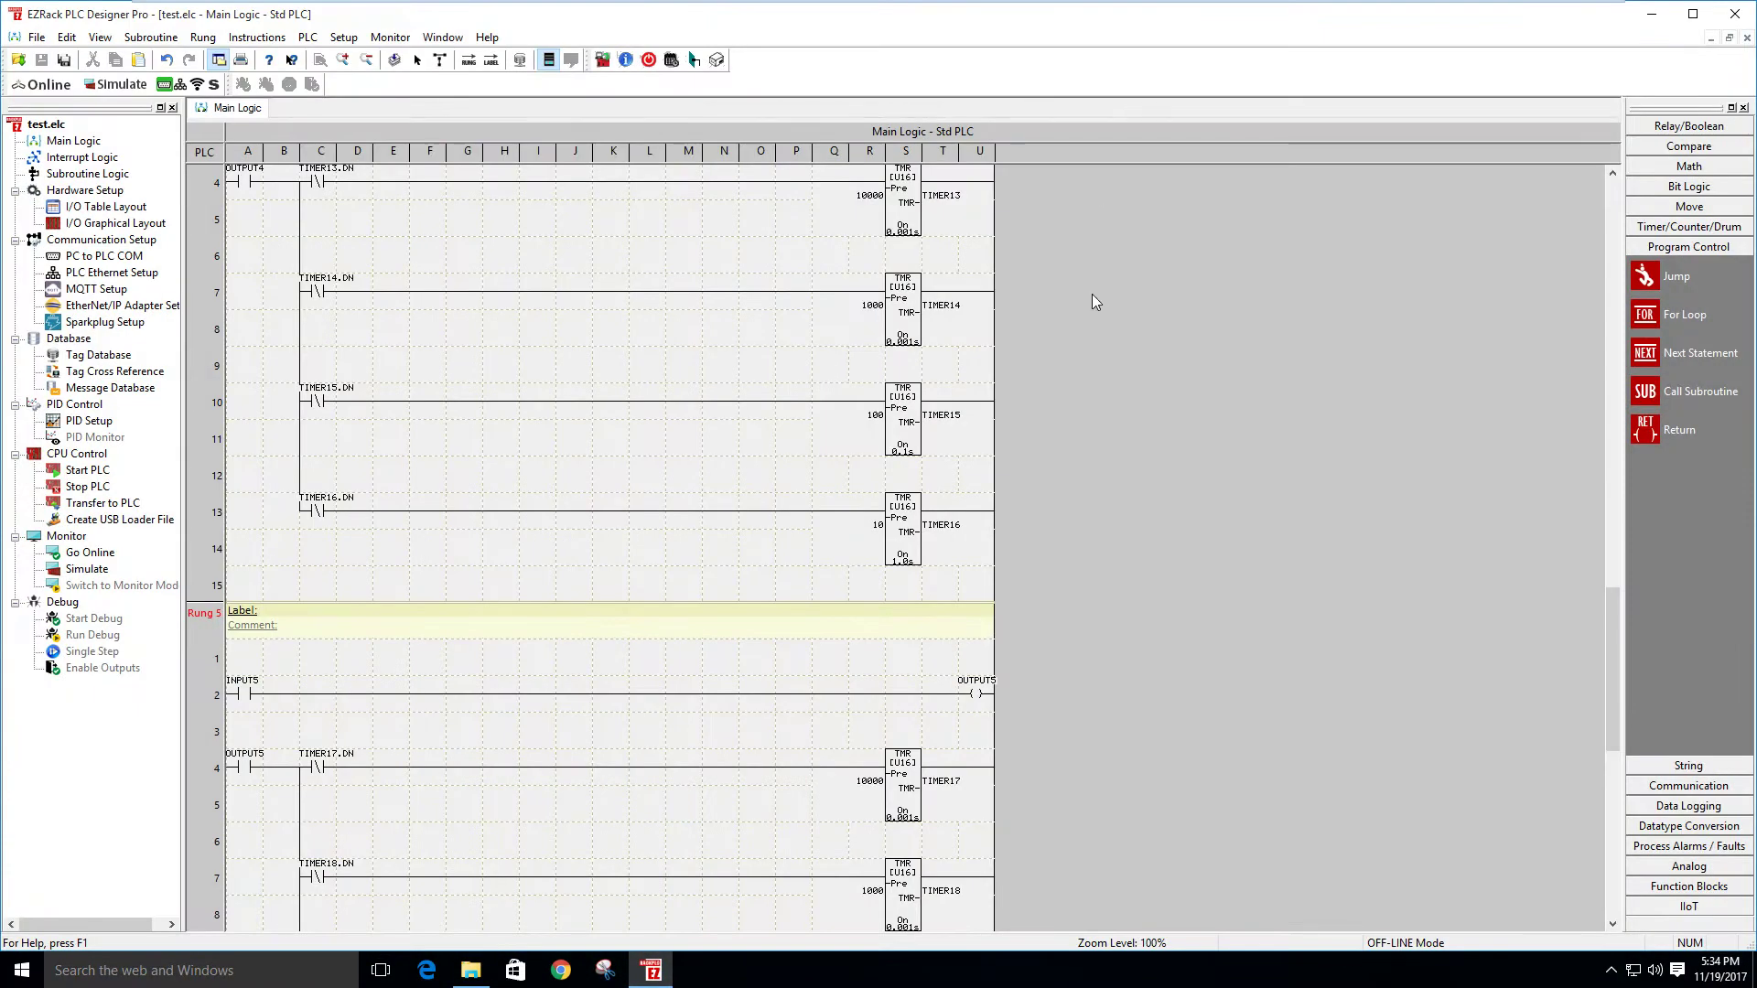
scroll(1079, 529, up, 10)
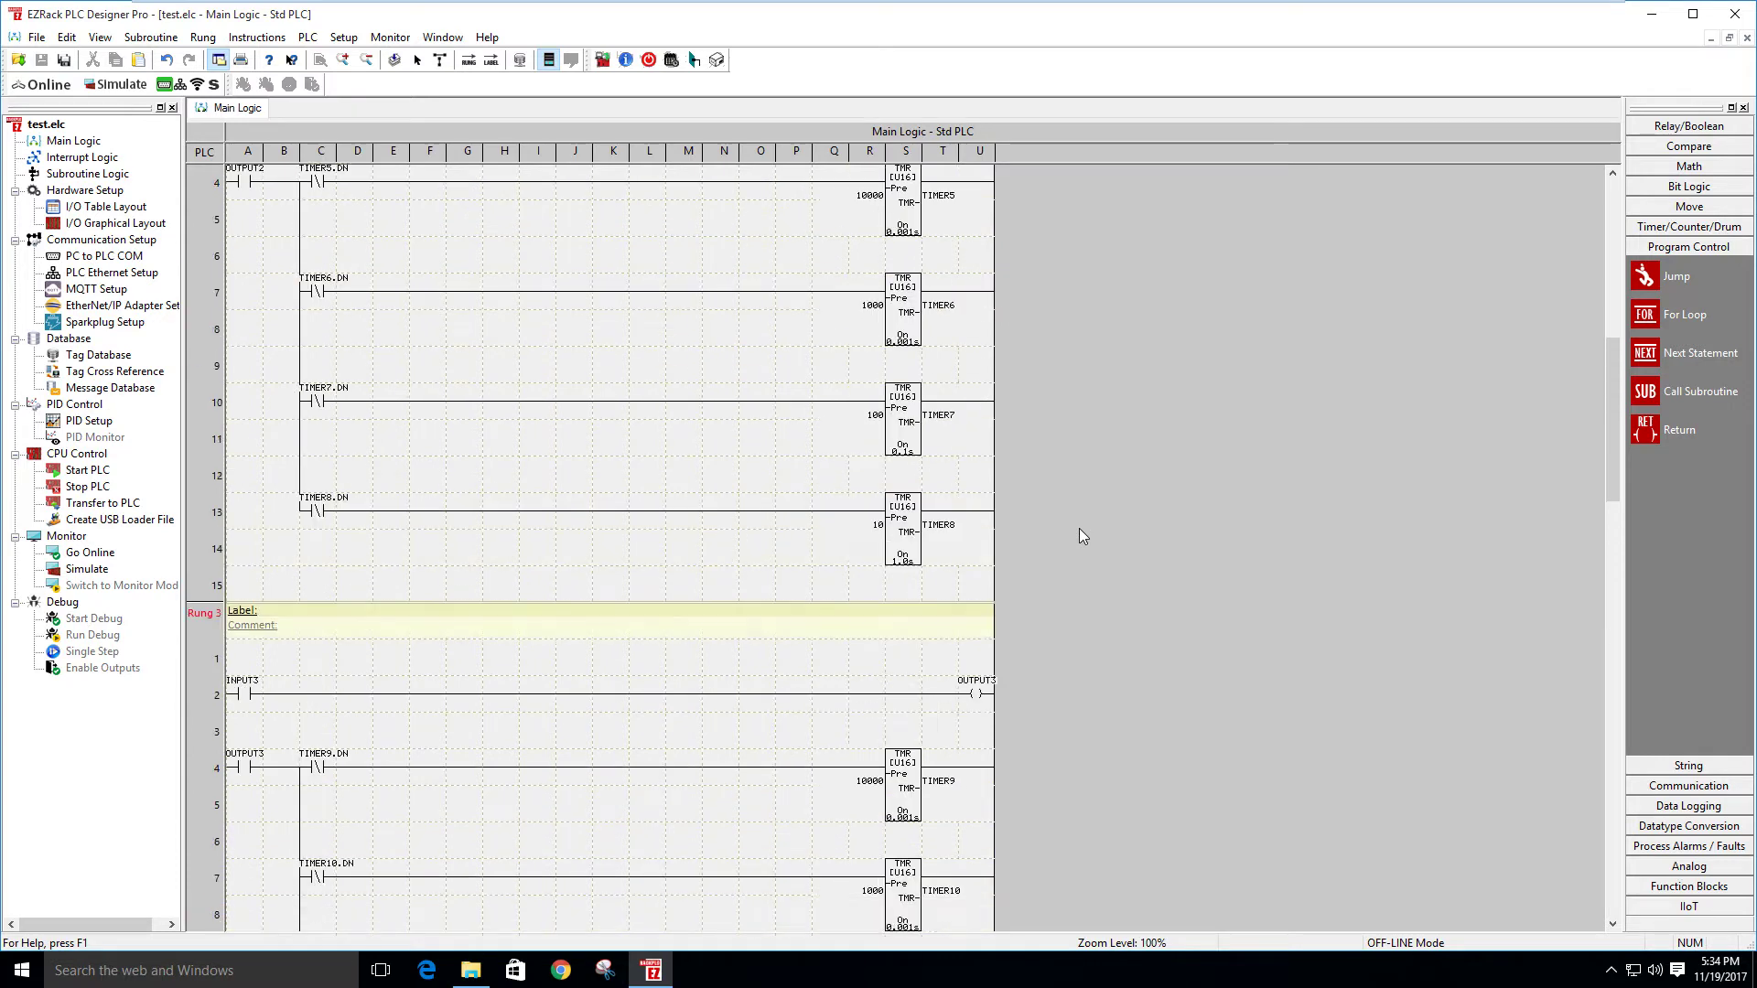
scroll(1079, 529, up, 6)
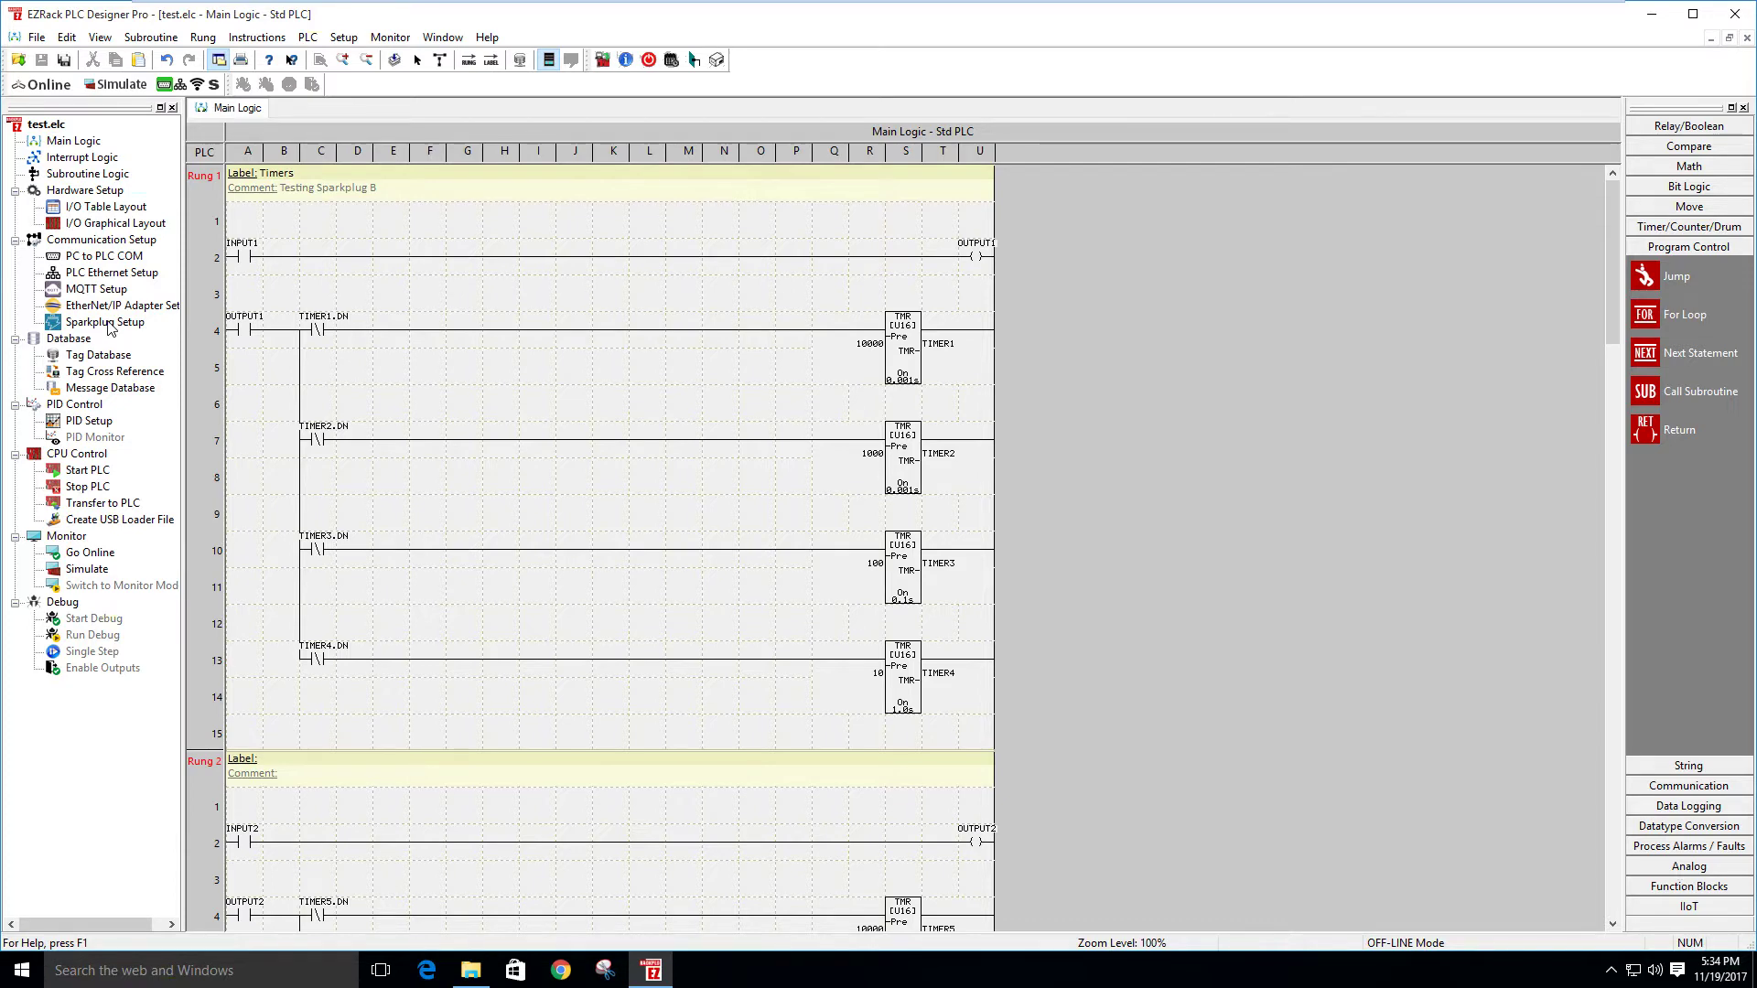
Review the broker settings in MQTT Setup, and cancel the dialog without changing anything
double_click(81, 291)
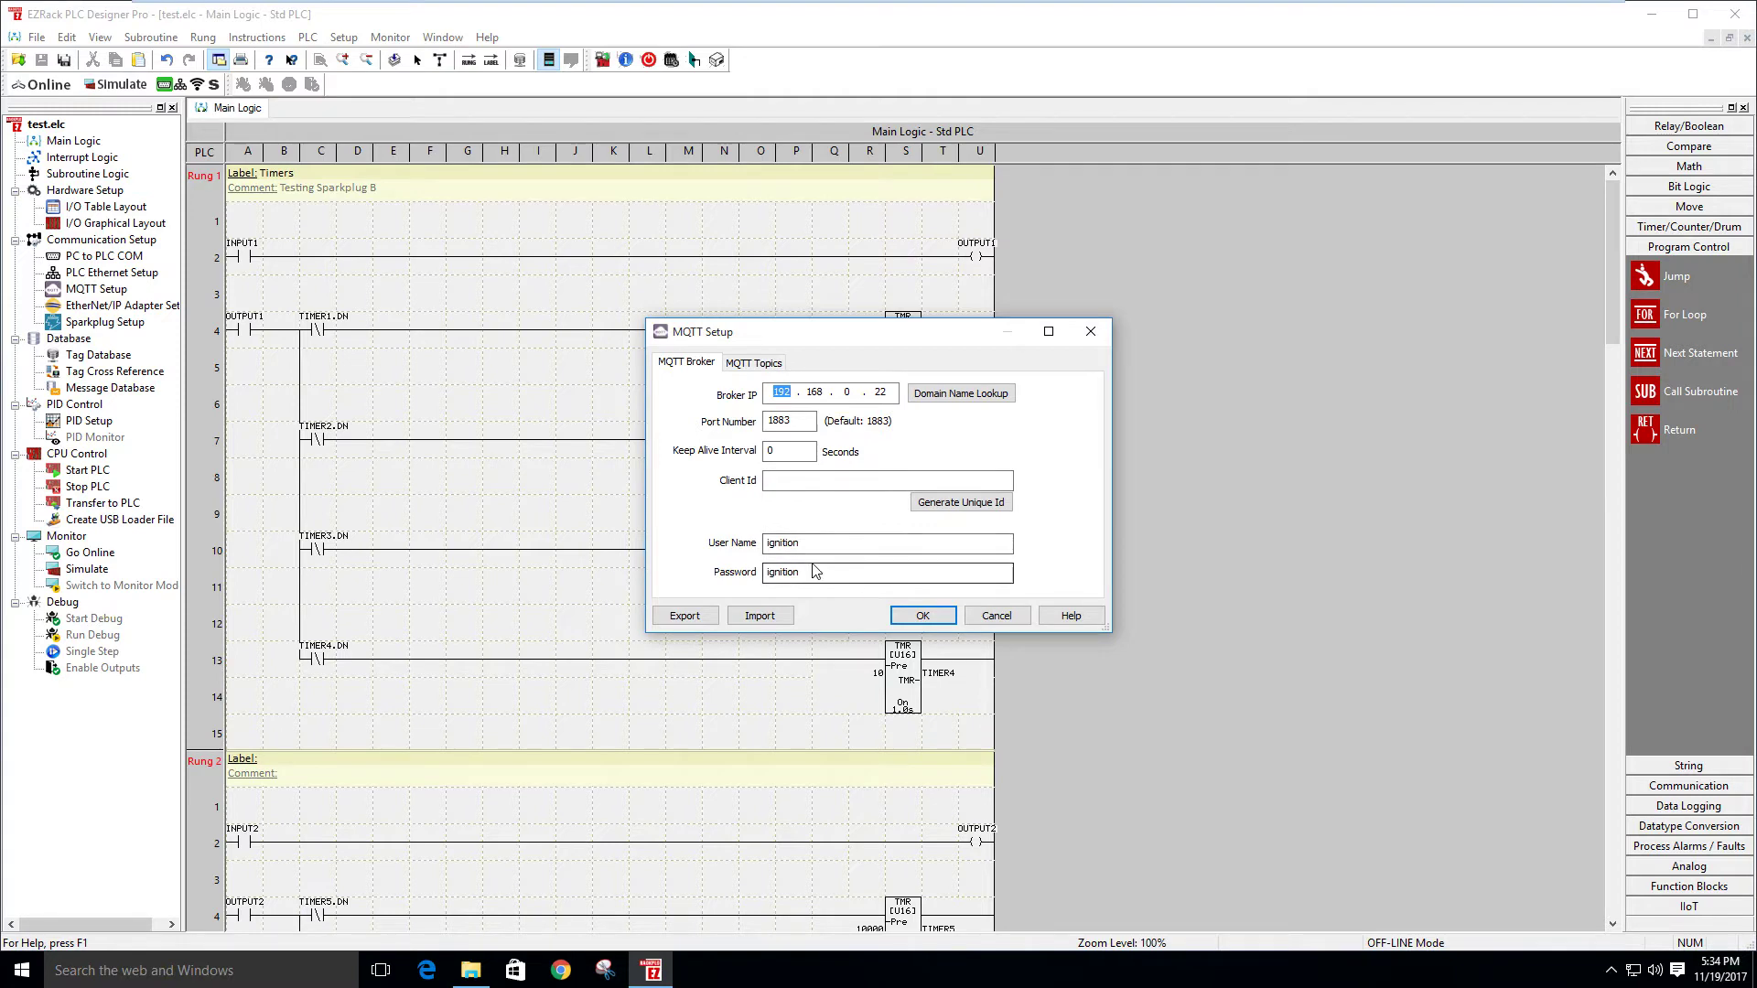
click(999, 619)
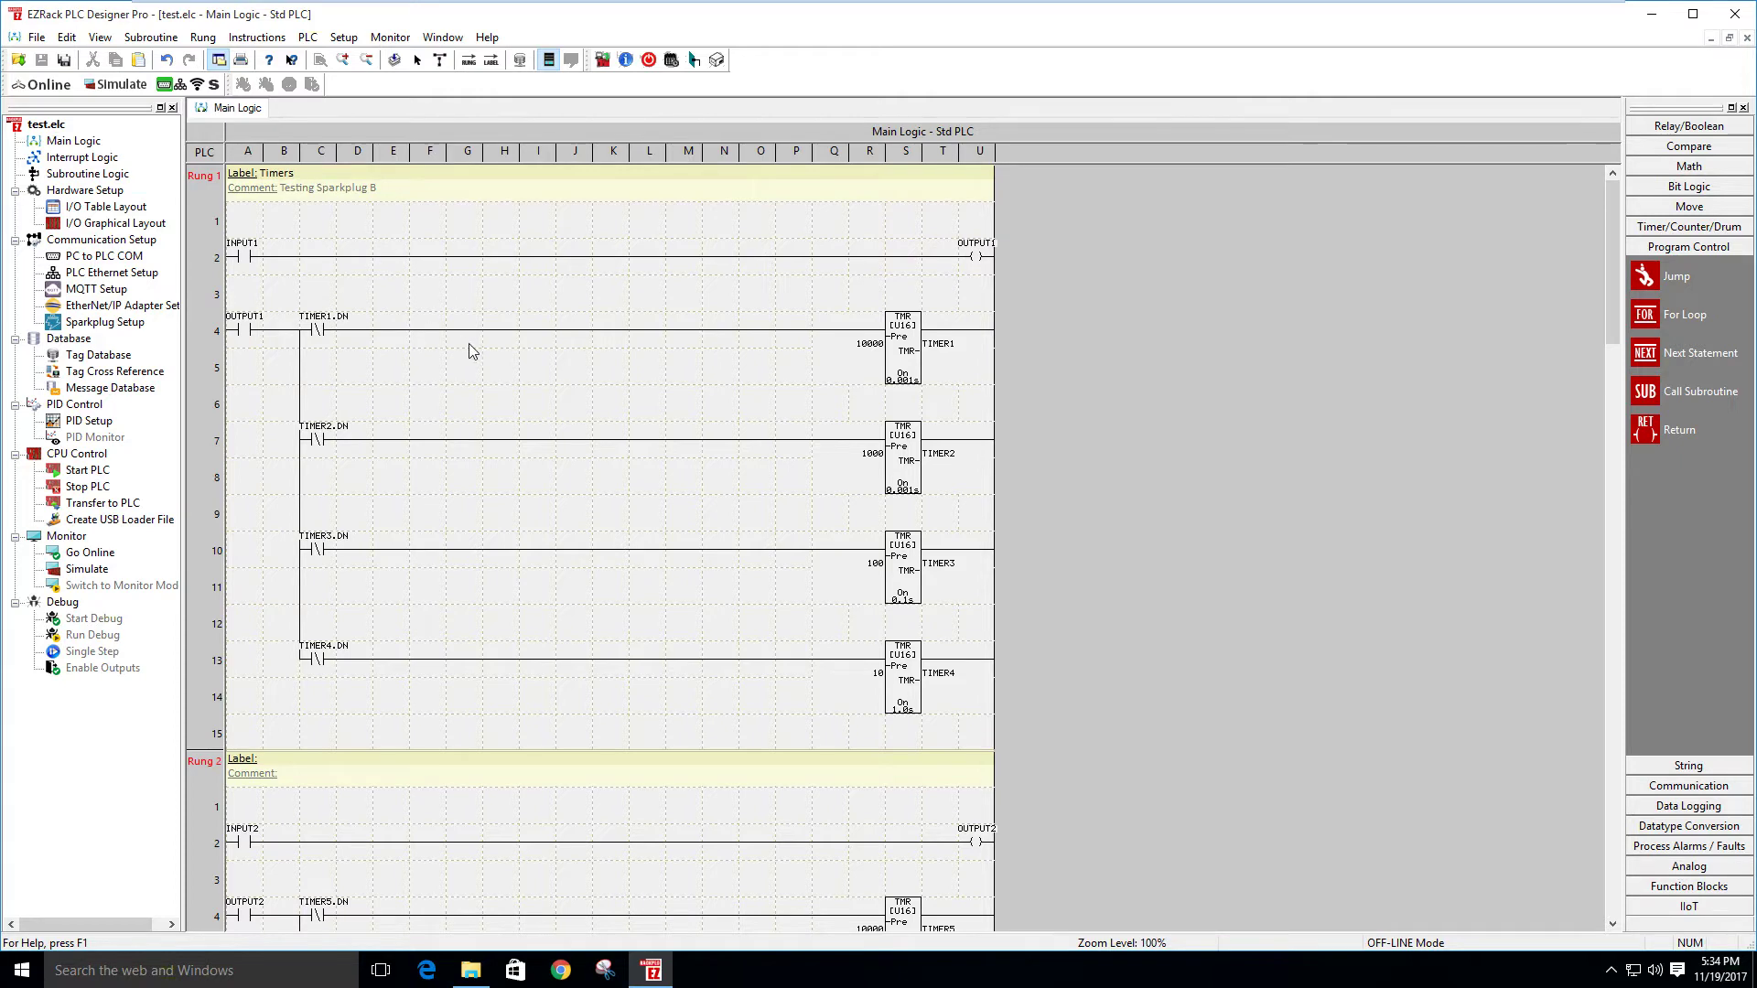
Examine the Main Logic ladder from the timer rungs through the Start/Stop Circuit in Rung 6, and return to Rung 1
scroll(469, 350, down, 4)
scroll(464, 382, up, 2)
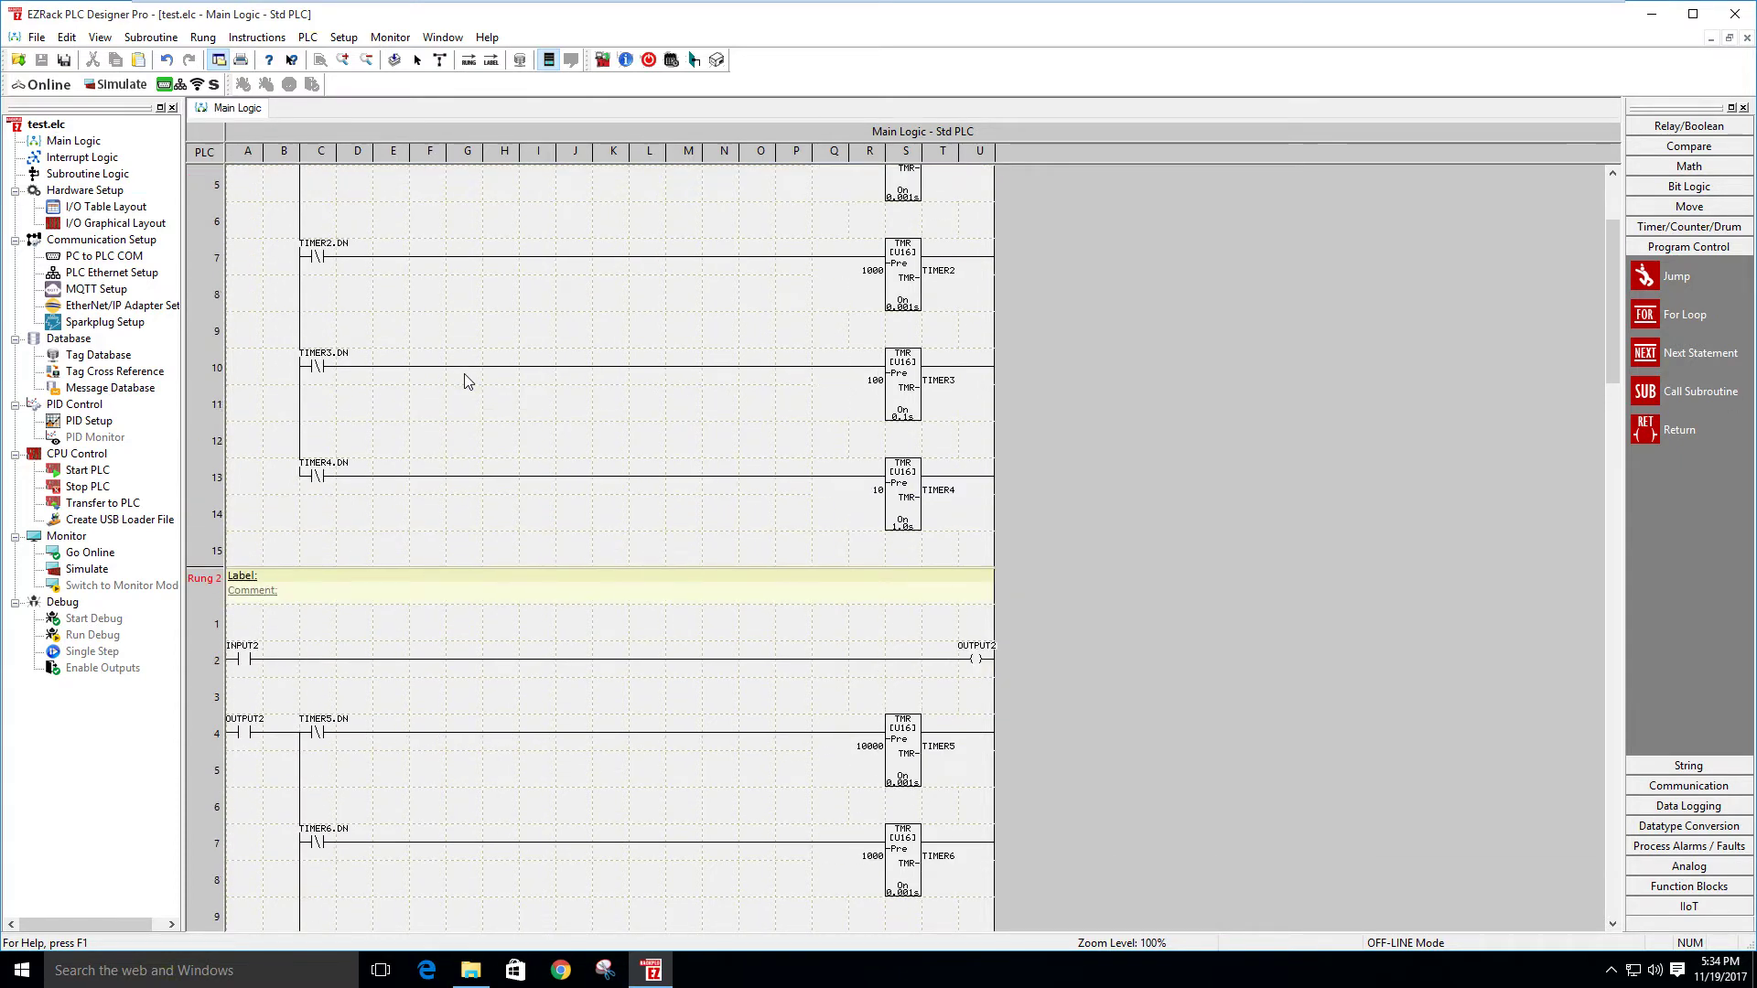
scroll(464, 381, up, 2)
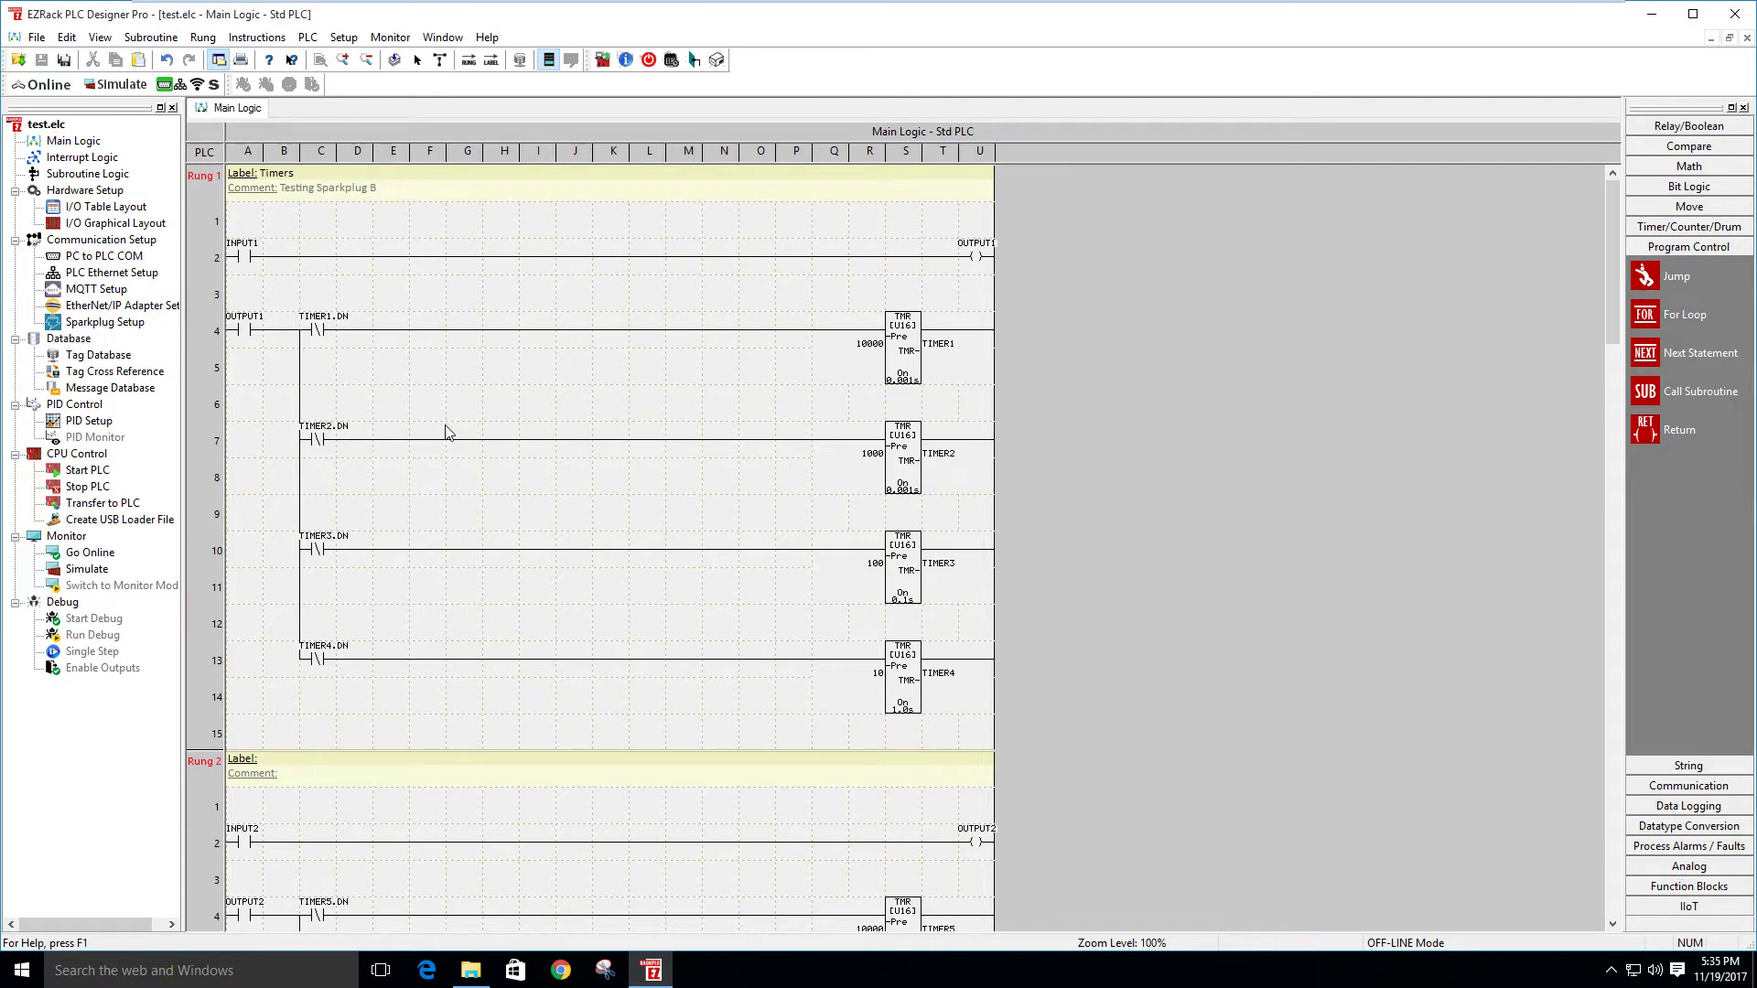
scroll(466, 364, down, 2)
scroll(464, 360, down, 11)
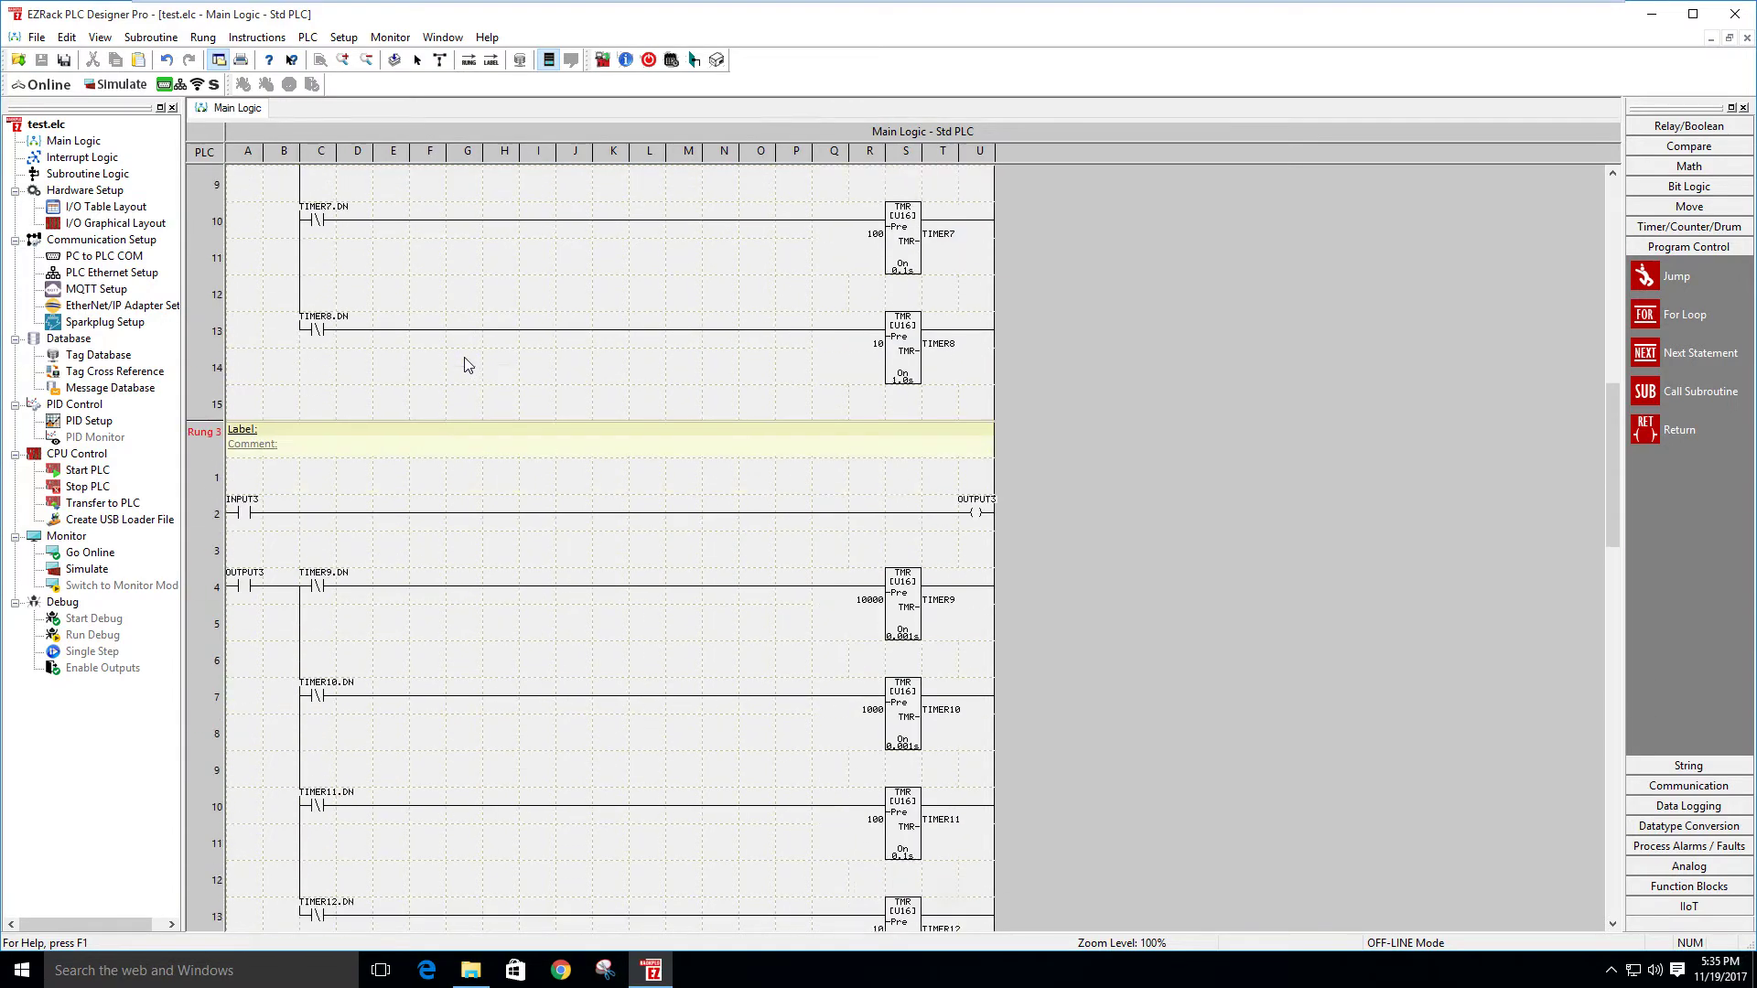
scroll(464, 364, down, 4)
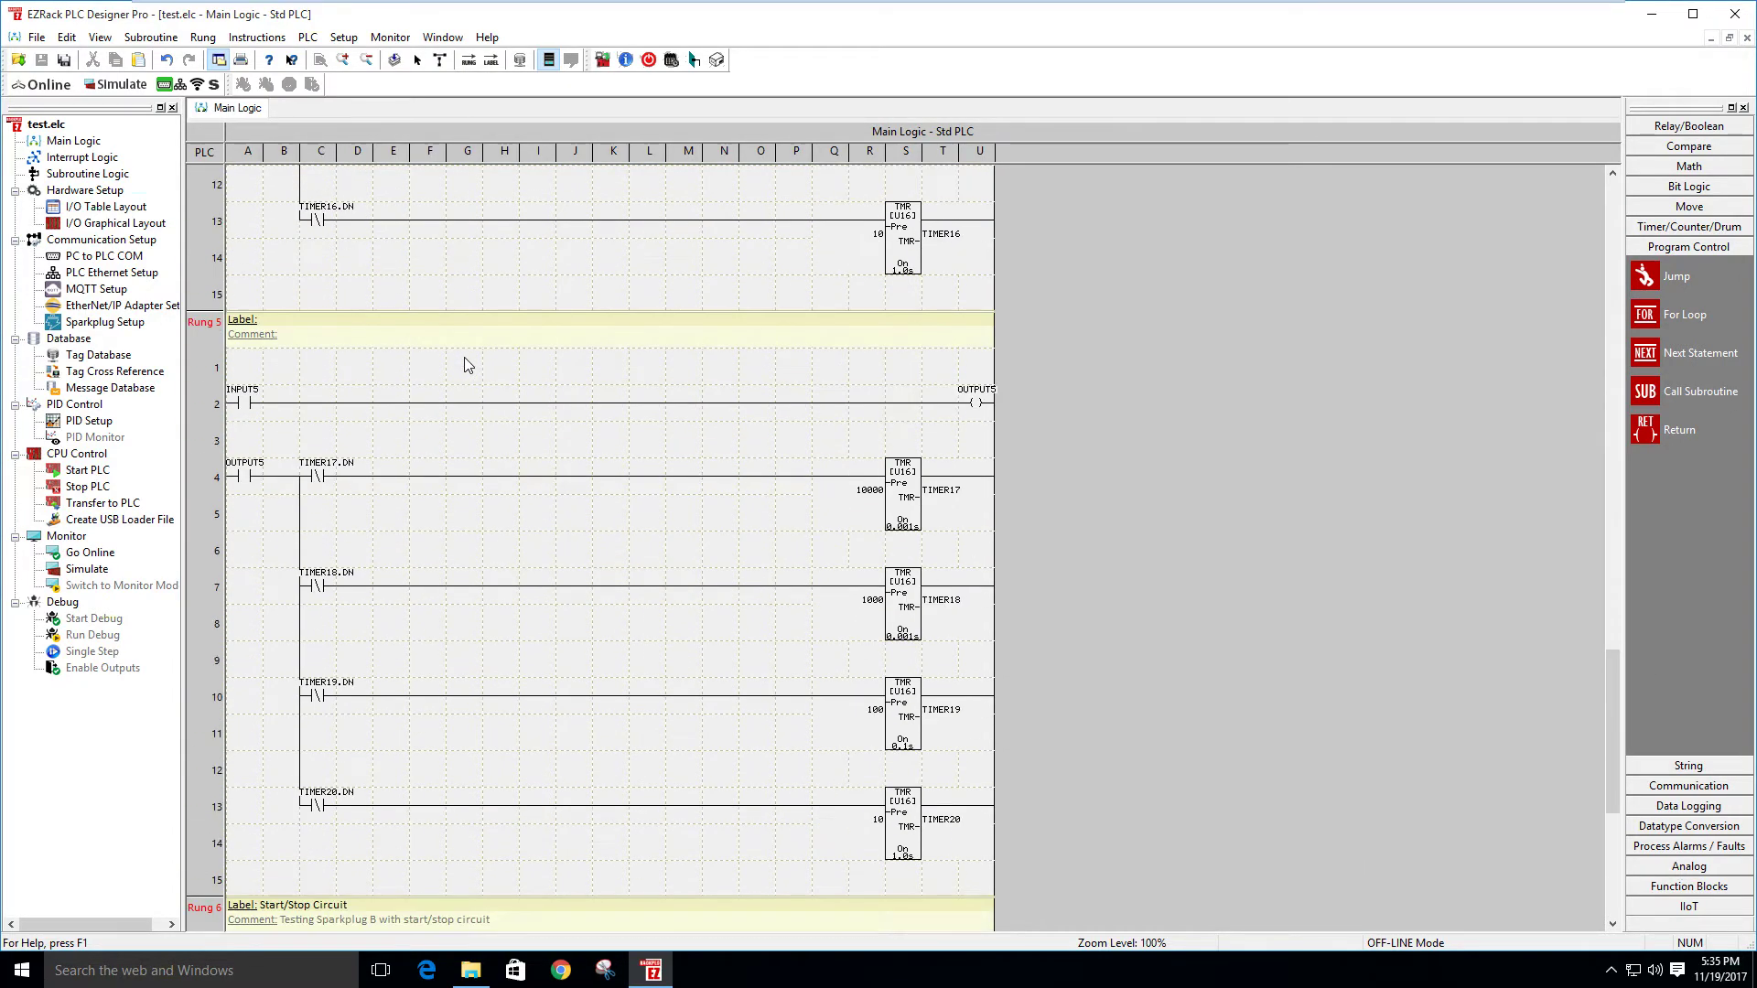
scroll(464, 364, down, 8)
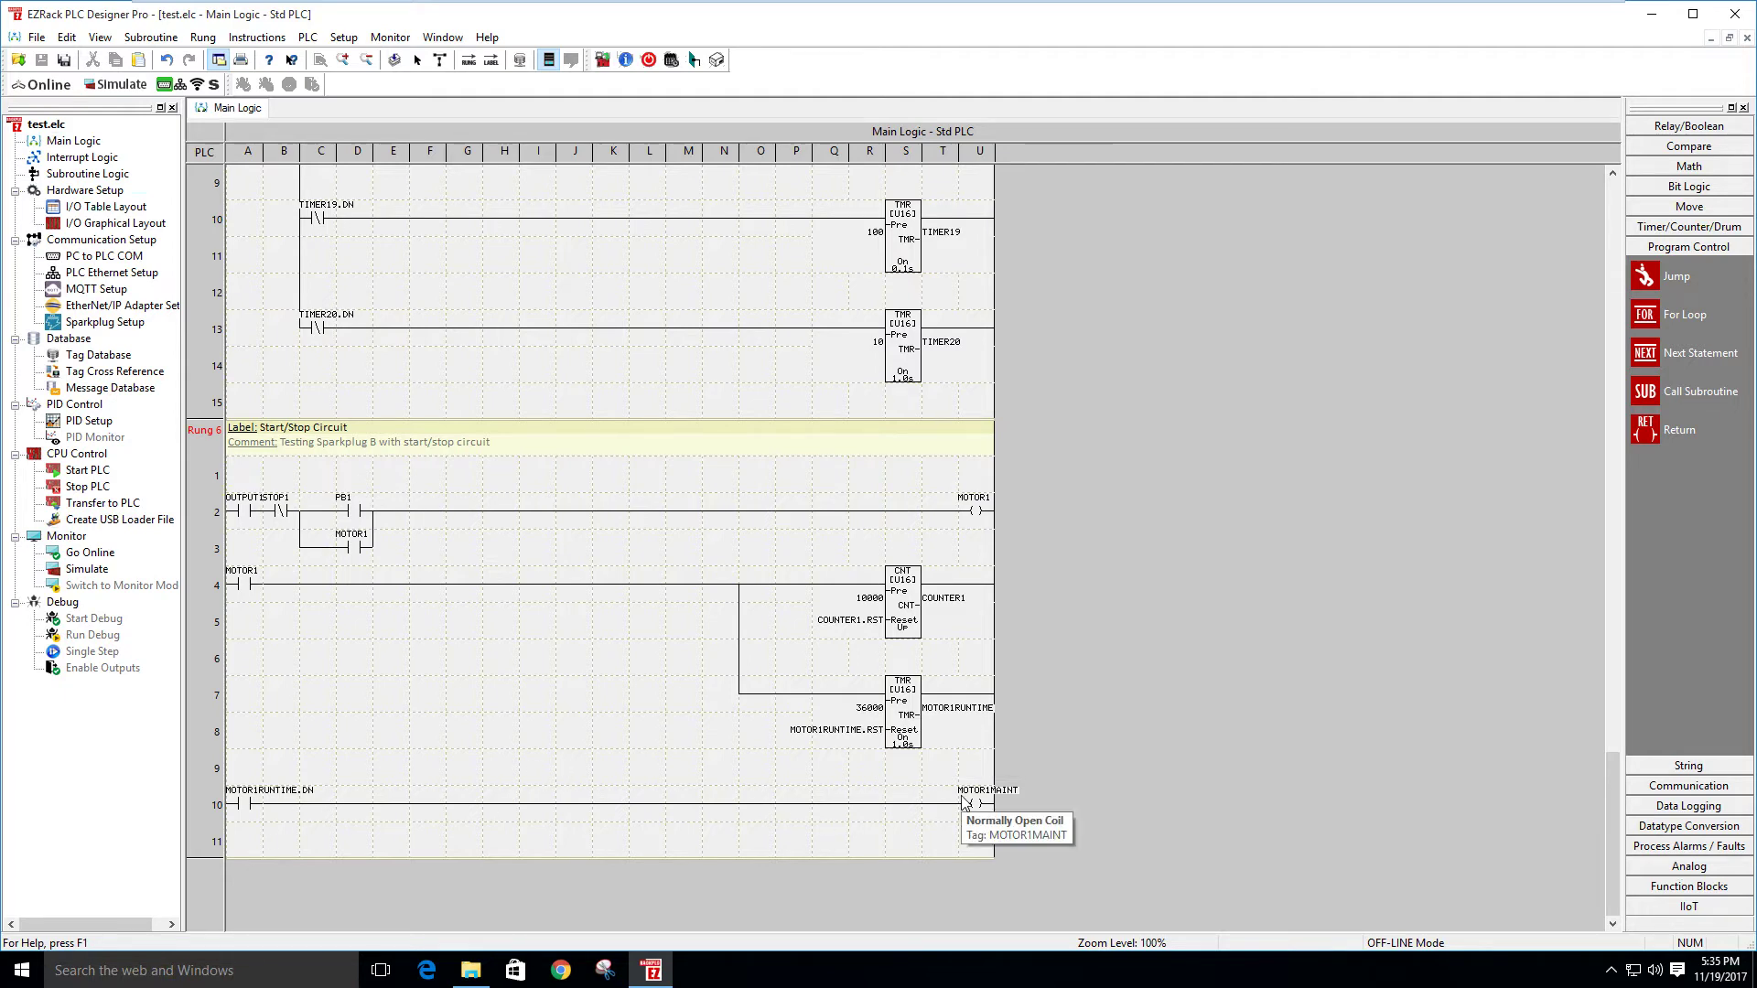
scroll(962, 803, up, 14)
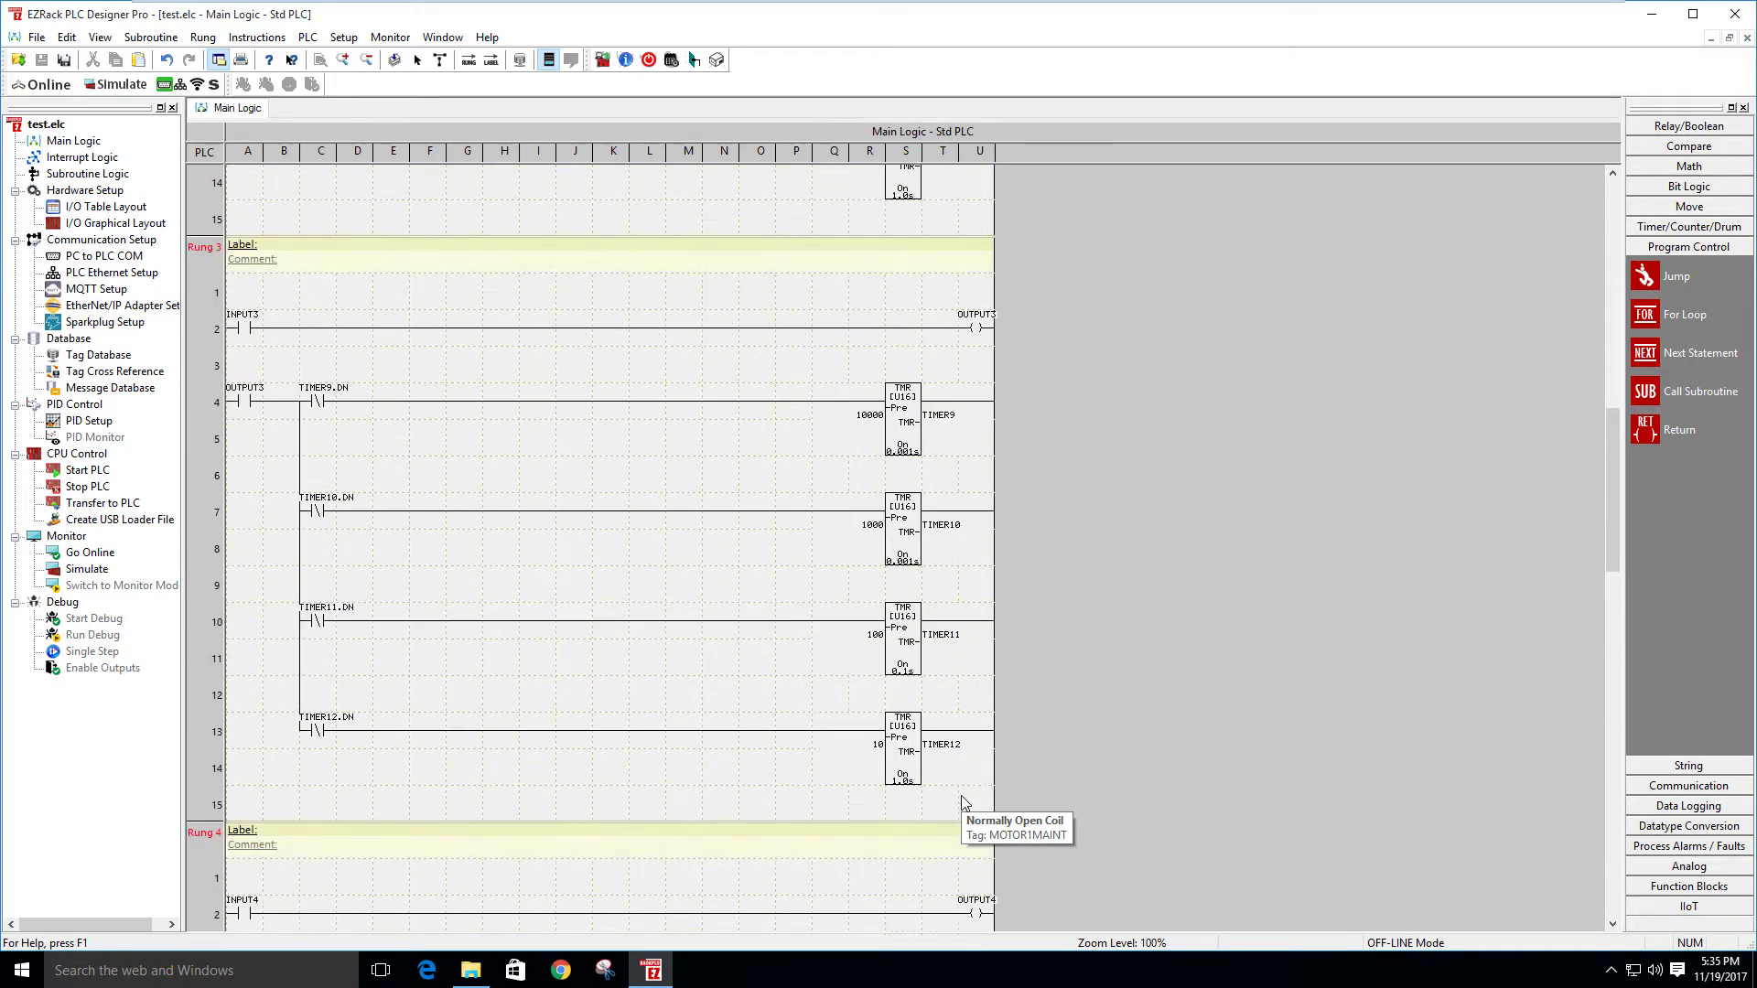
scroll(963, 803, up, 13)
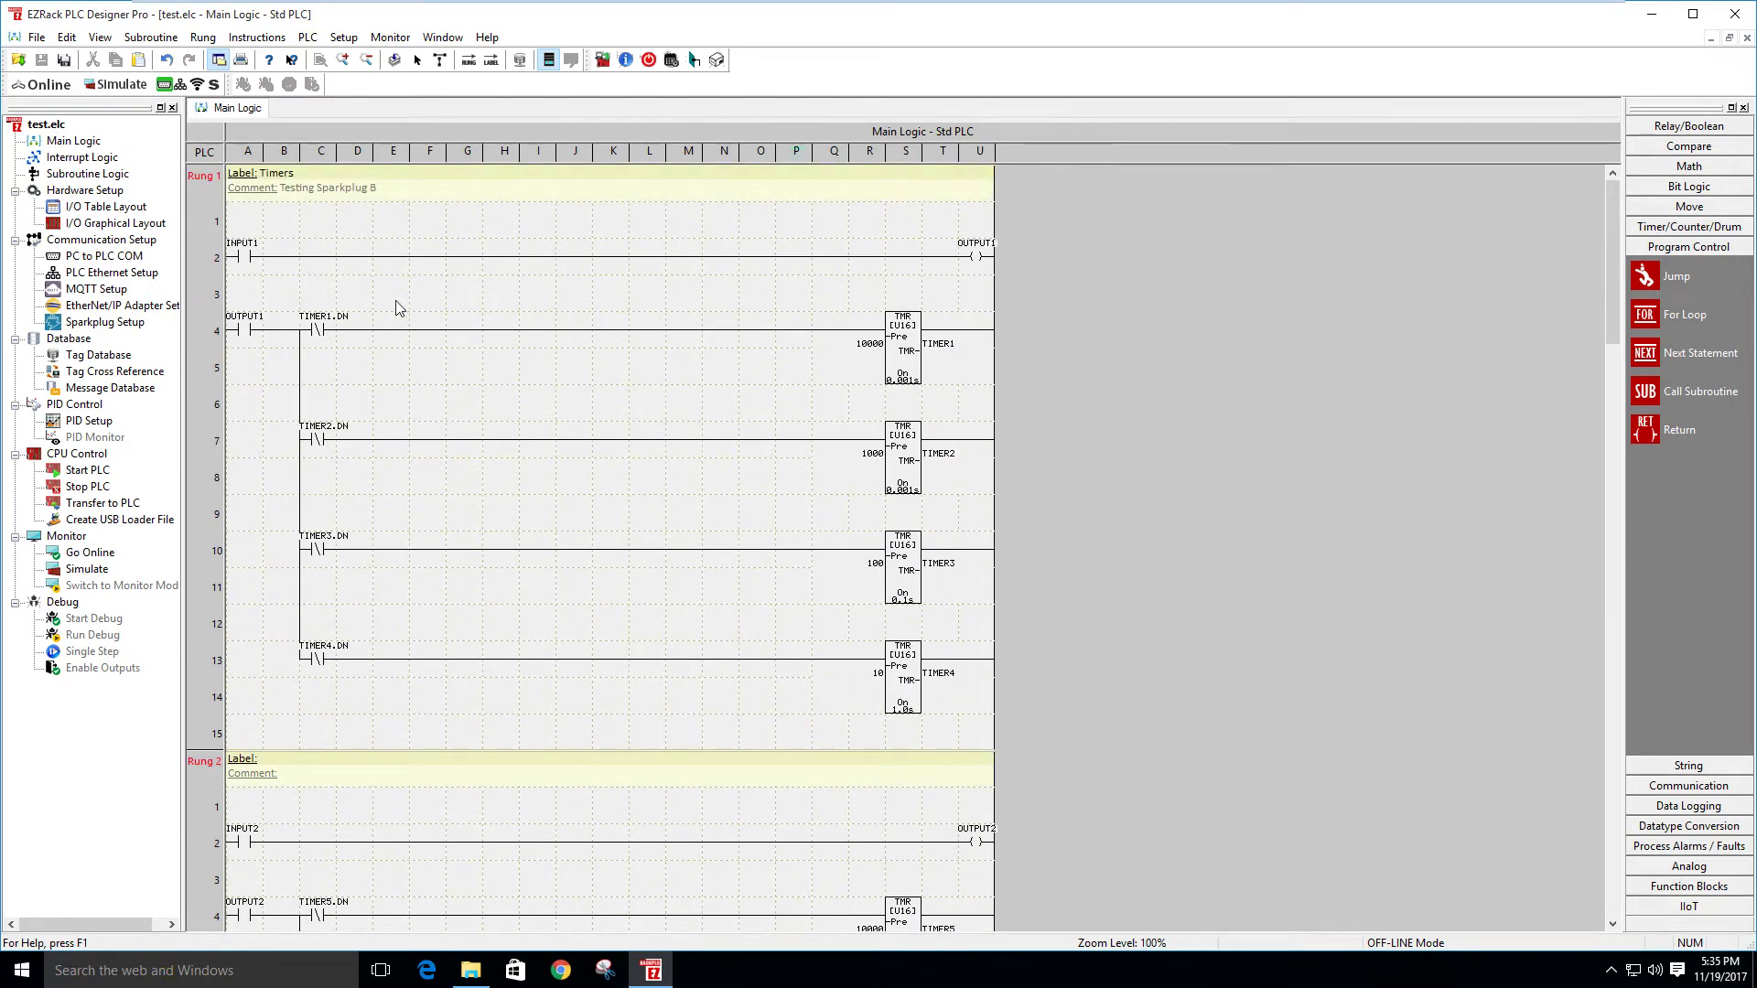
Open Sparkplug Setup, show its Publish Tags, and enlarge the dialog to display more of the tag lists
double_click(105, 322)
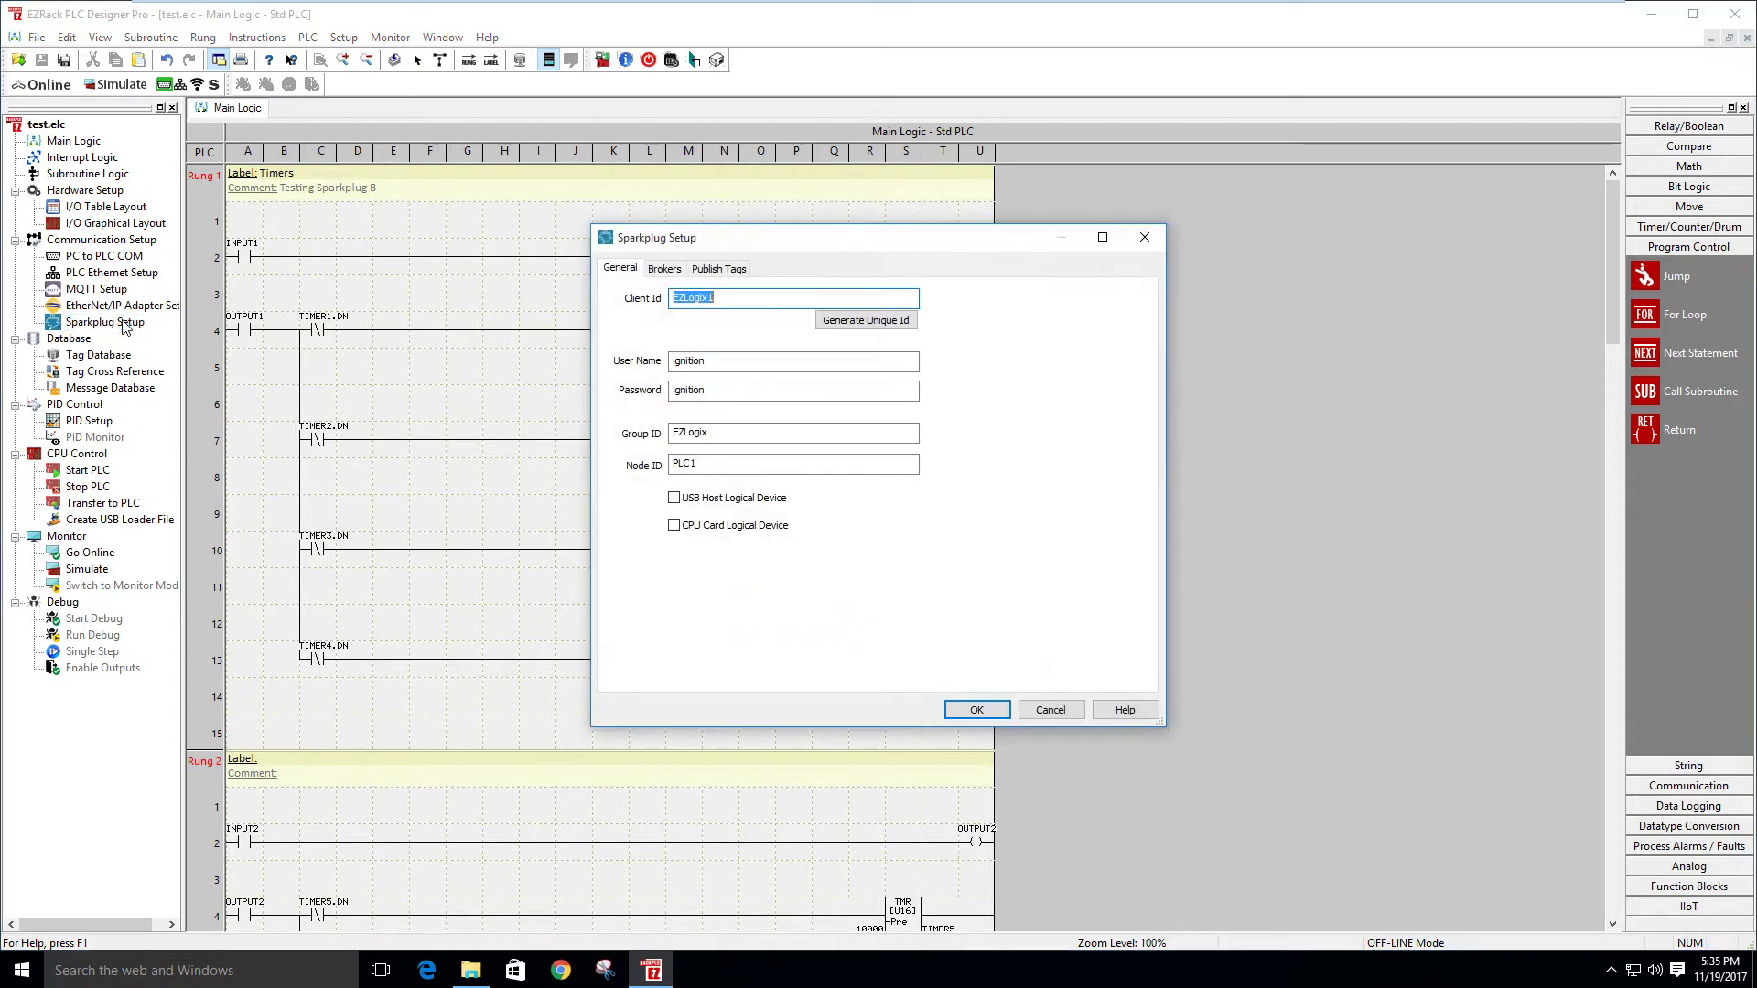
click(721, 269)
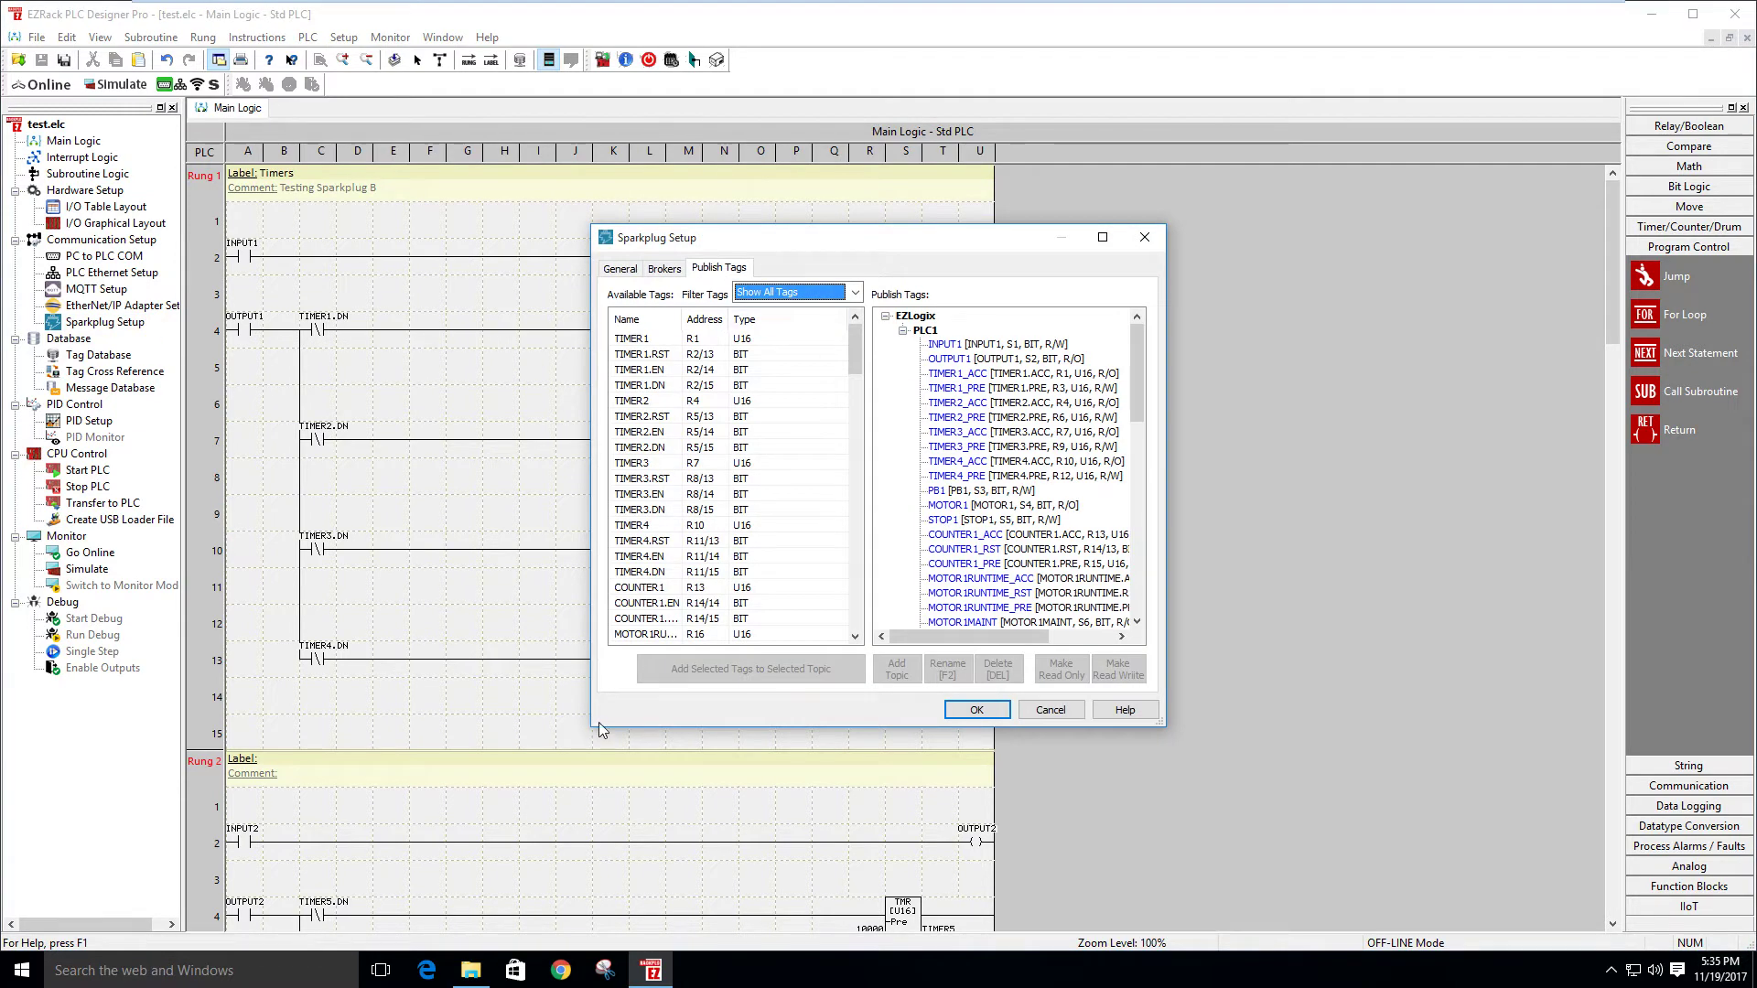
drag(594, 726, 96, 927)
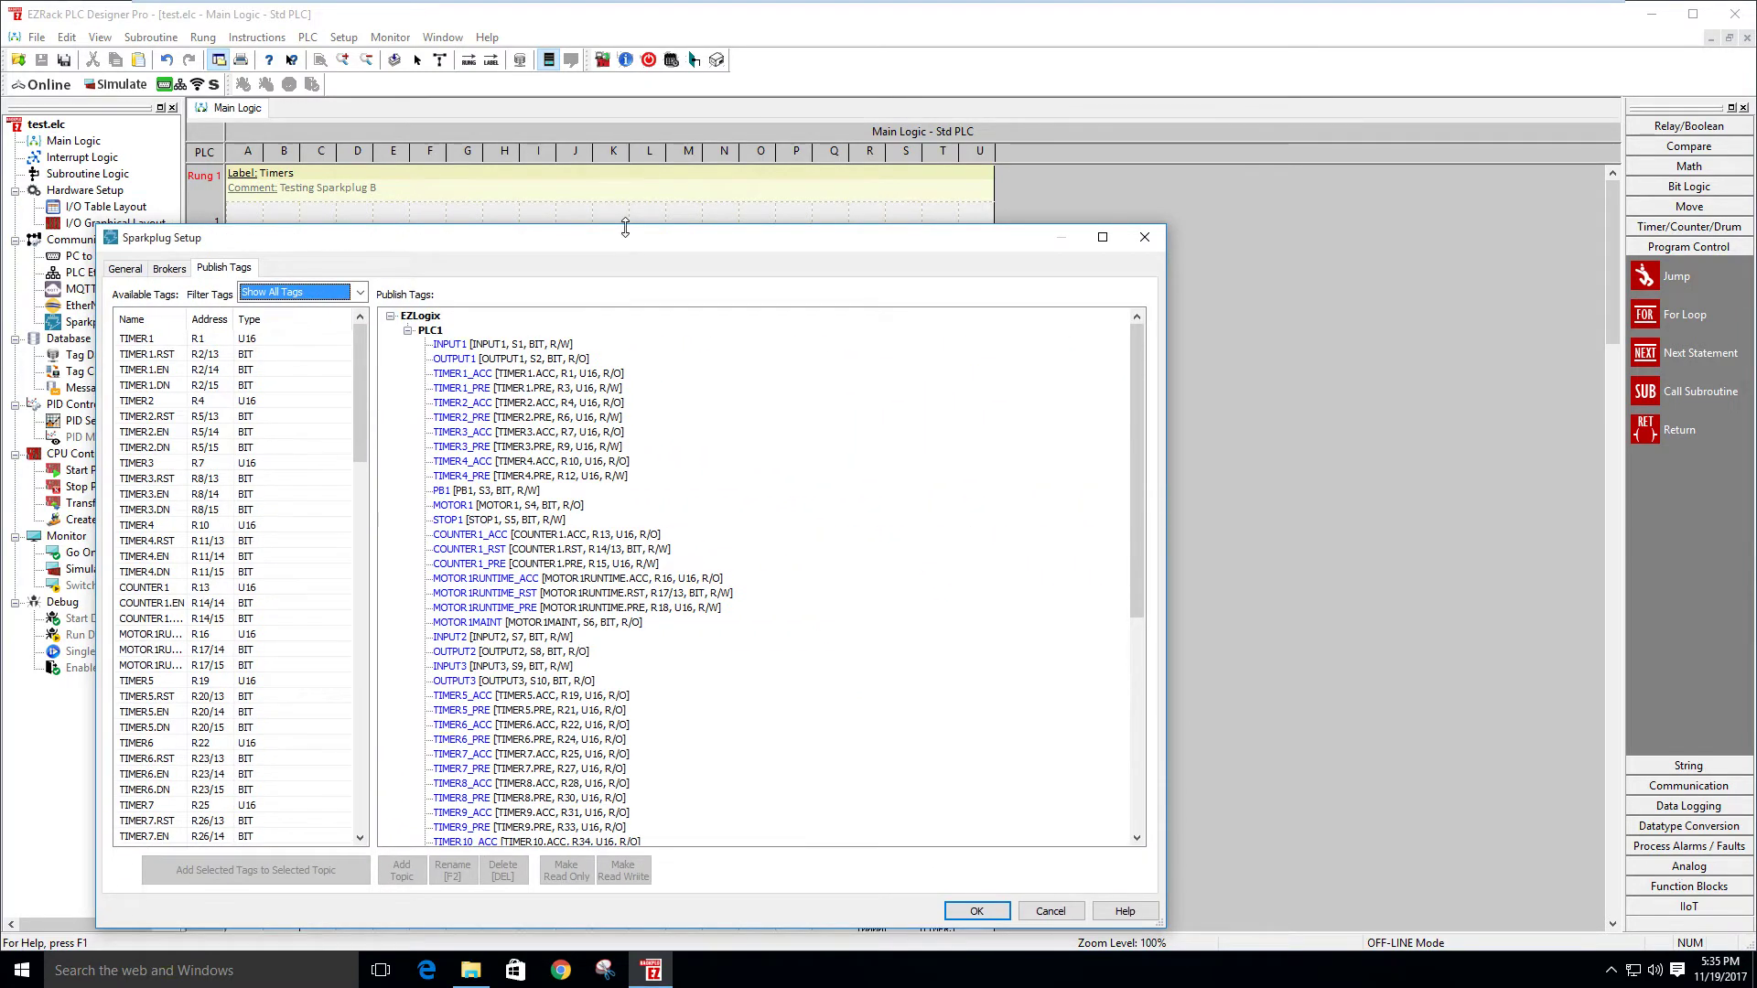
drag(625, 227, 626, 24)
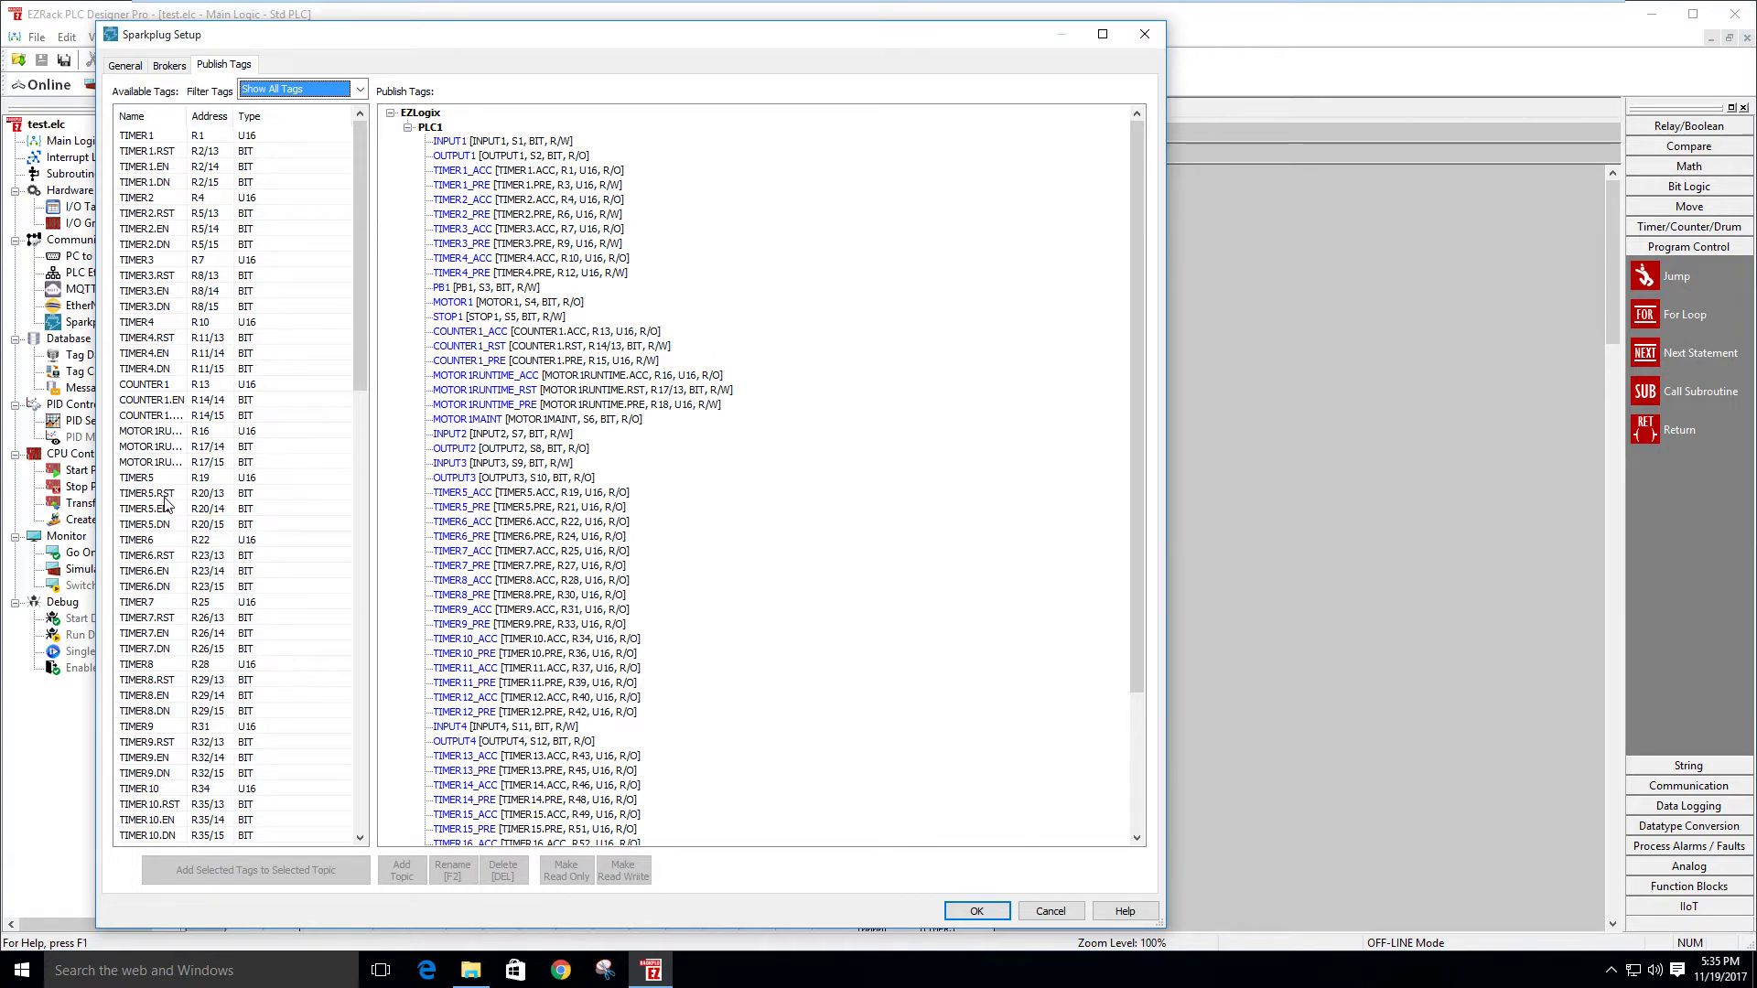
Examine the EZLogix group, PLC1 node and INPUT1 entry in the publish tag tree, and cancel the dialog without changes
click(420, 113)
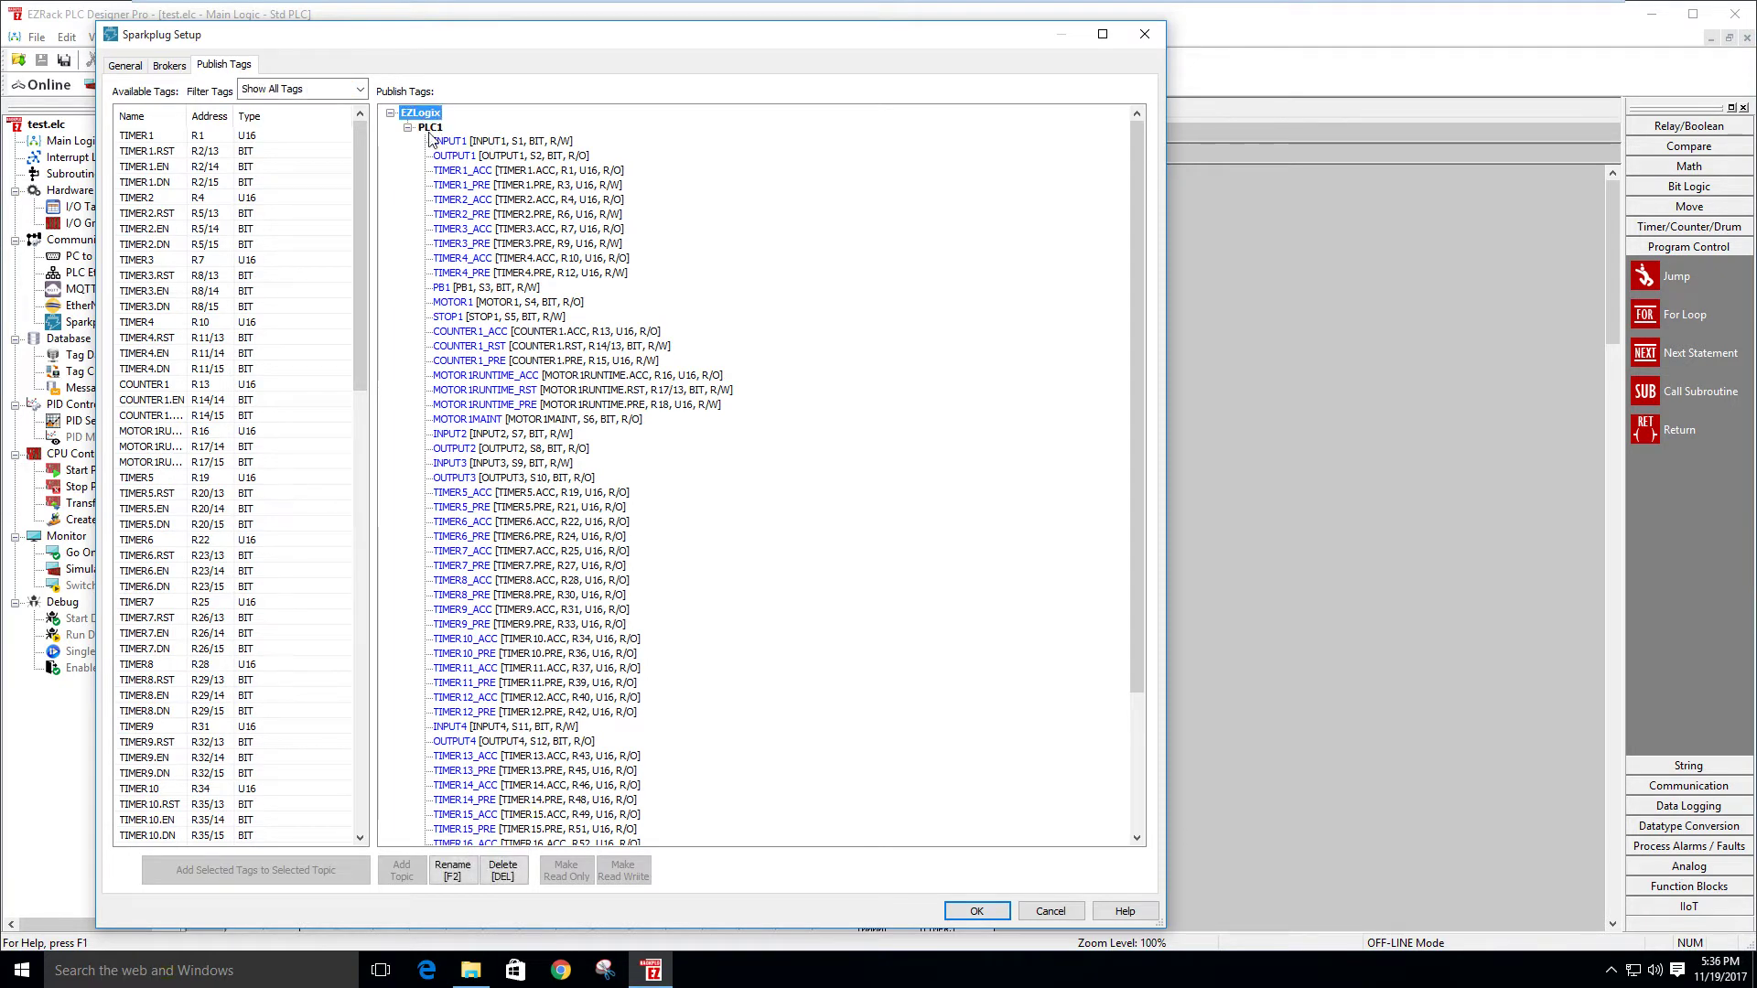
click(429, 129)
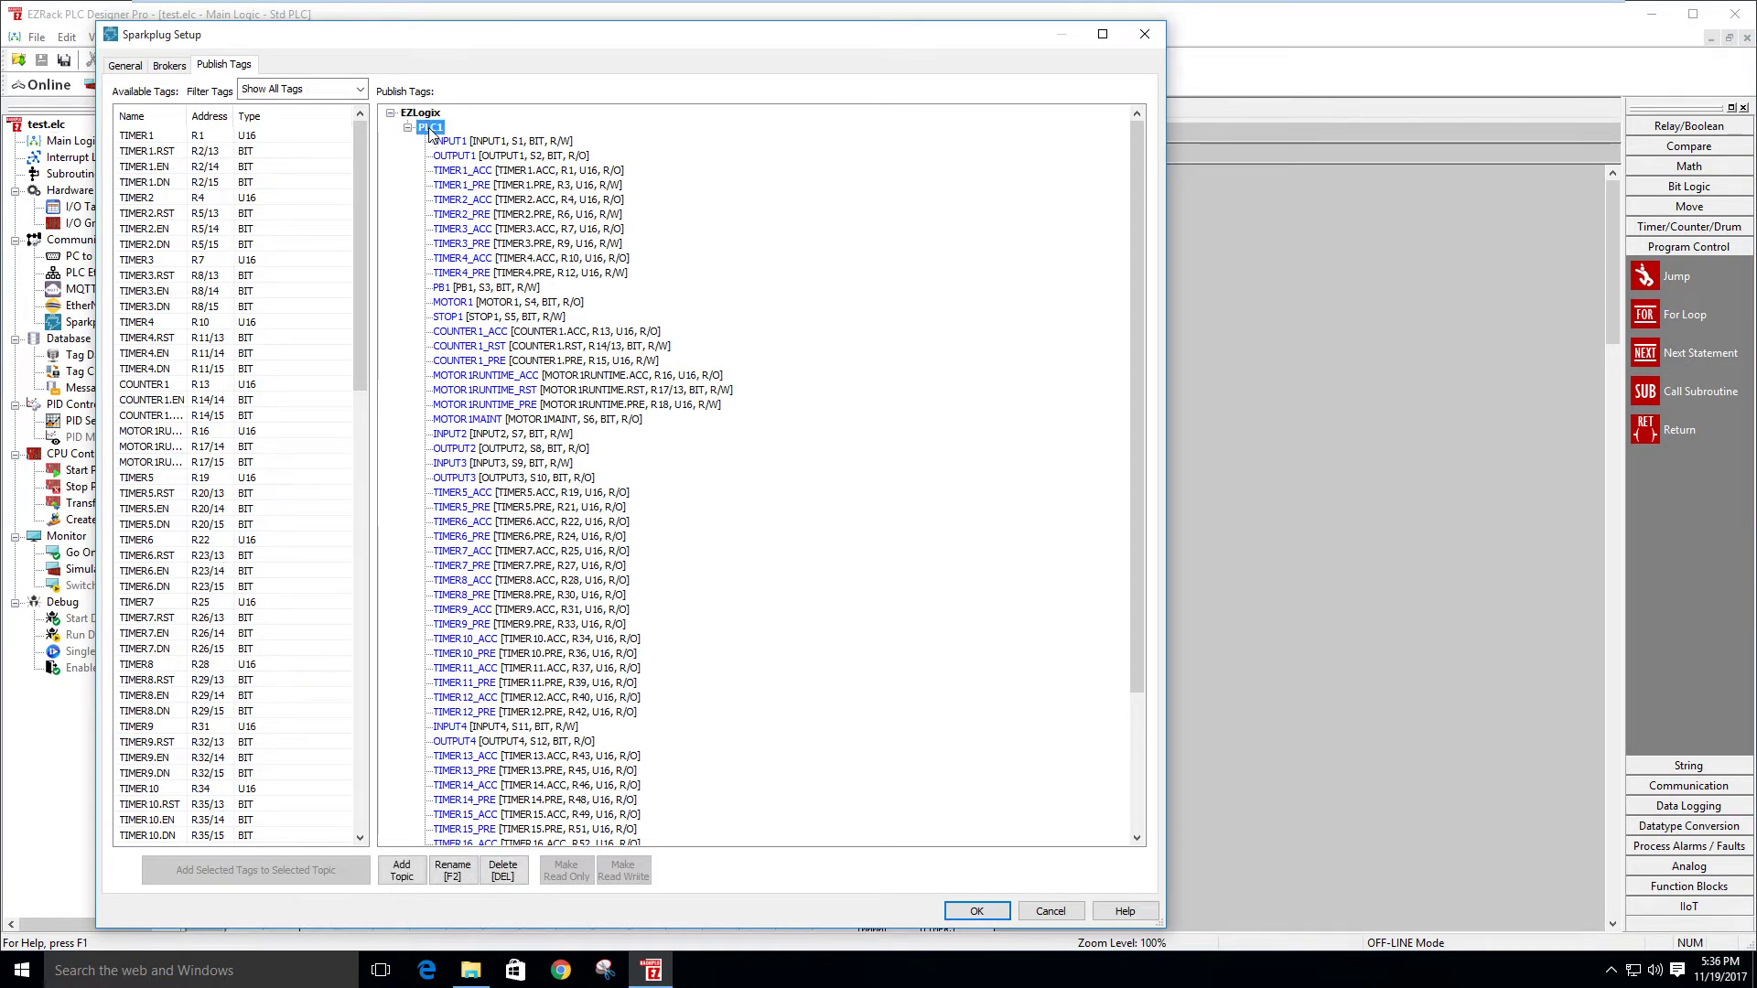
click(475, 143)
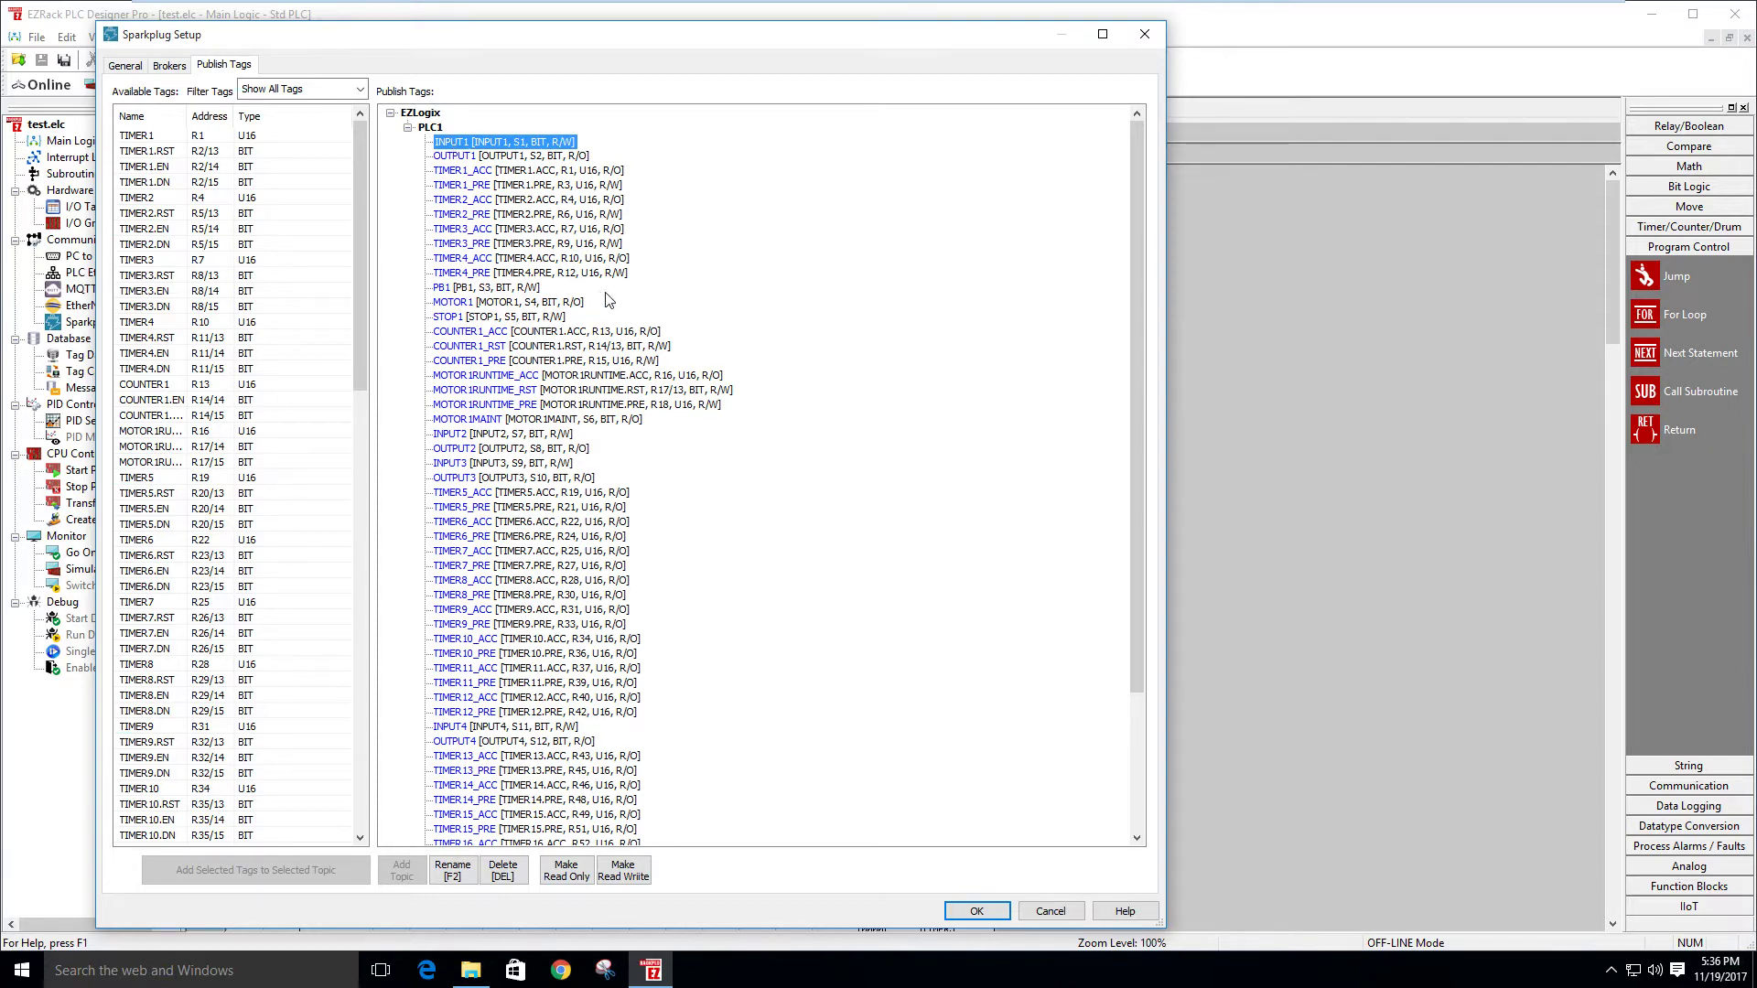
click(1050, 912)
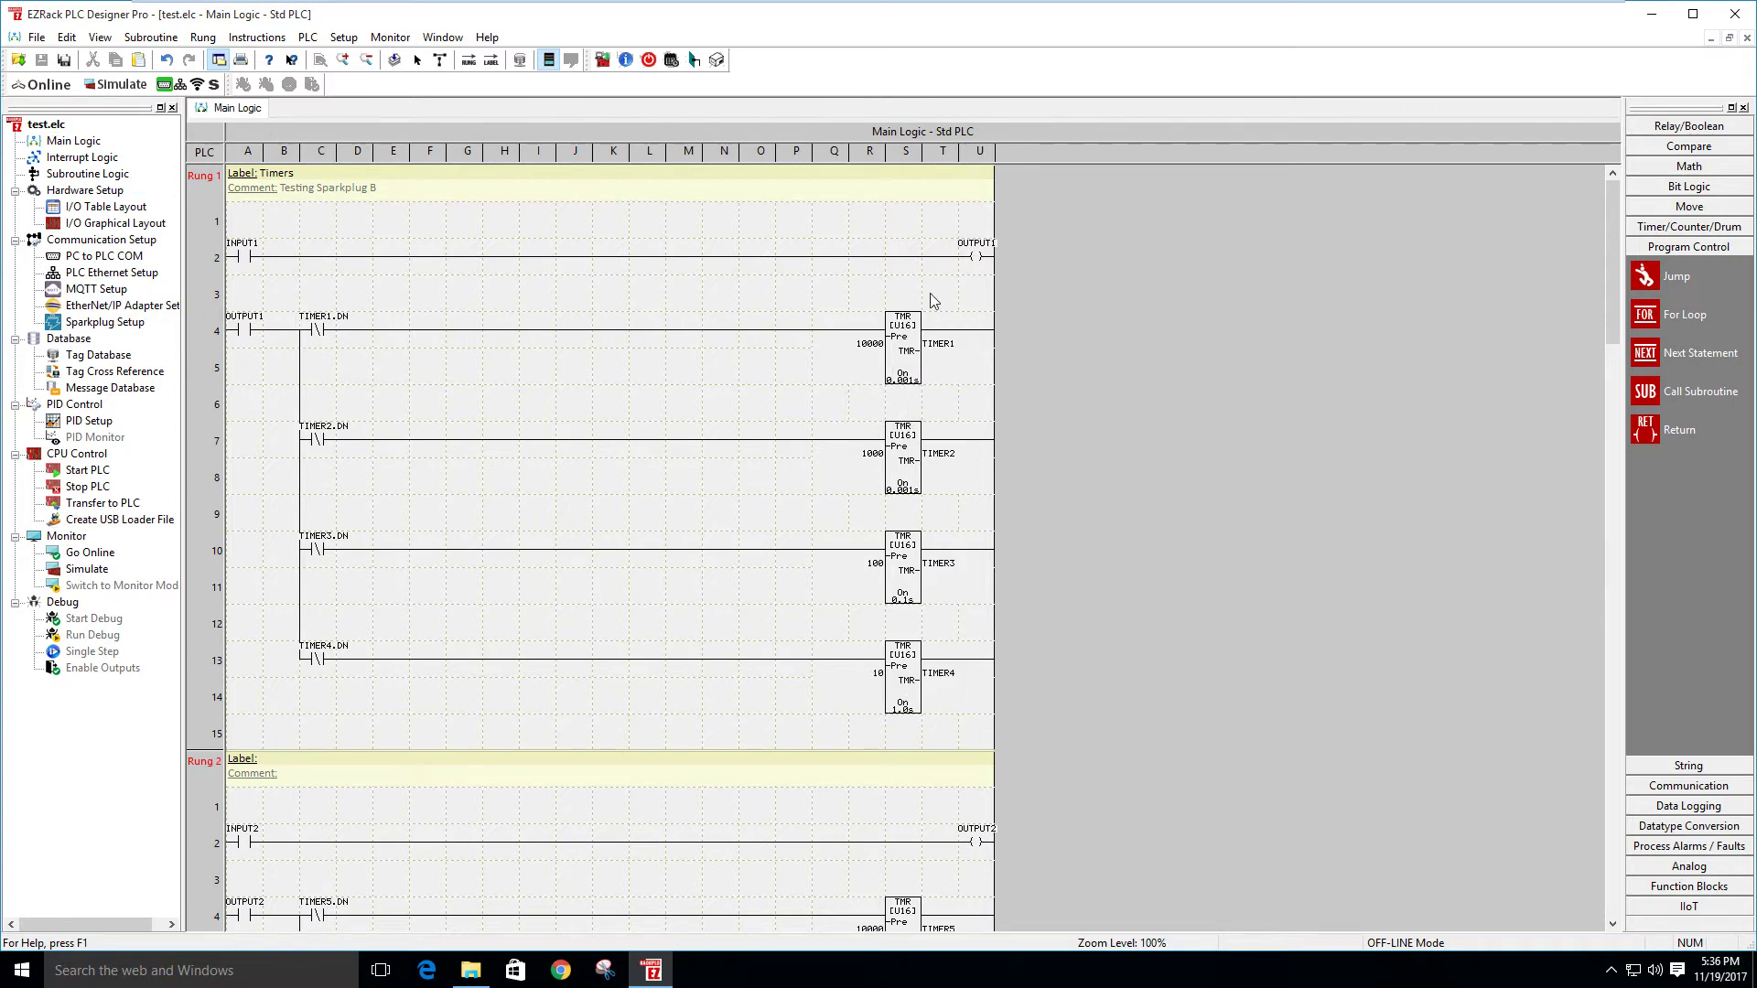
Inspect the Timer Instruction settings of TIMER1, TIMER2, TIMER3 and TIMER4 in Rung 1, cancelling each dialog without changes
double_click(902, 359)
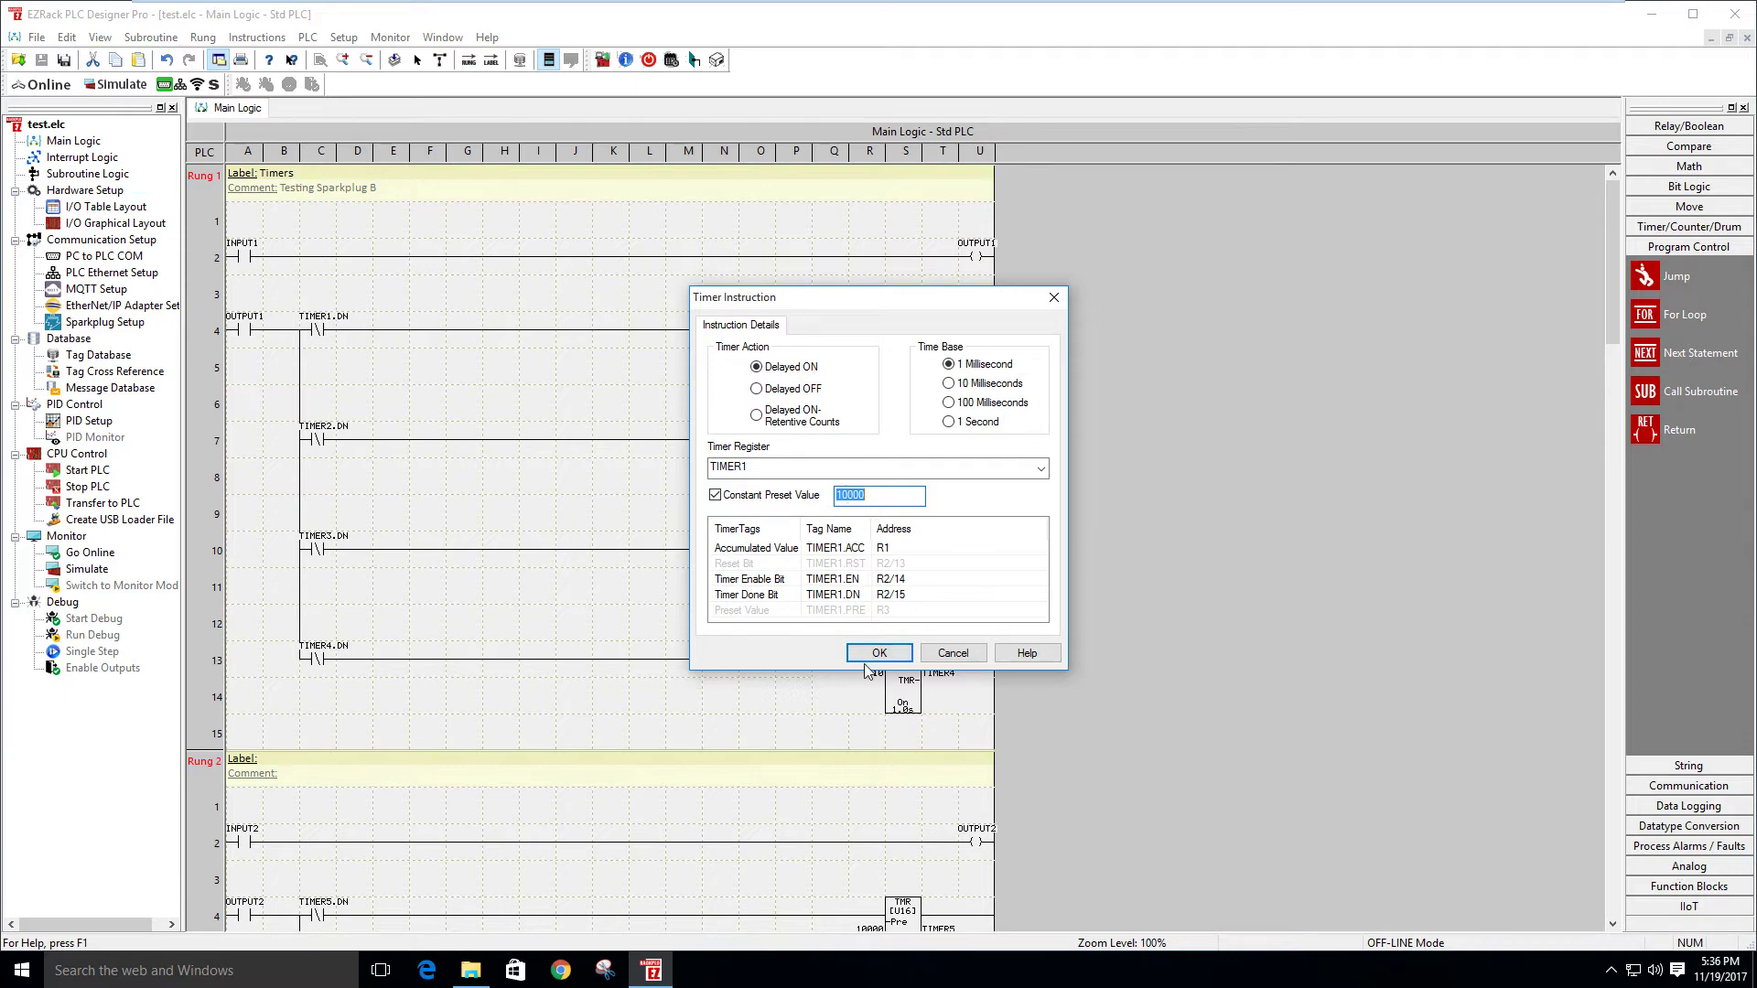
click(952, 653)
double_click(924, 471)
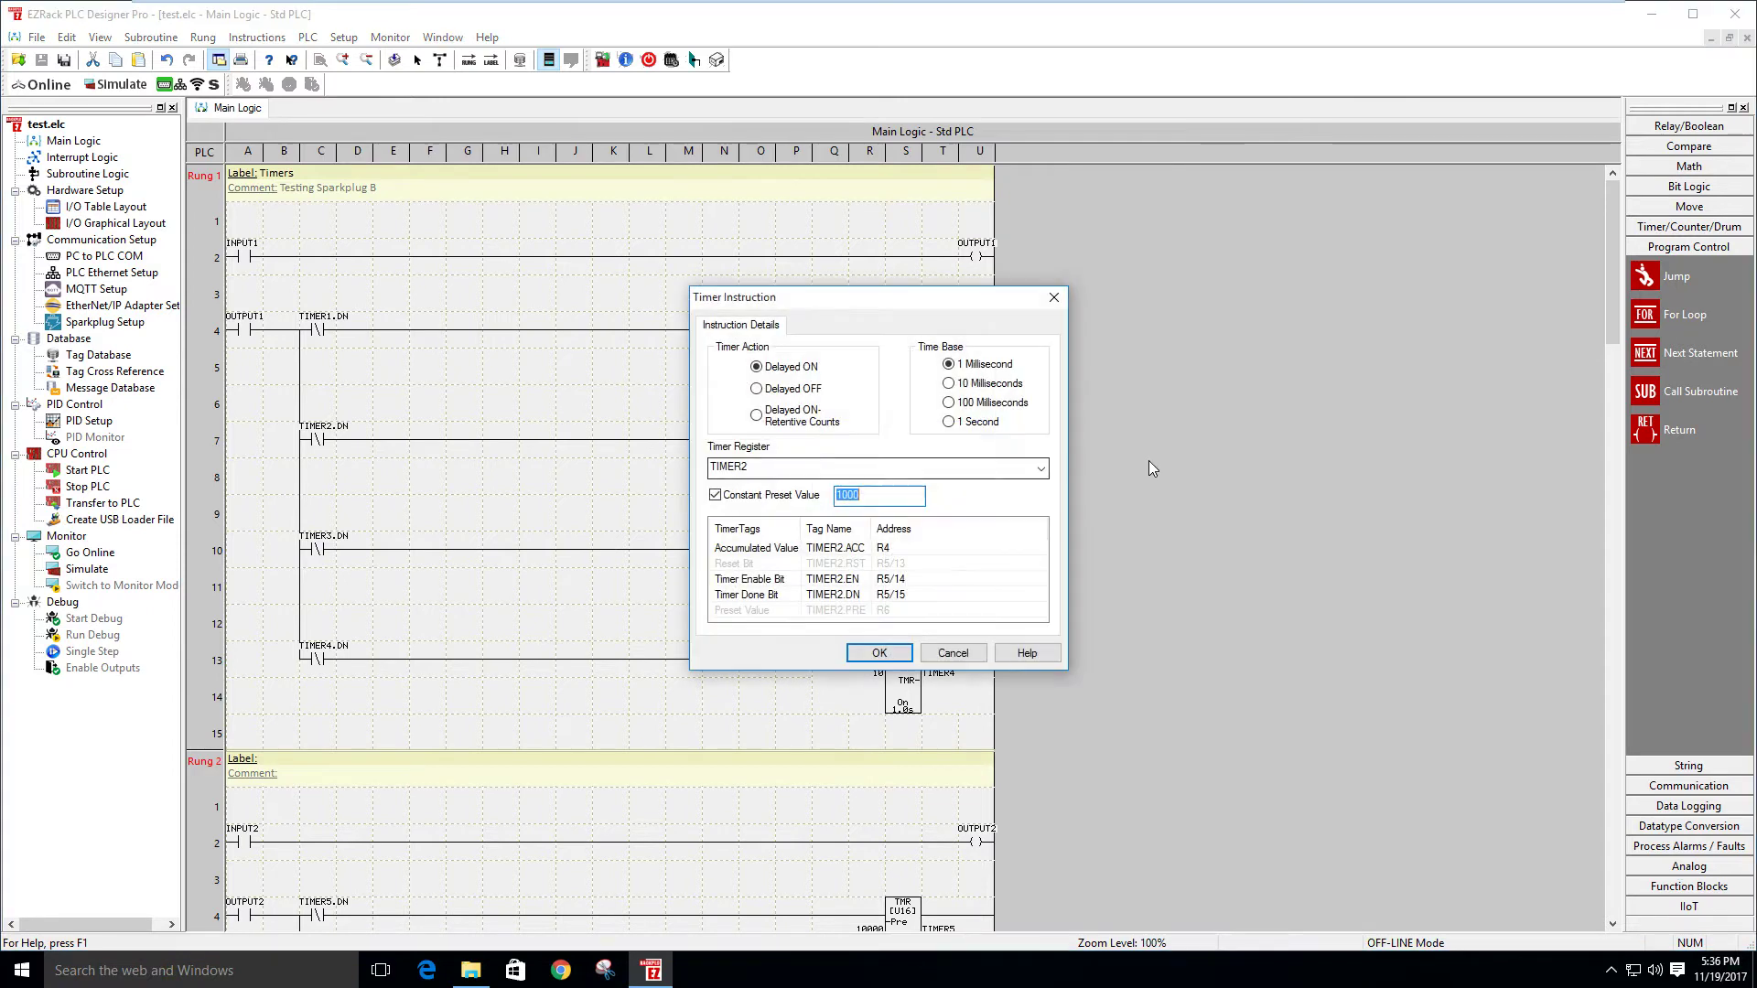
click(953, 653)
double_click(903, 574)
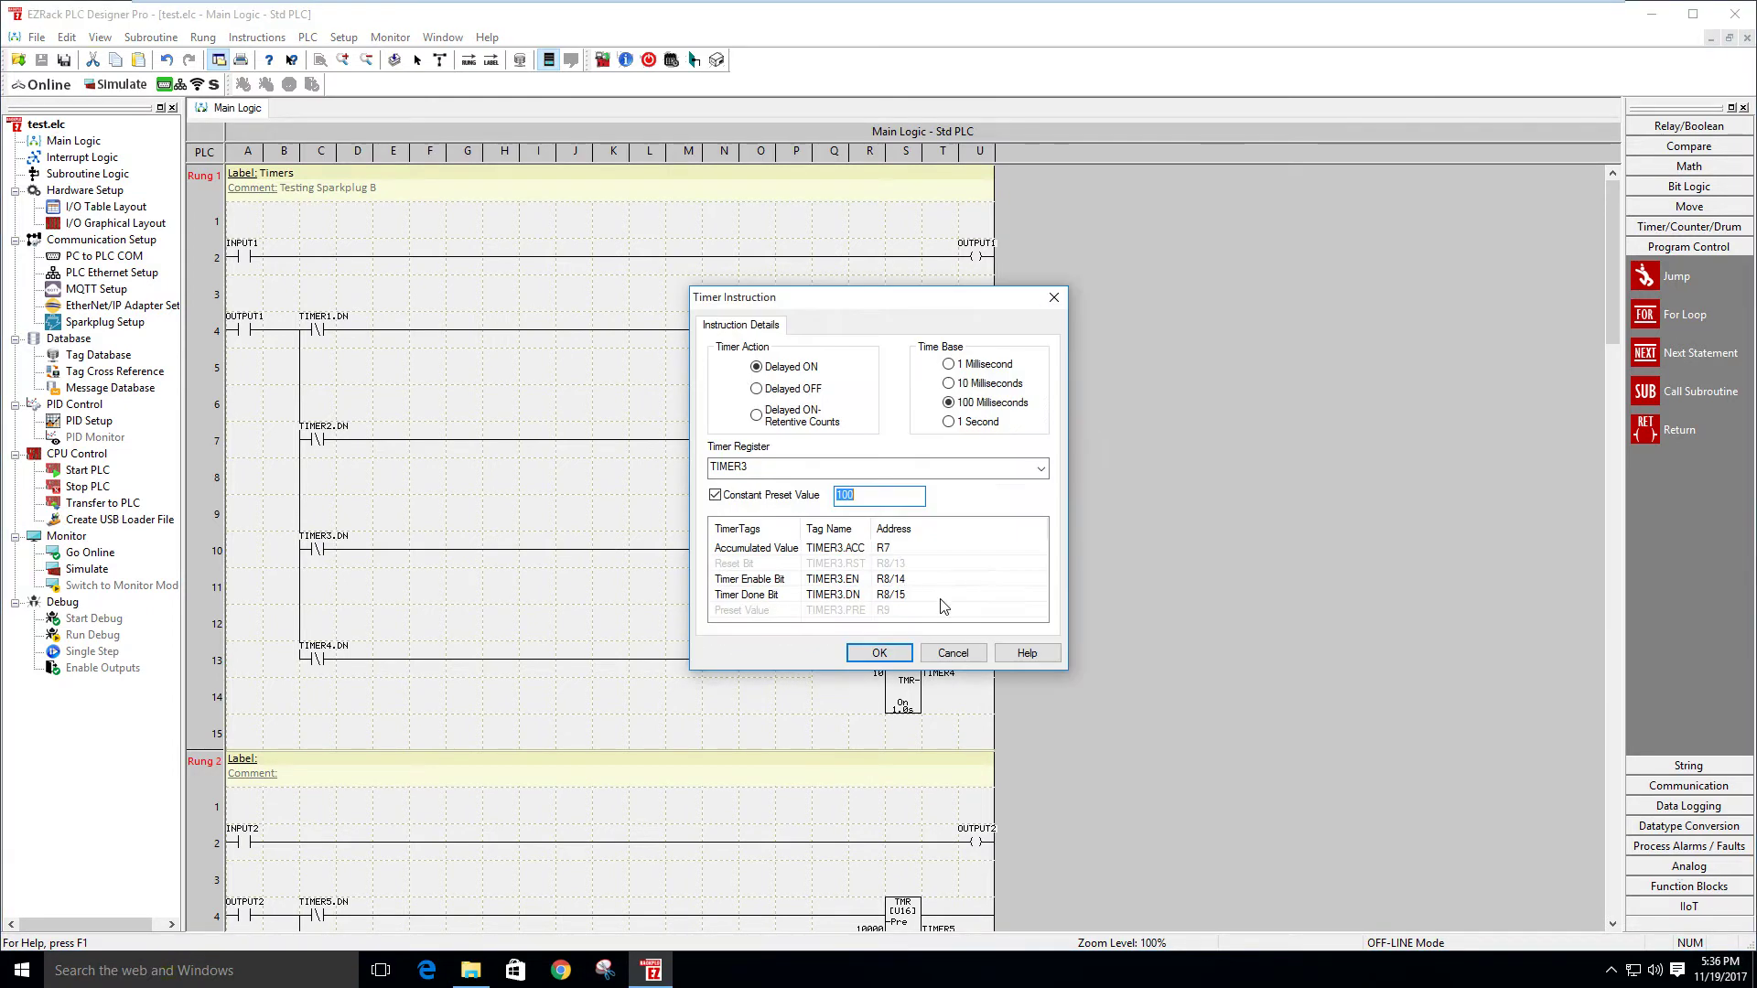
click(953, 654)
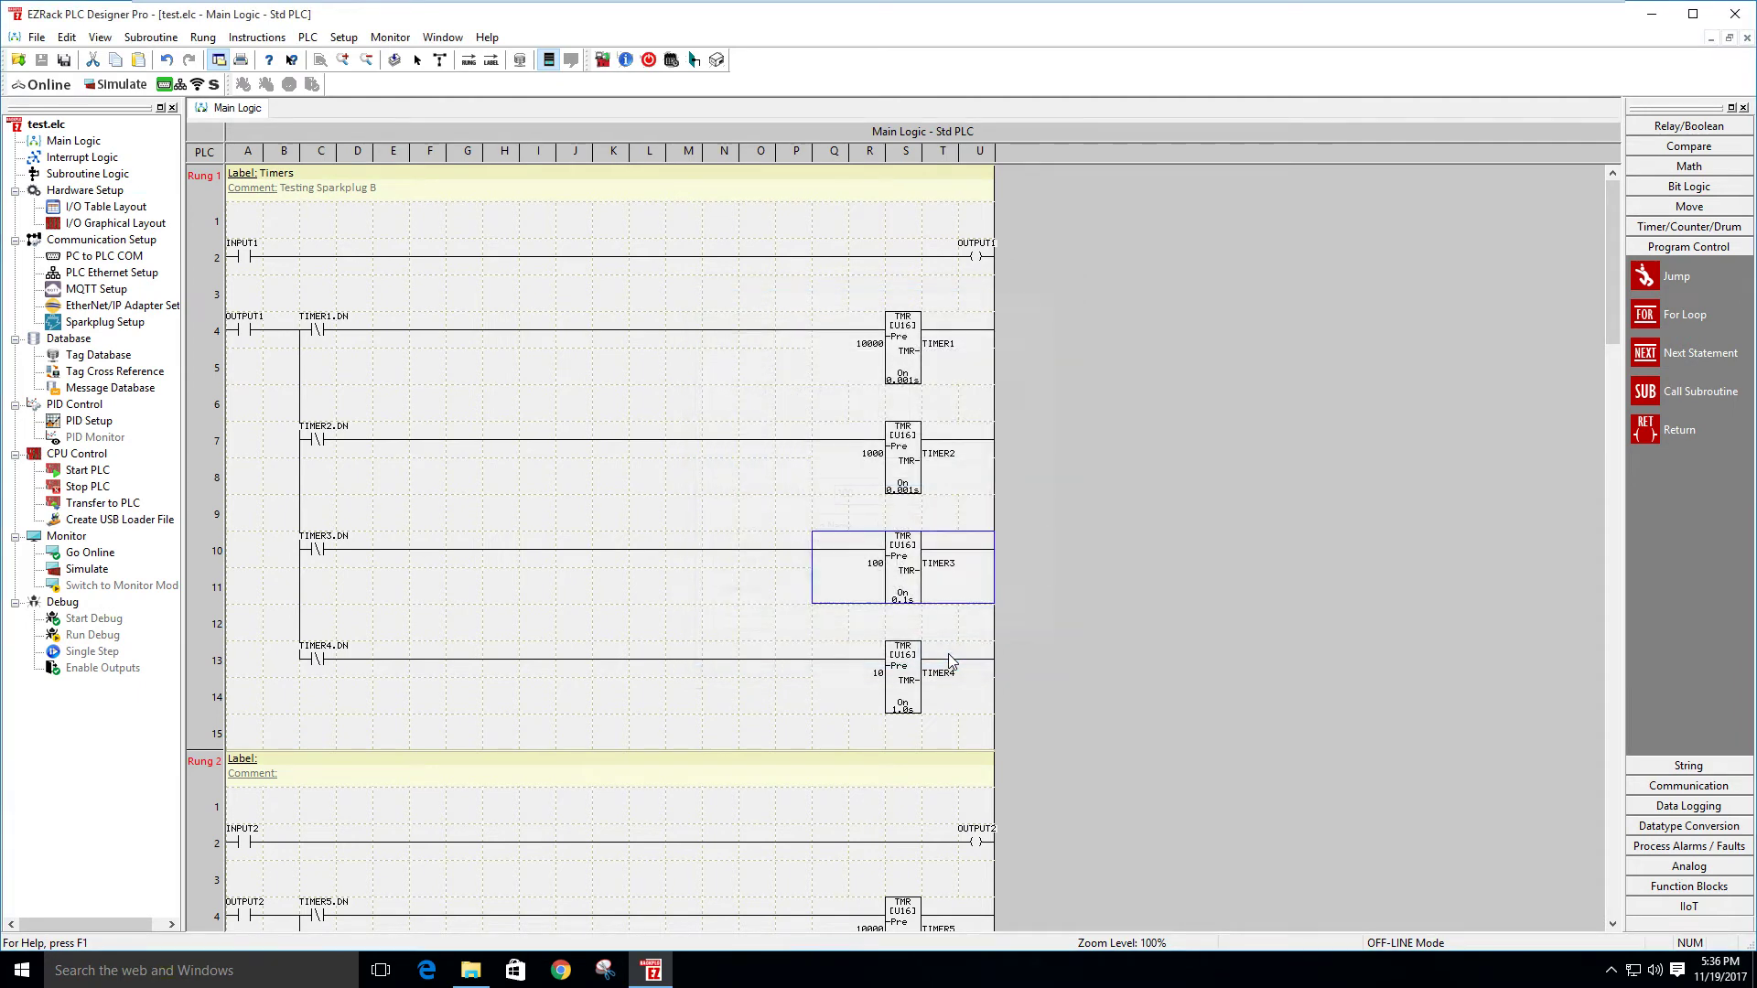
double_click(901, 677)
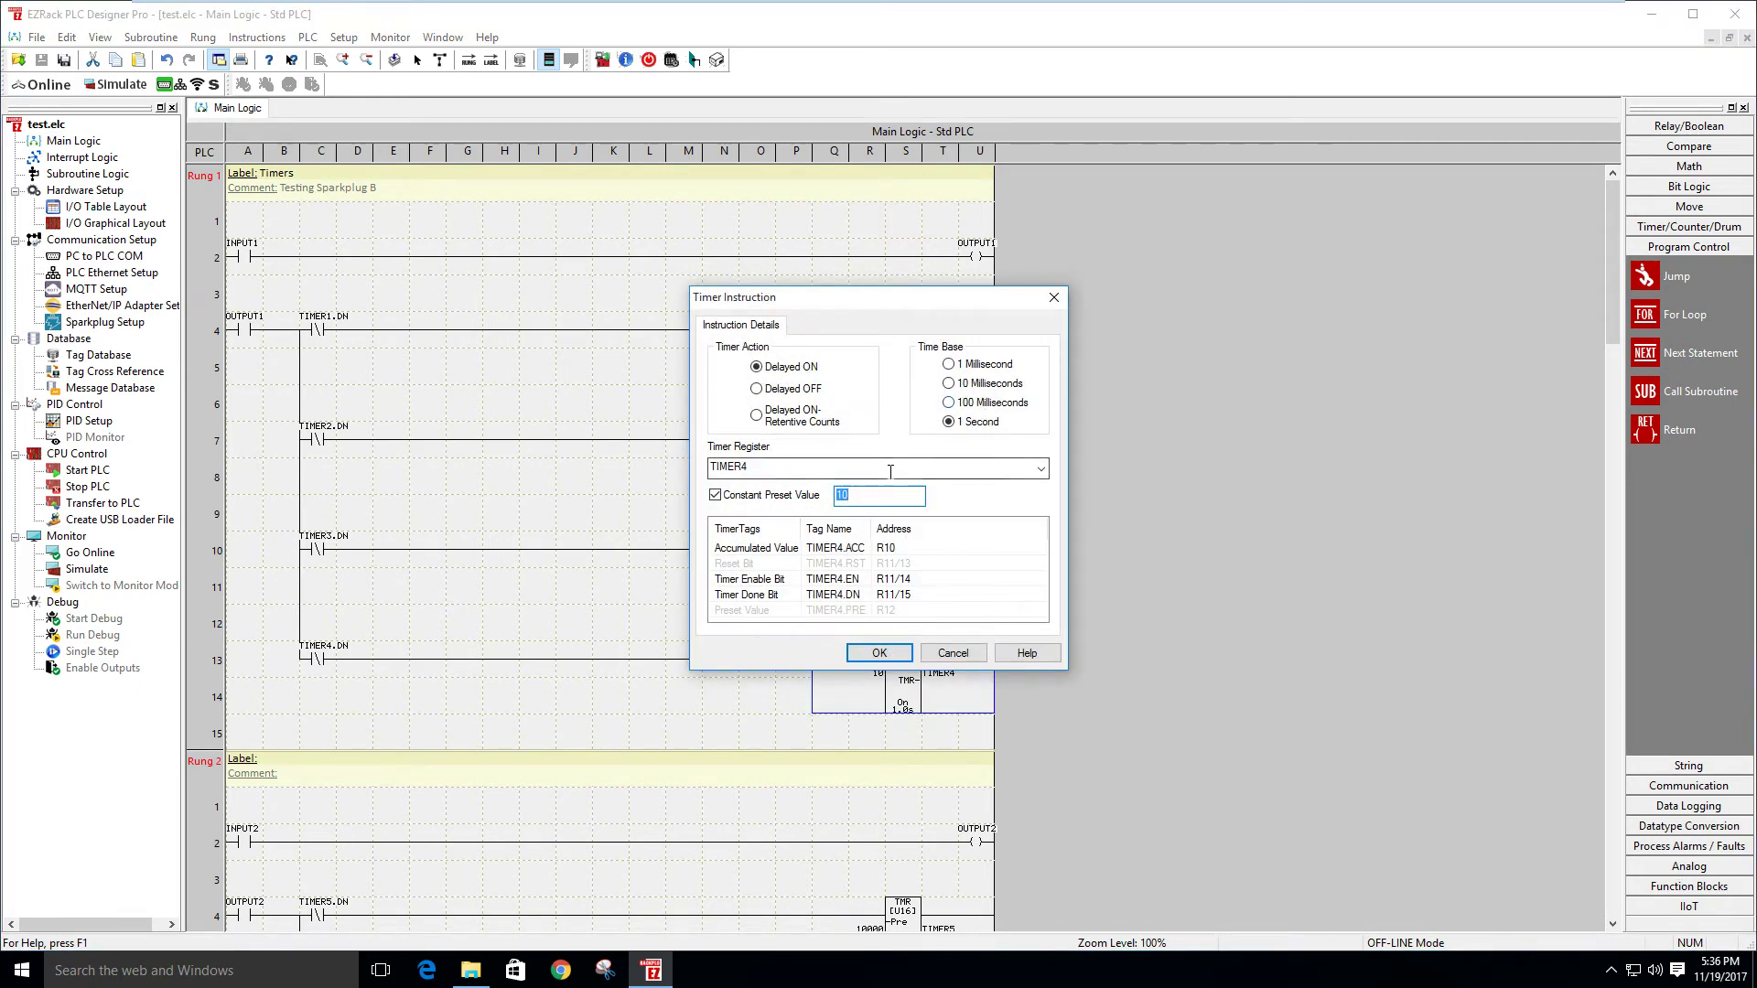
click(947, 653)
Recheck the Timer Instruction settings of TIMER2, cancel the dialog, and view the timers in Rung 2
click(921, 474)
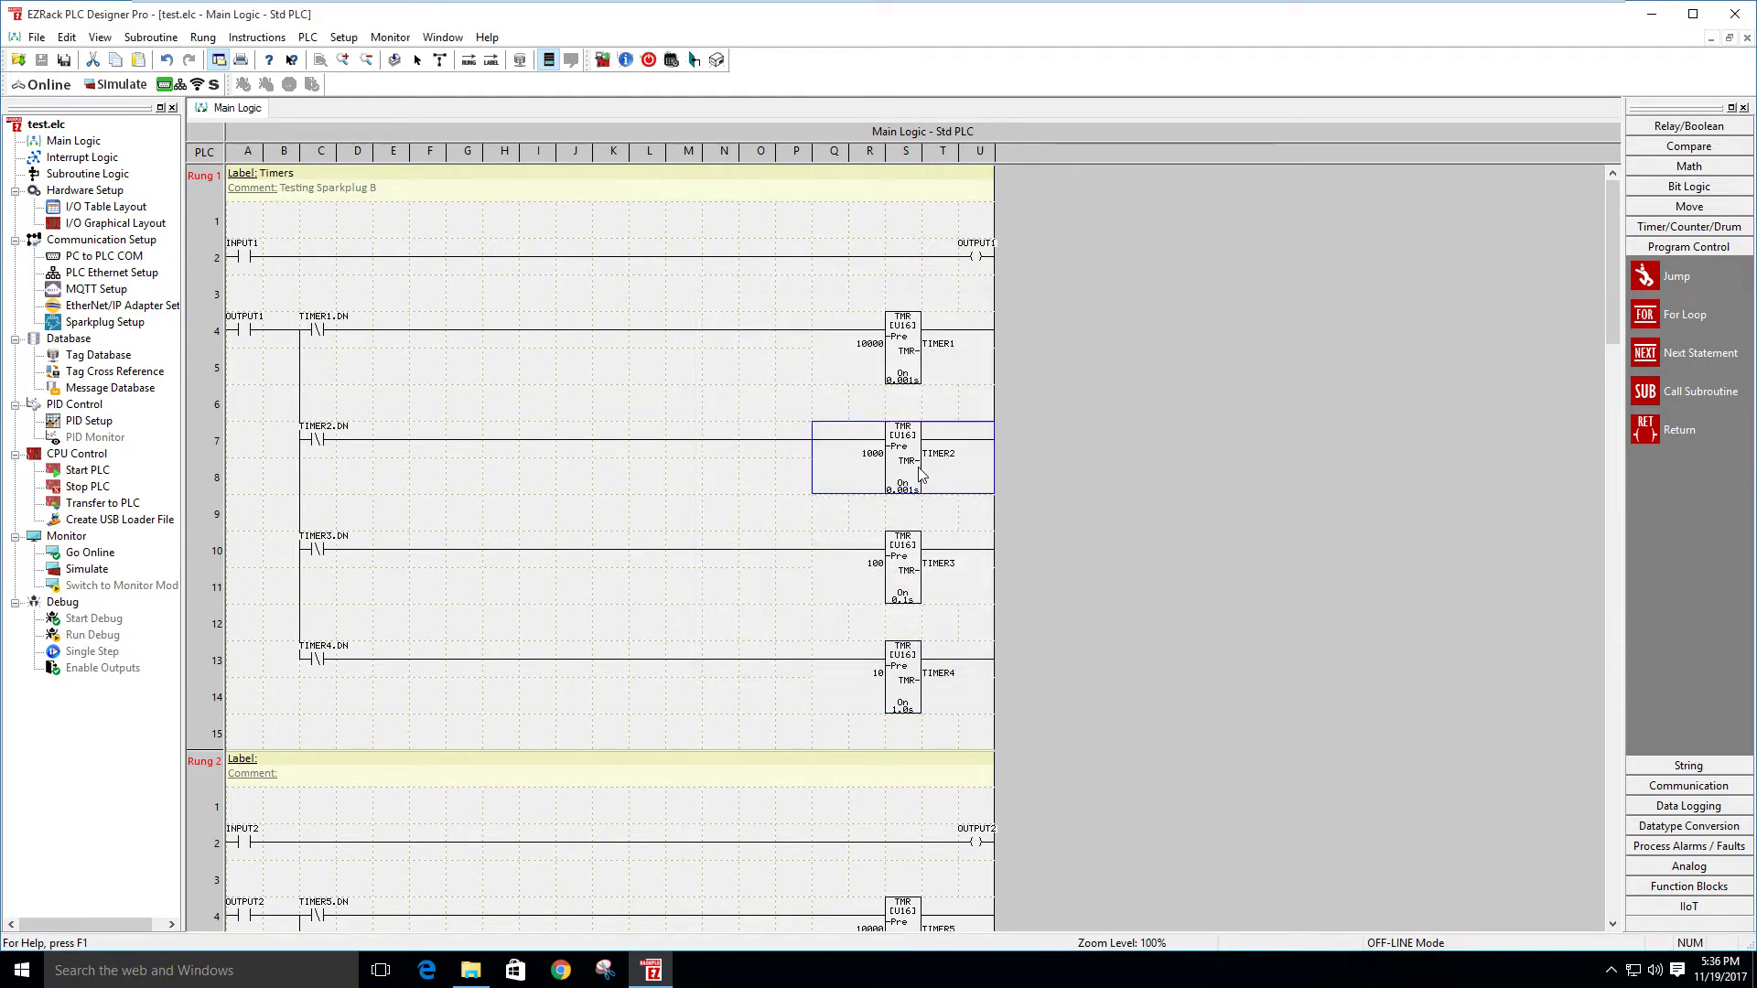
double_click(920, 474)
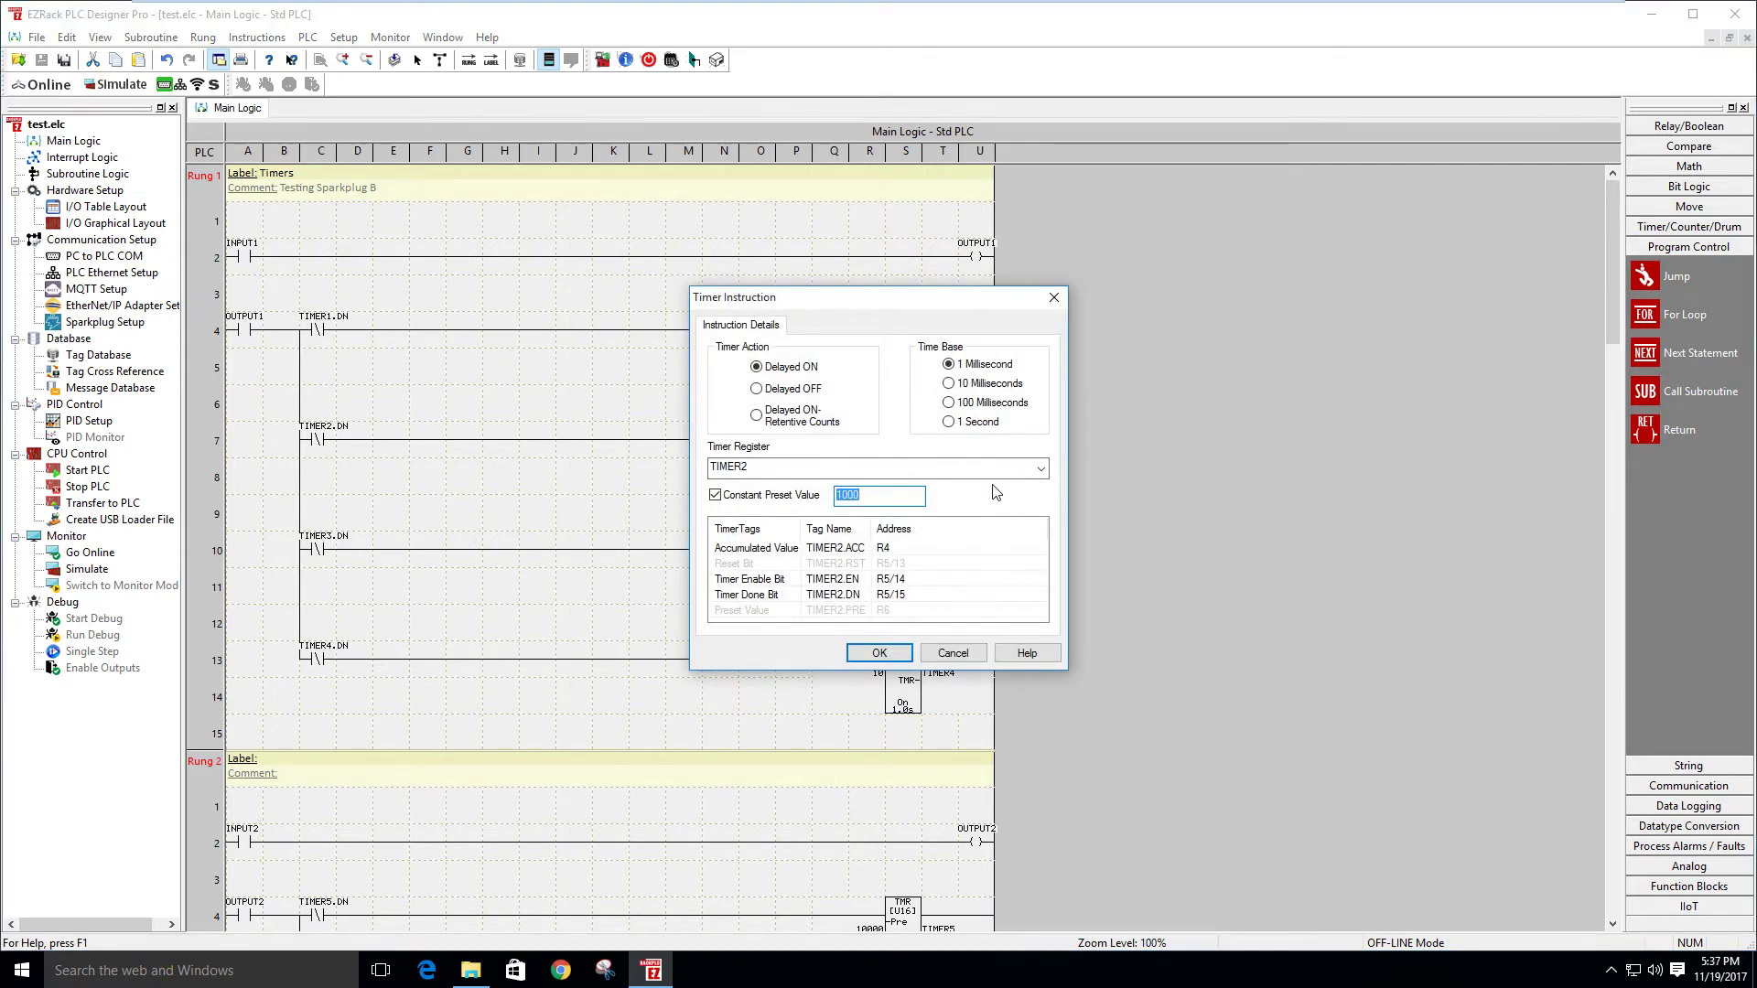
click(952, 652)
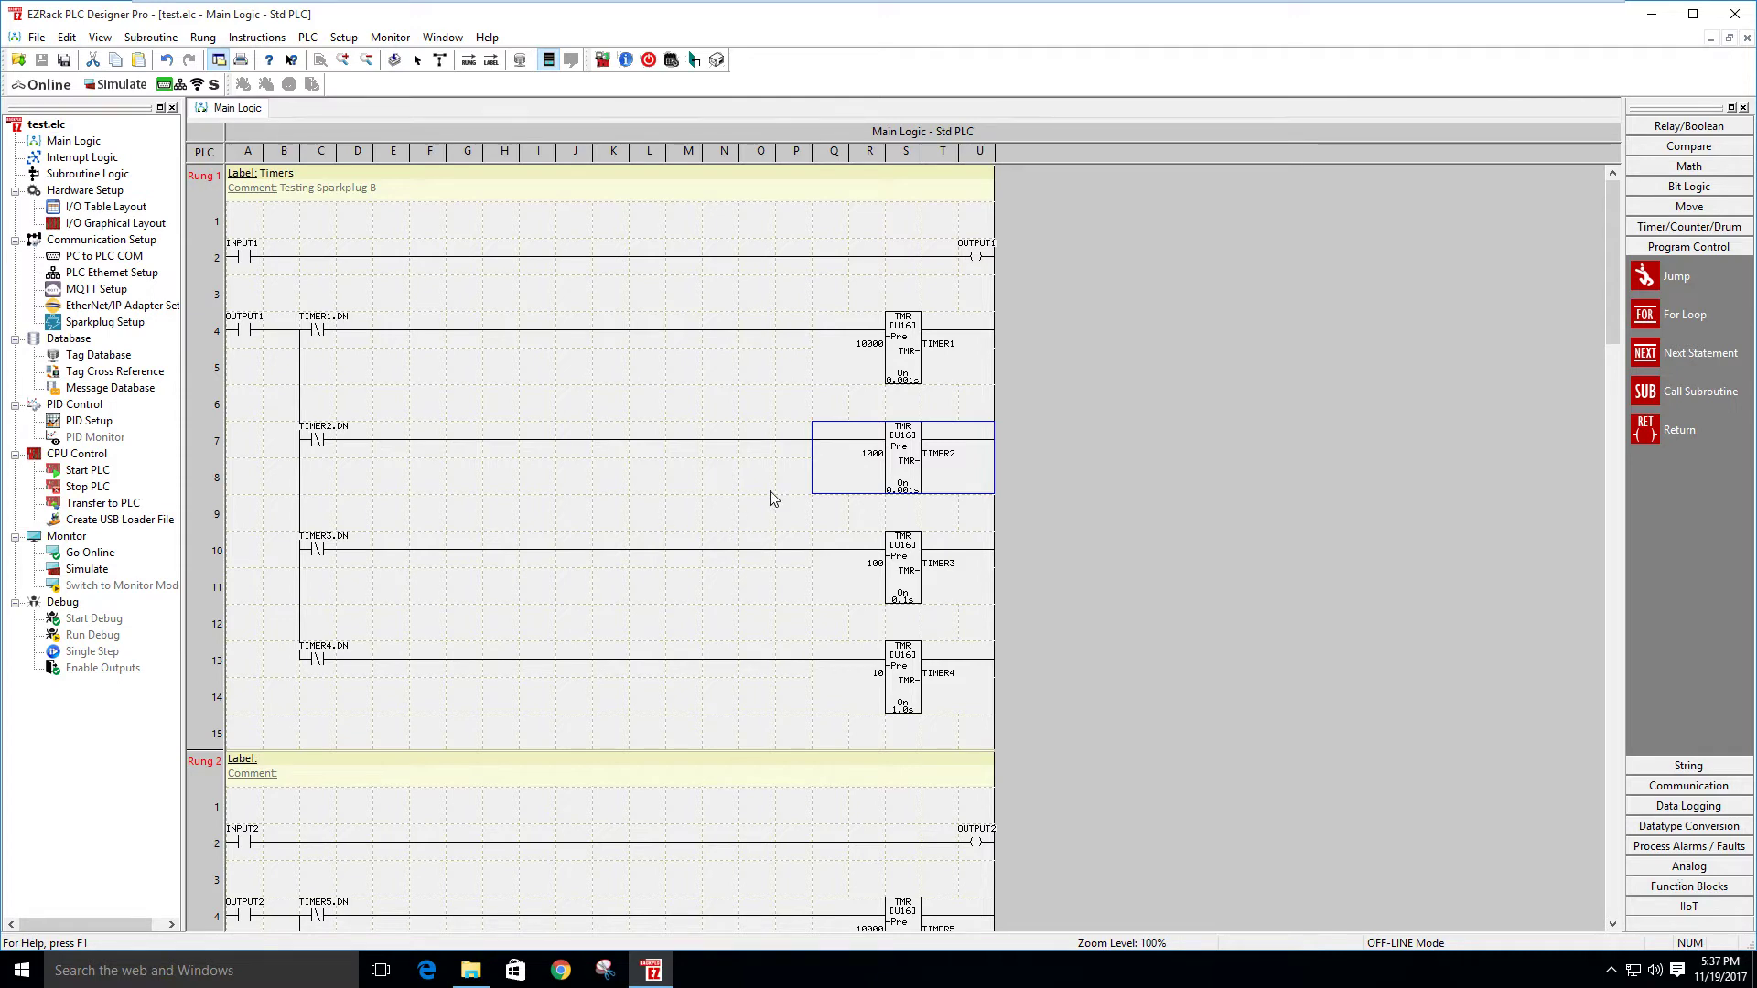
scroll(771, 497, down, 1)
scroll(711, 569, down, 13)
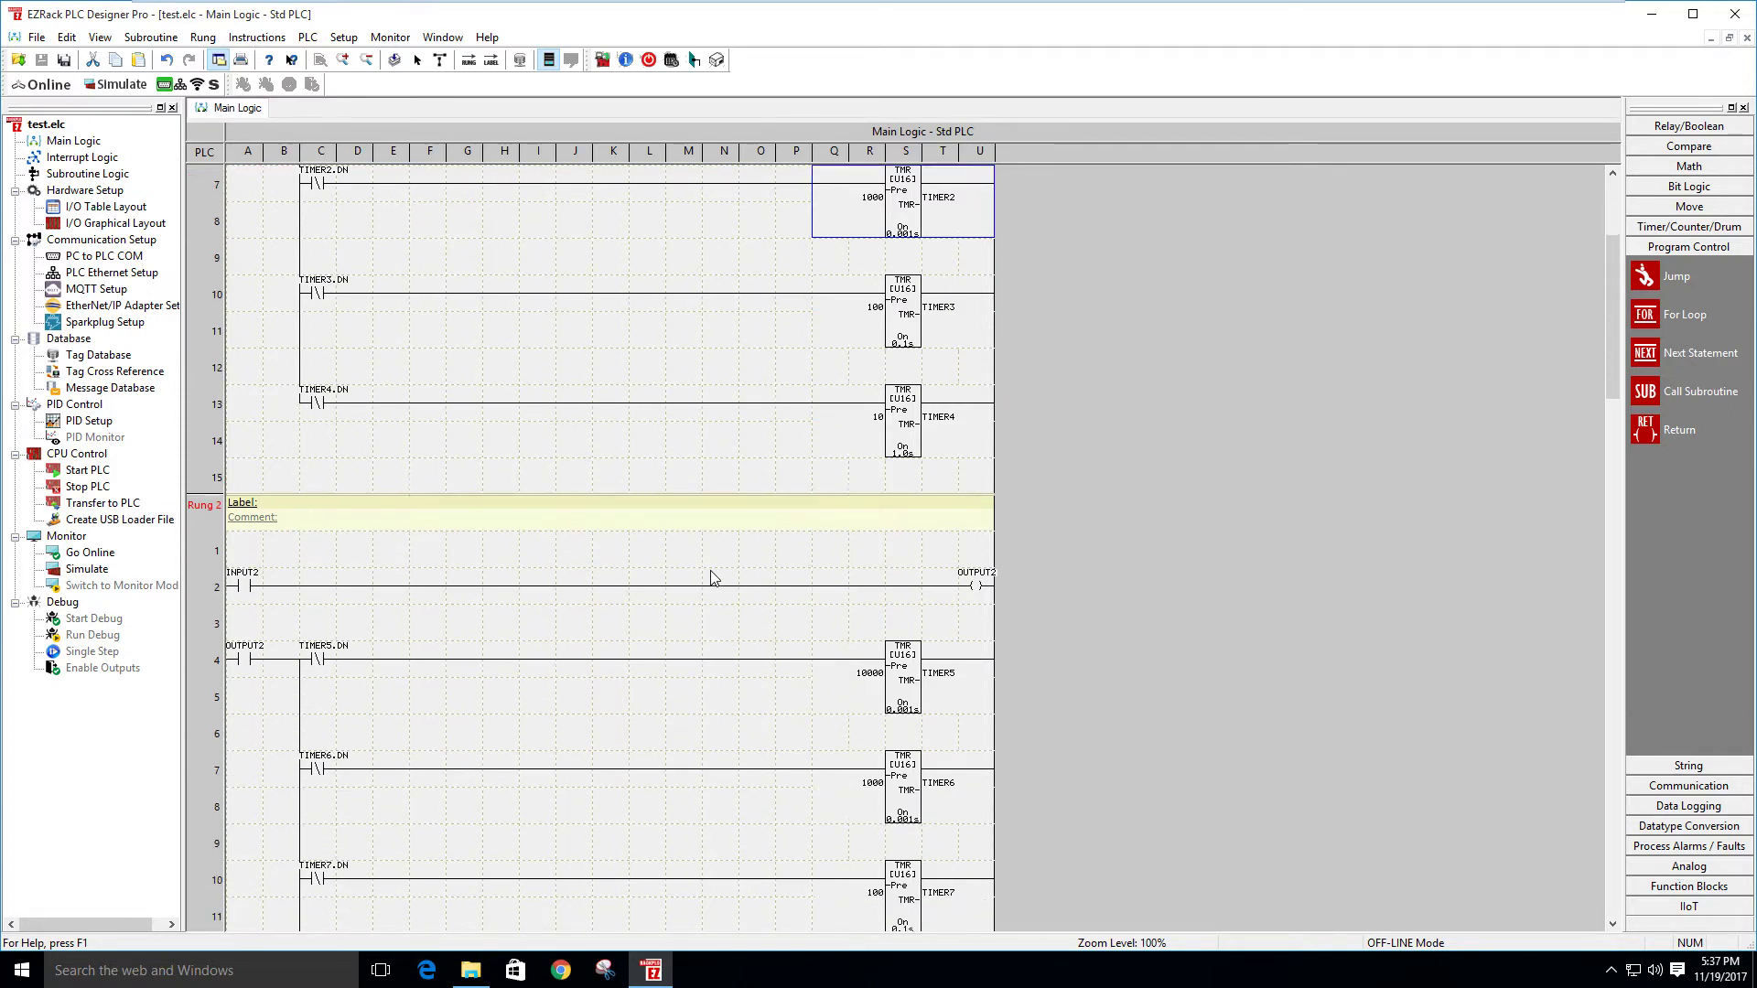
scroll(714, 577, down, 1)
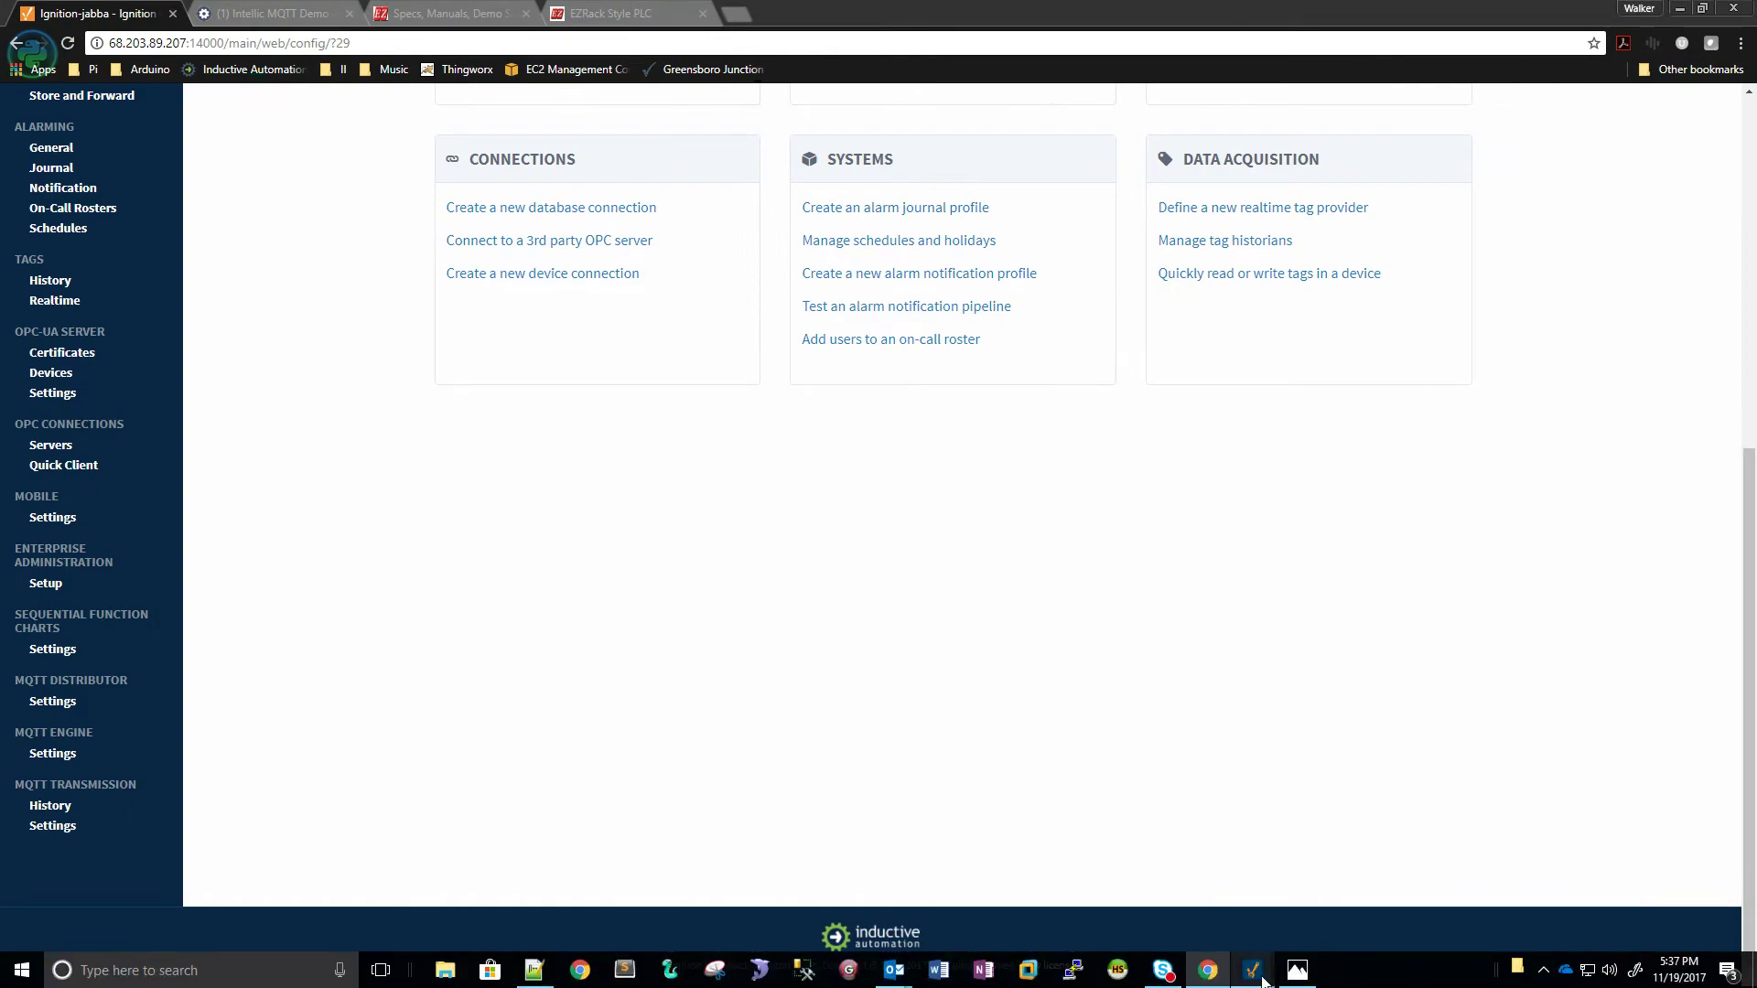
Switch to Ignition Designer's Script Console and examine the benchmark script's printed results for 0 groups active
click(1170, 901)
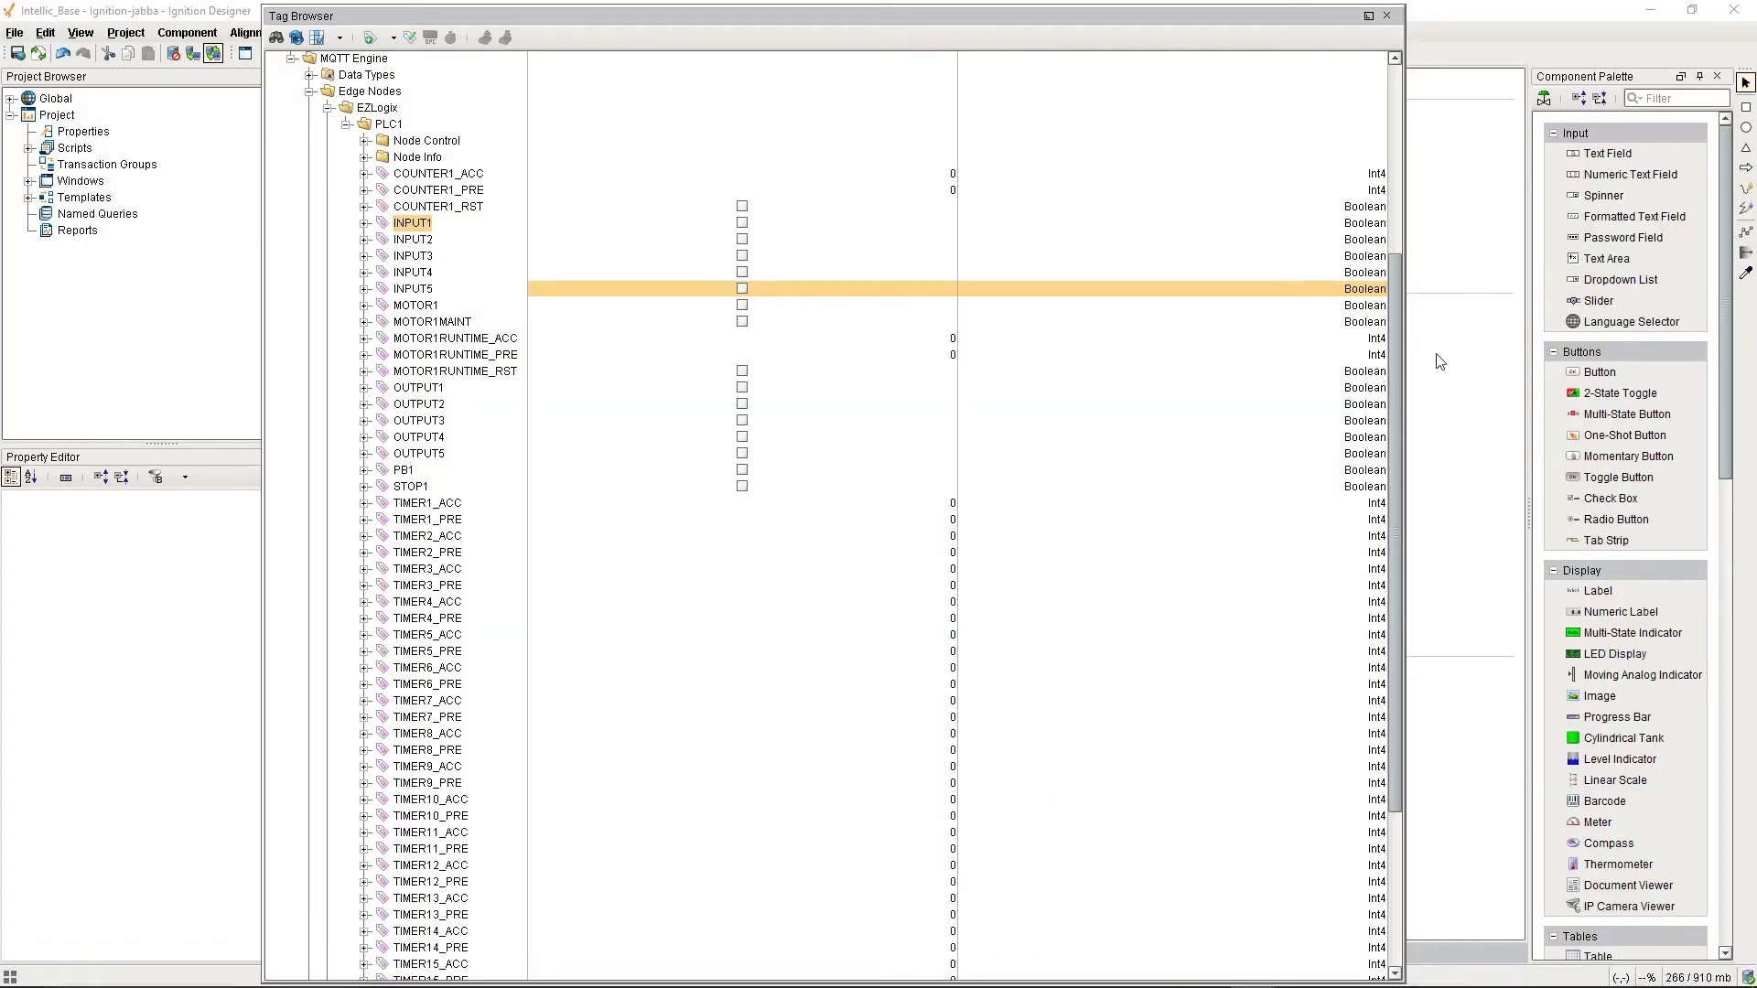
drag(1756, 82, 746, 36)
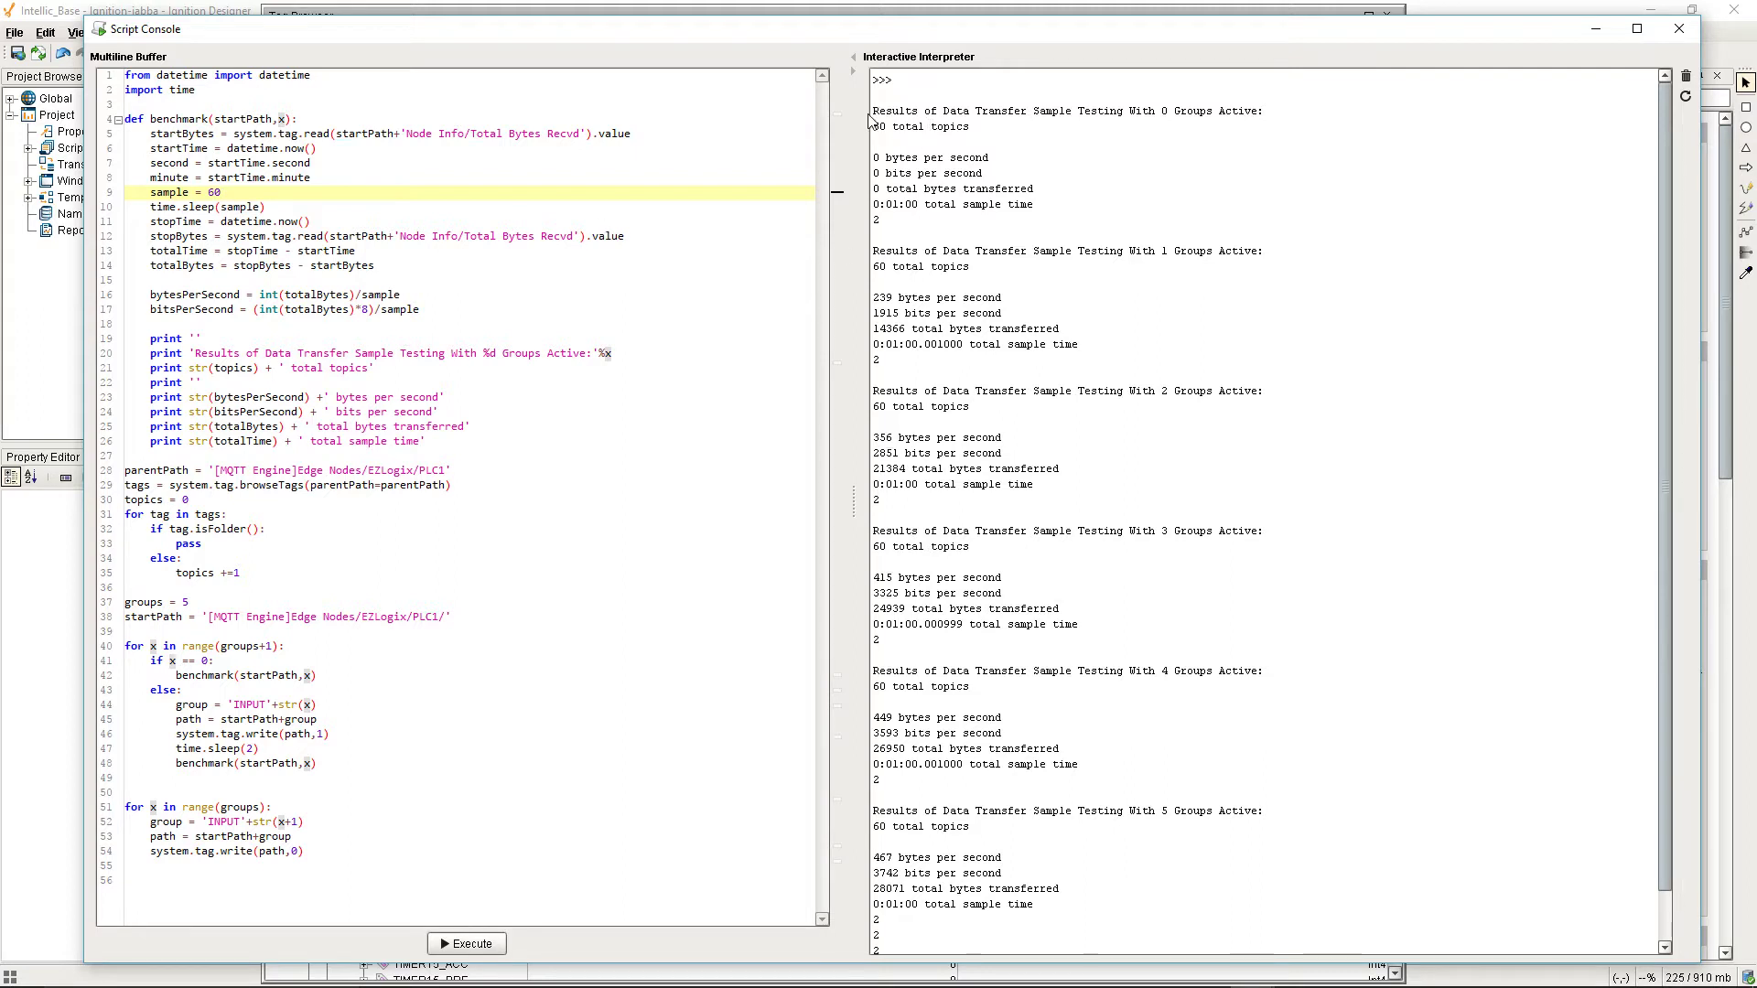
drag(872, 111, 949, 229)
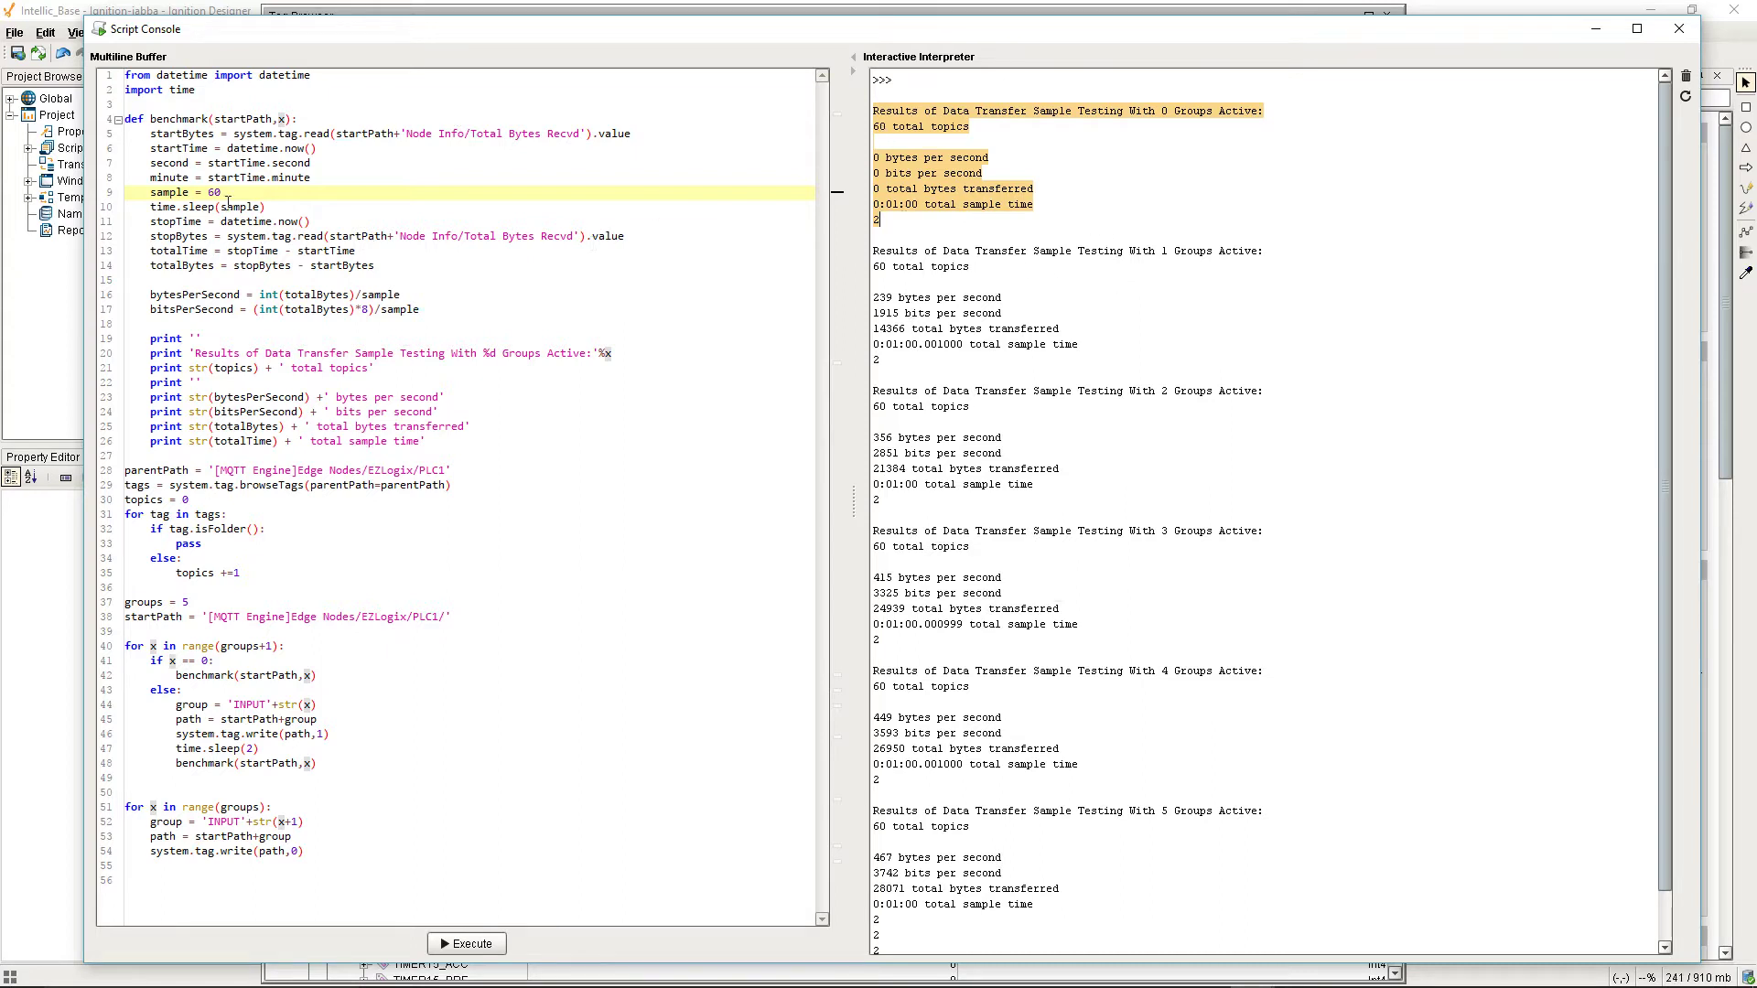
click(919, 222)
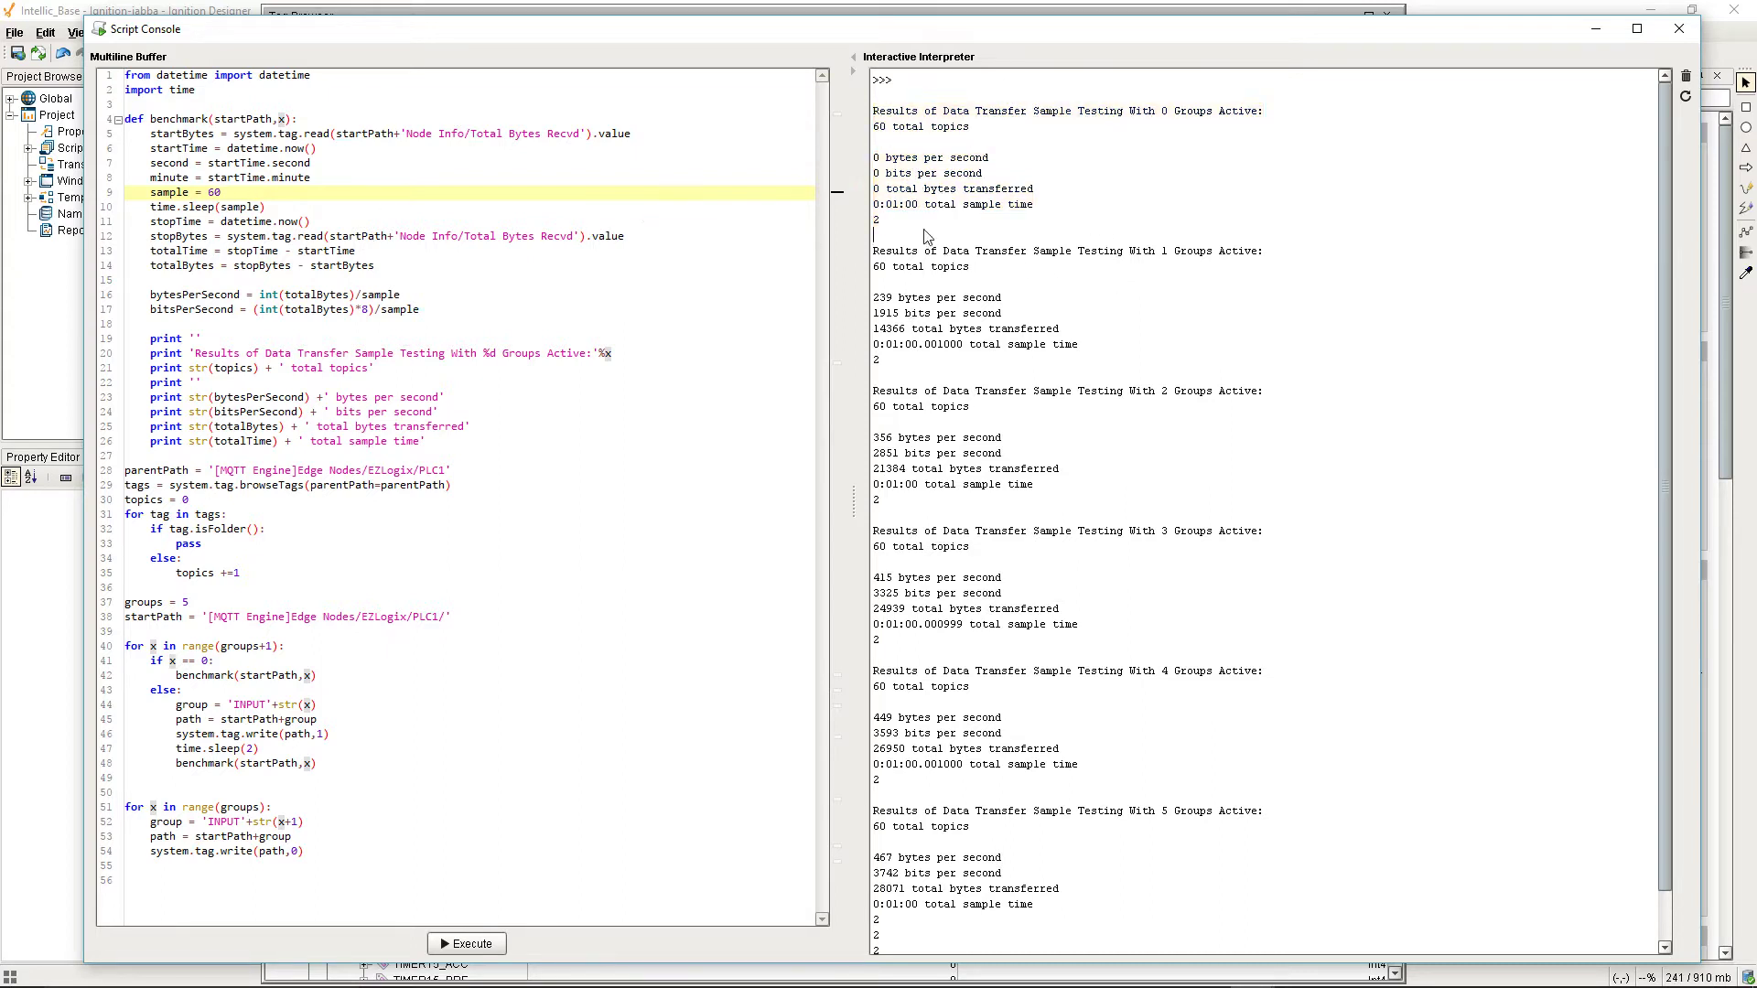
click(909, 146)
Return to the Tag Browser and look through the EZLogix PLC1 tags from COUNTER1_ACC to TIMER20_PRE
click(322, 15)
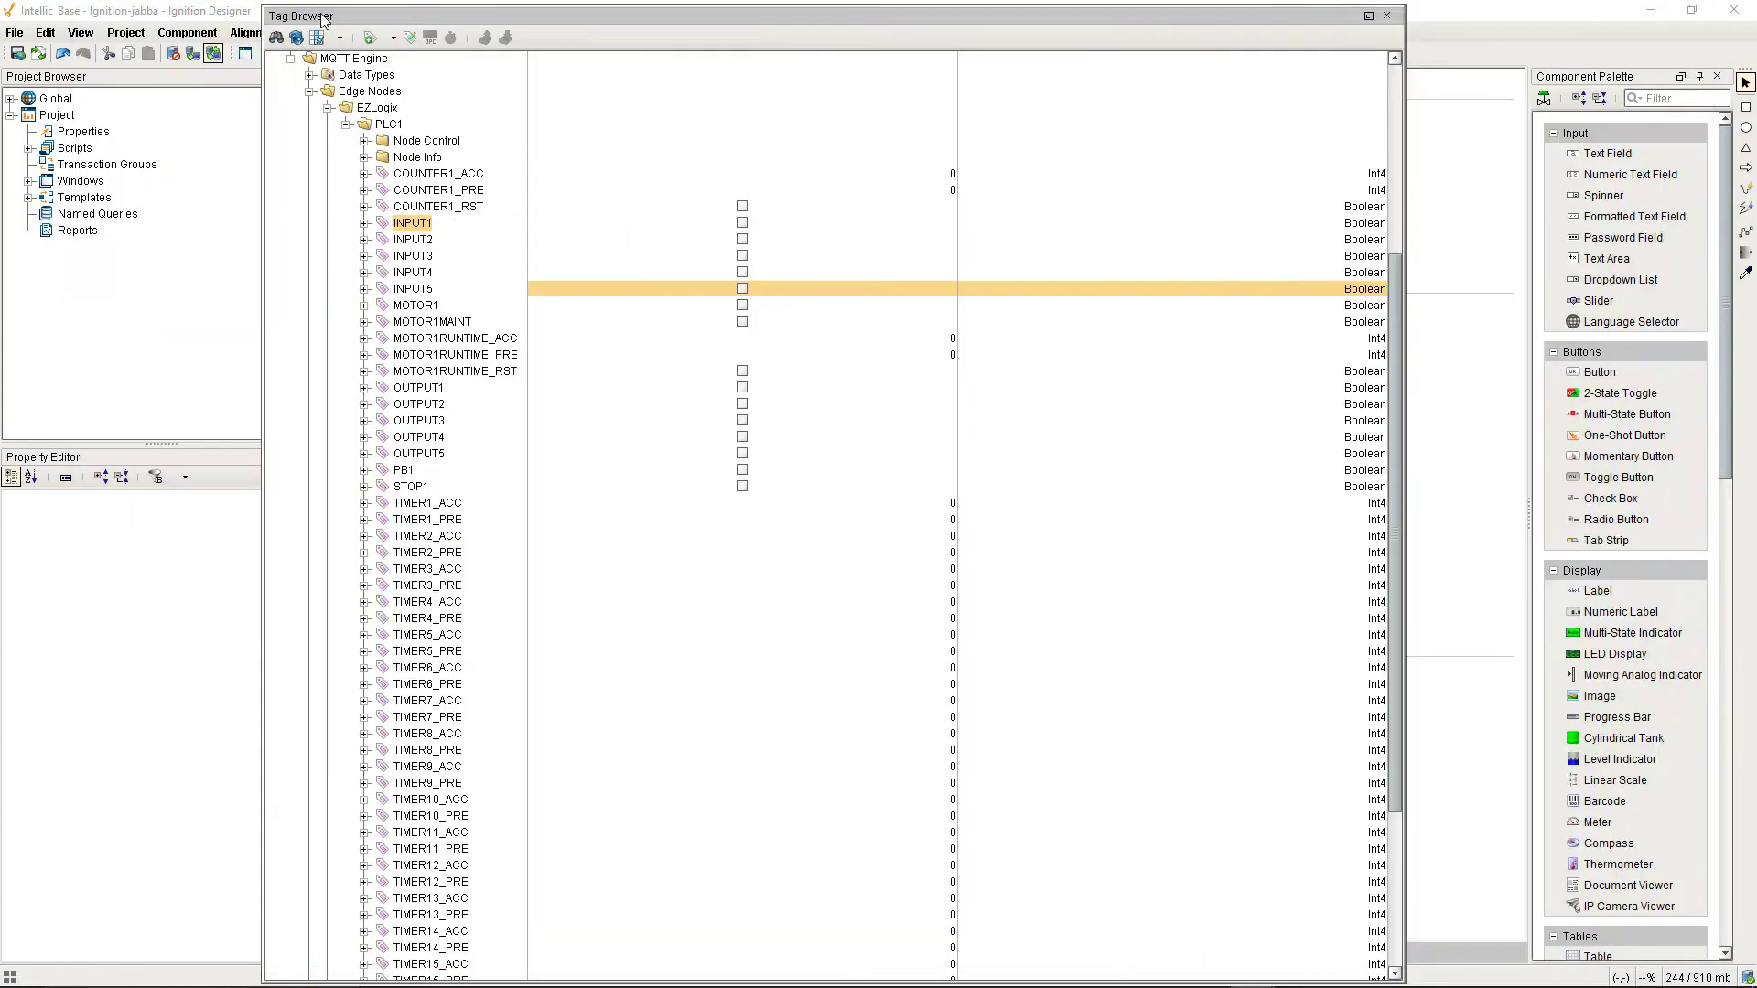
scroll(475, 604, down, 5)
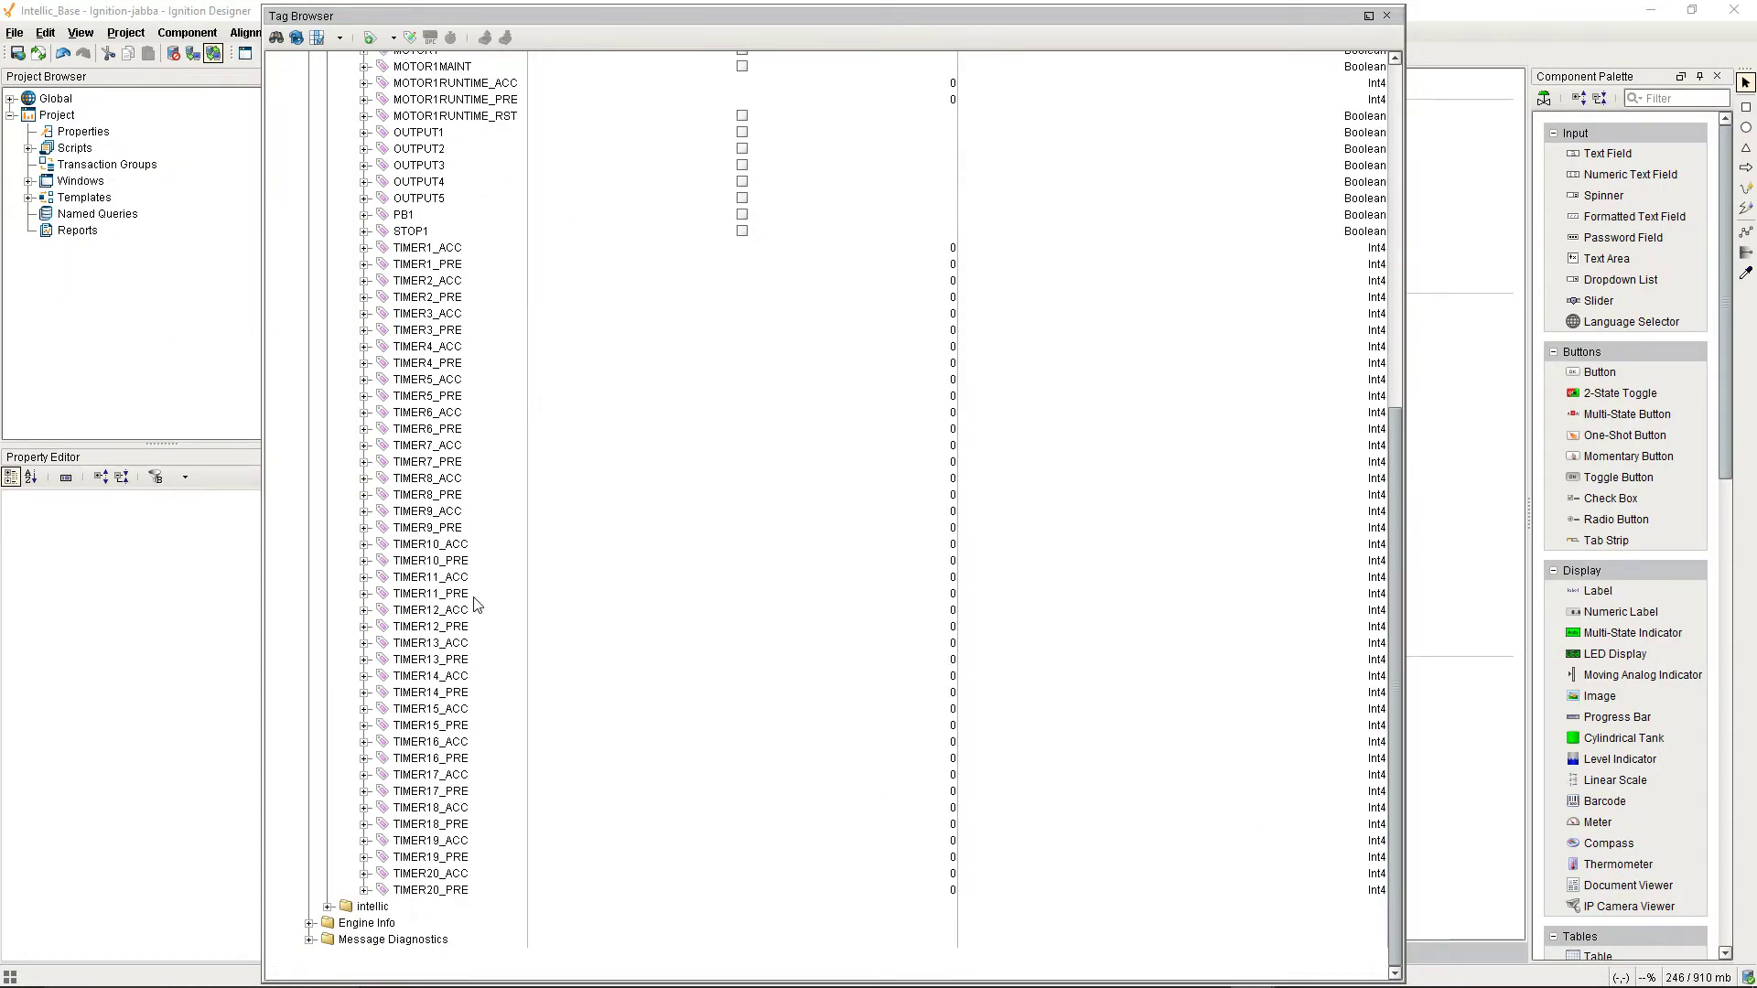
scroll(476, 604, up, 8)
scroll(476, 604, down, 4)
scroll(476, 605, down, 1)
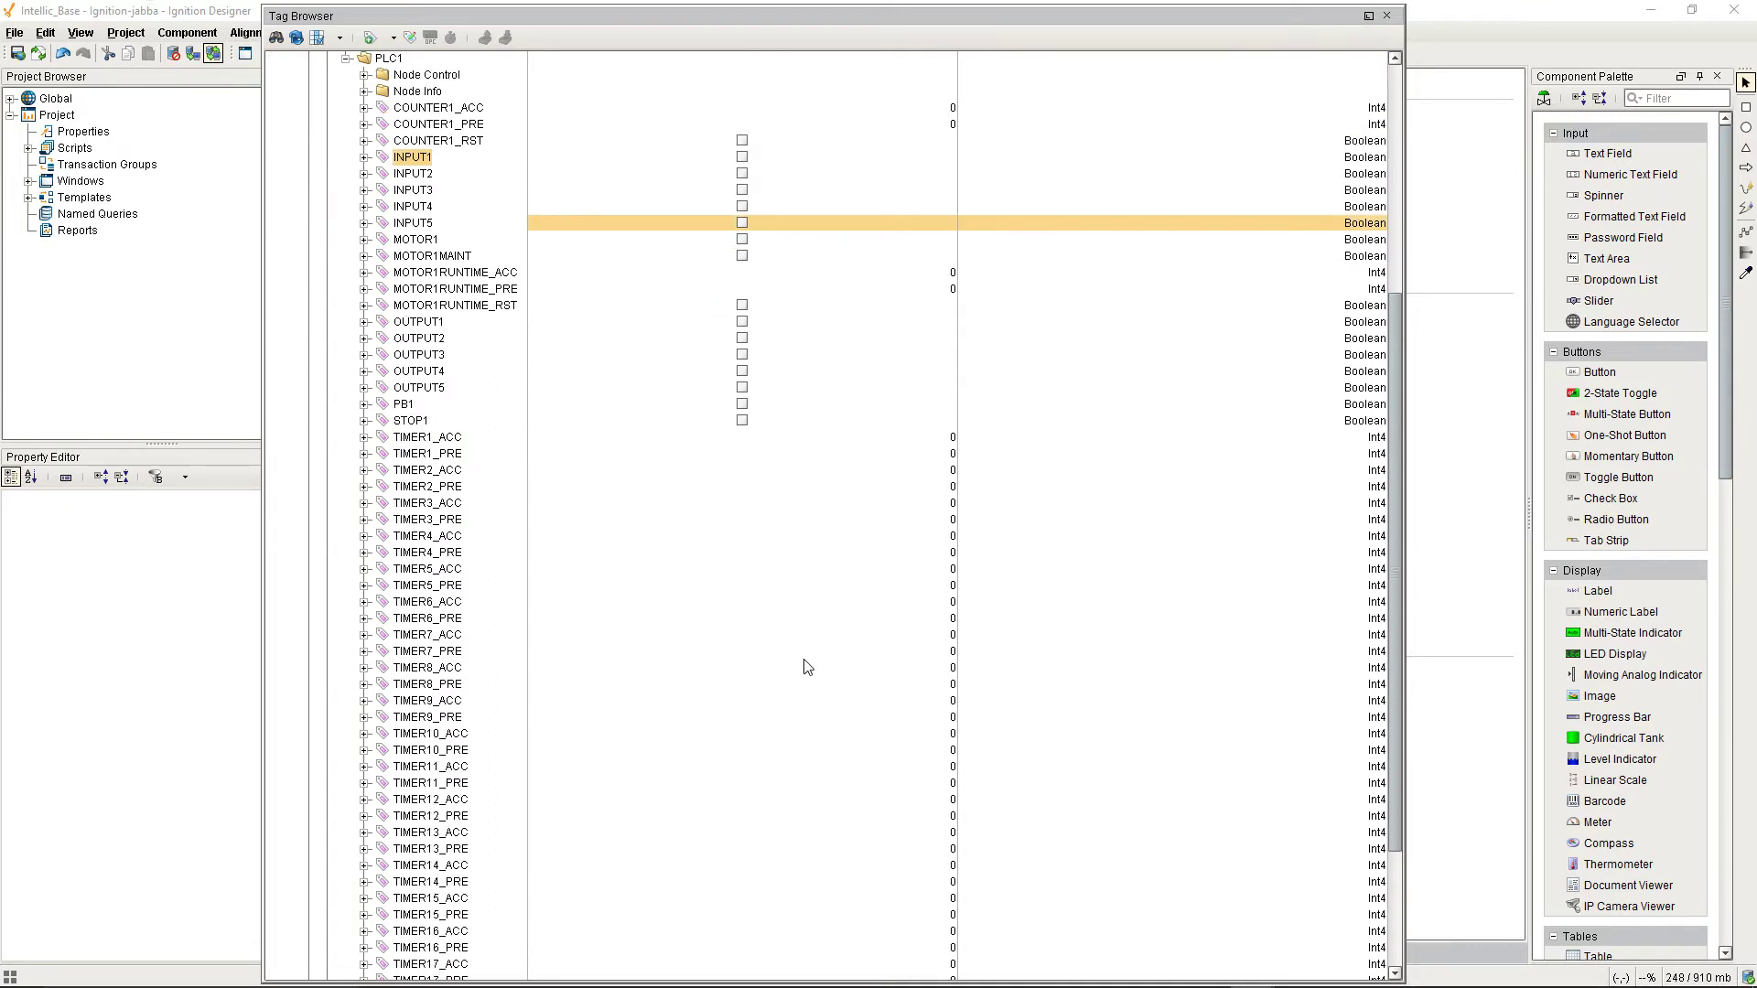
scroll(961, 774, down, 4)
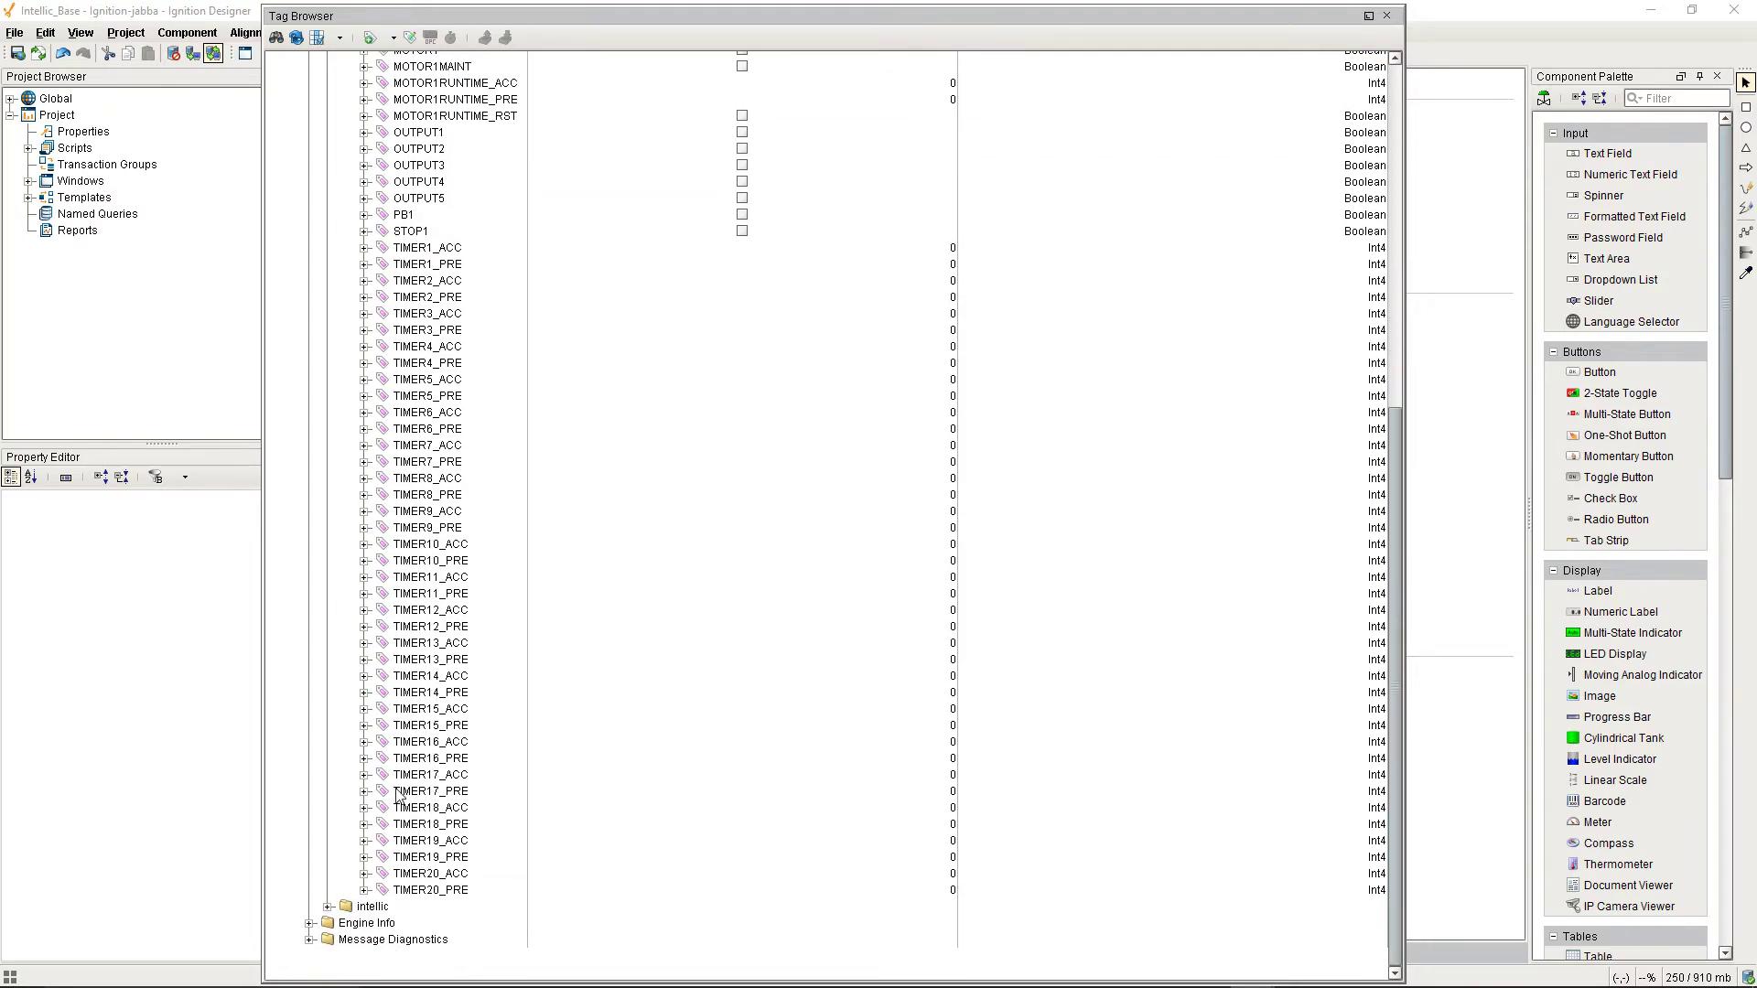
scroll(403, 796, up, 8)
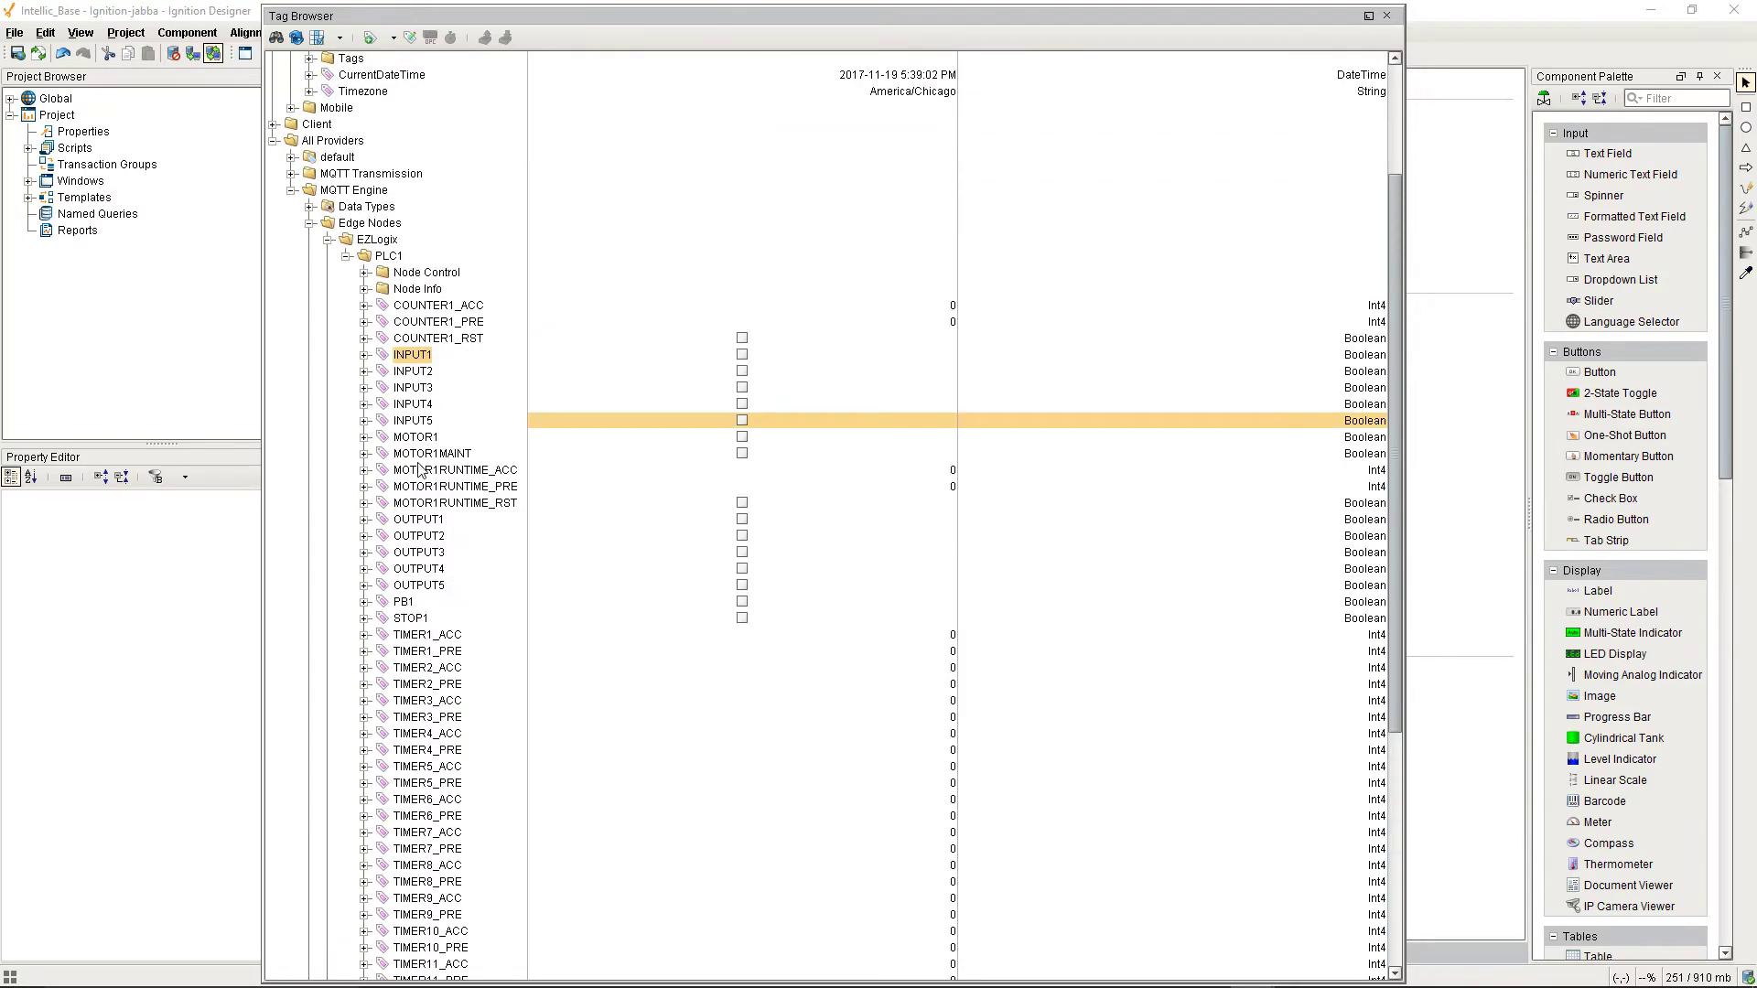
Expand PLC1's Node Info folder, trigger its Reset Info tag, and view the PLC1 tags below
click(365, 289)
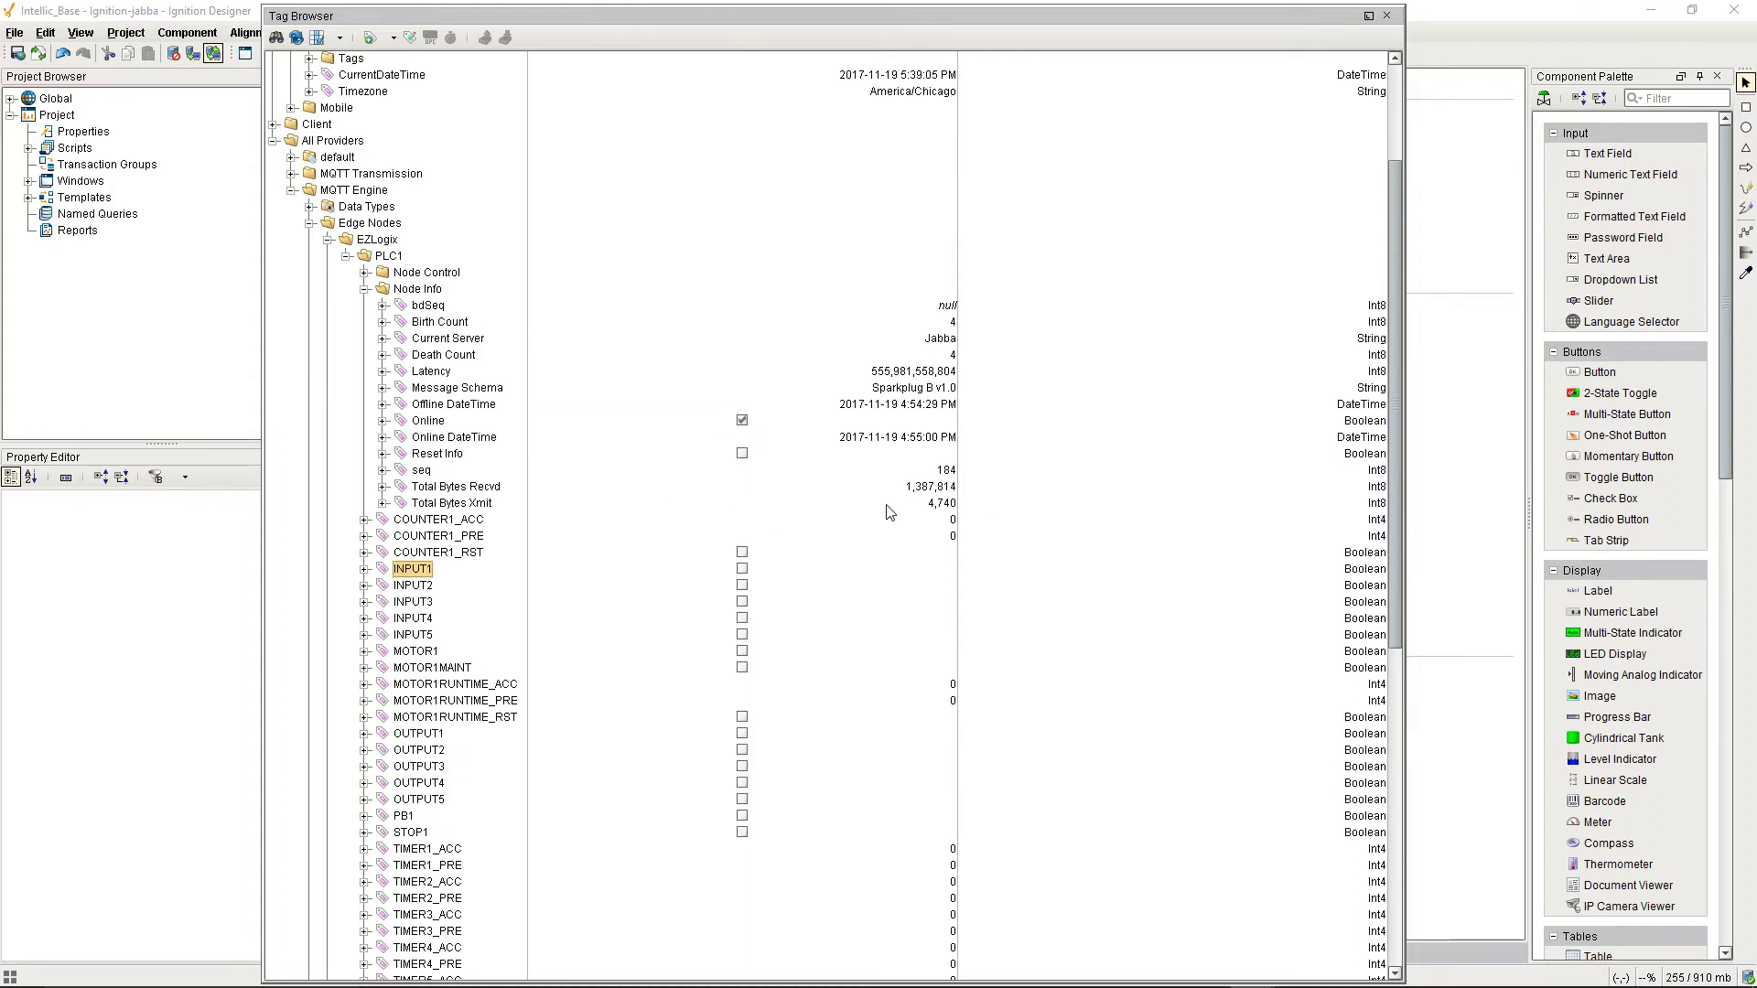
click(742, 454)
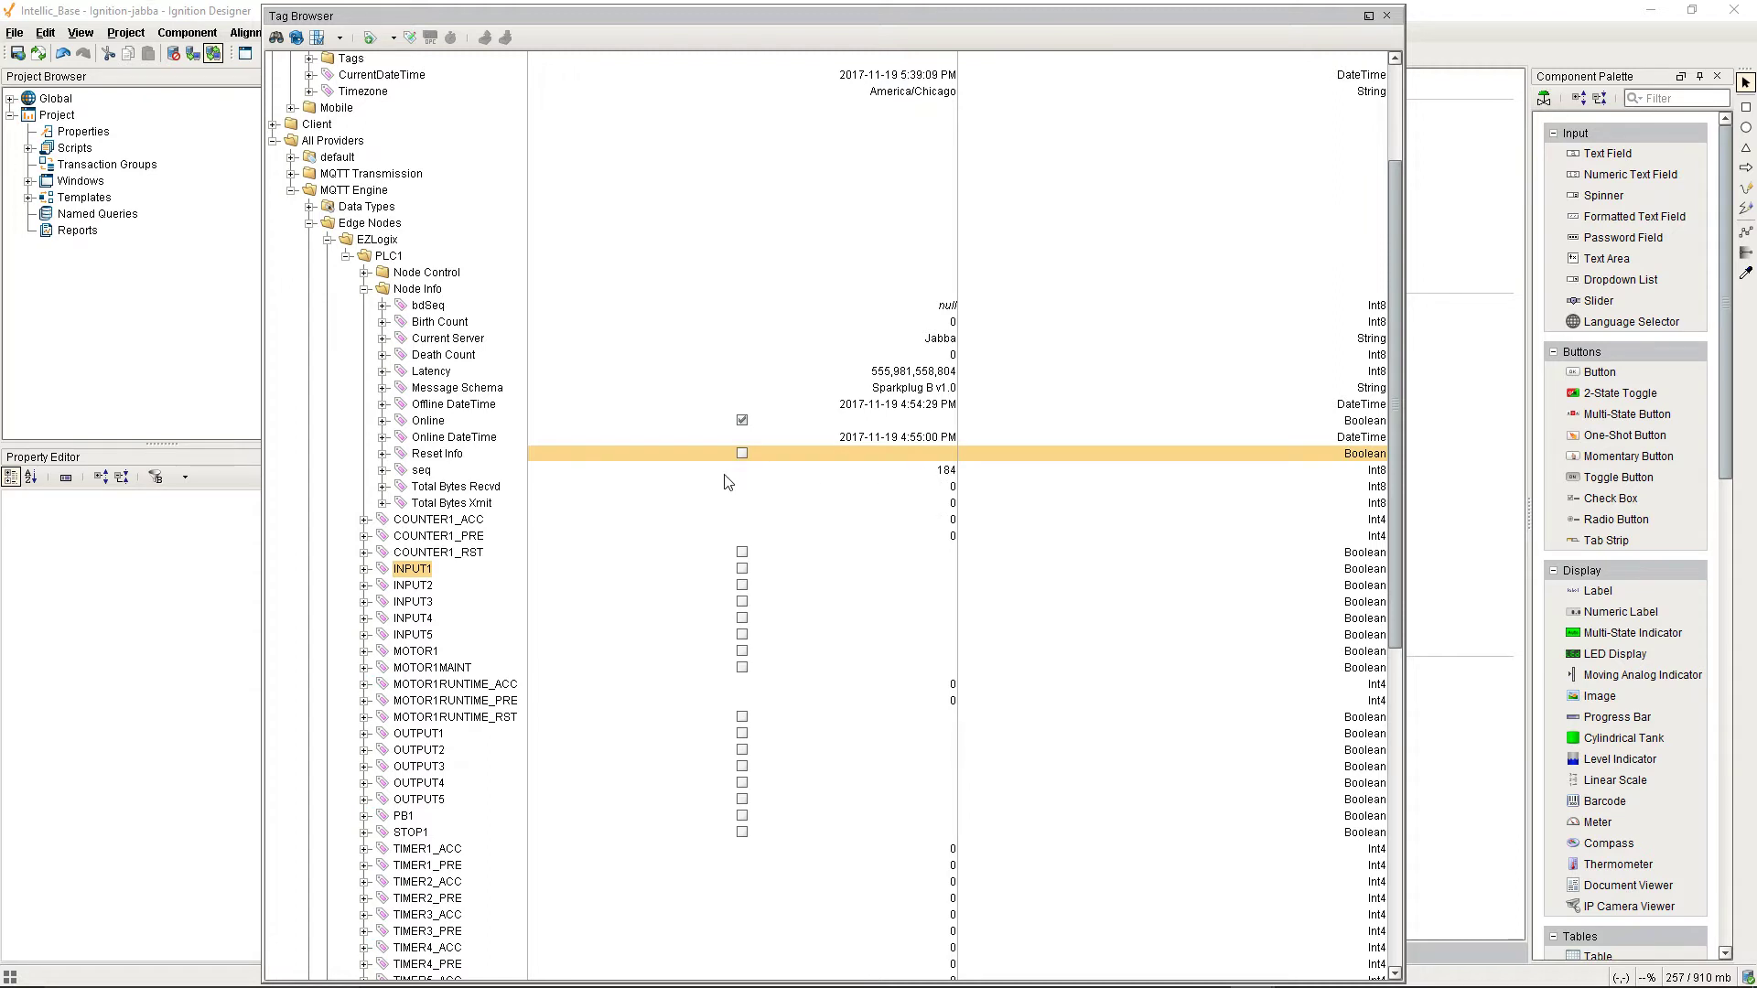
scroll(903, 509, down, 4)
scroll(902, 509, down, 4)
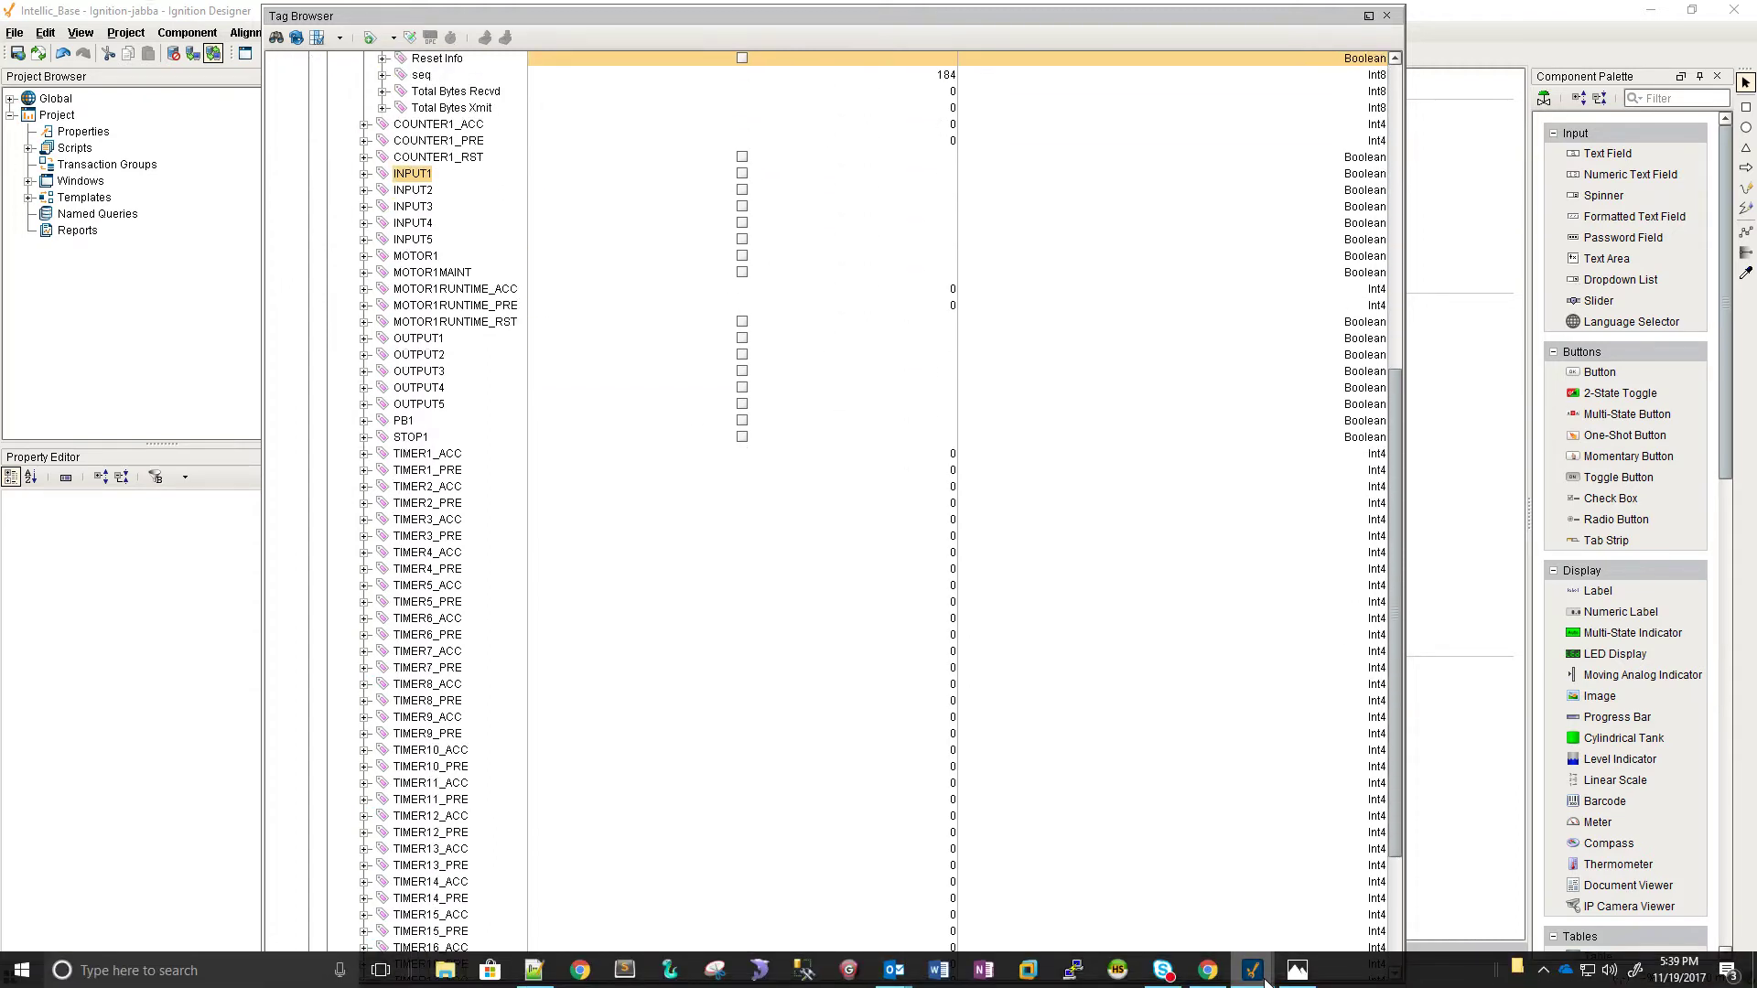
Return to the Script Console and review the data transfer results from 0 through 5 groups active
mouse_move(1253, 970)
click(1311, 880)
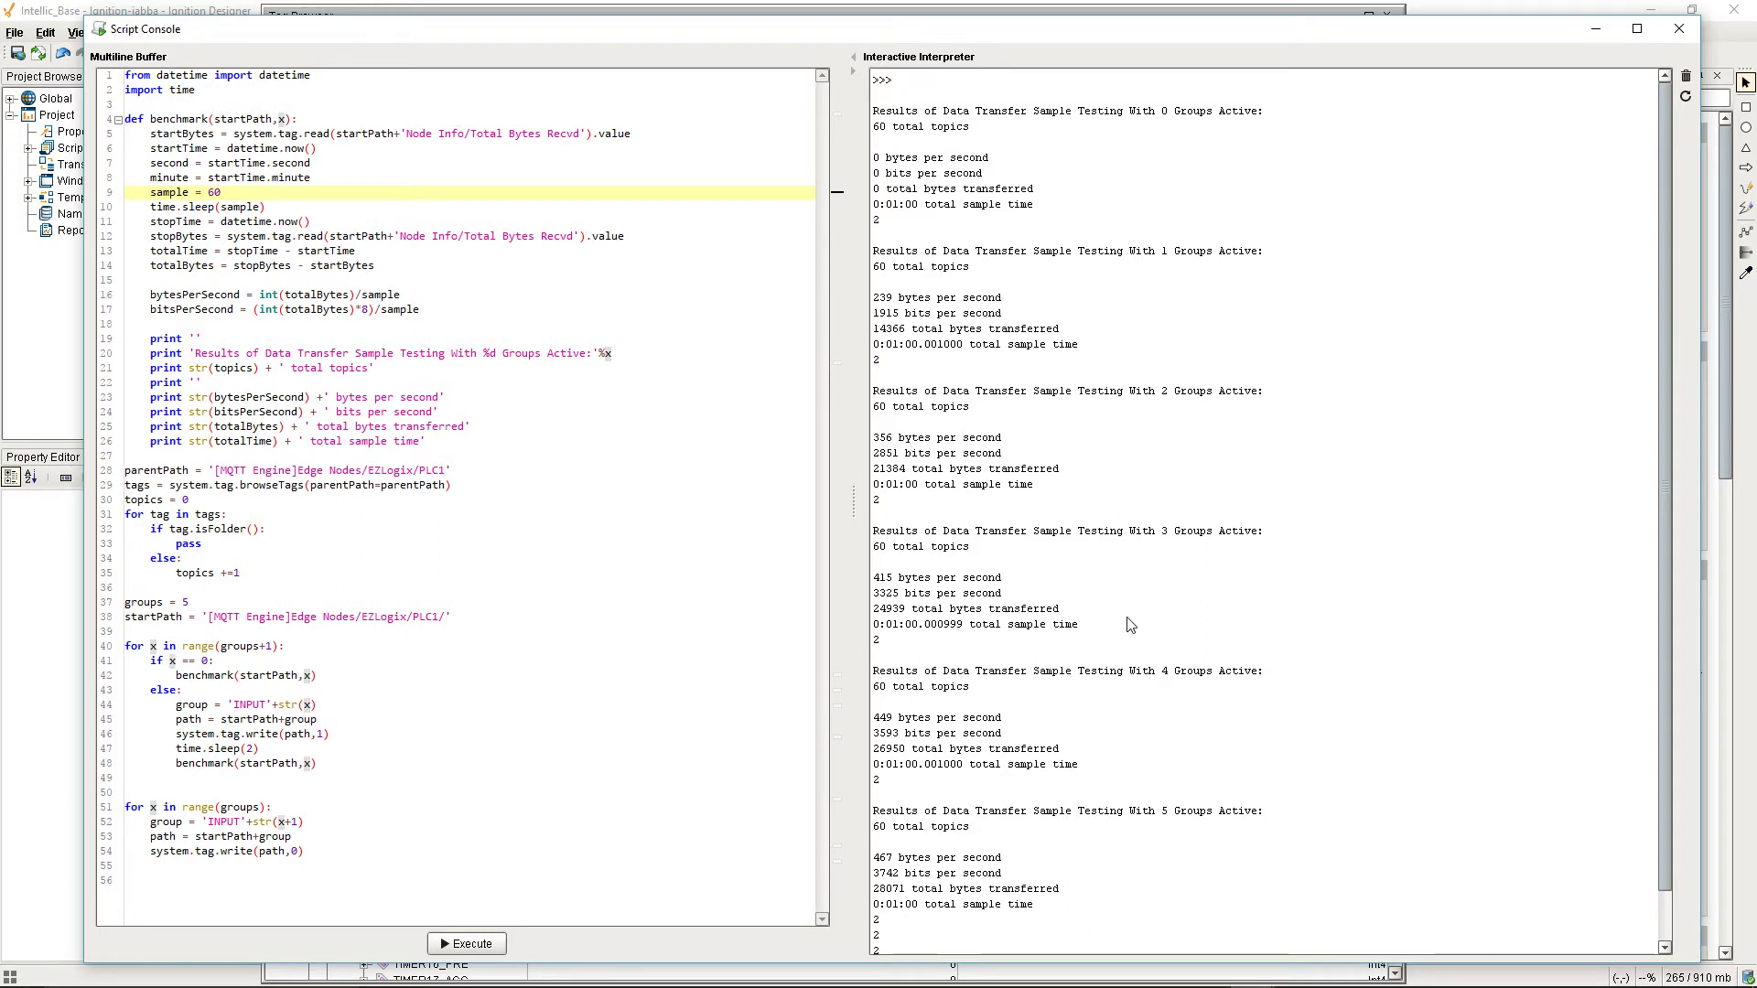
scroll(1132, 625, down, 2)
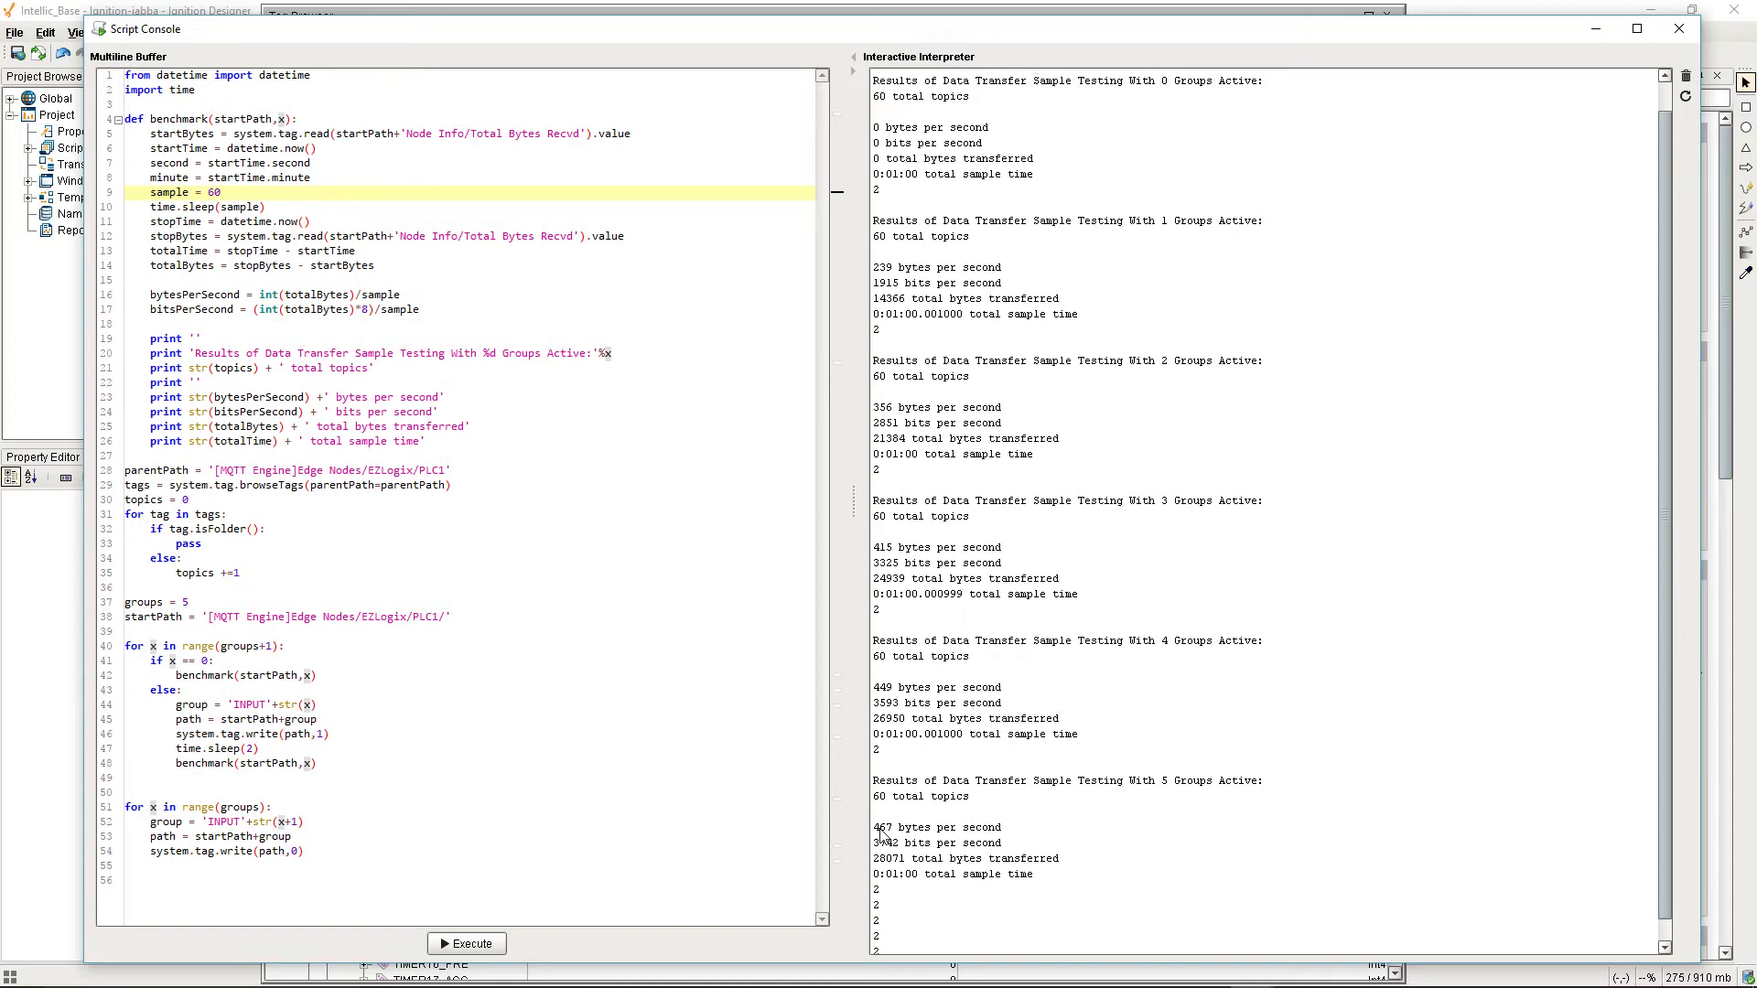
scroll(1172, 428, up, 1)
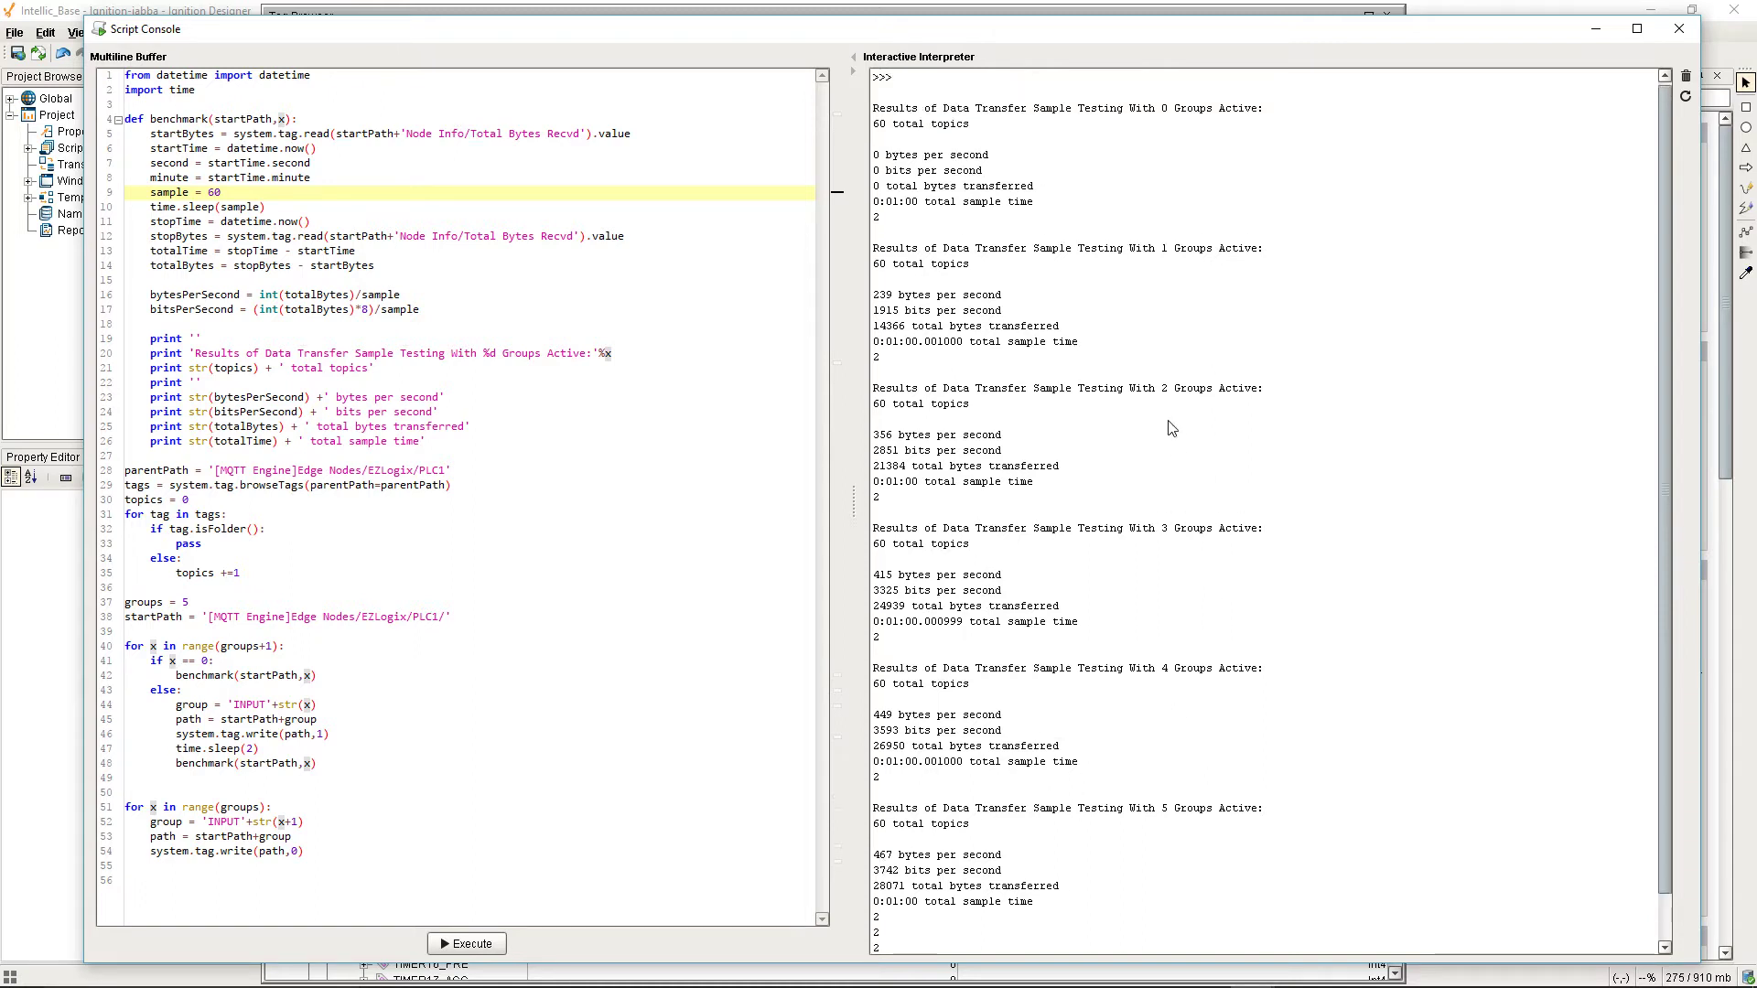
scroll(1172, 429, up, 1)
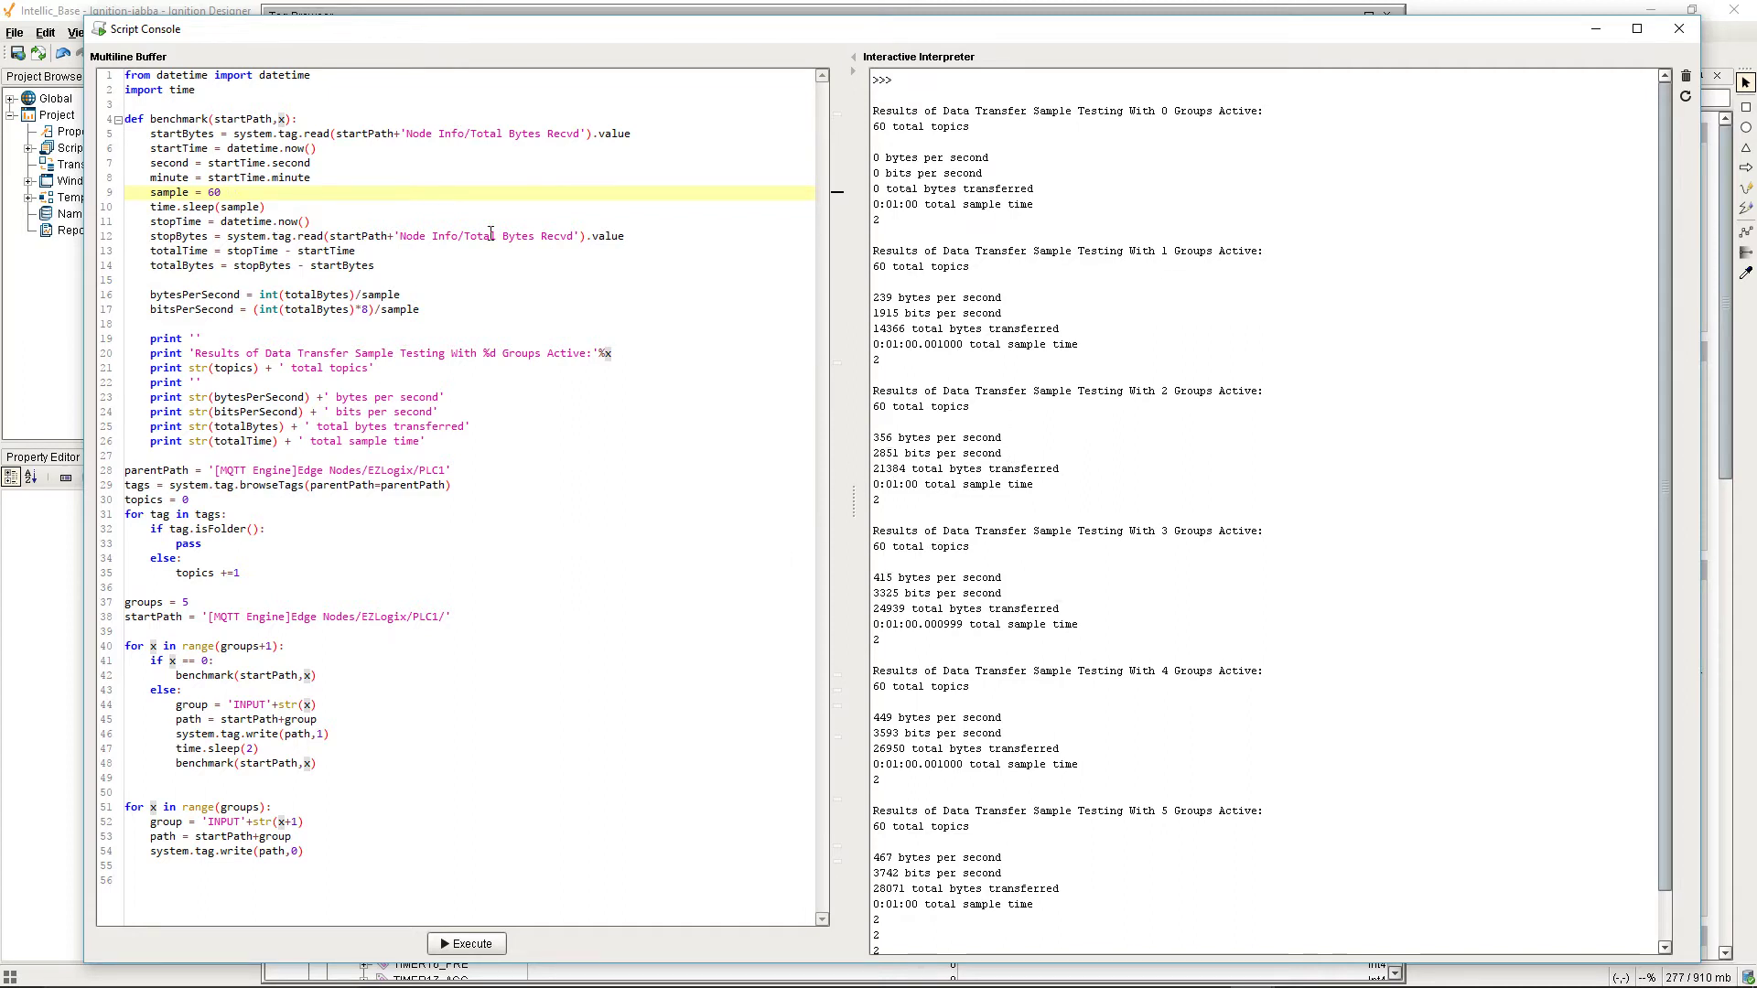
Set the benchmark script's sample variable to 10 and clear the Interactive Interpreter output
key(BackSpace)
key(BackSpace)
text(10)
click(1685, 78)
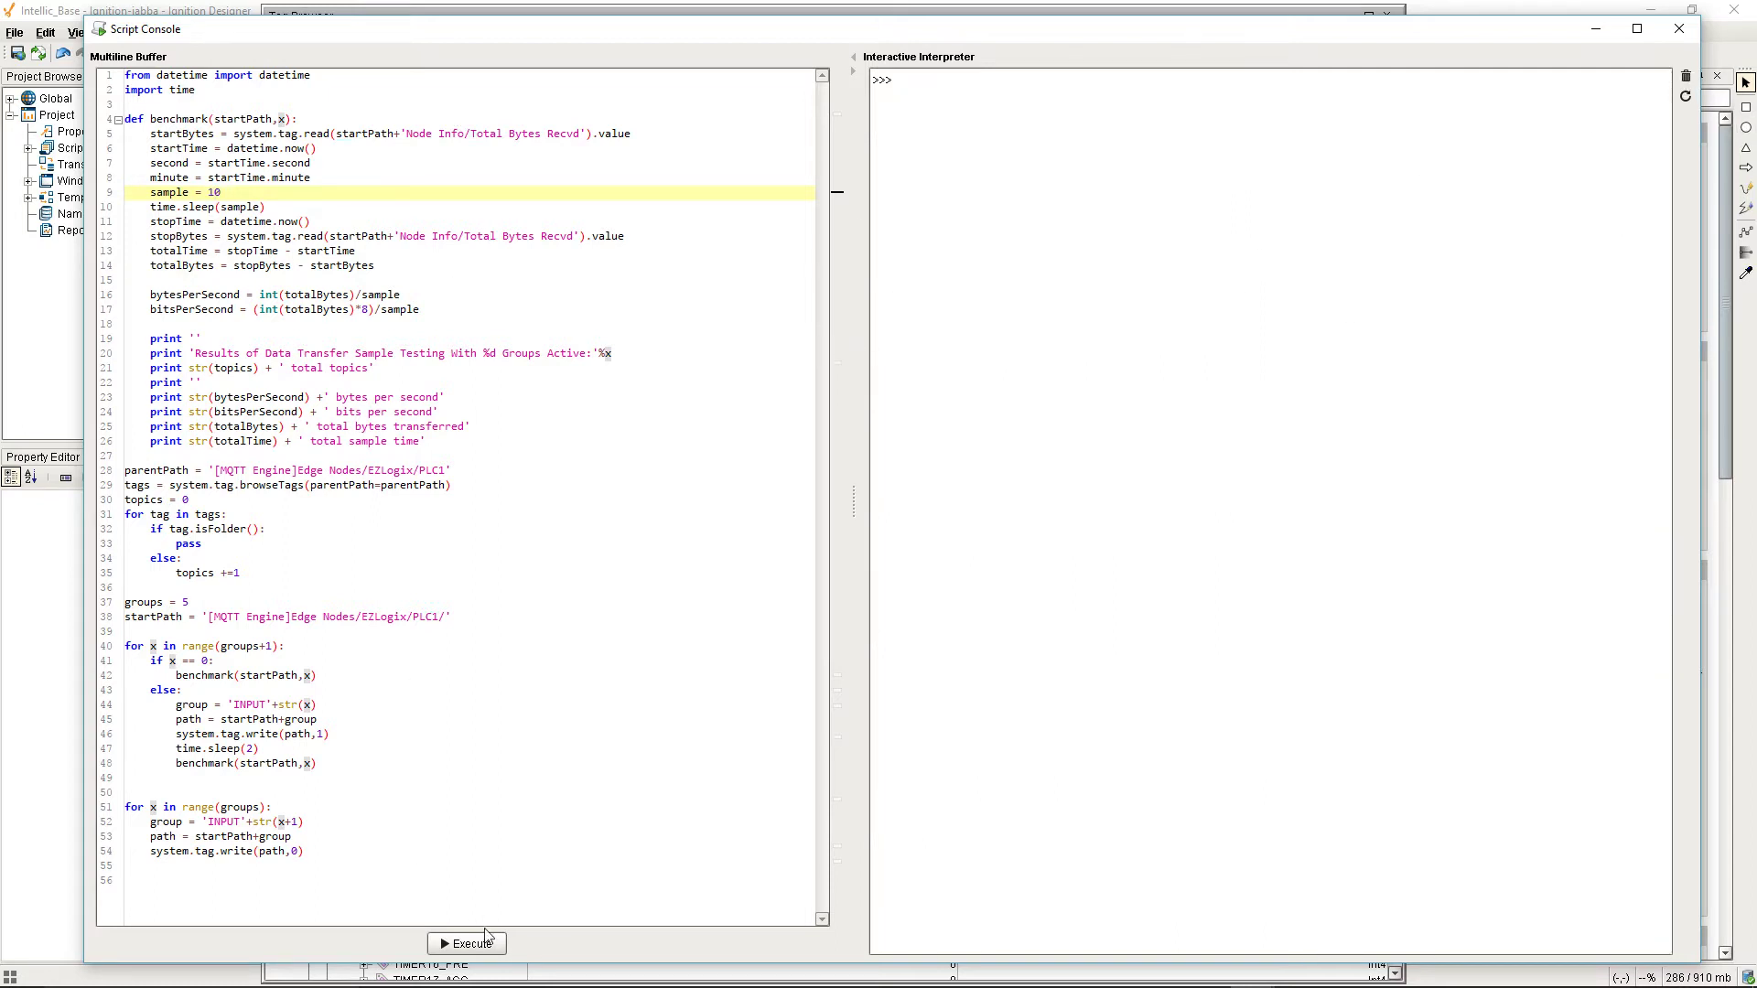
Move the Script Console aside so the PLC1 tags in the Tag Browser can be watched
click(467, 944)
drag(552, 46, 1445, 41)
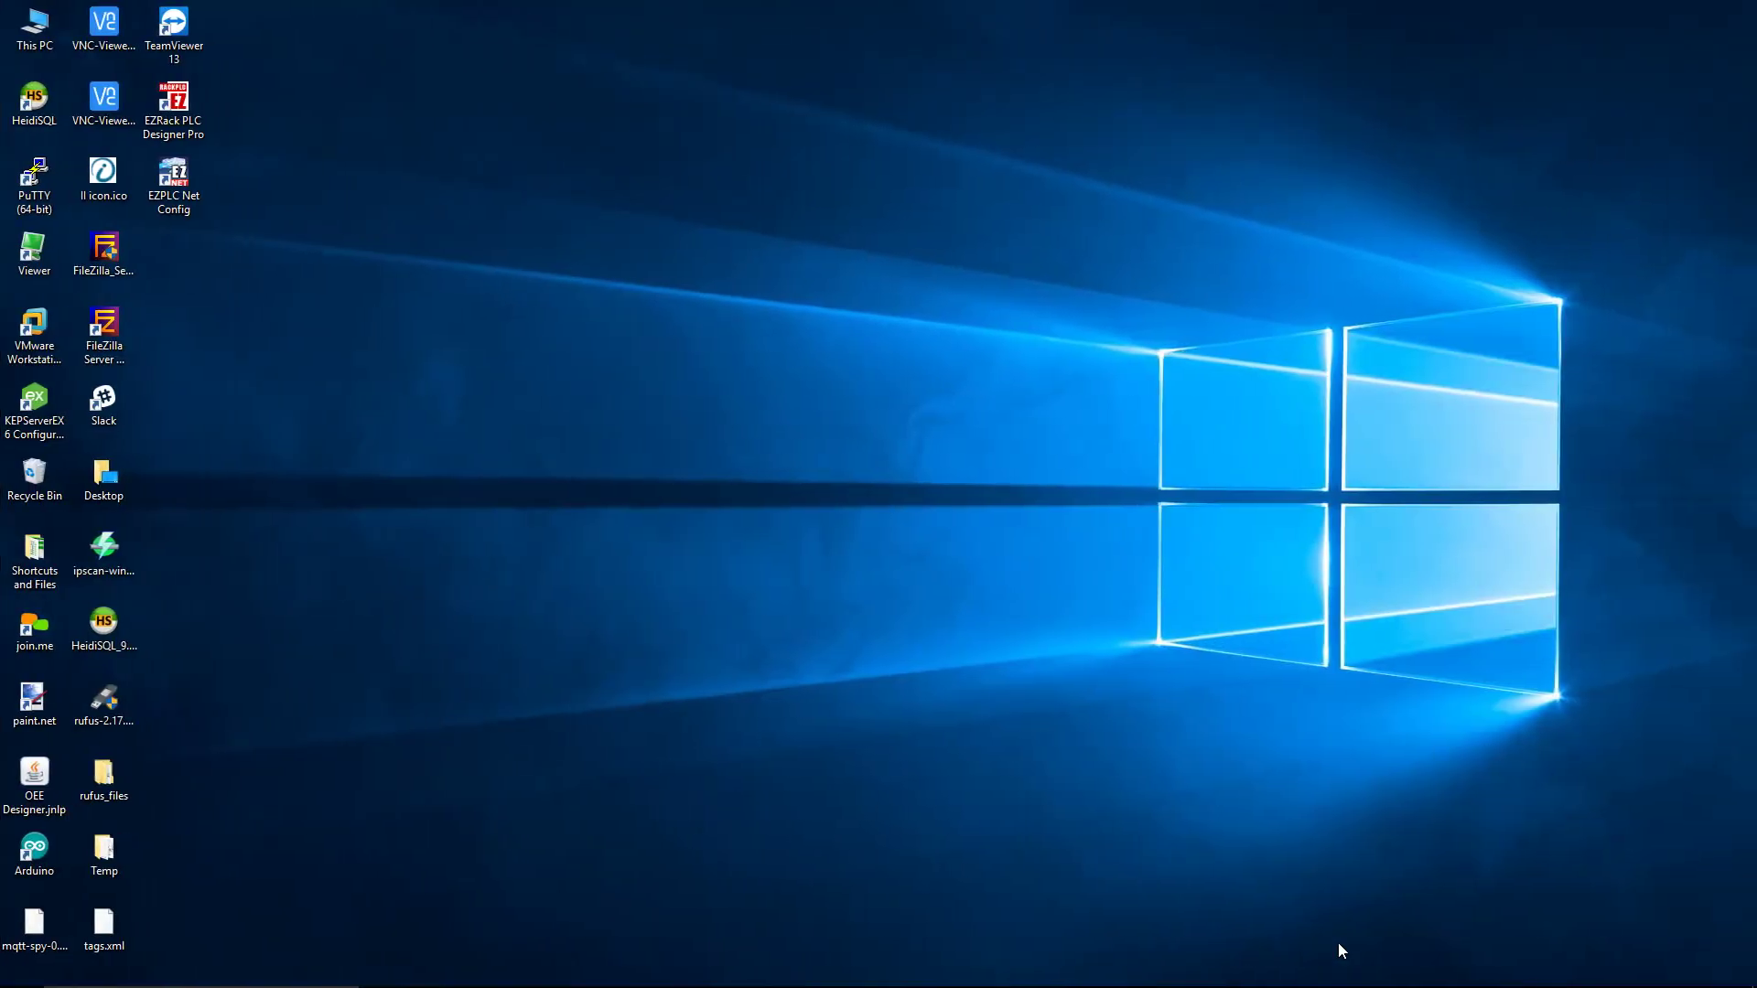
Switch to EZRack PLC Designer Pro, go online with the PLC in Monitor Mode, and view Rung 1 before returning to Ignition
mouse_move(1028, 970)
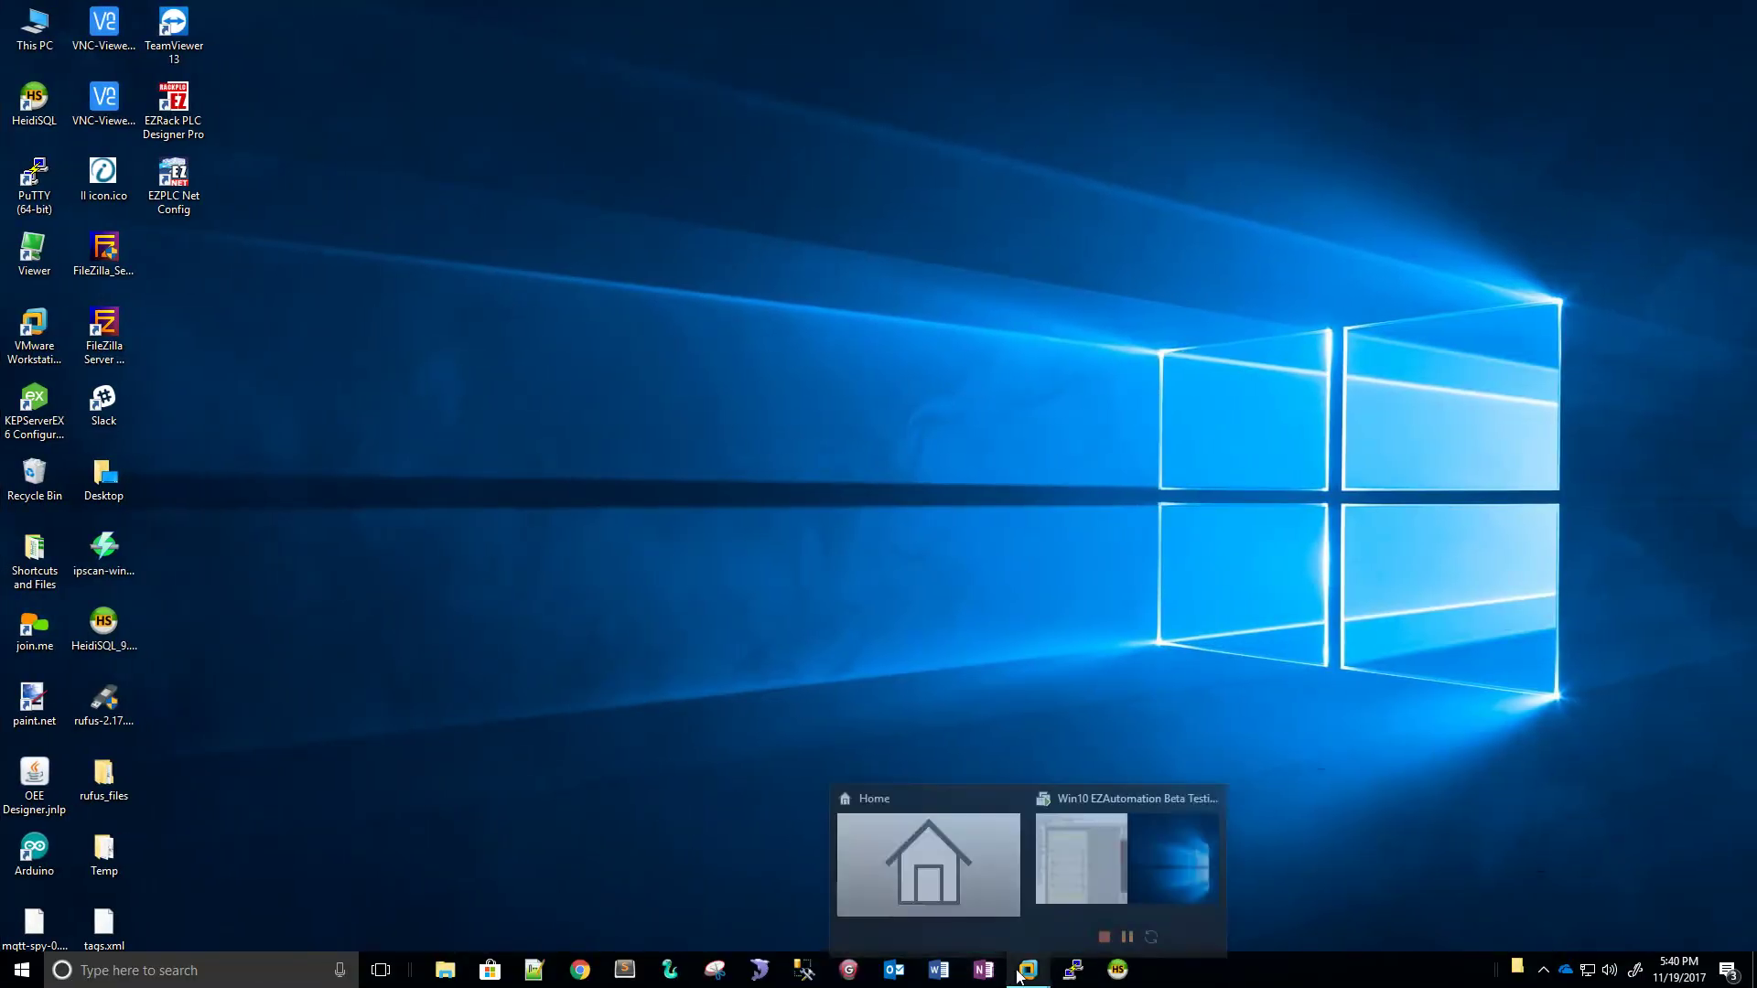
click(1117, 894)
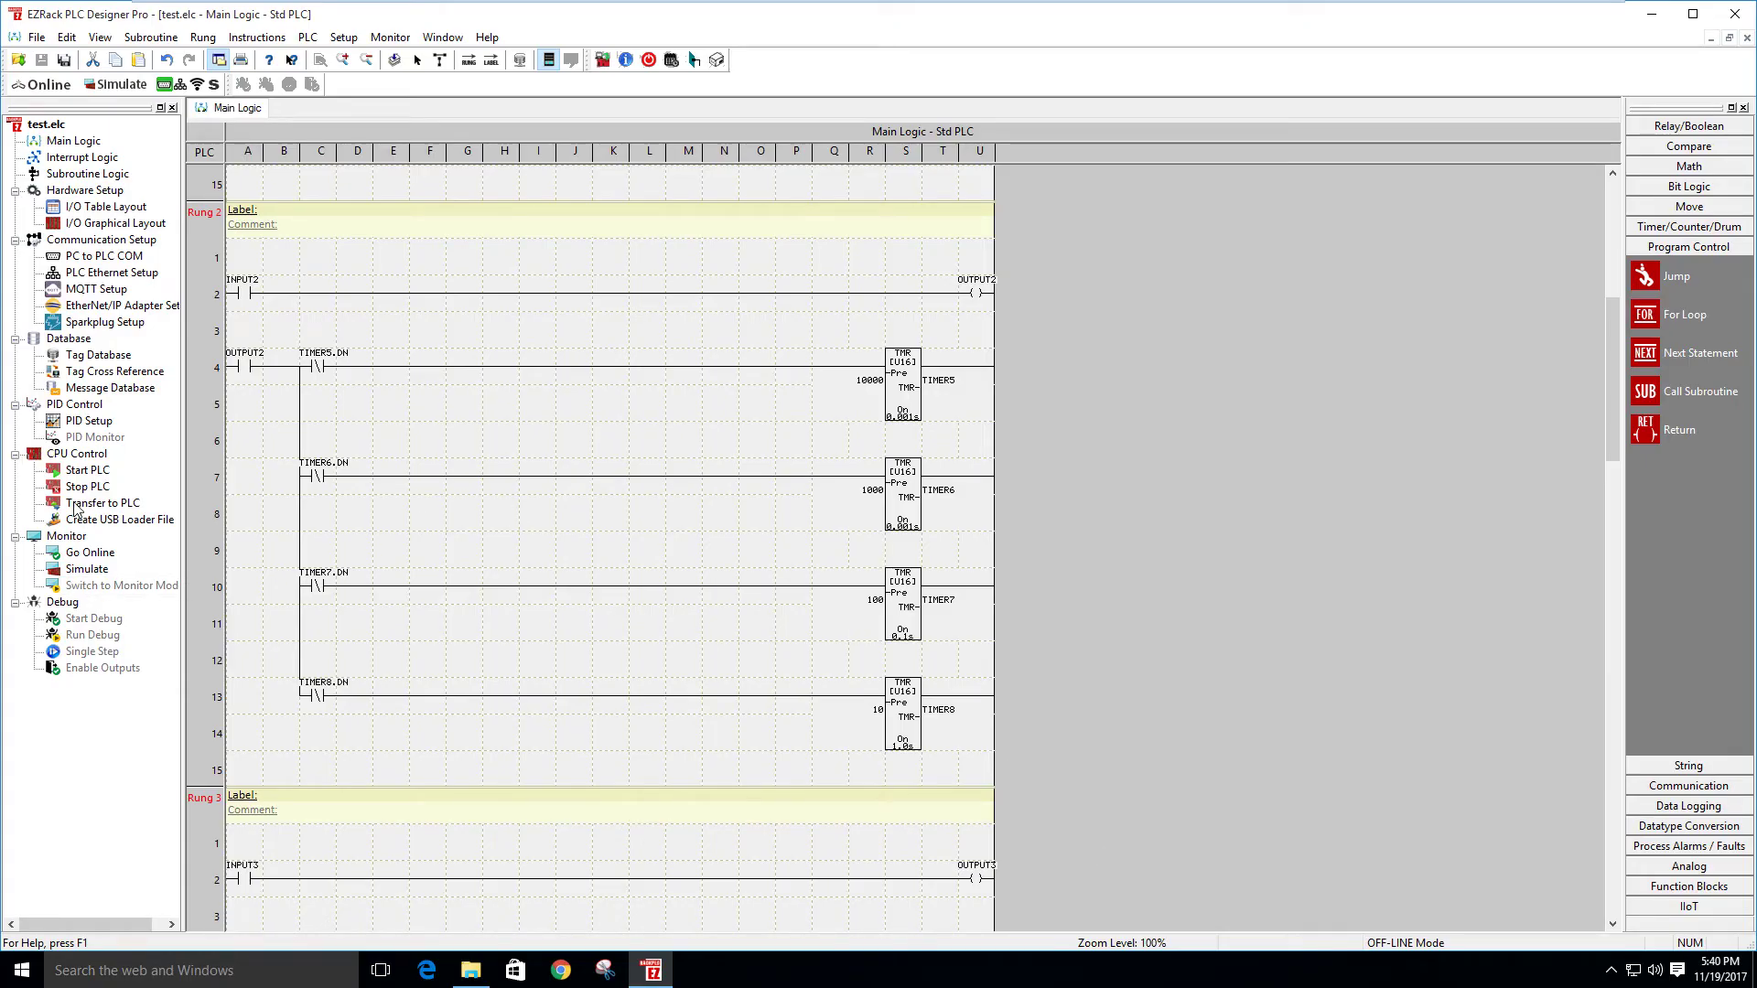
click(41, 84)
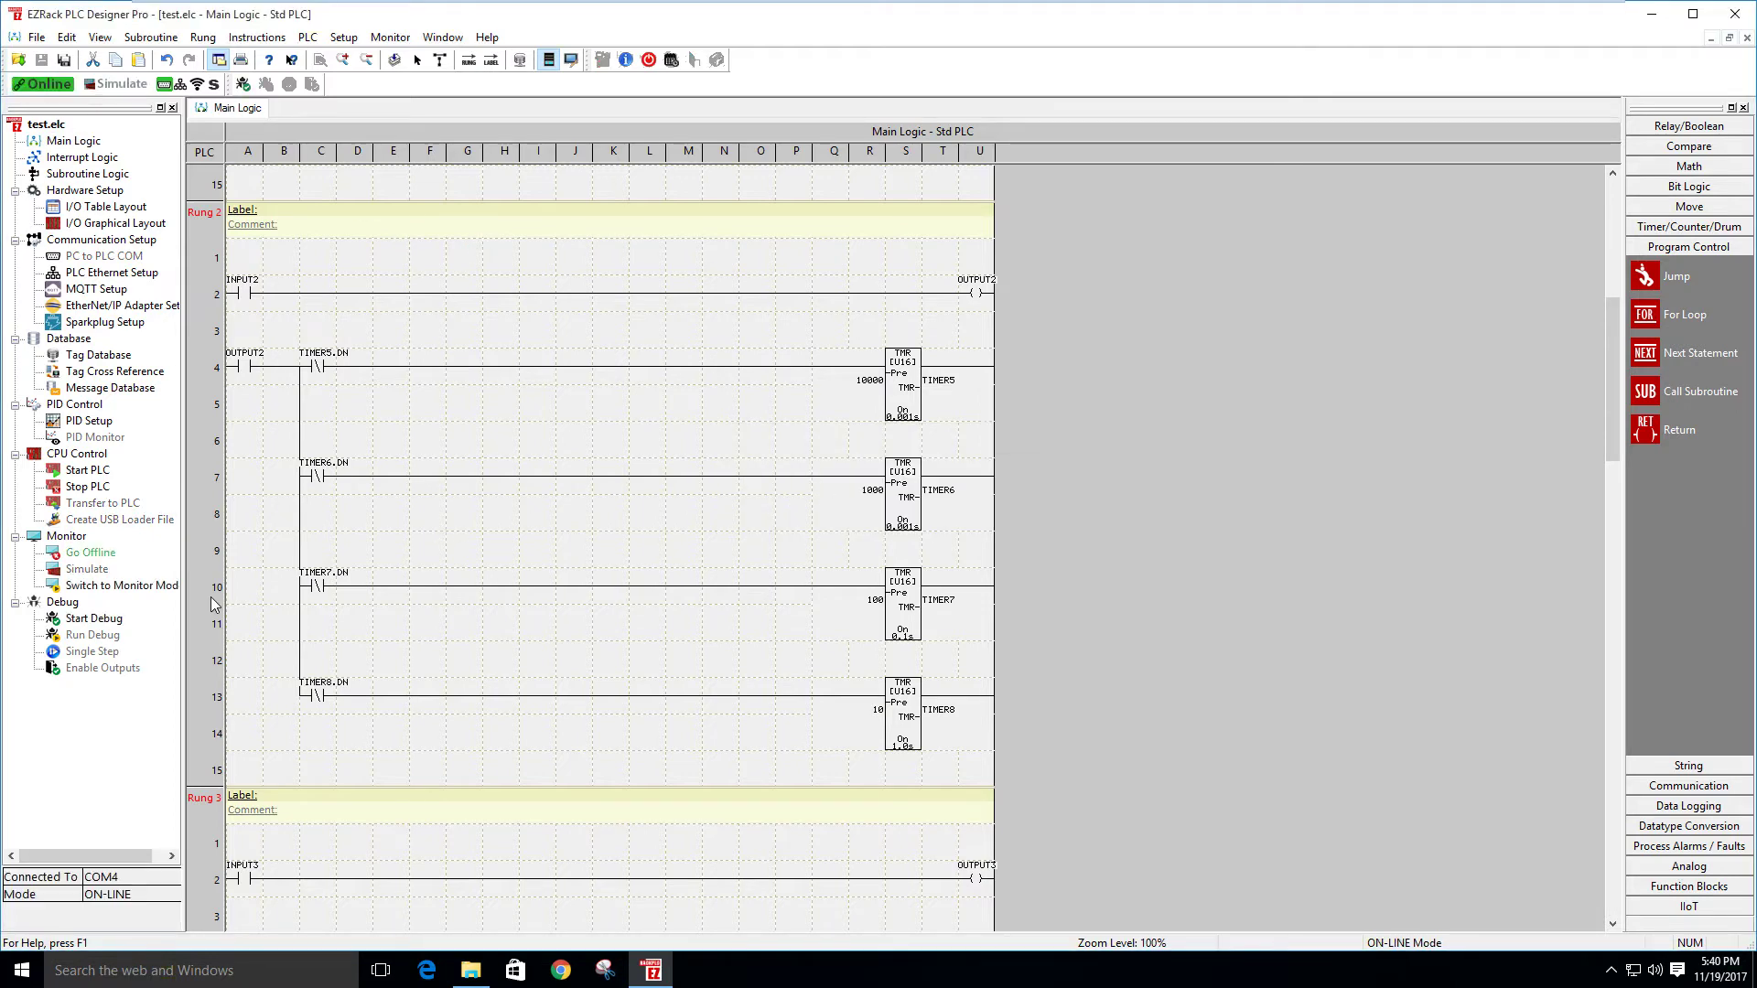
double_click(96, 586)
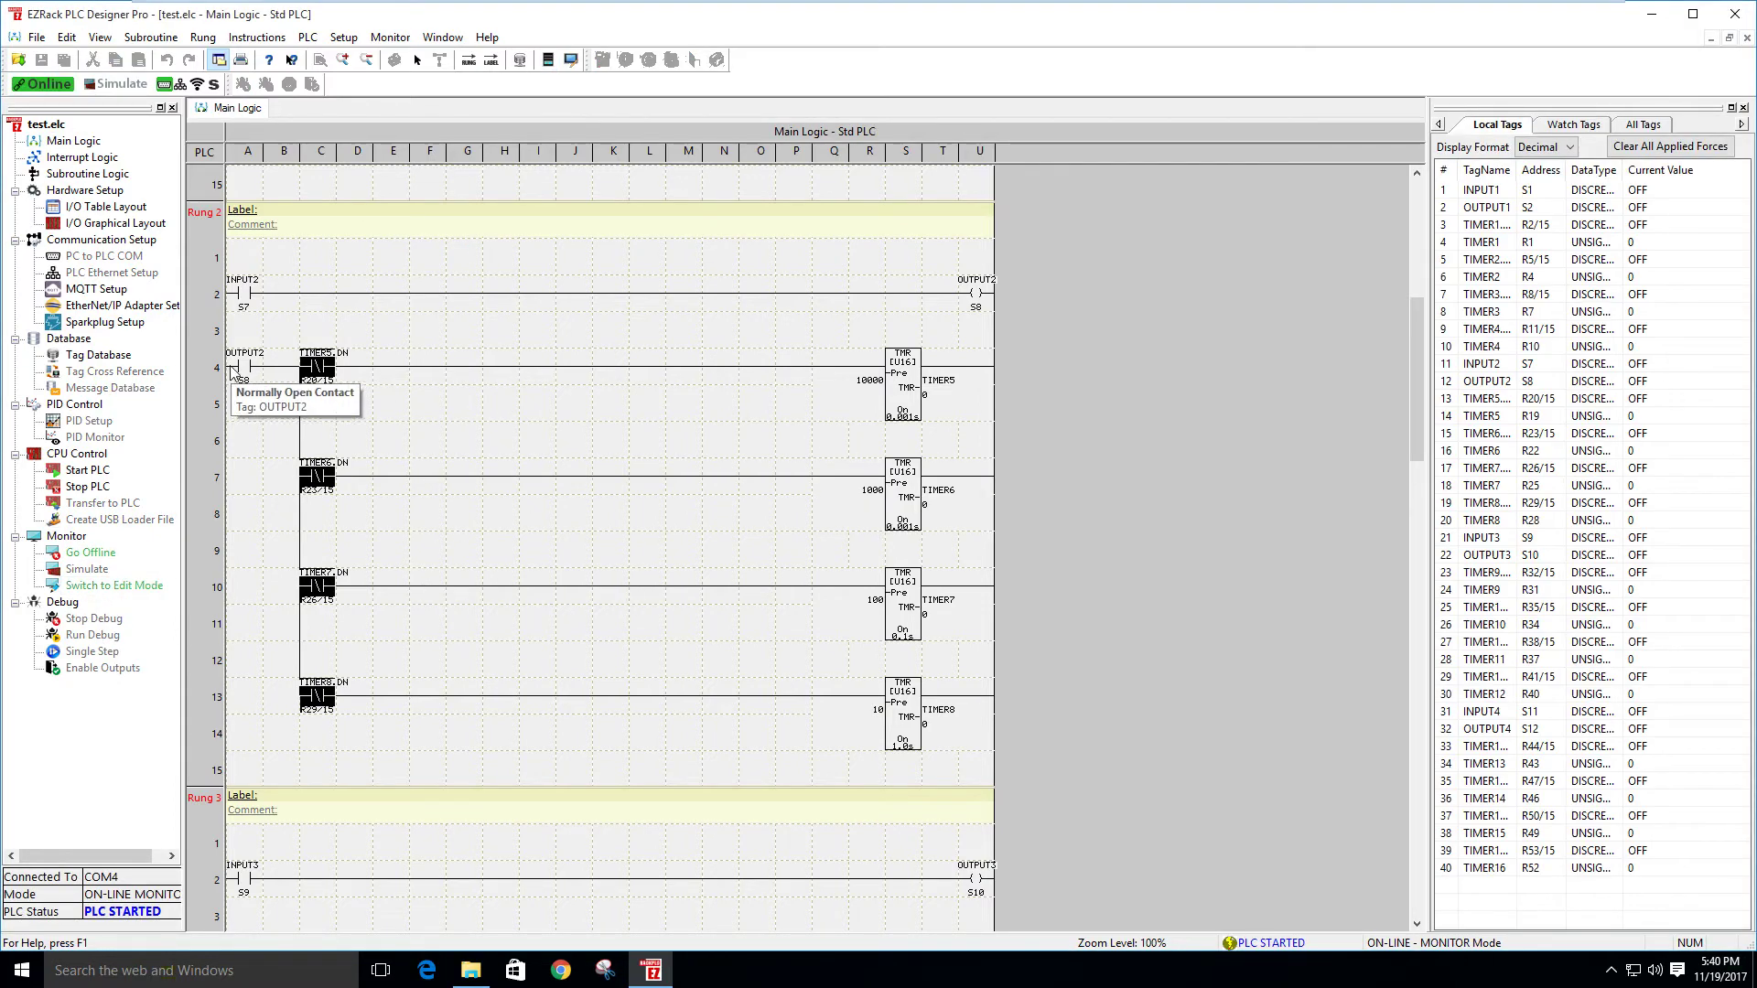
scroll(394, 432, up, 4)
scroll(398, 432, up, 1)
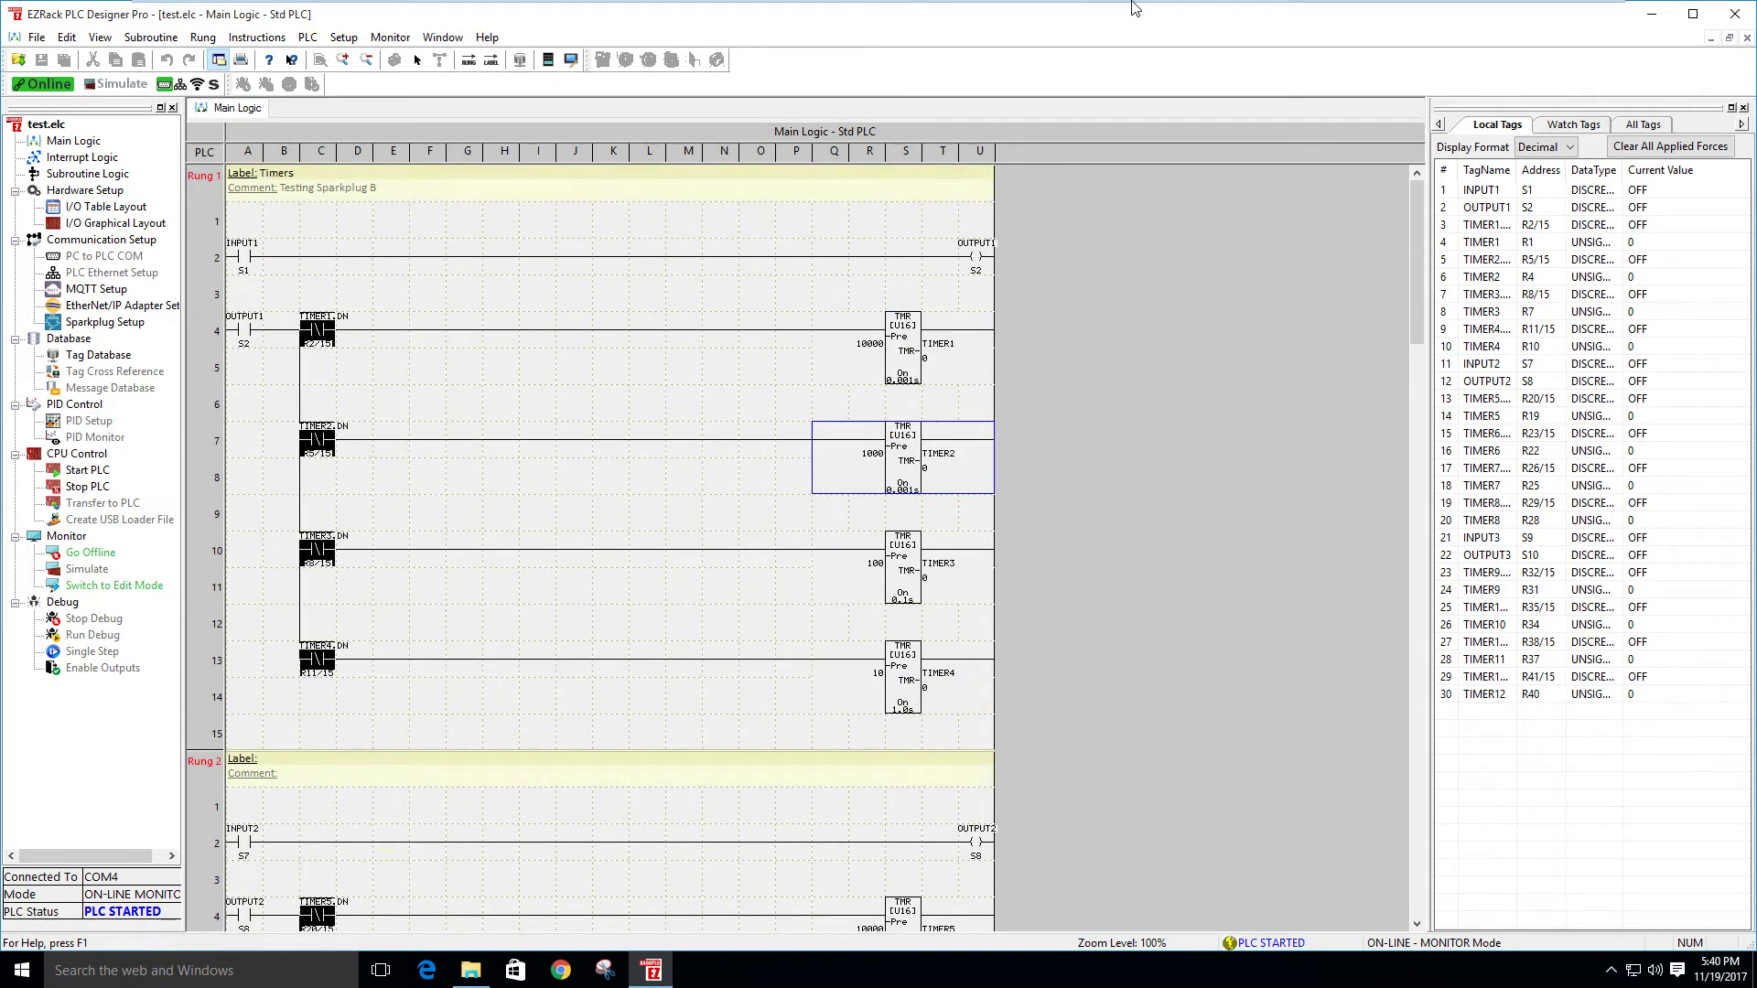
mouse_move(1133, 5)
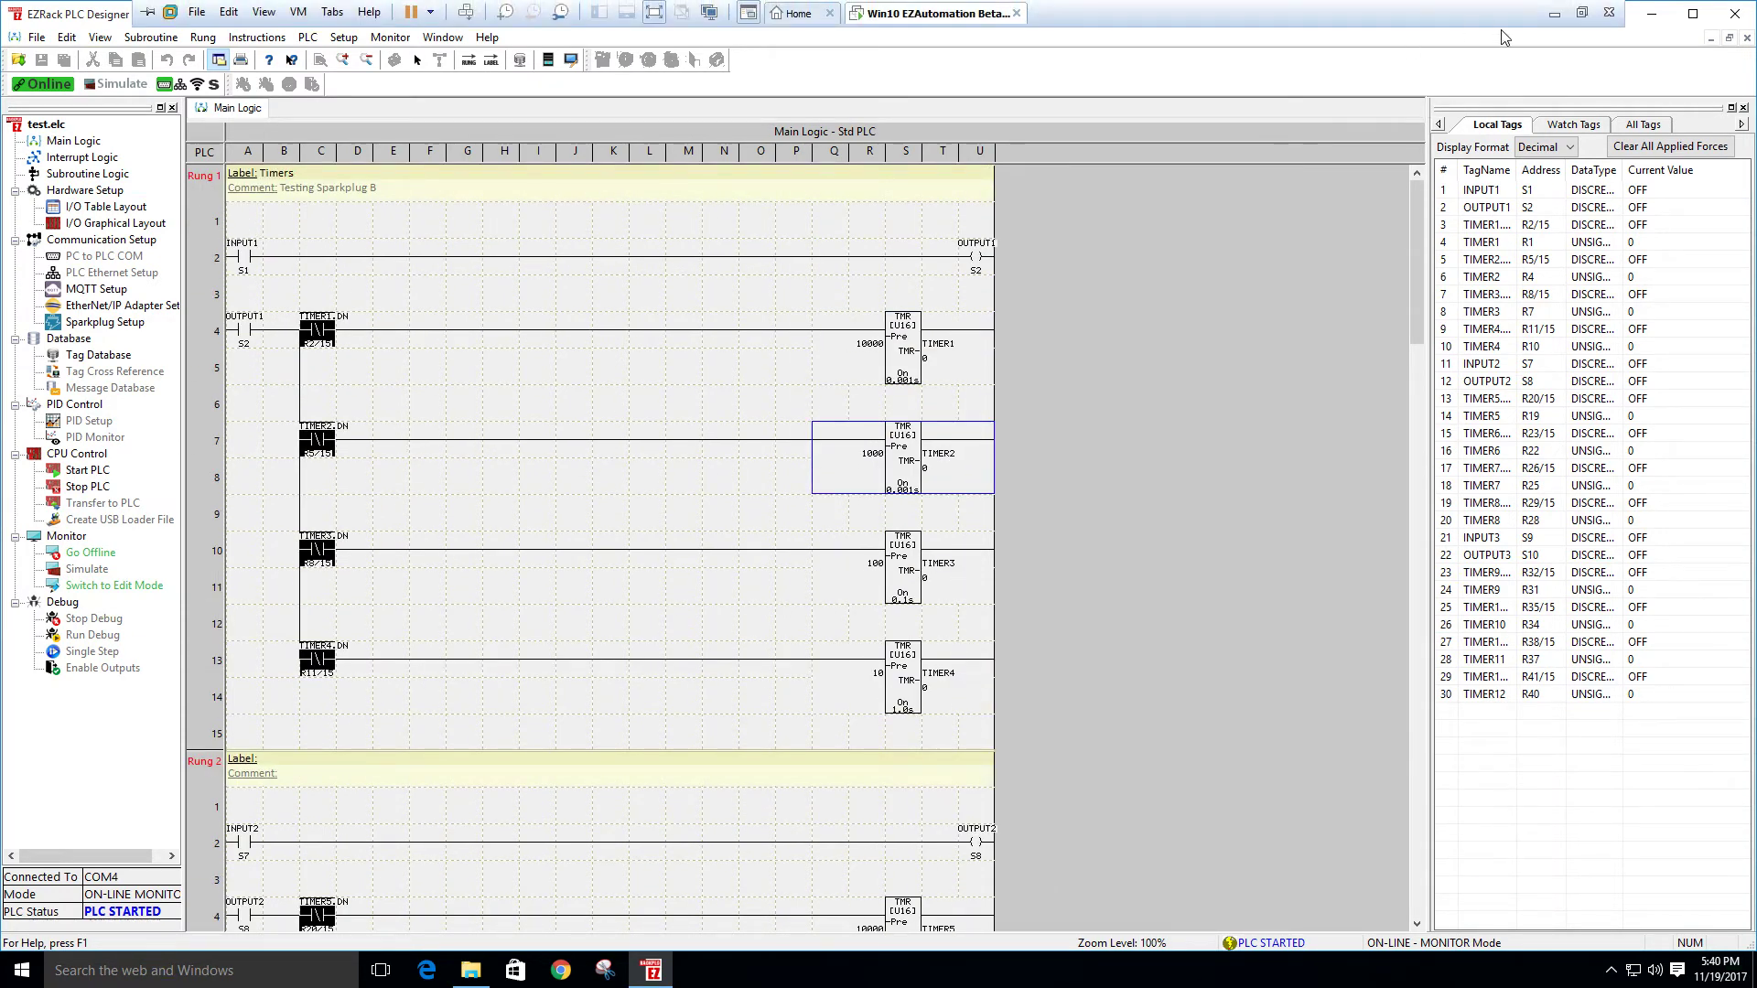
click(1551, 15)
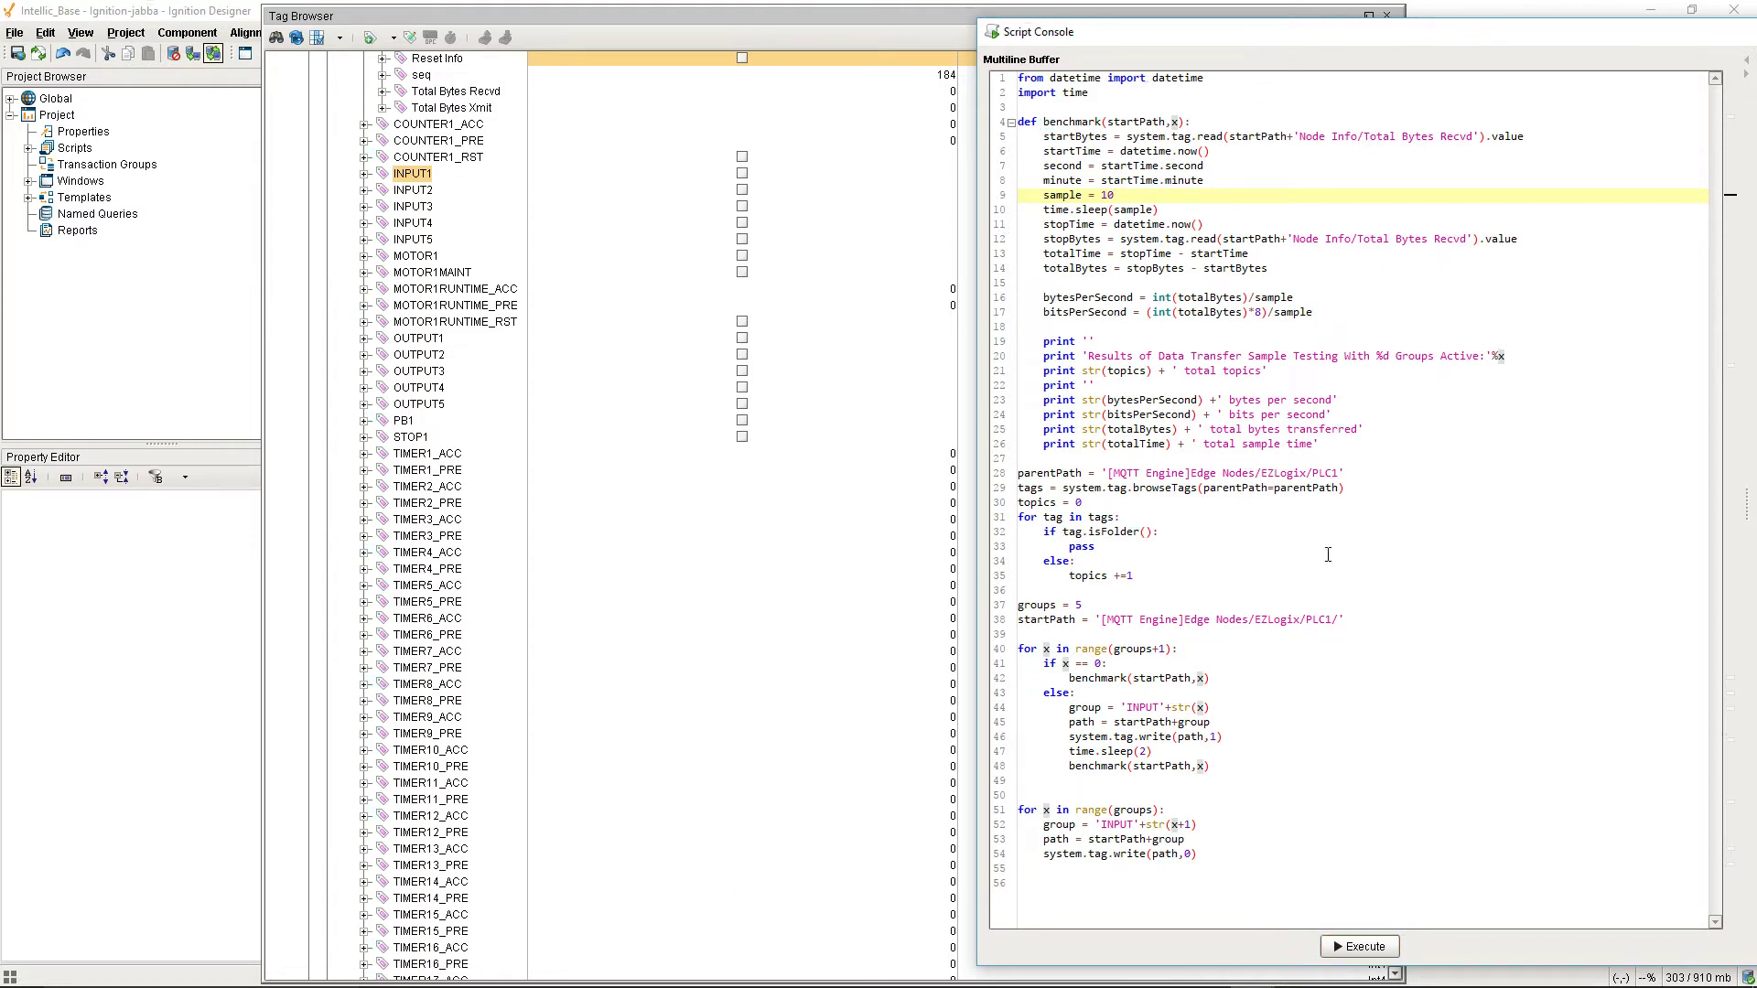
Execute the benchmark script with the 10-second sample and position the Script Console to show both its output and the PLC1 tags
click(1355, 948)
drag(1329, 44, 436, 44)
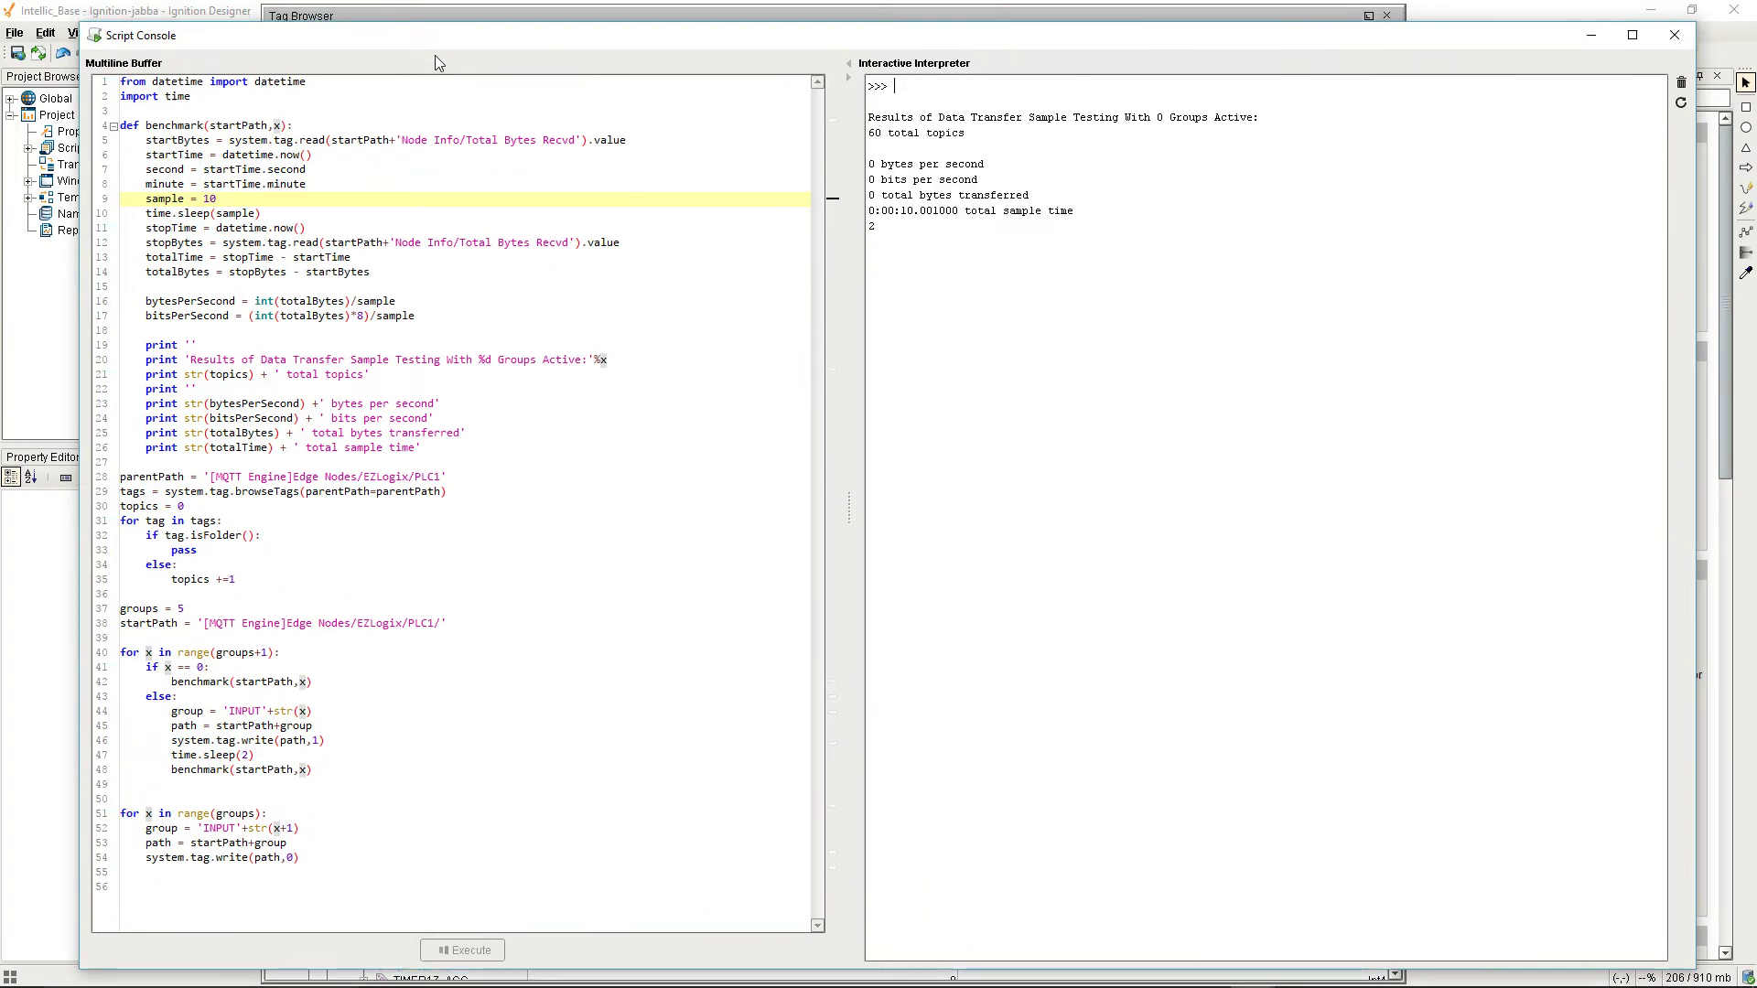
drag(435, 44, 1112, 110)
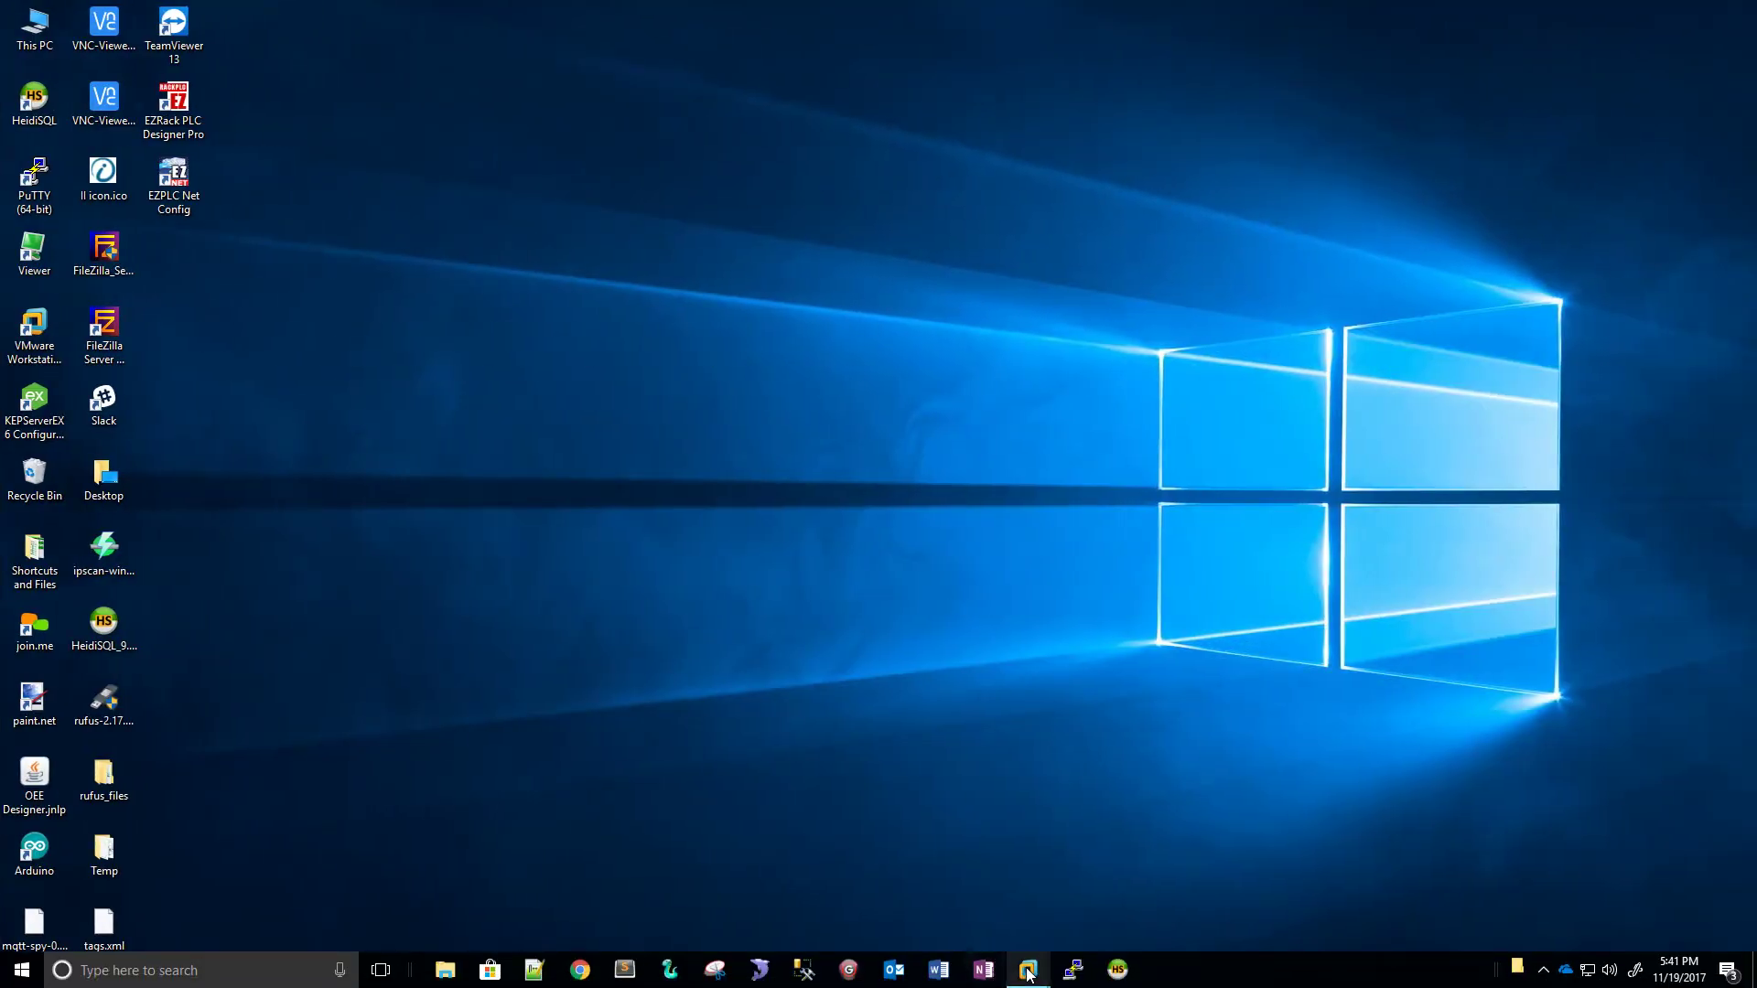
Check the ladder in EZRack PLC Designer Pro during the benchmark, and return to Ignition to watch the tags and script output
mouse_move(1029, 974)
click(1070, 898)
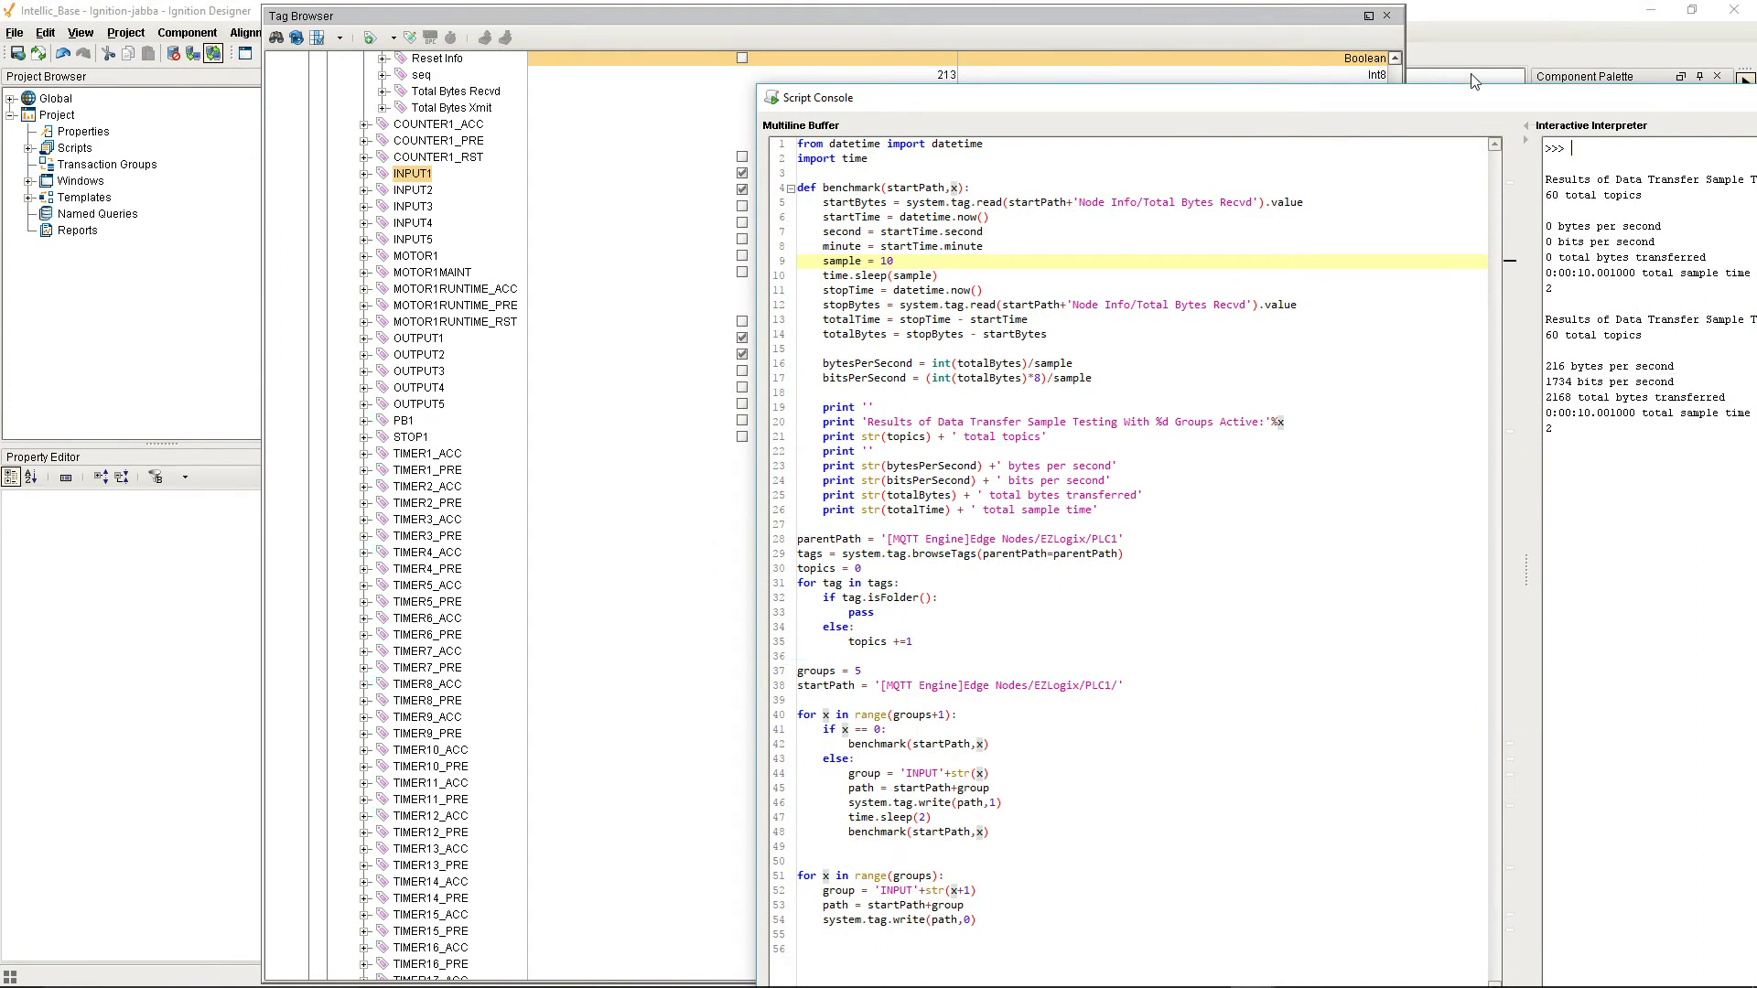
drag(1461, 88, 1460, 54)
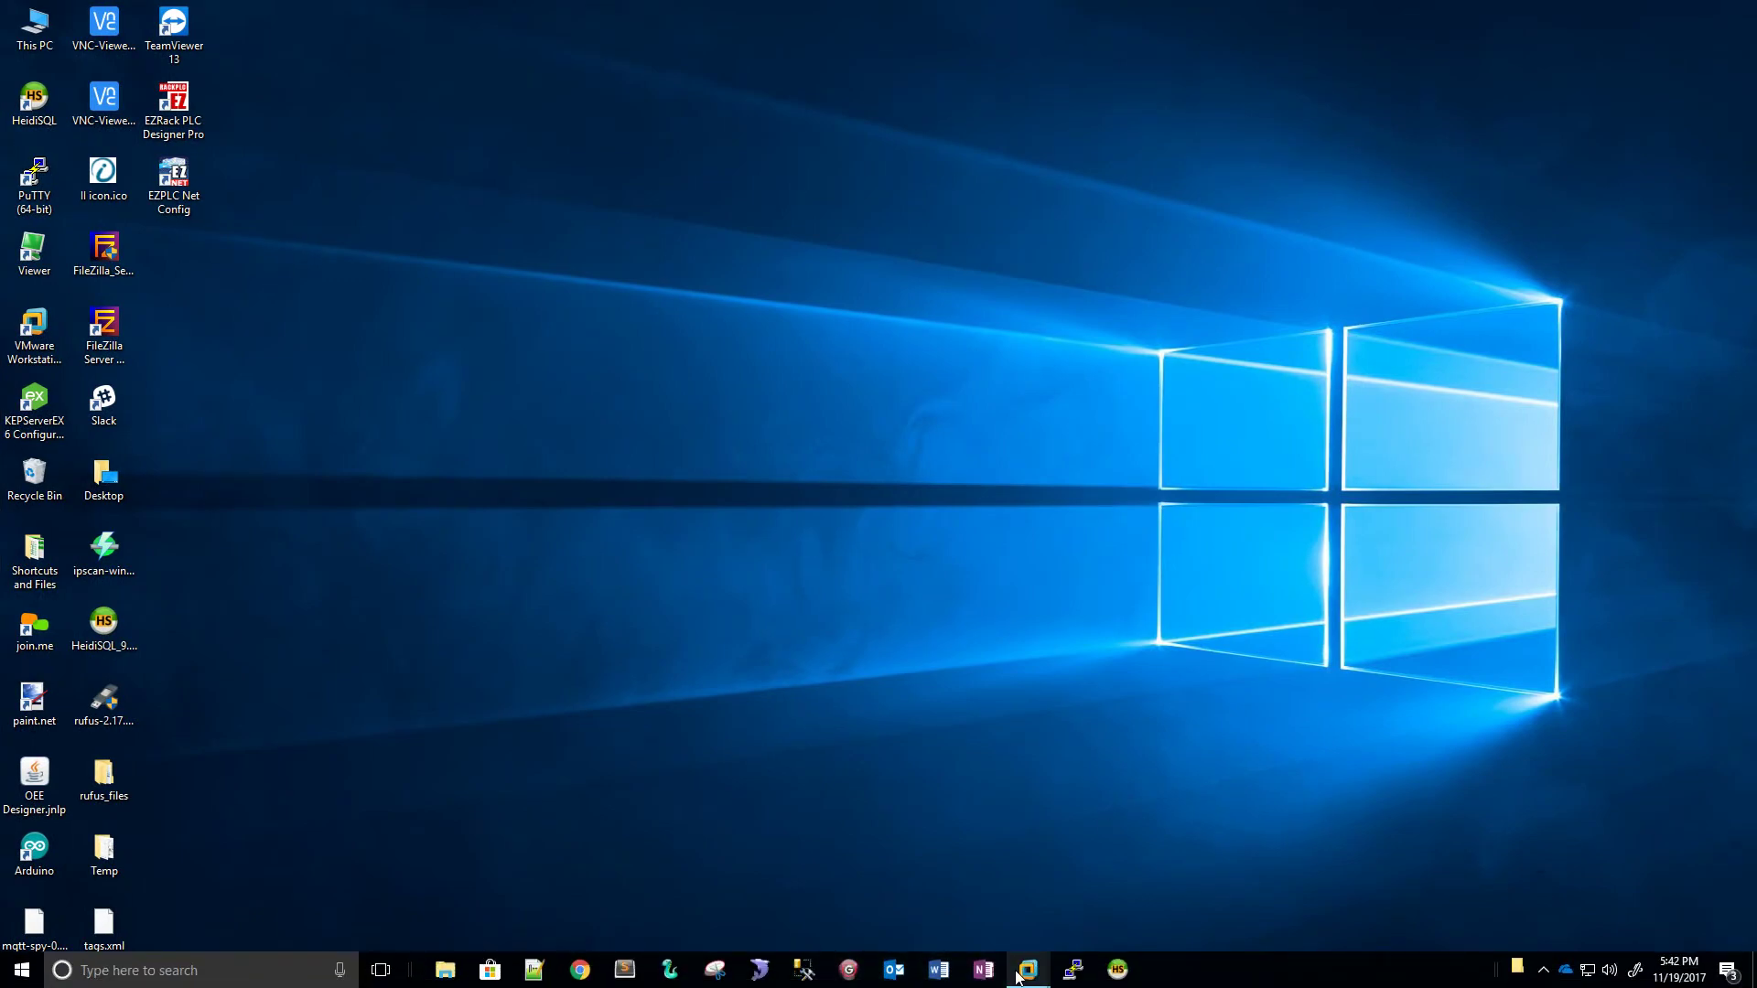
Switch to EZRack PLC Designer Pro, look over the timer rungs, leave Monitor Mode, and go offline from the PLC
mouse_move(1027, 970)
click(1117, 847)
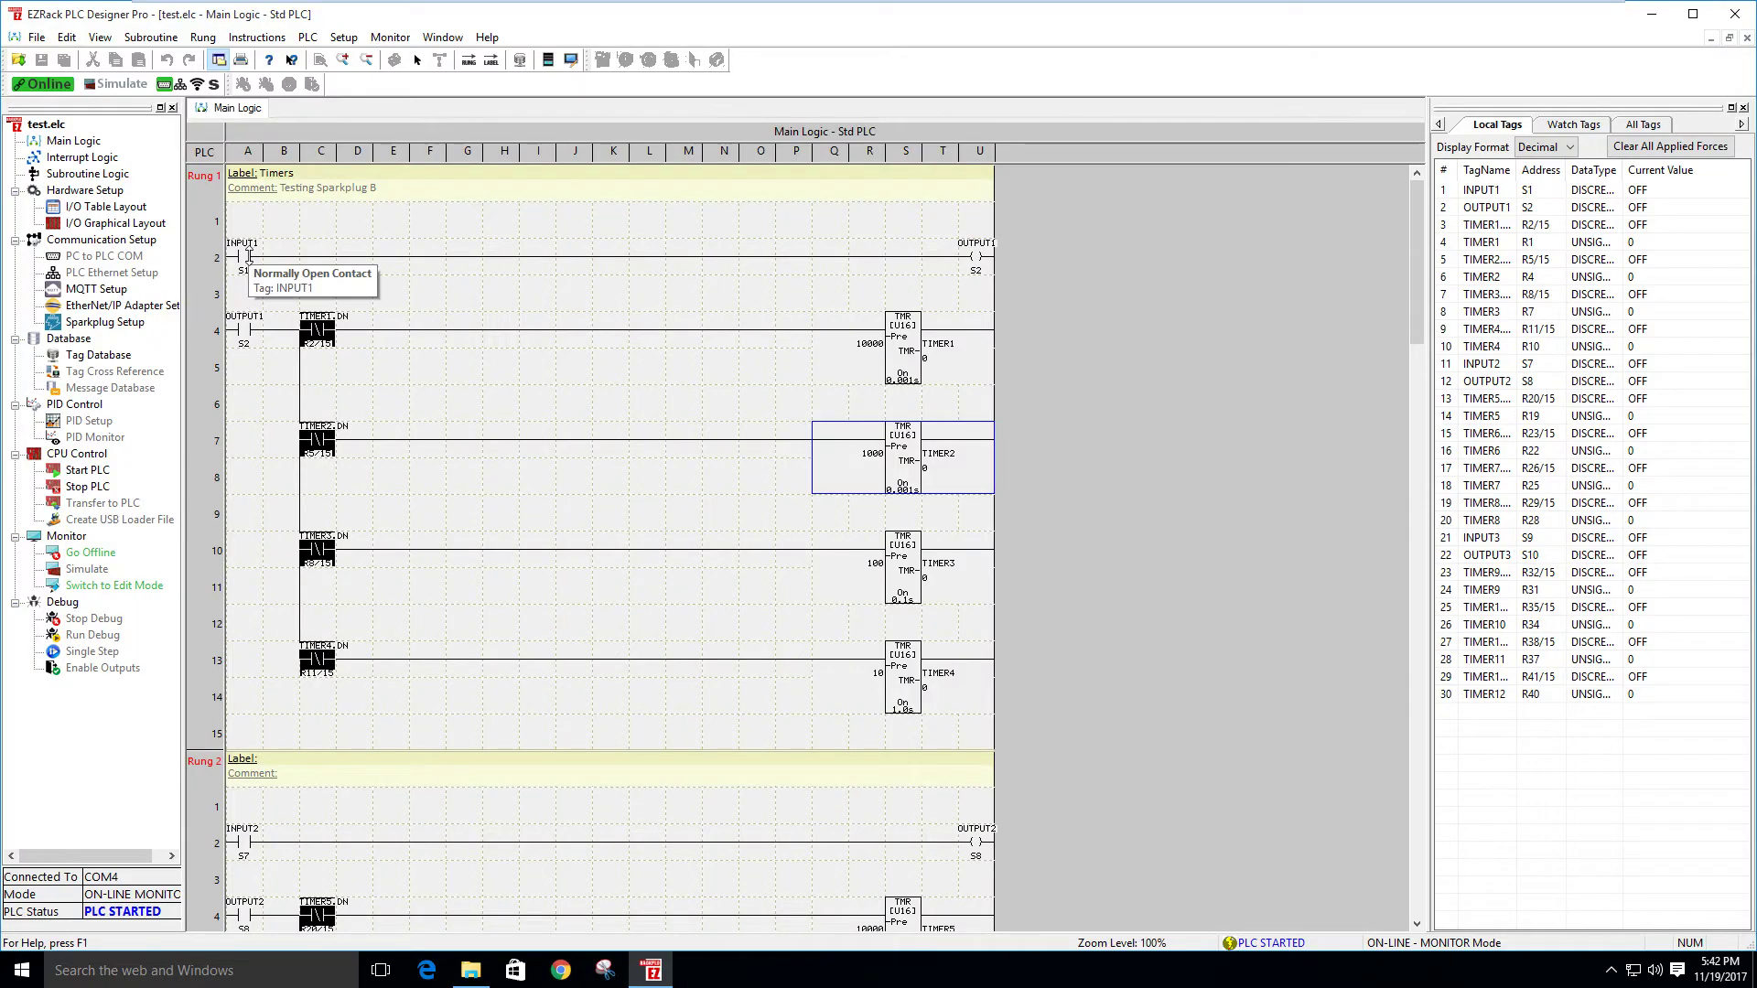
scroll(424, 556, down, 4)
scroll(423, 555, up, 4)
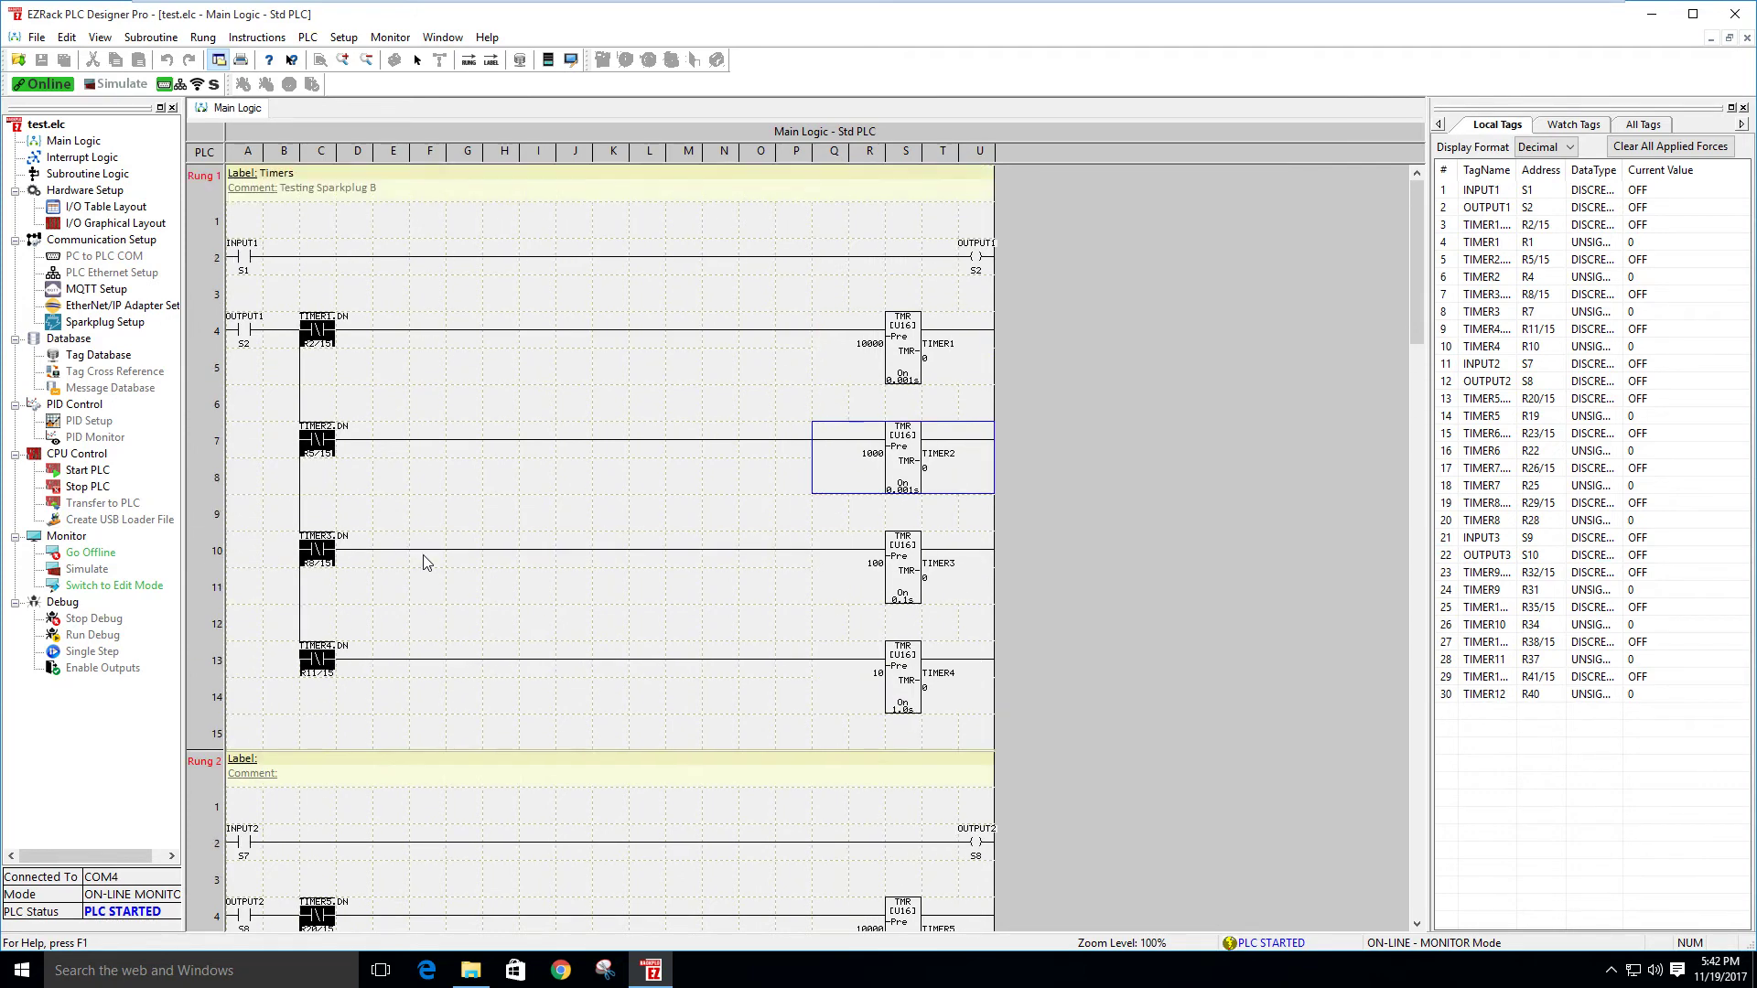
click(103, 587)
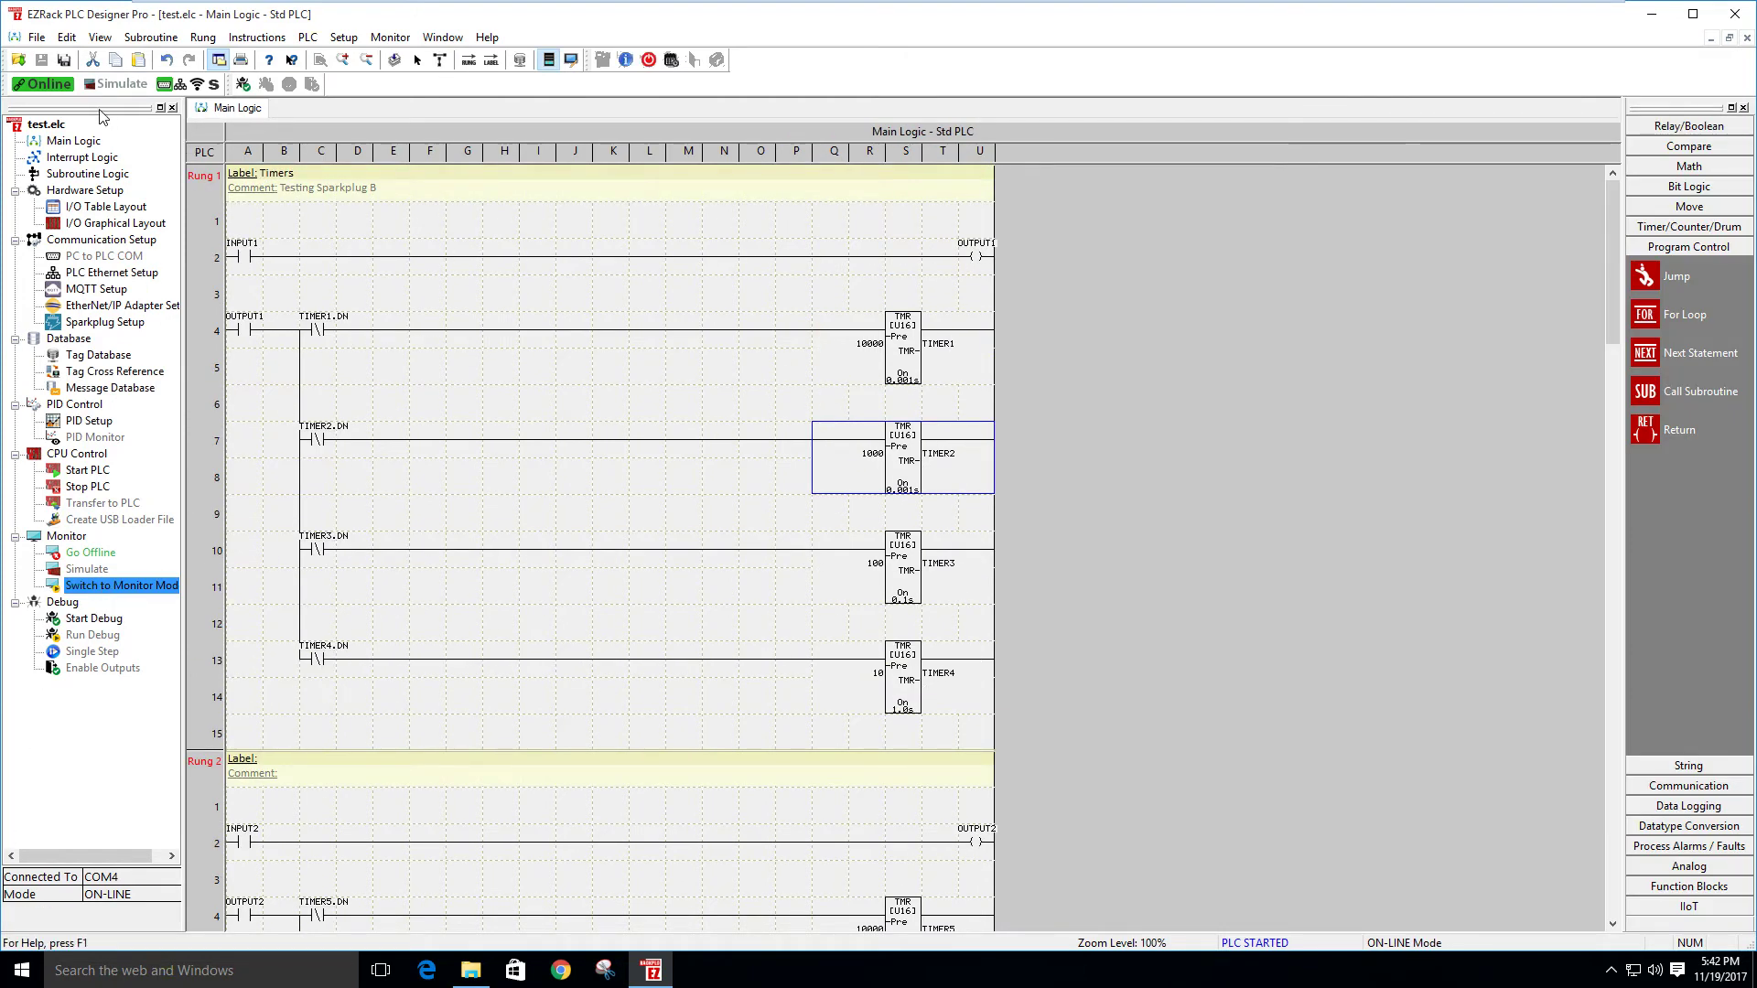
click(51, 85)
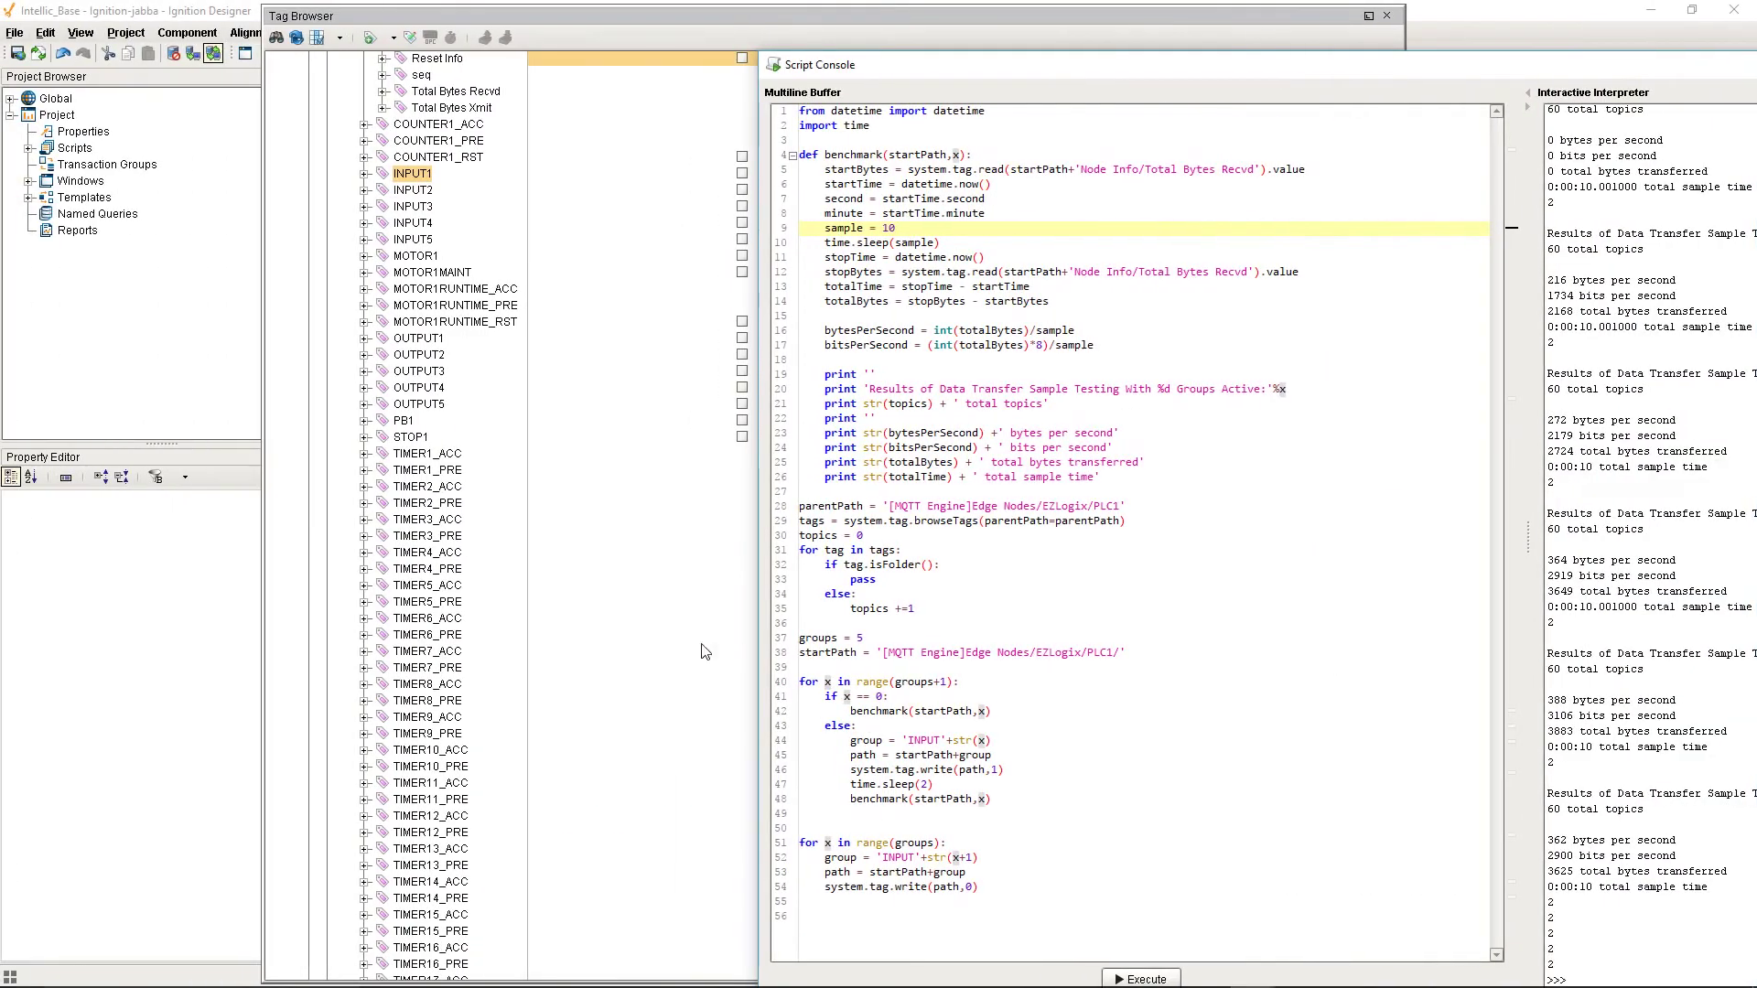
Reposition the Script Console in Ignition and review the benchmark results, highlighting the bytes per second for 5 active groups
drag(1121, 67, 636, 51)
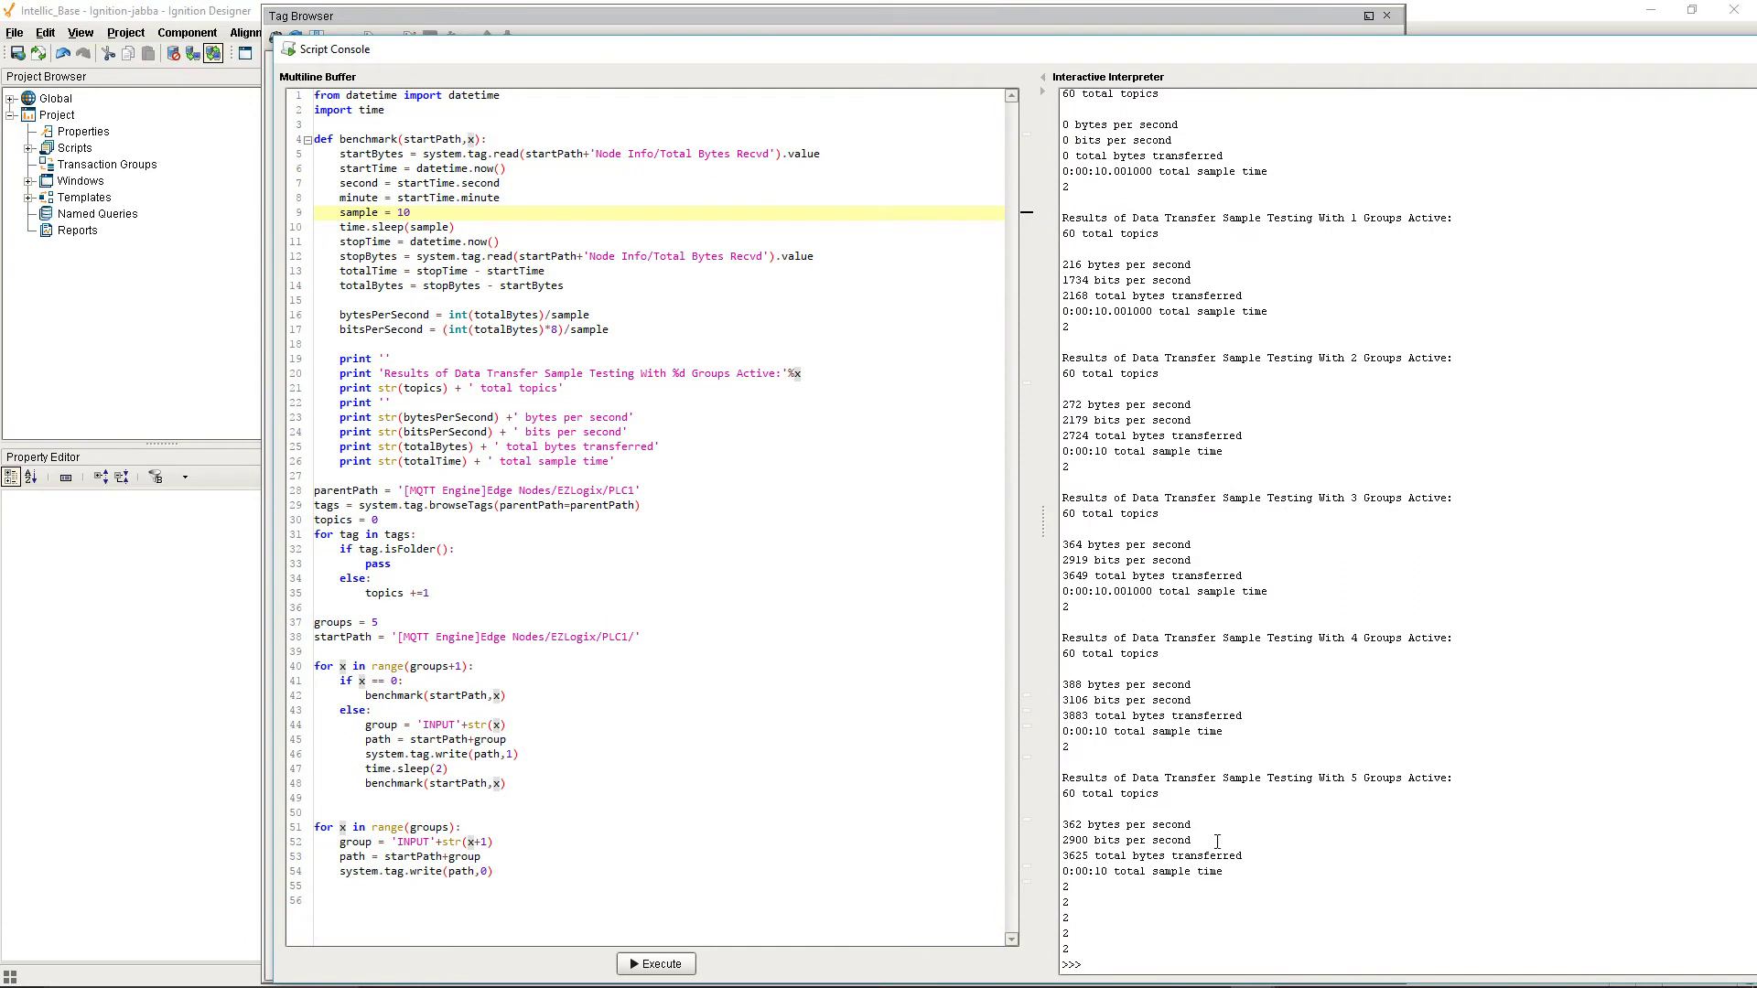
double_click(1070, 825)
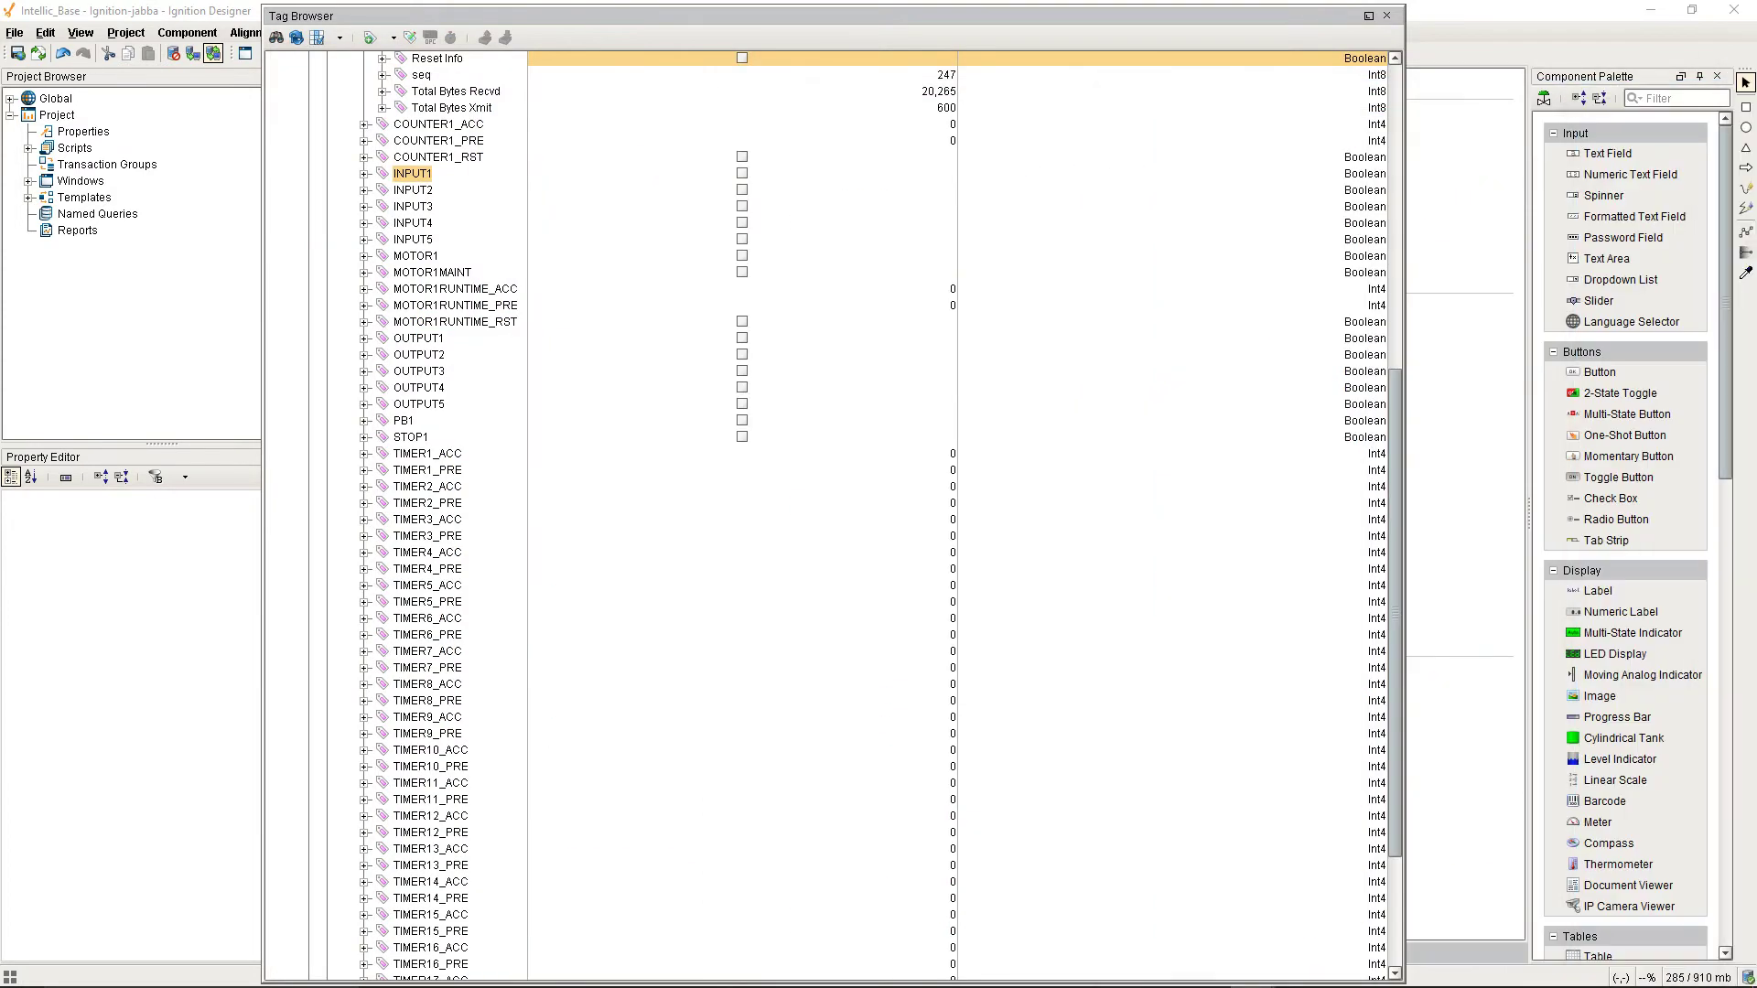
Collapse PLC1's Node Info folder in the Tag Browser and look through the PLC1 tags down to TIMER20_PRE
scroll(558, 599, up, 7)
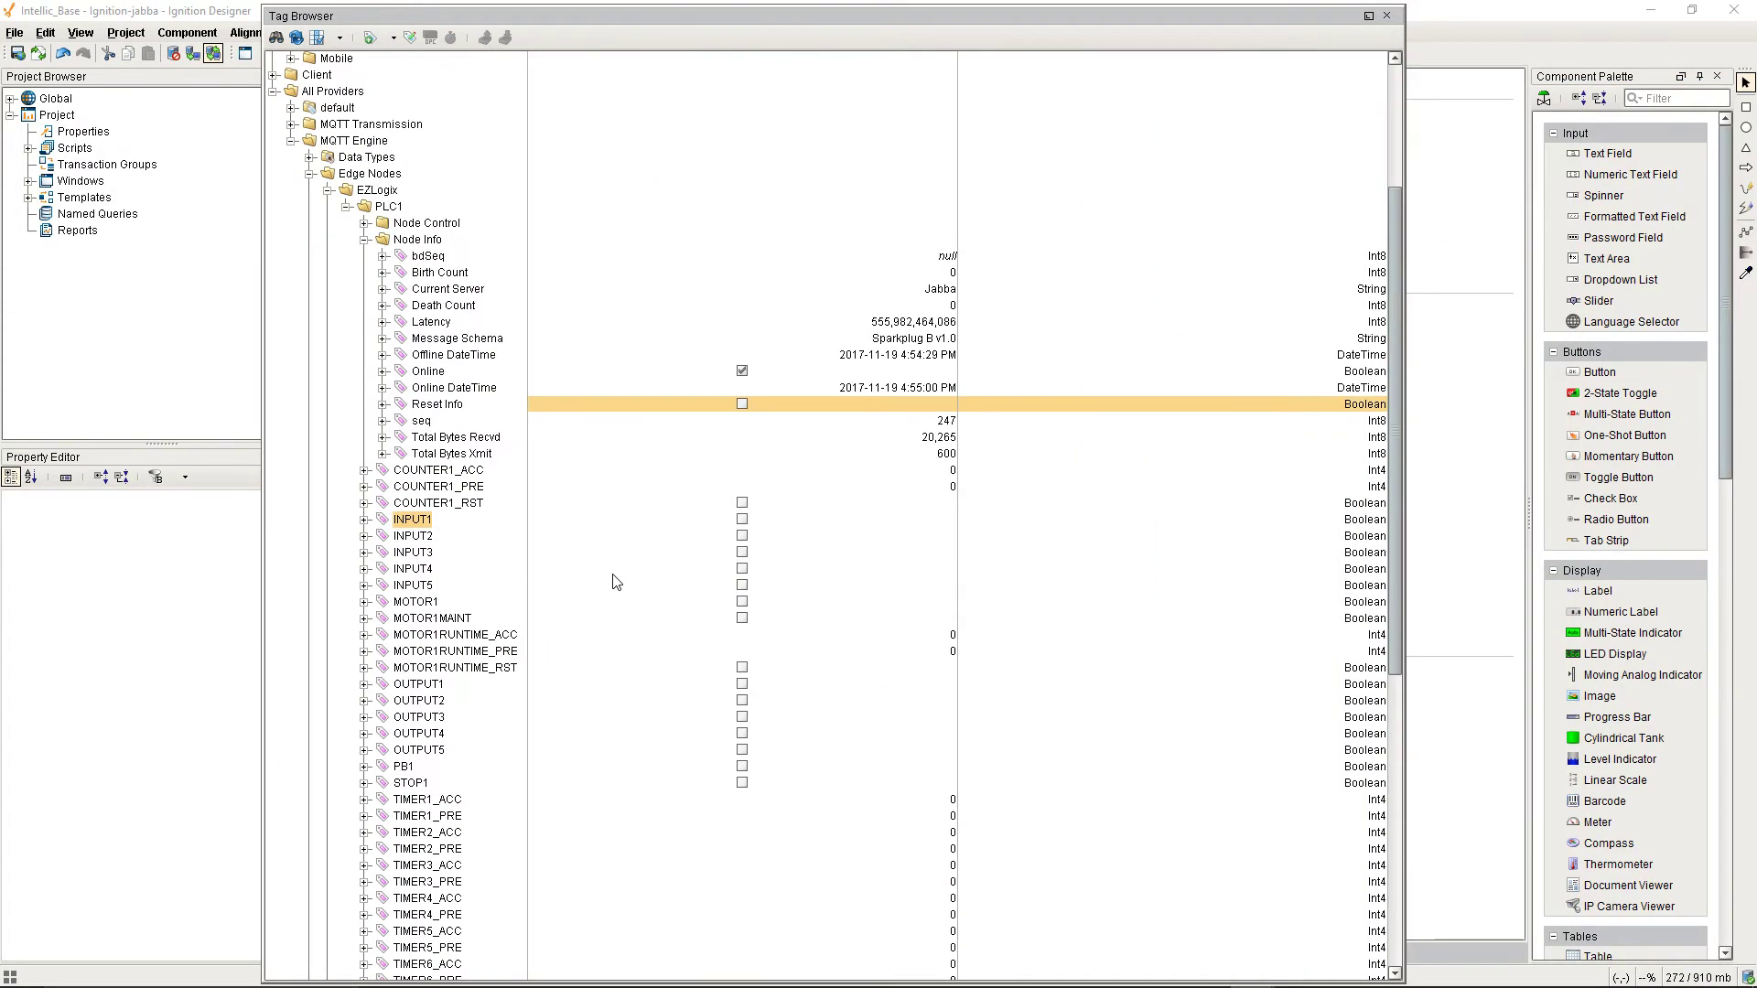
scroll(613, 581, down, 4)
scroll(613, 581, up, 4)
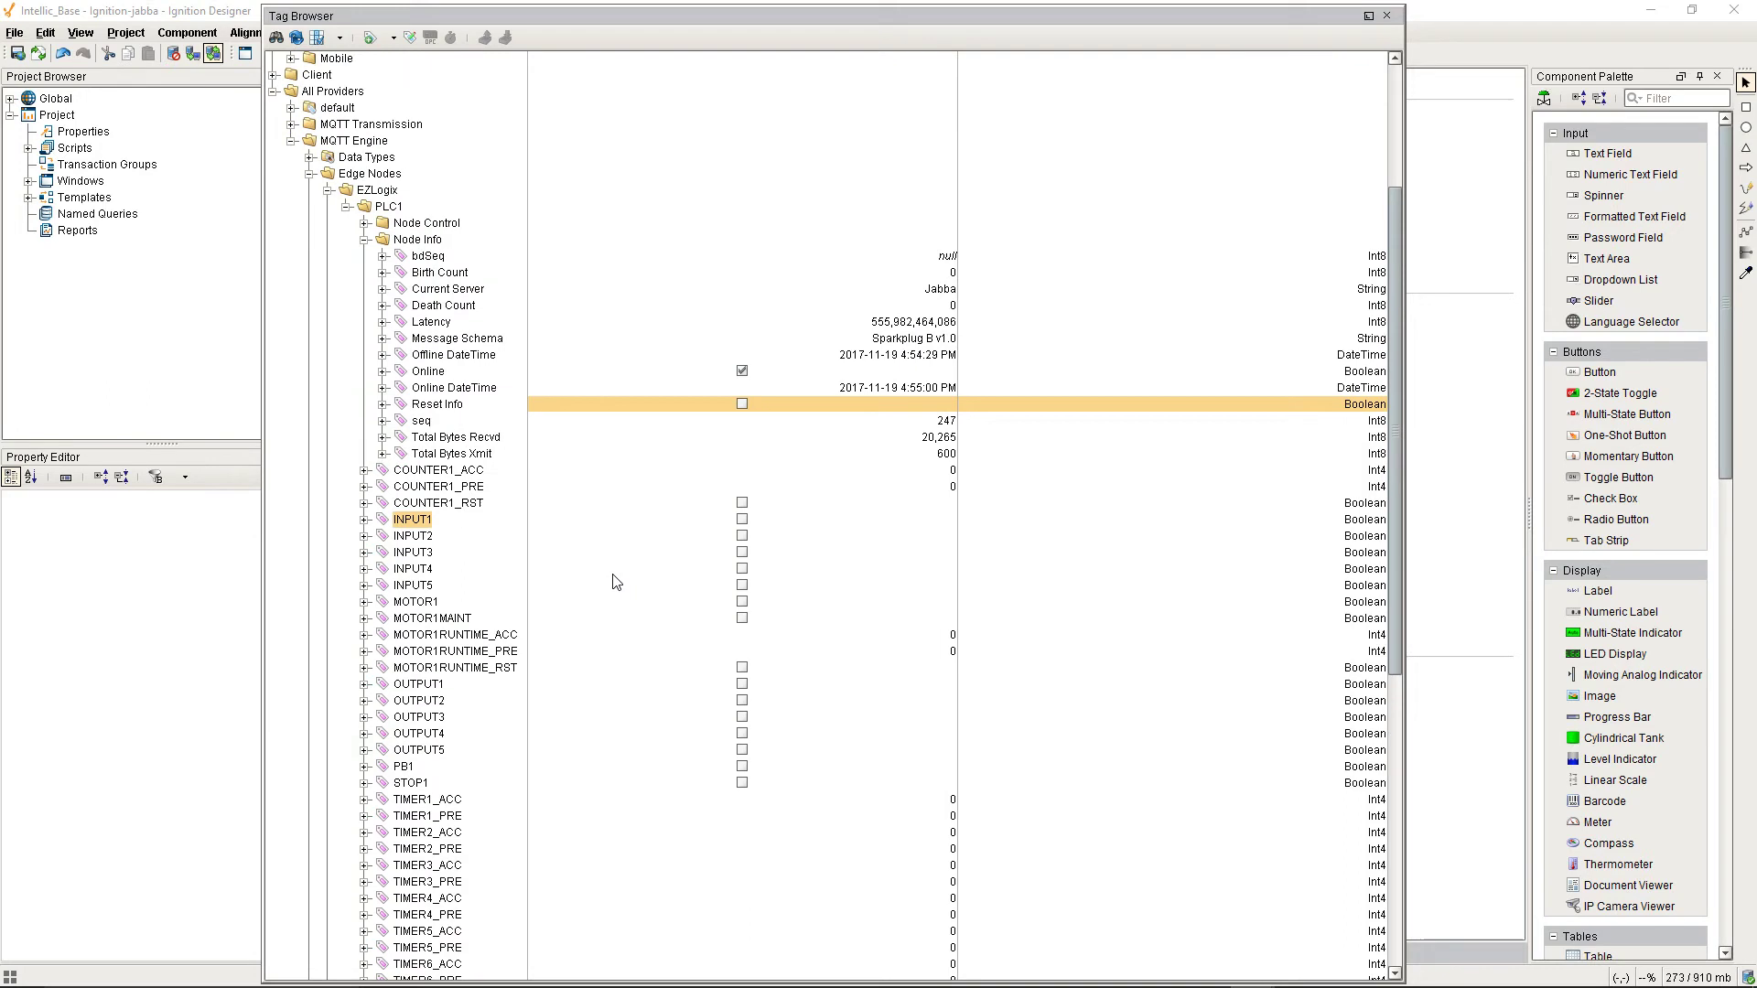
click(365, 240)
scroll(488, 305, down, 7)
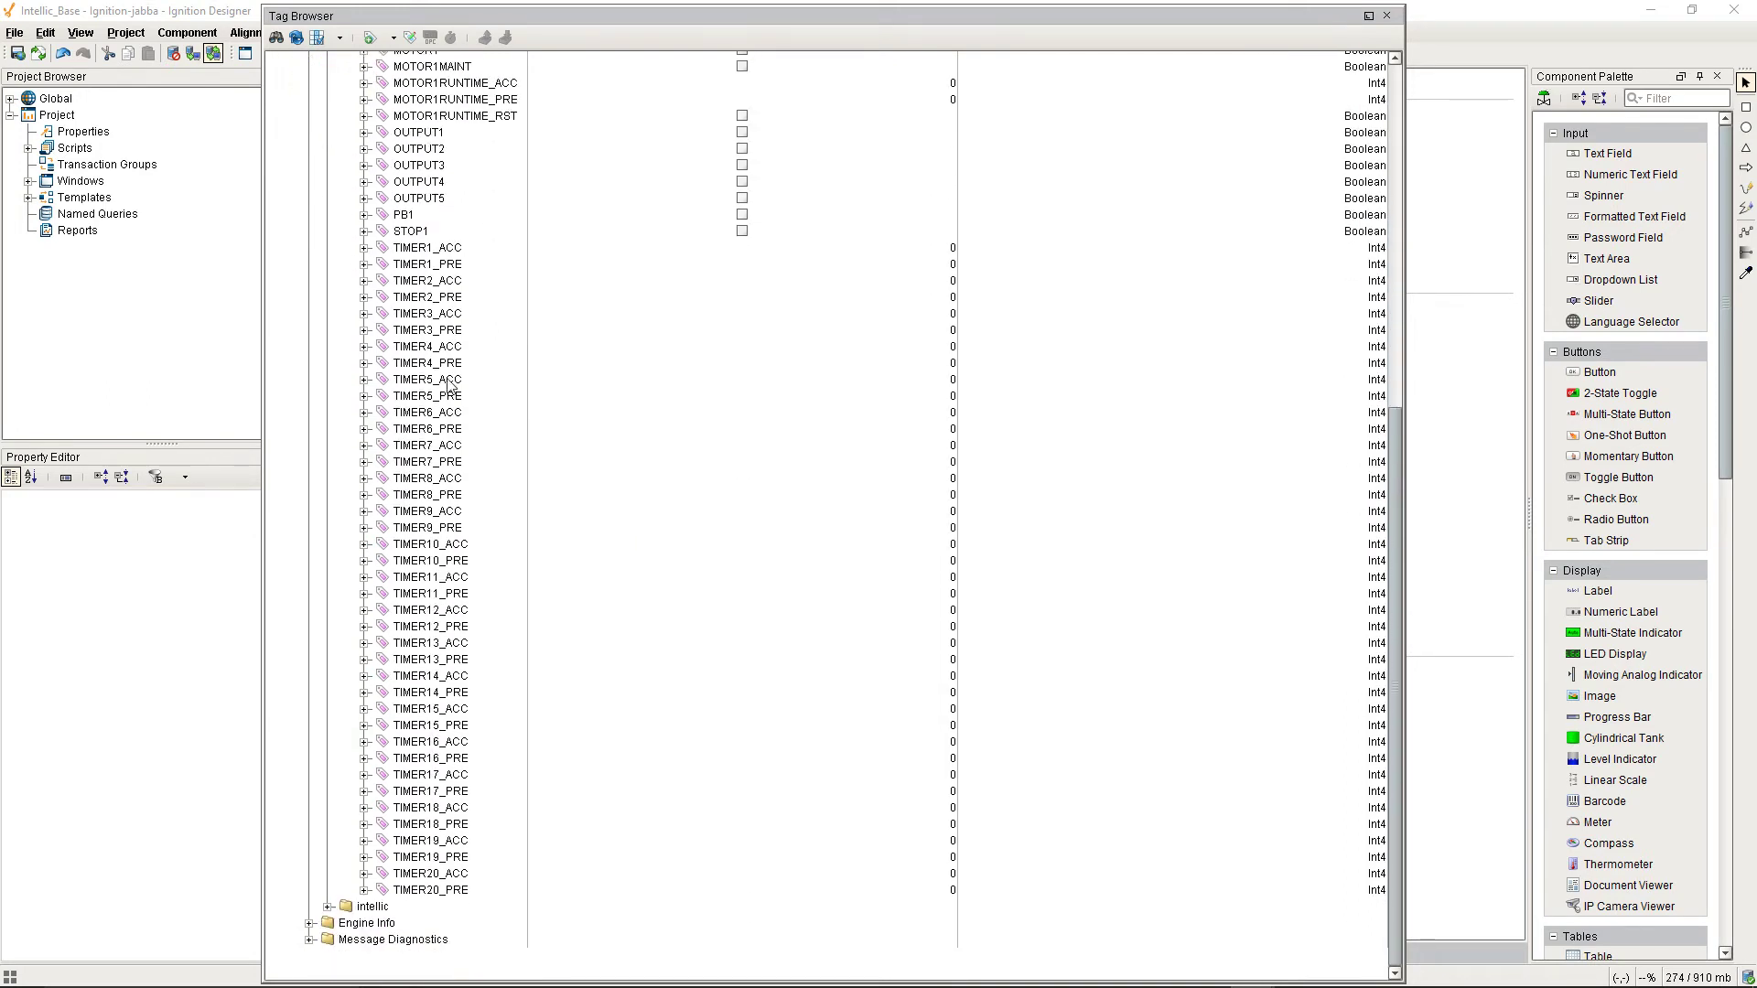
scroll(446, 465, up, 3)
scroll(394, 220, up, 2)
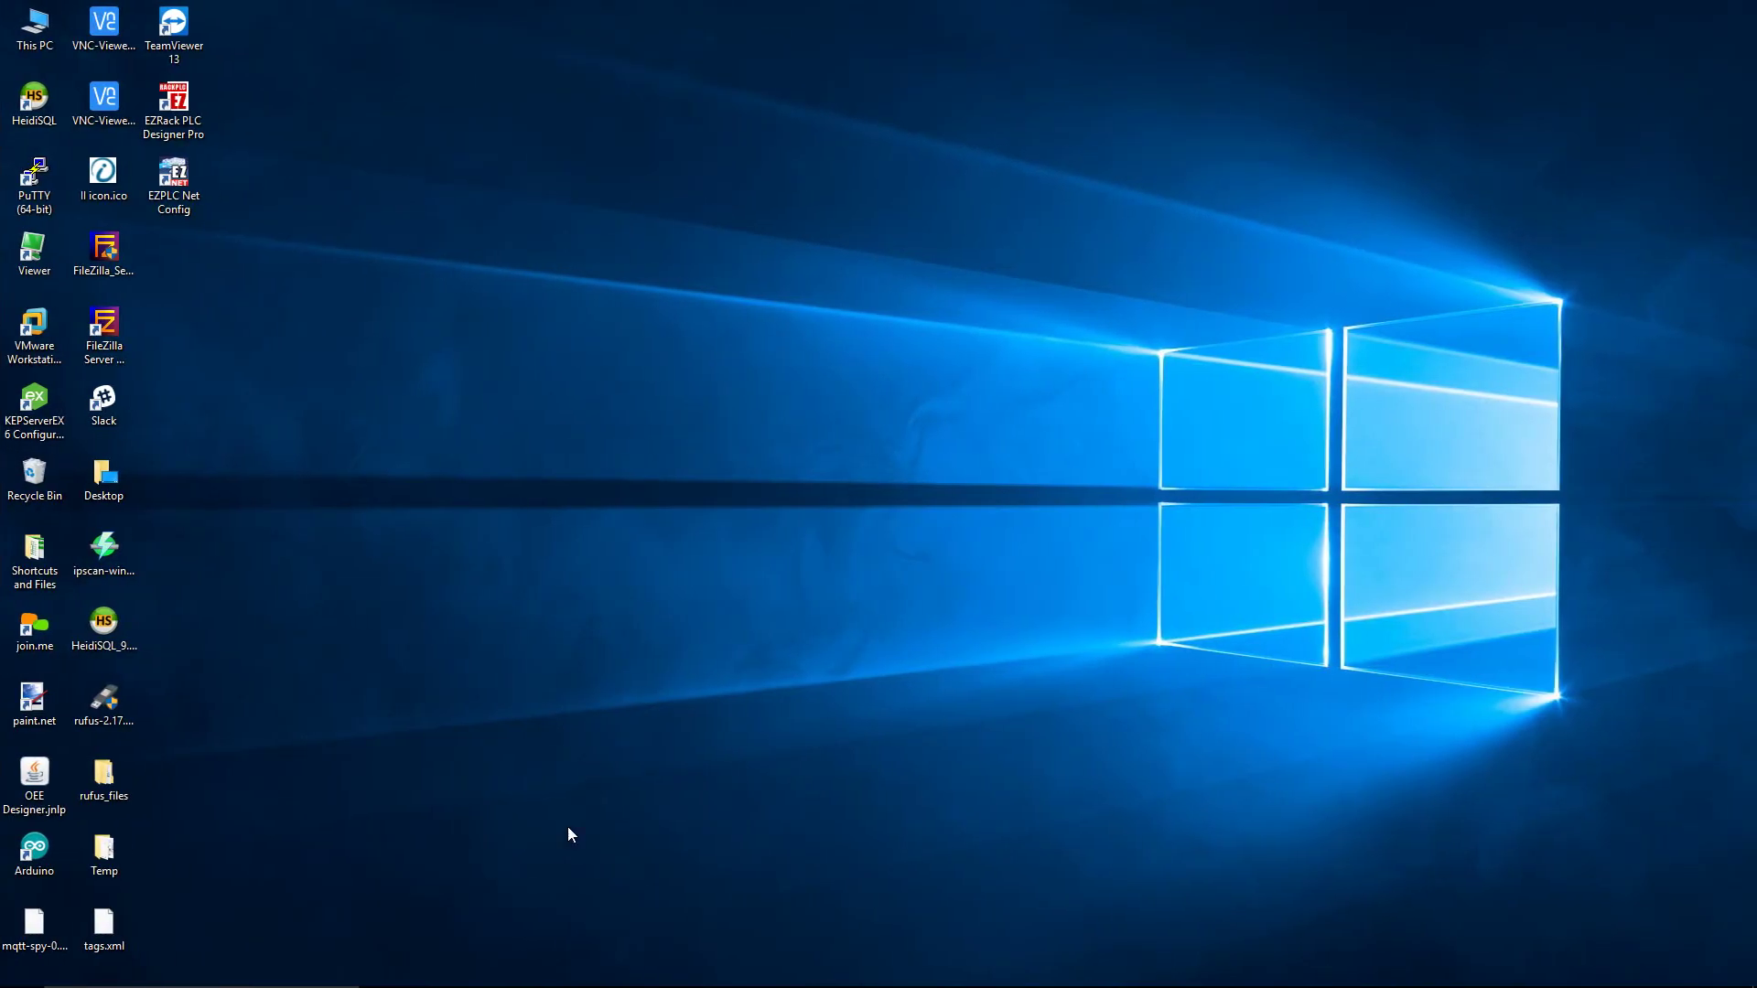
Switch to EZRack PLC Designer Pro and insert a new rung above the Start/Stop Circuit rung in the Main Logic
mouse_move(1027, 970)
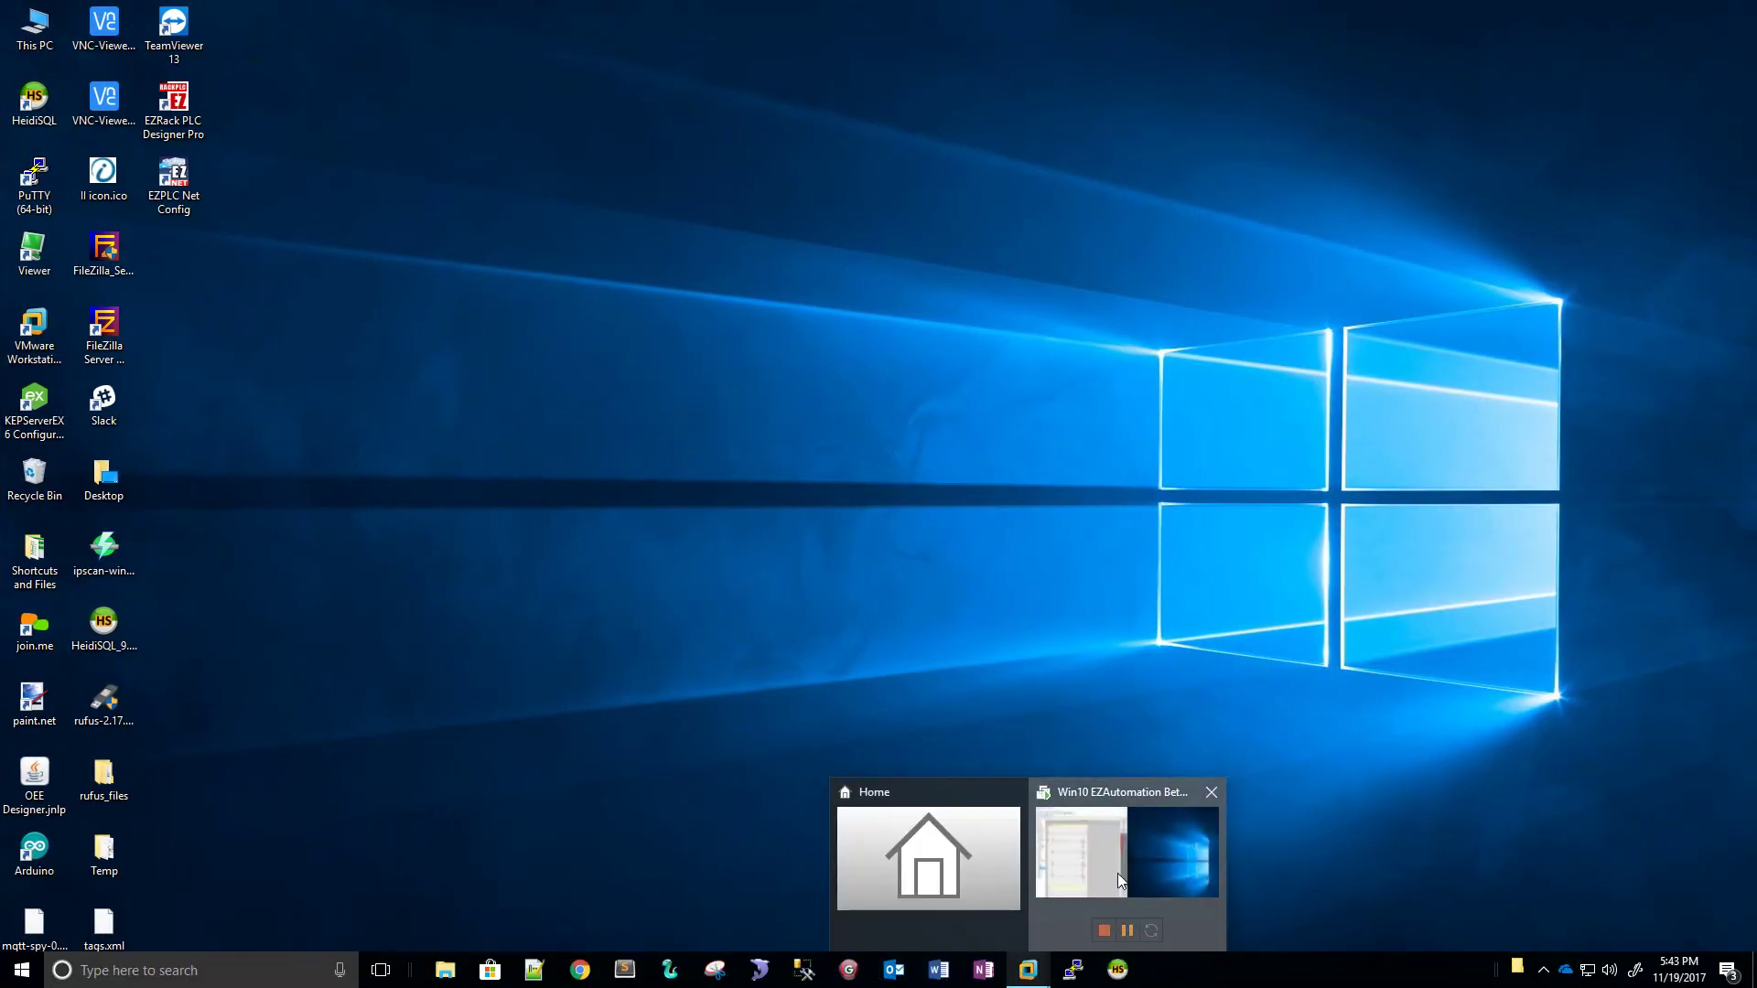
click(1123, 881)
scroll(755, 450, down, 15)
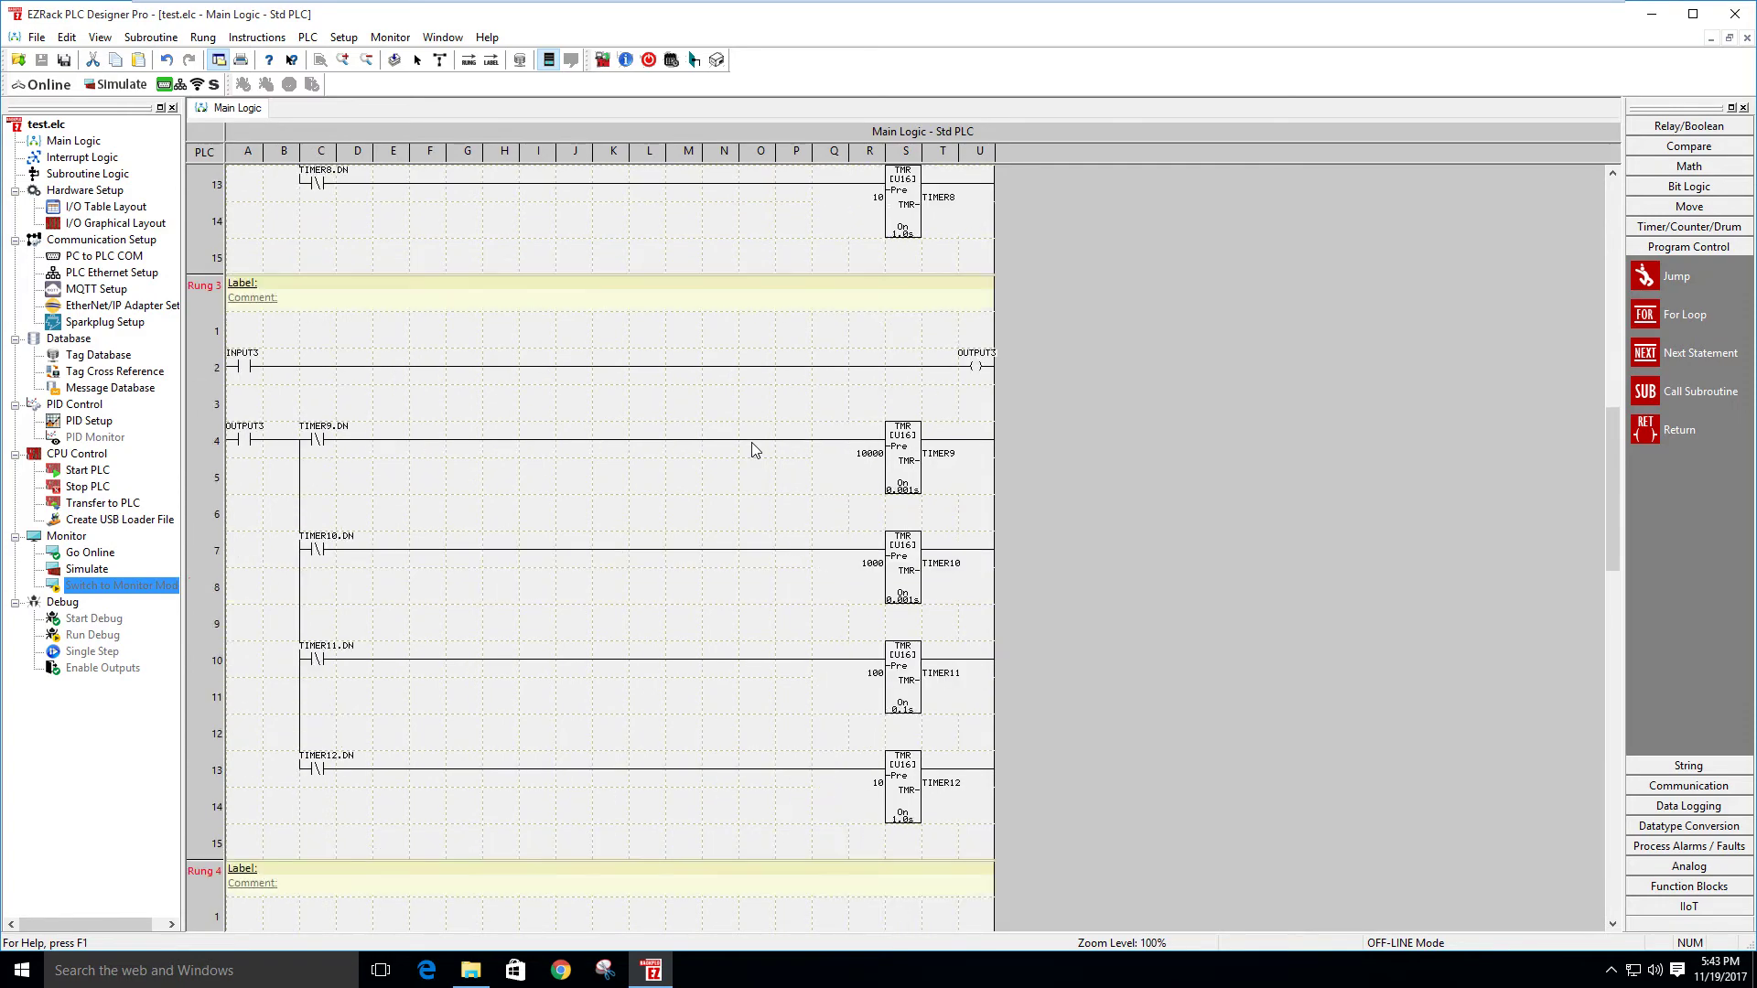
scroll(755, 449, down, 6)
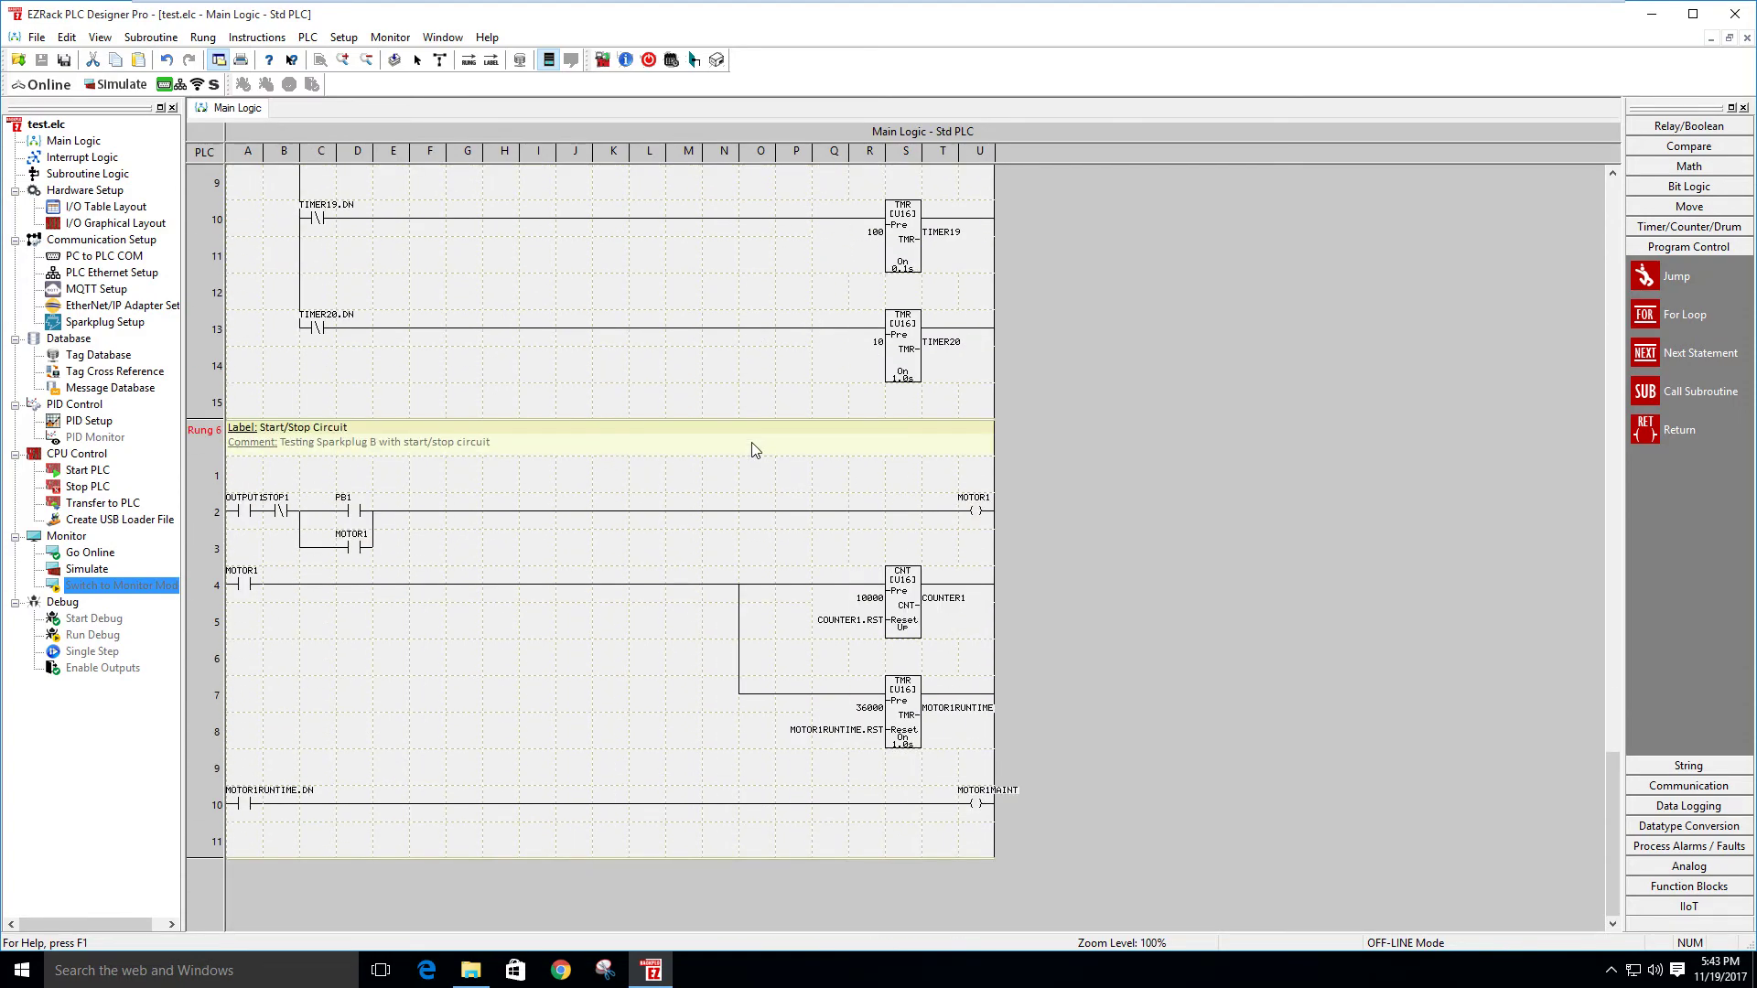
scroll(755, 460, up, 2)
scroll(755, 460, down, 3)
right_click(194, 629)
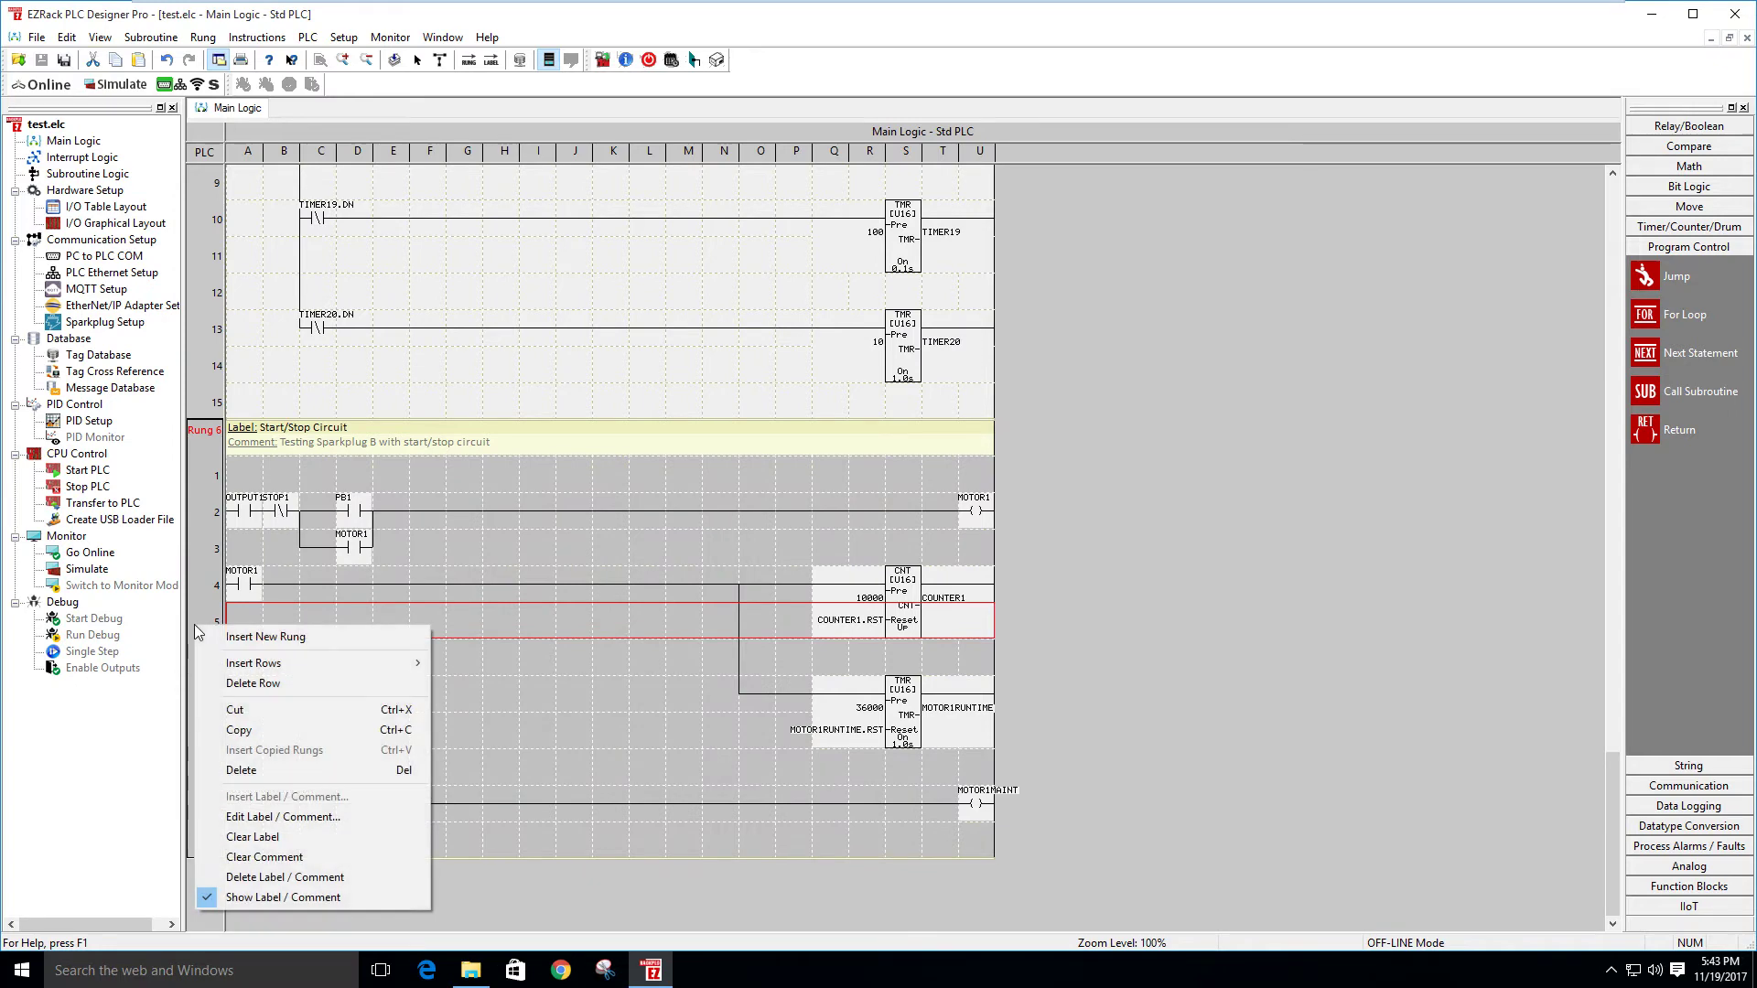
click(258, 637)
click(482, 490)
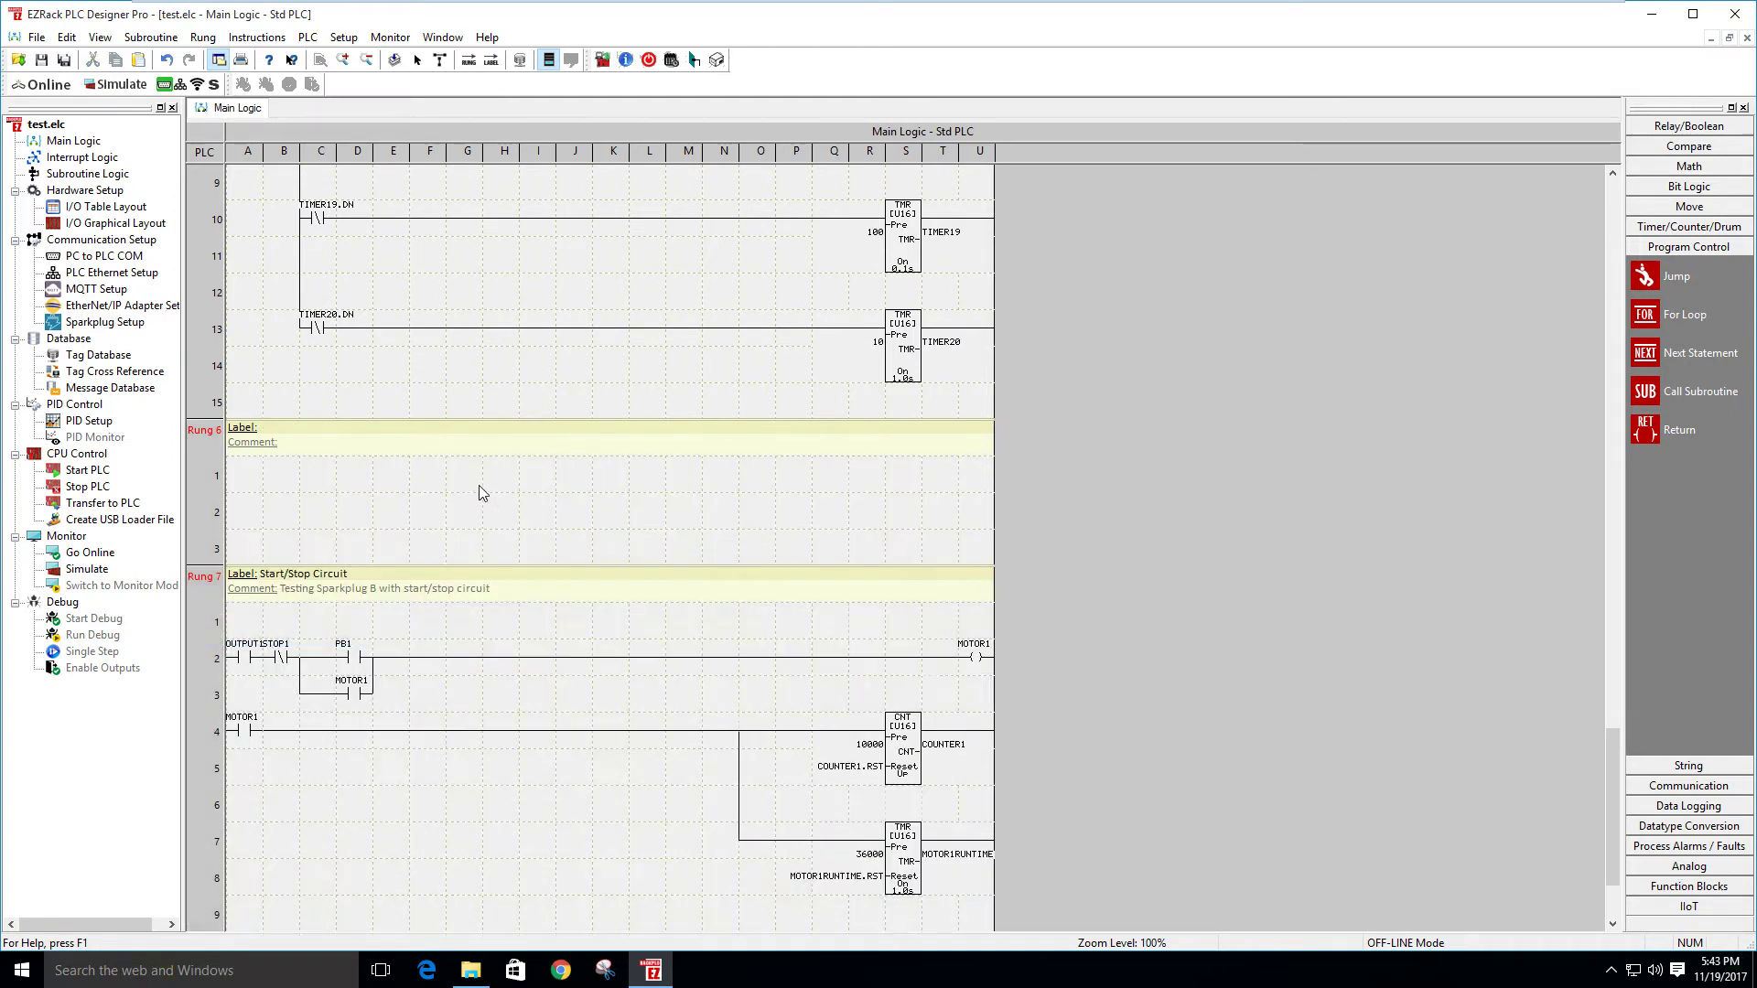
Insert 12 blank rows into the empty Rung 6
right_click(201, 487)
mouse_move(273, 529)
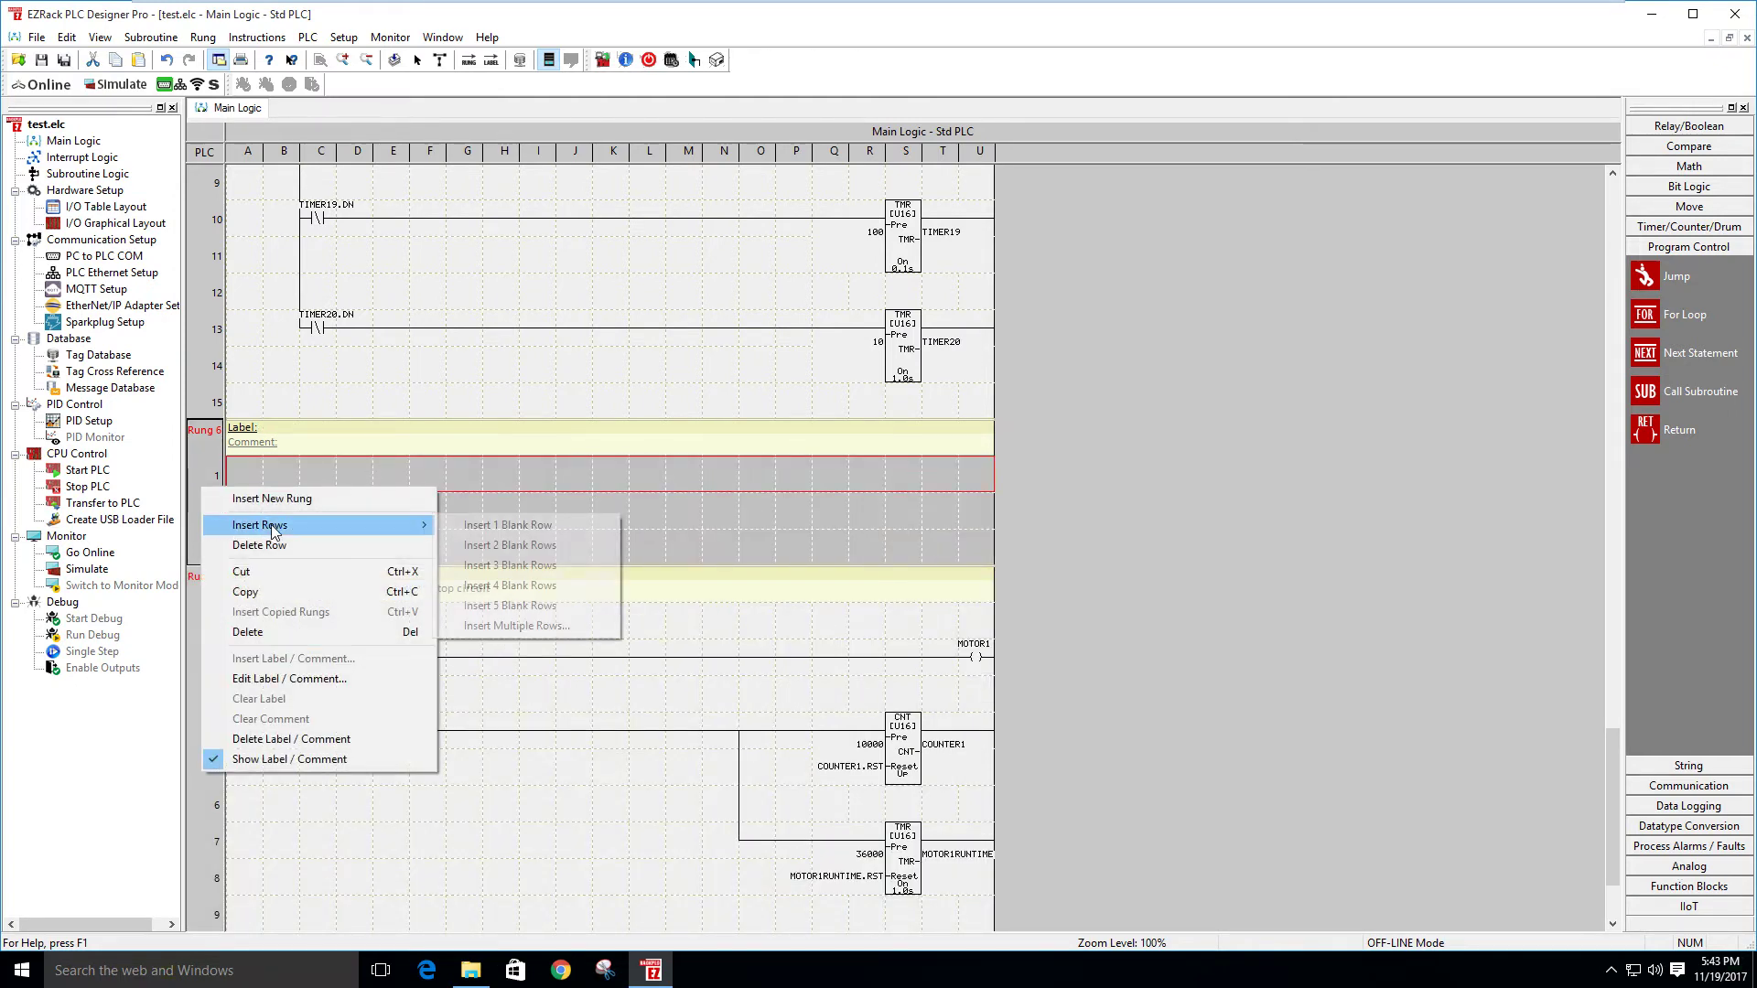
click(509, 630)
text(10)
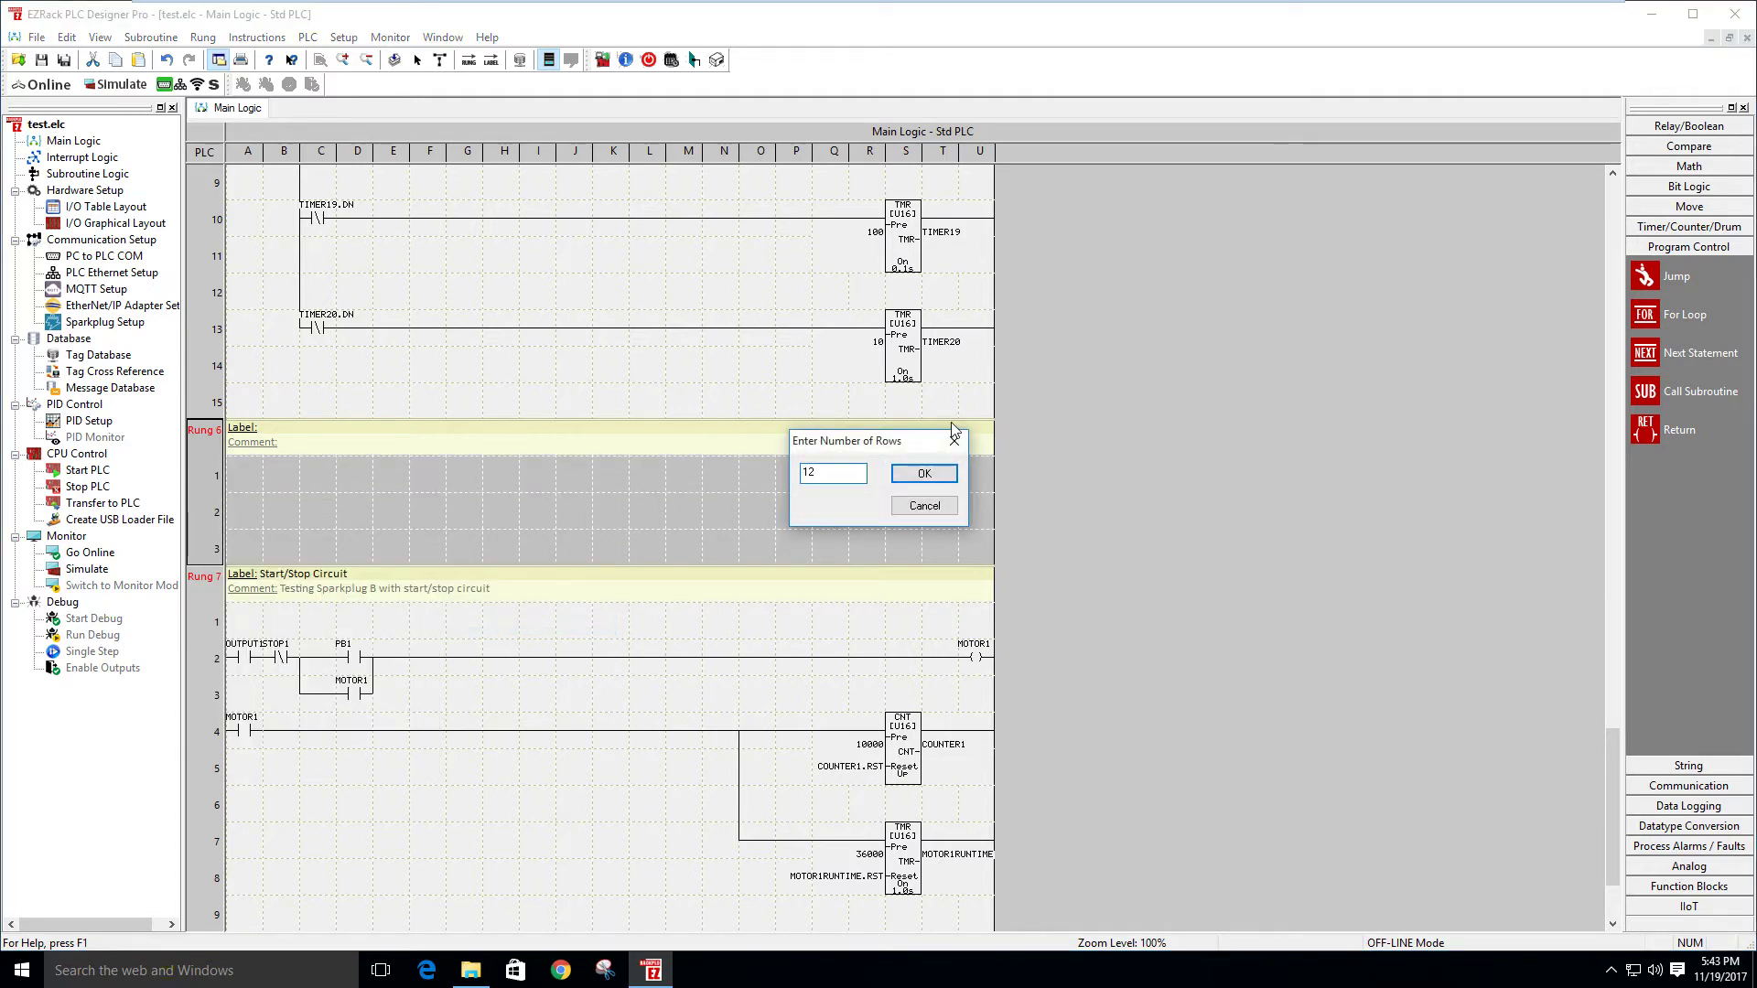
click(947, 472)
scroll(996, 534, down, 1)
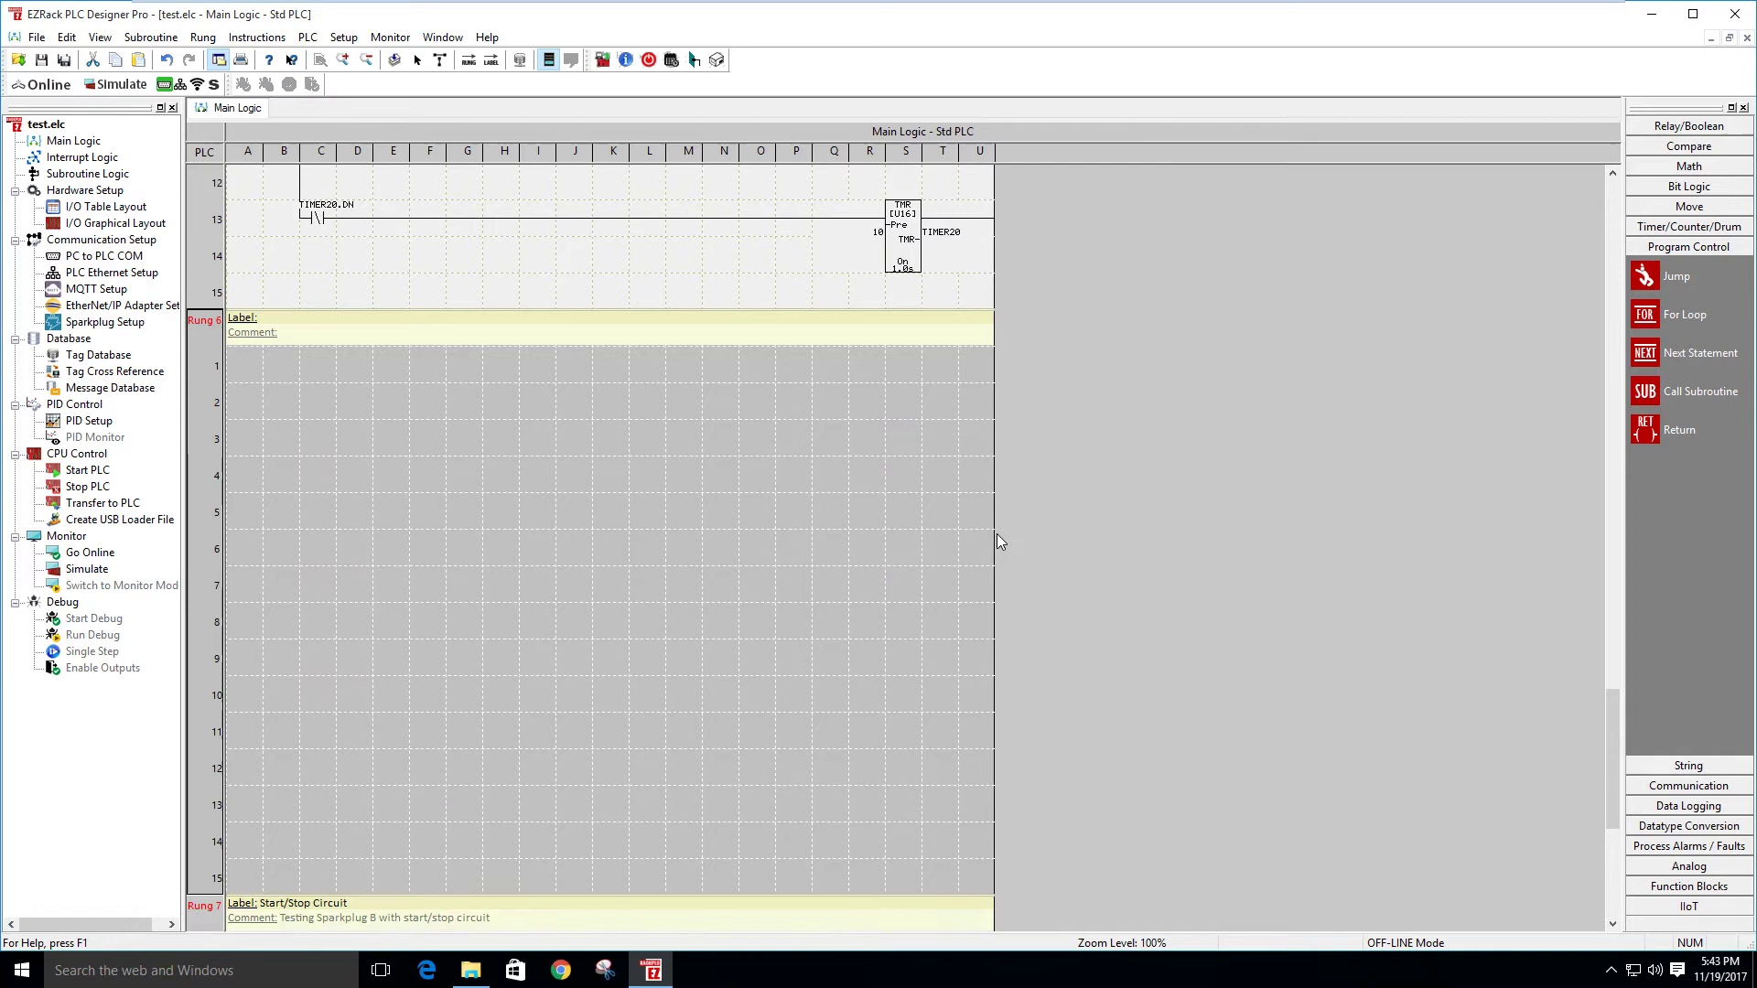
Copy all of Rung 5's contacts, coil and timers, and paste them into Rung 6 starting at row 2
click(761, 546)
scroll(696, 487, up, 3)
scroll(695, 487, up, 2)
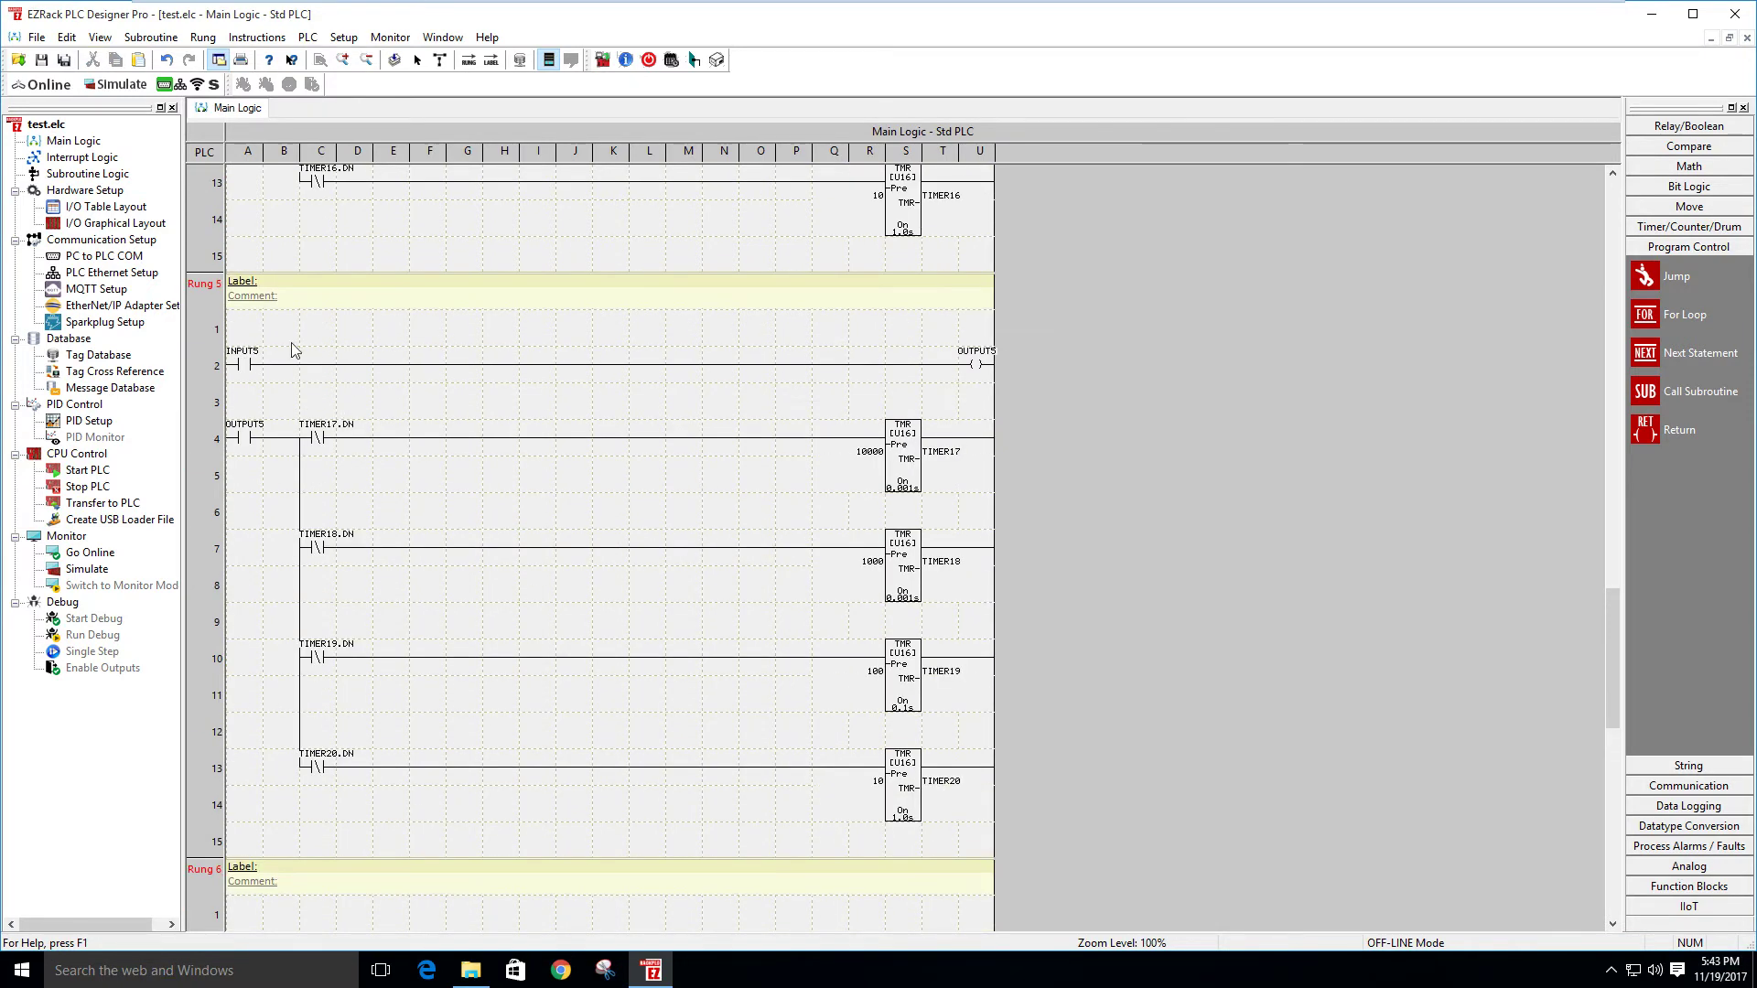
drag(230, 333, 1003, 844)
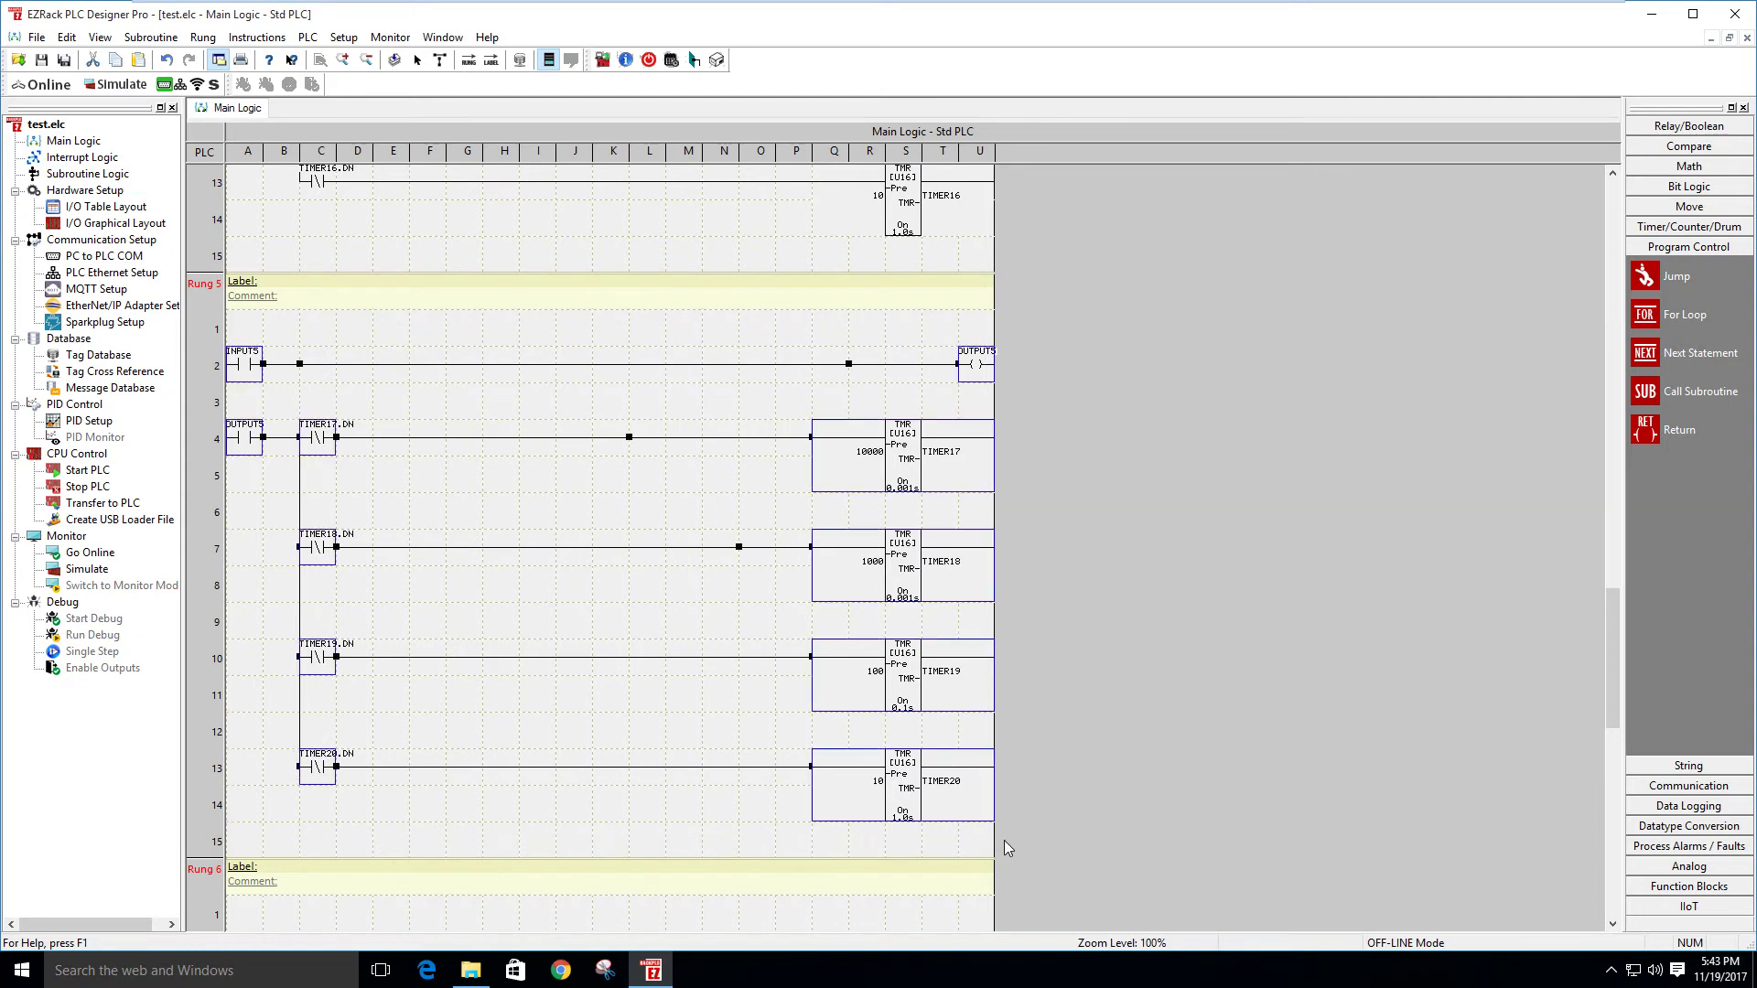
scroll(742, 773, down, 3)
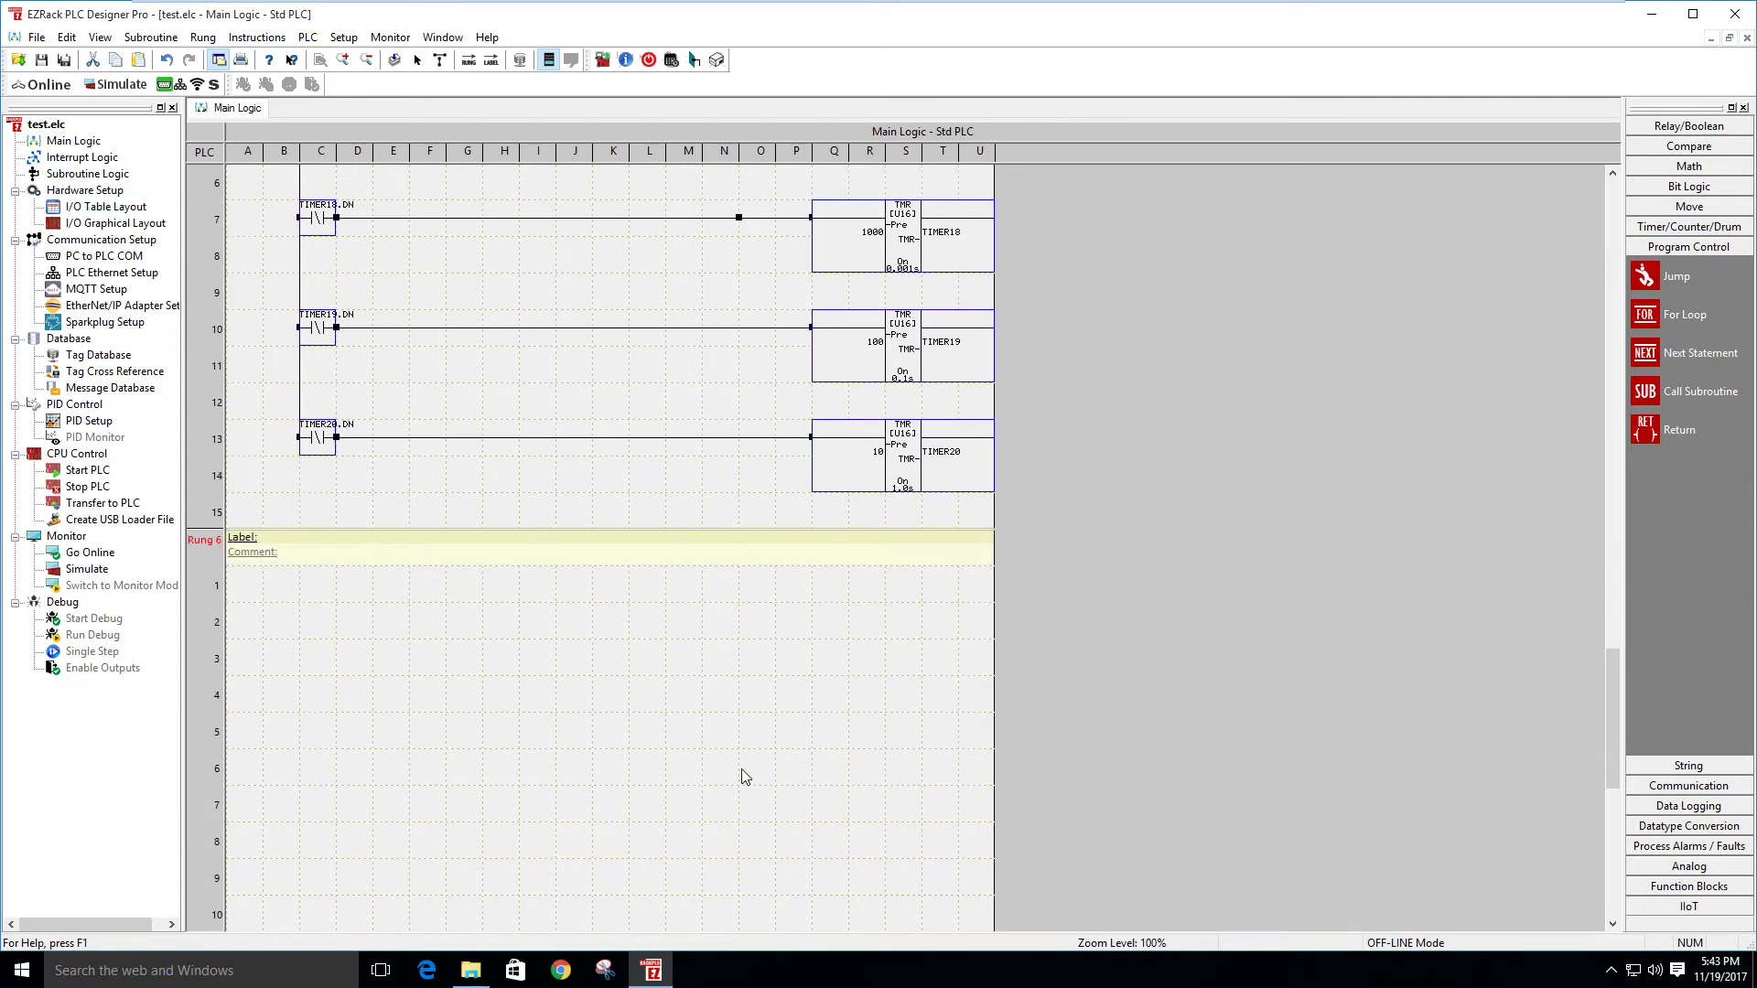
click(254, 631)
key(ctrl+v)
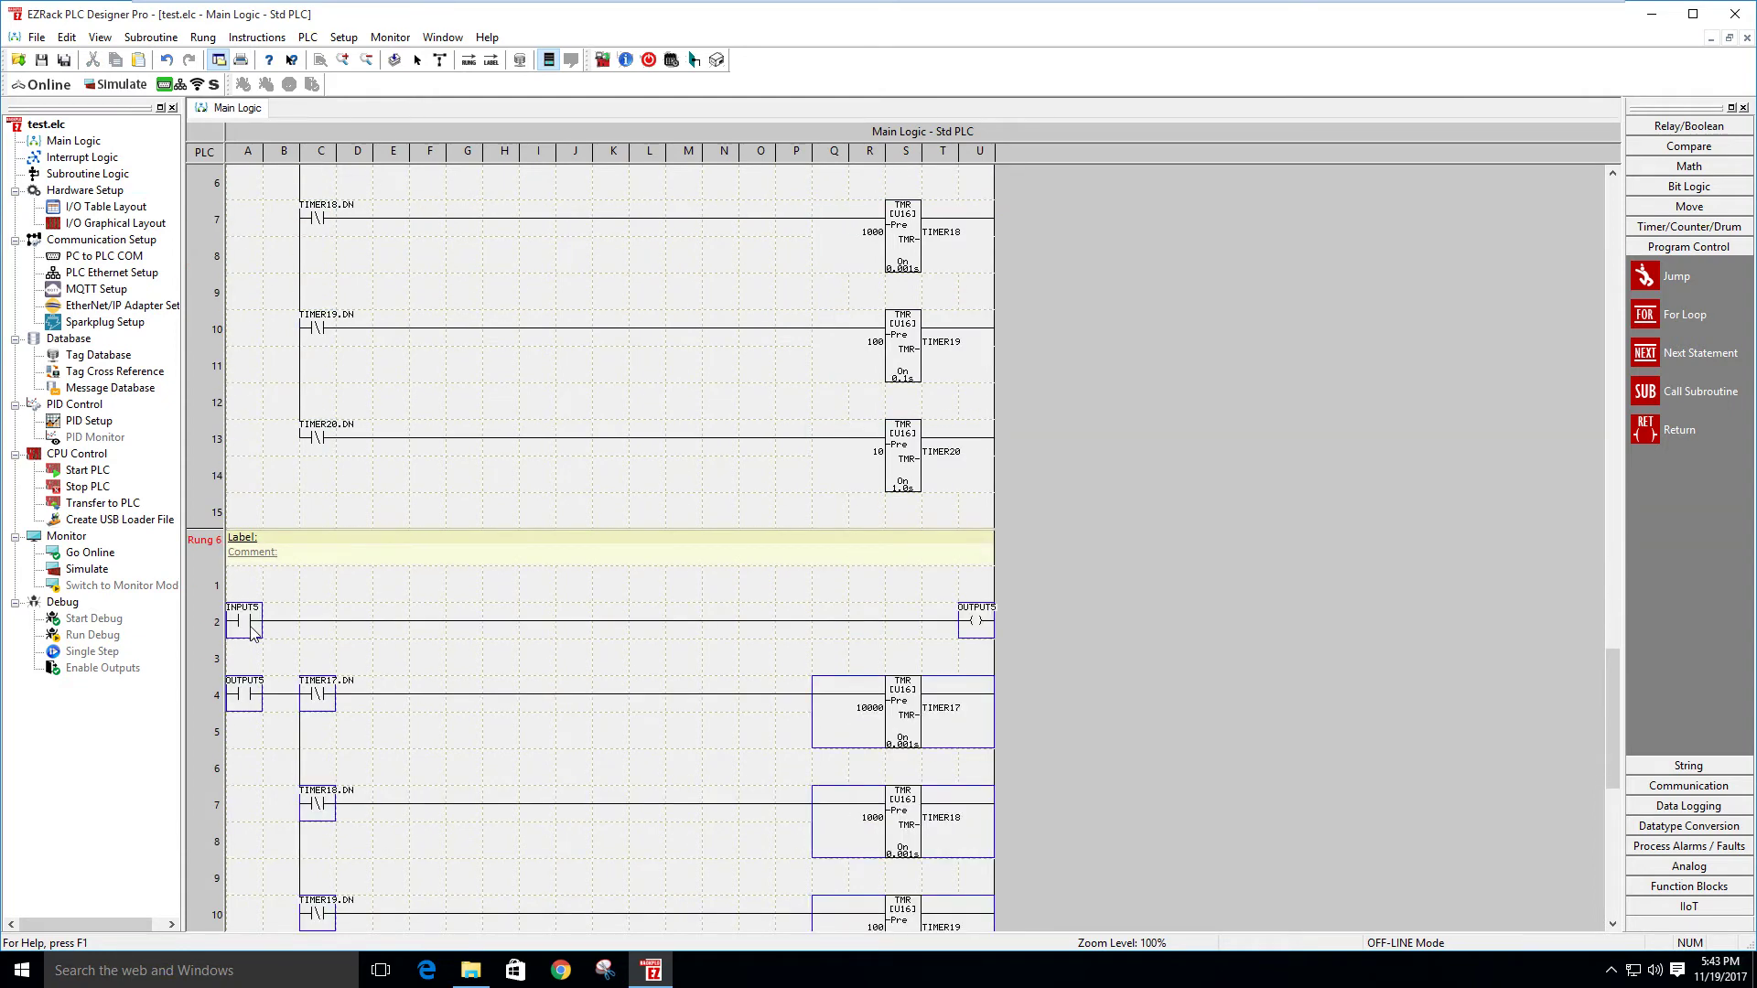
Change the tag of the normally open contact in row 2 of Rung 6 to INPUT6
click(384, 600)
double_click(244, 621)
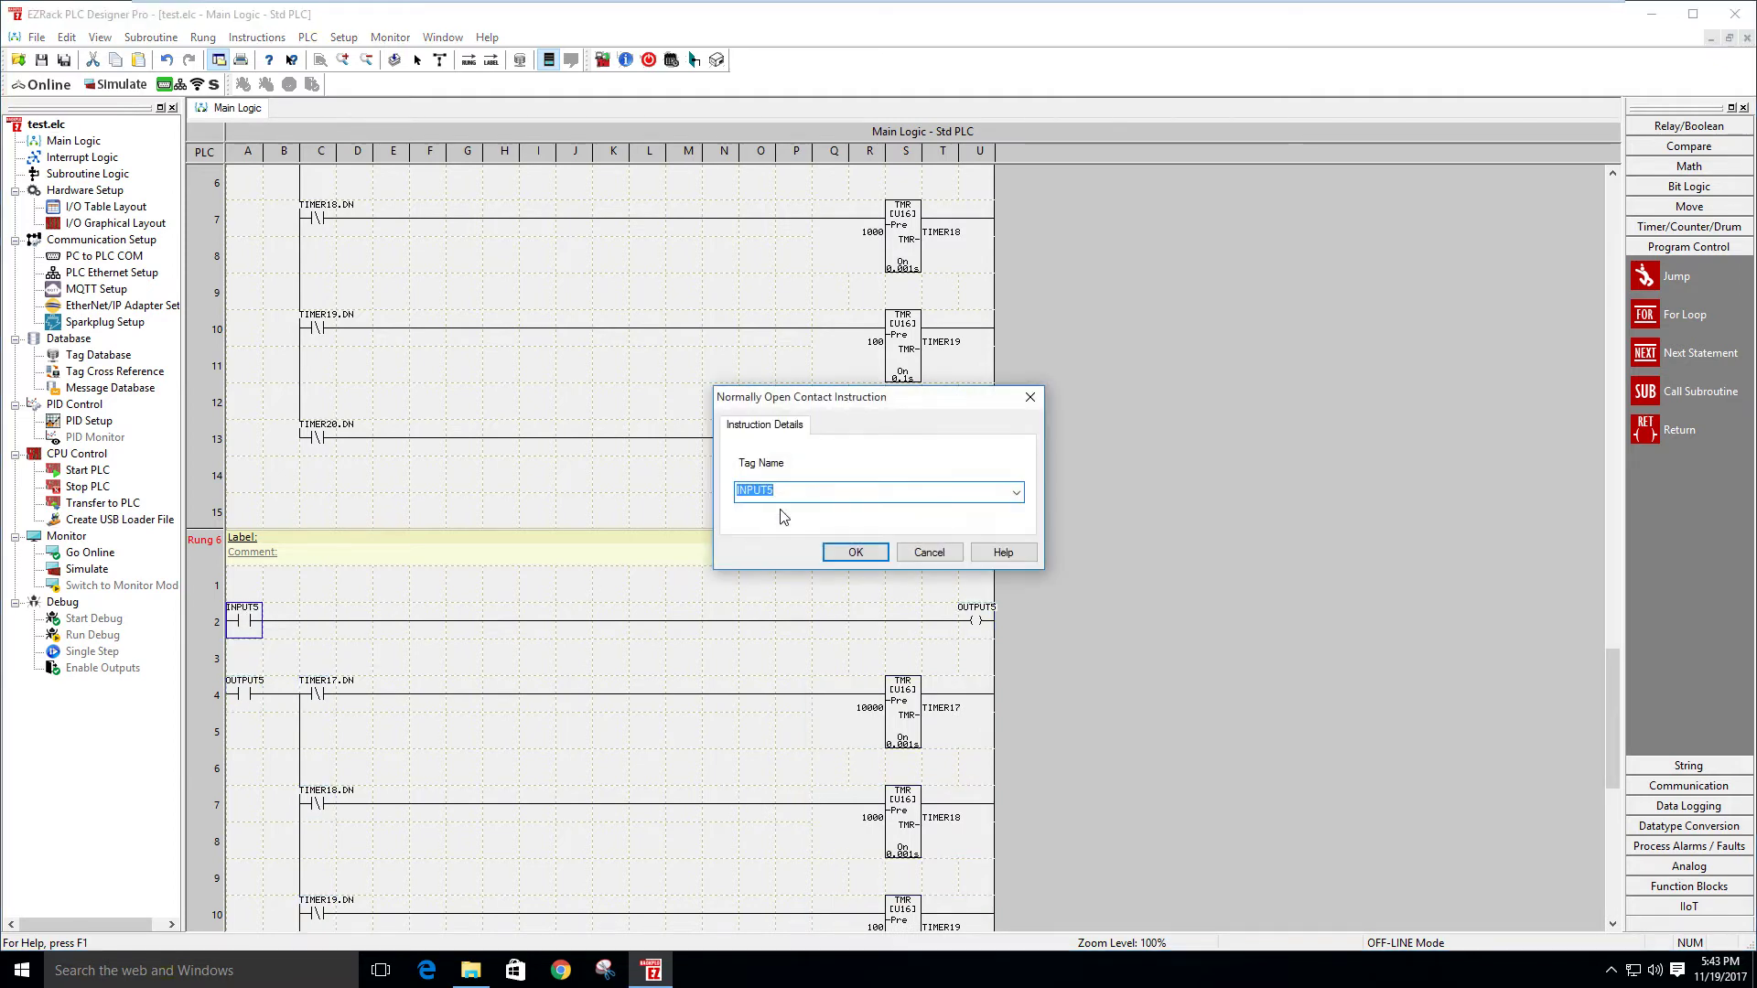
click(817, 496)
key(BackSpace)
text(6)
click(850, 554)
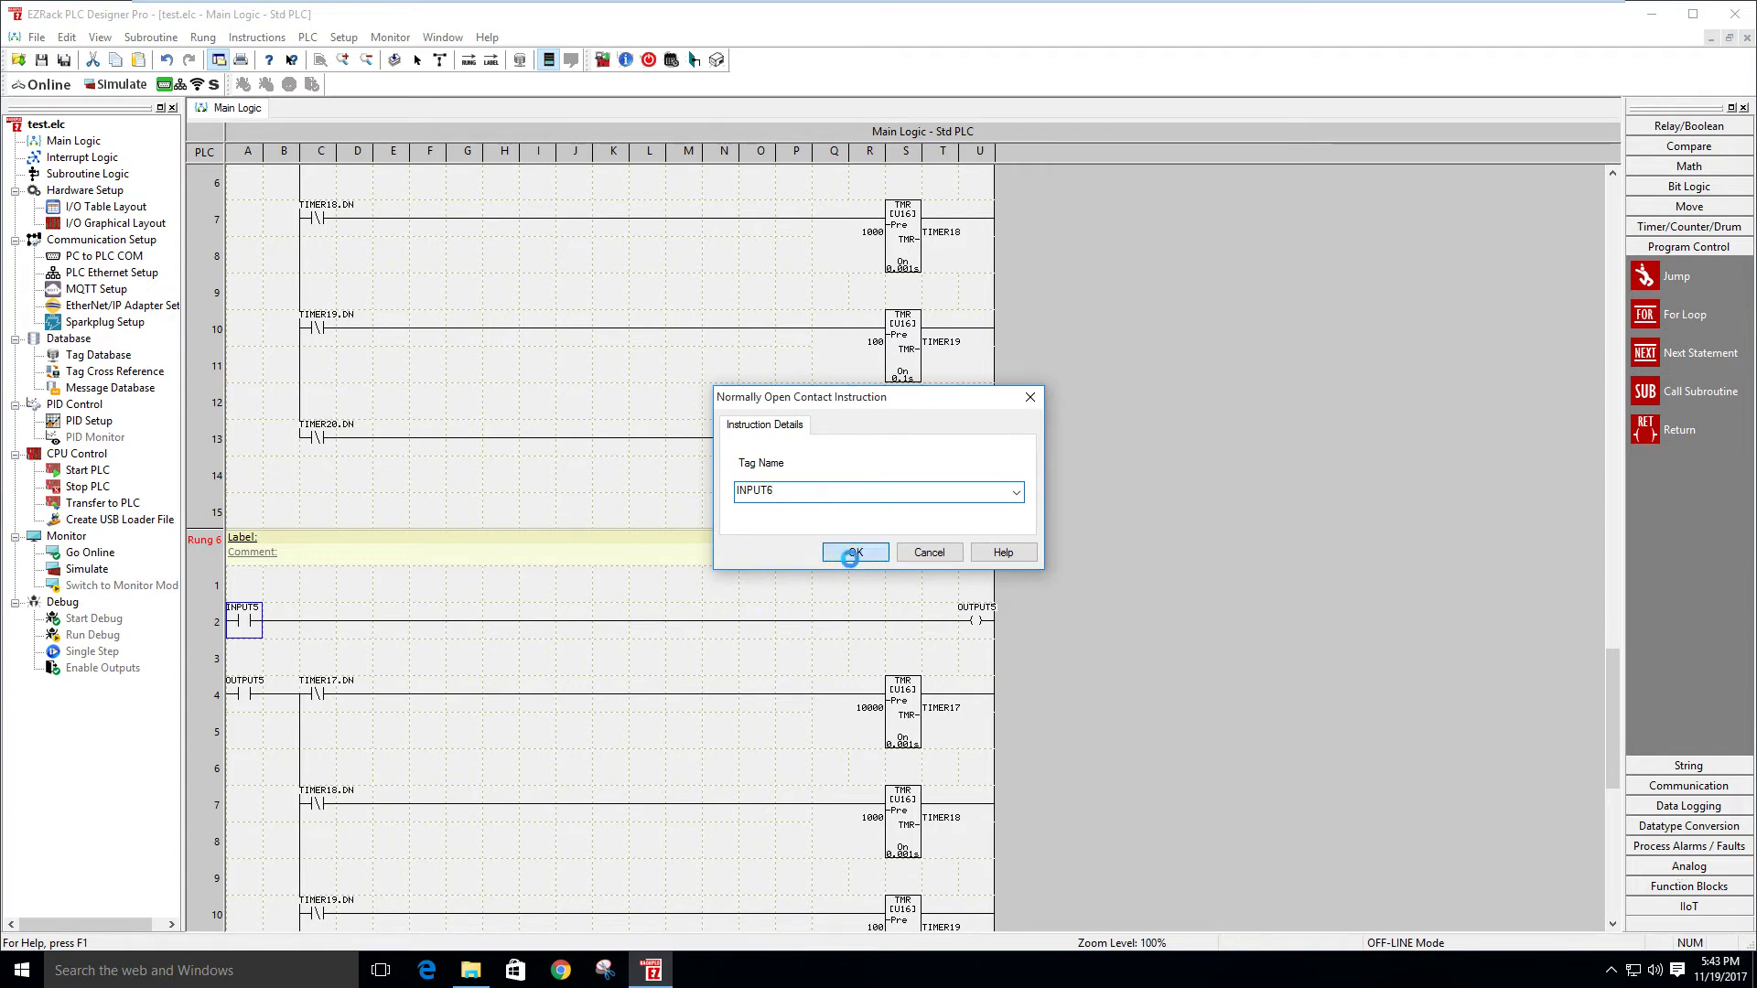
Assign the tag OUTPUT6 to Rung 6's output coil in row 2 and to the normally open contact in row 4
click(972, 620)
double_click(972, 620)
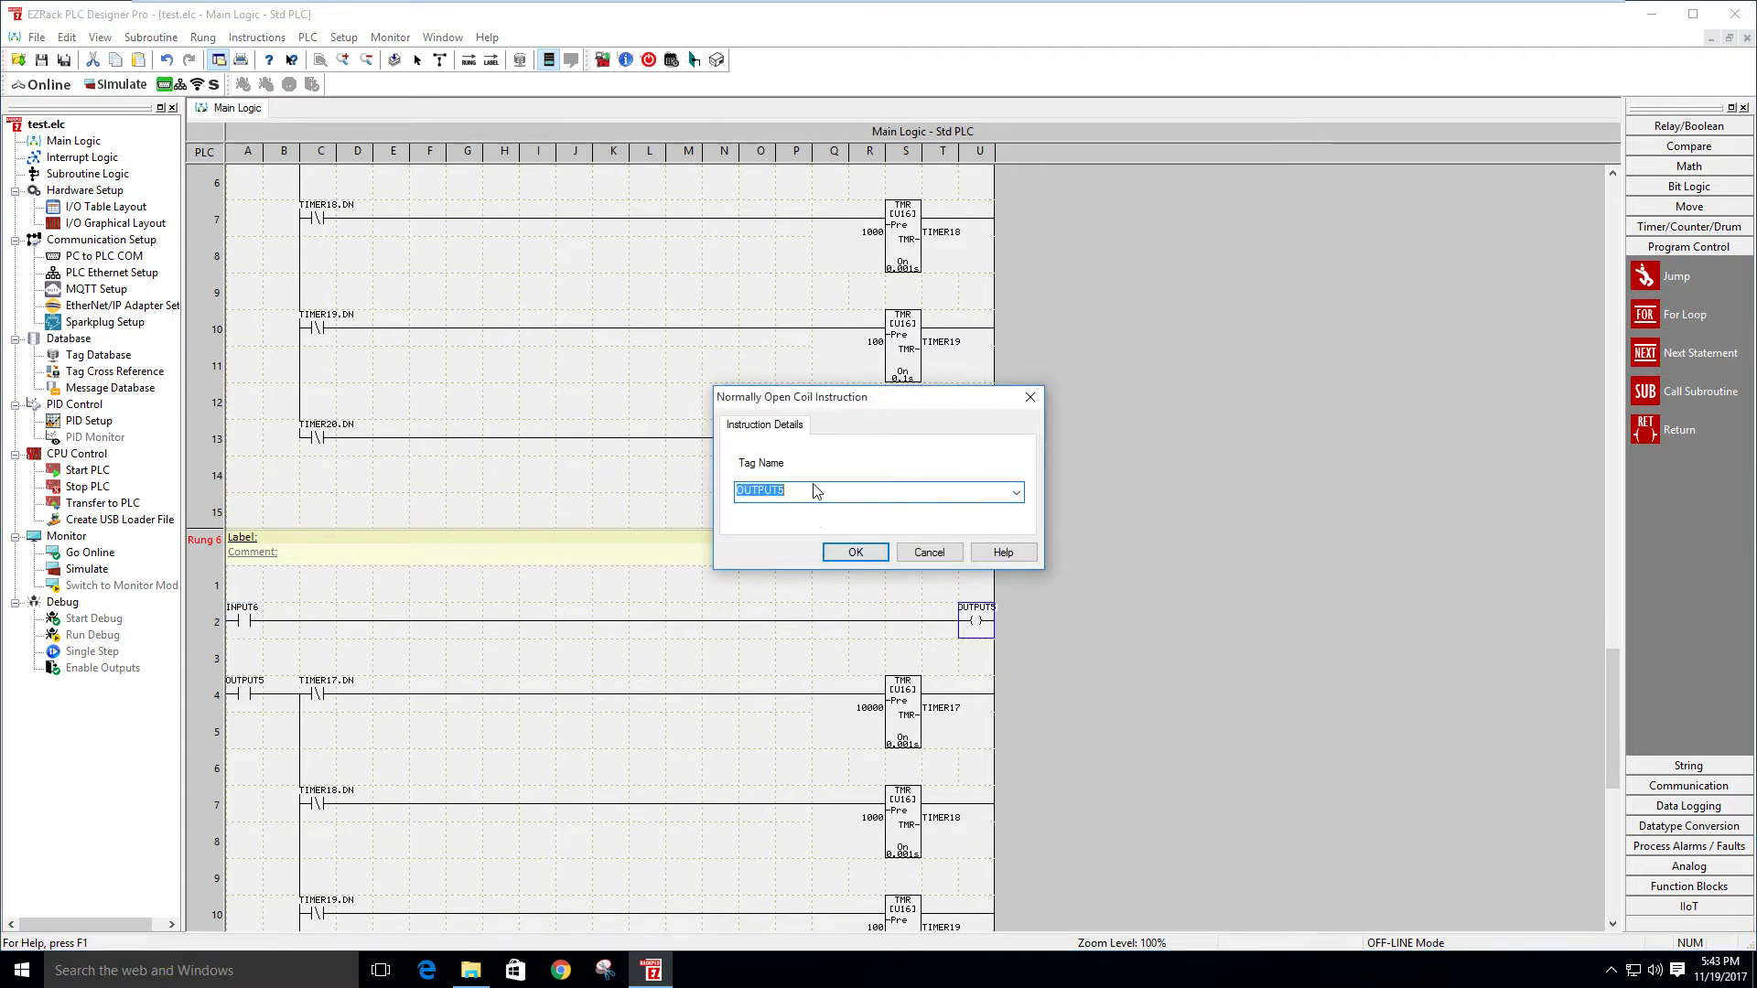
click(810, 488)
text(6)
click(854, 552)
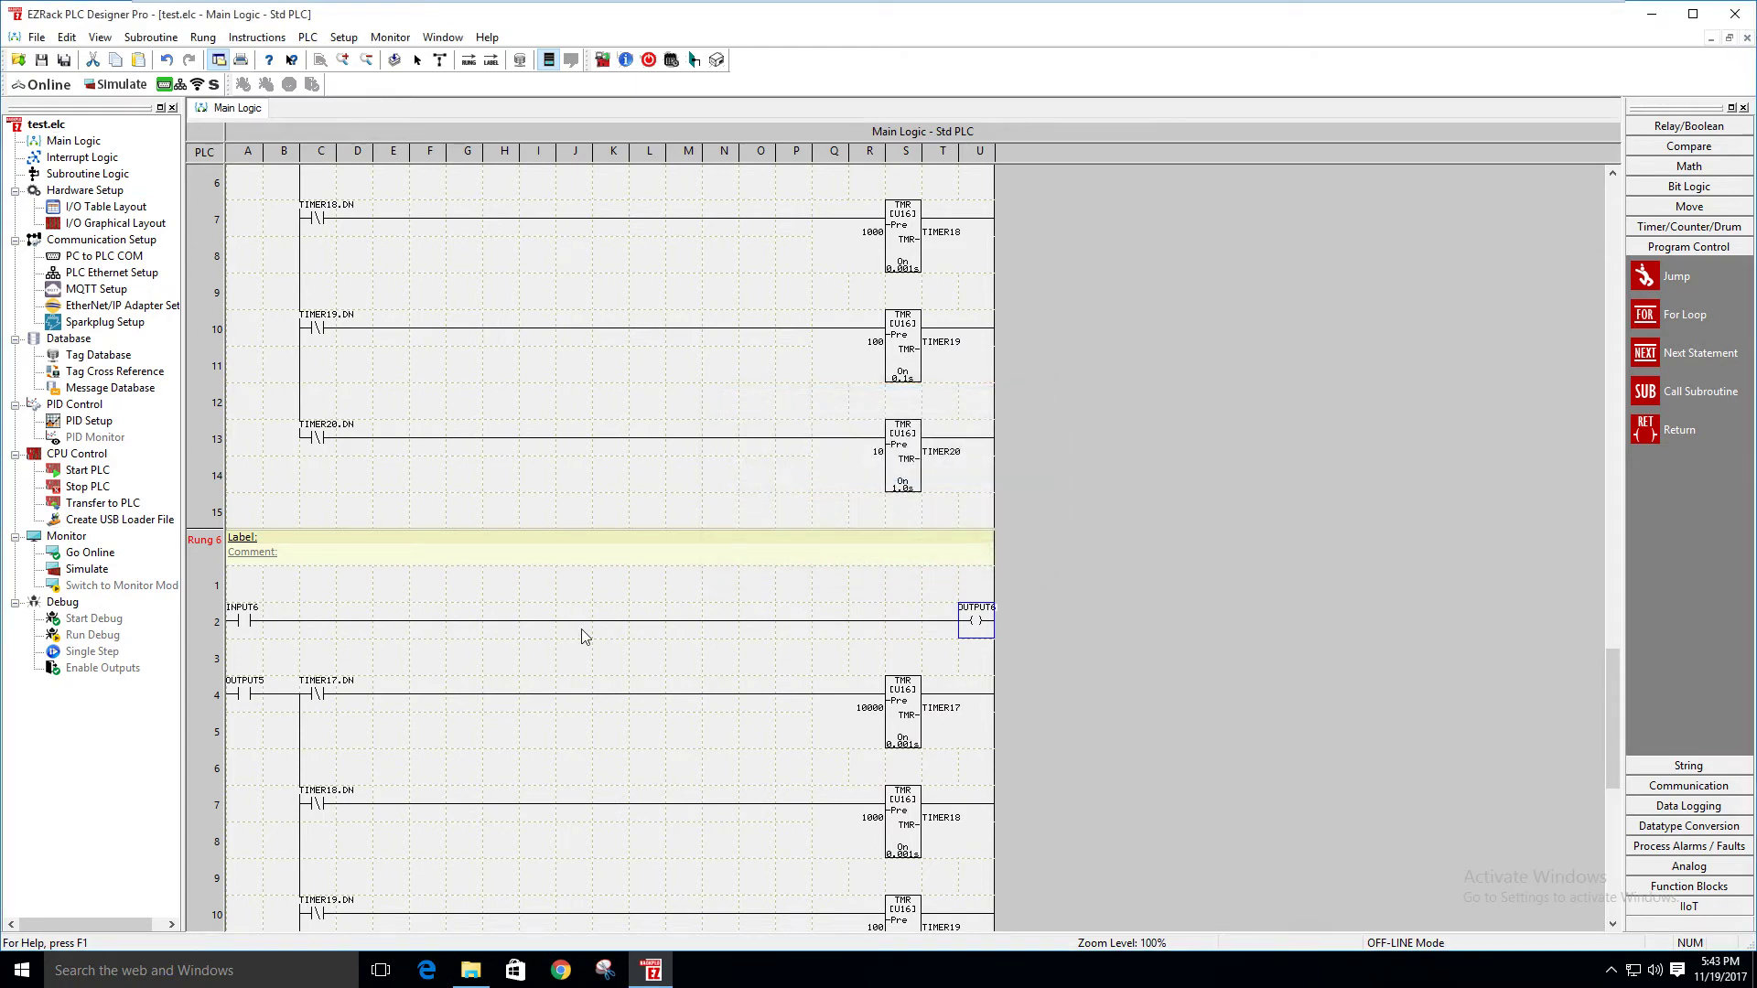
double_click(256, 692)
click(817, 498)
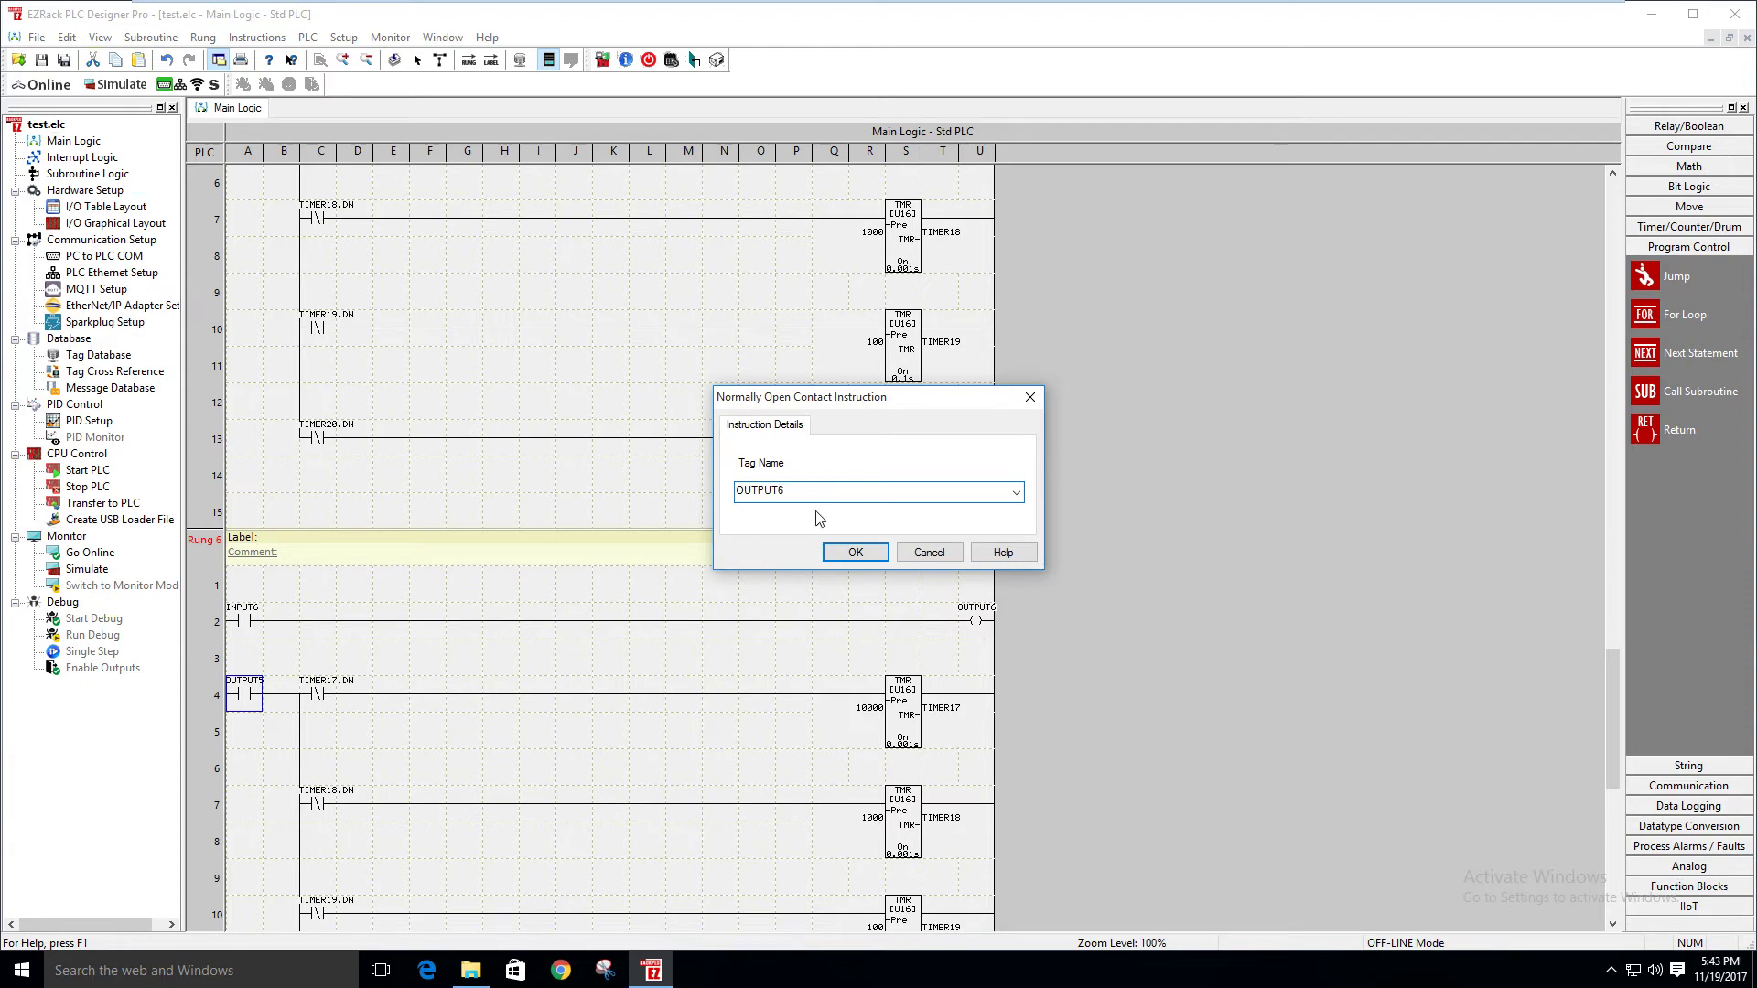
click(855, 552)
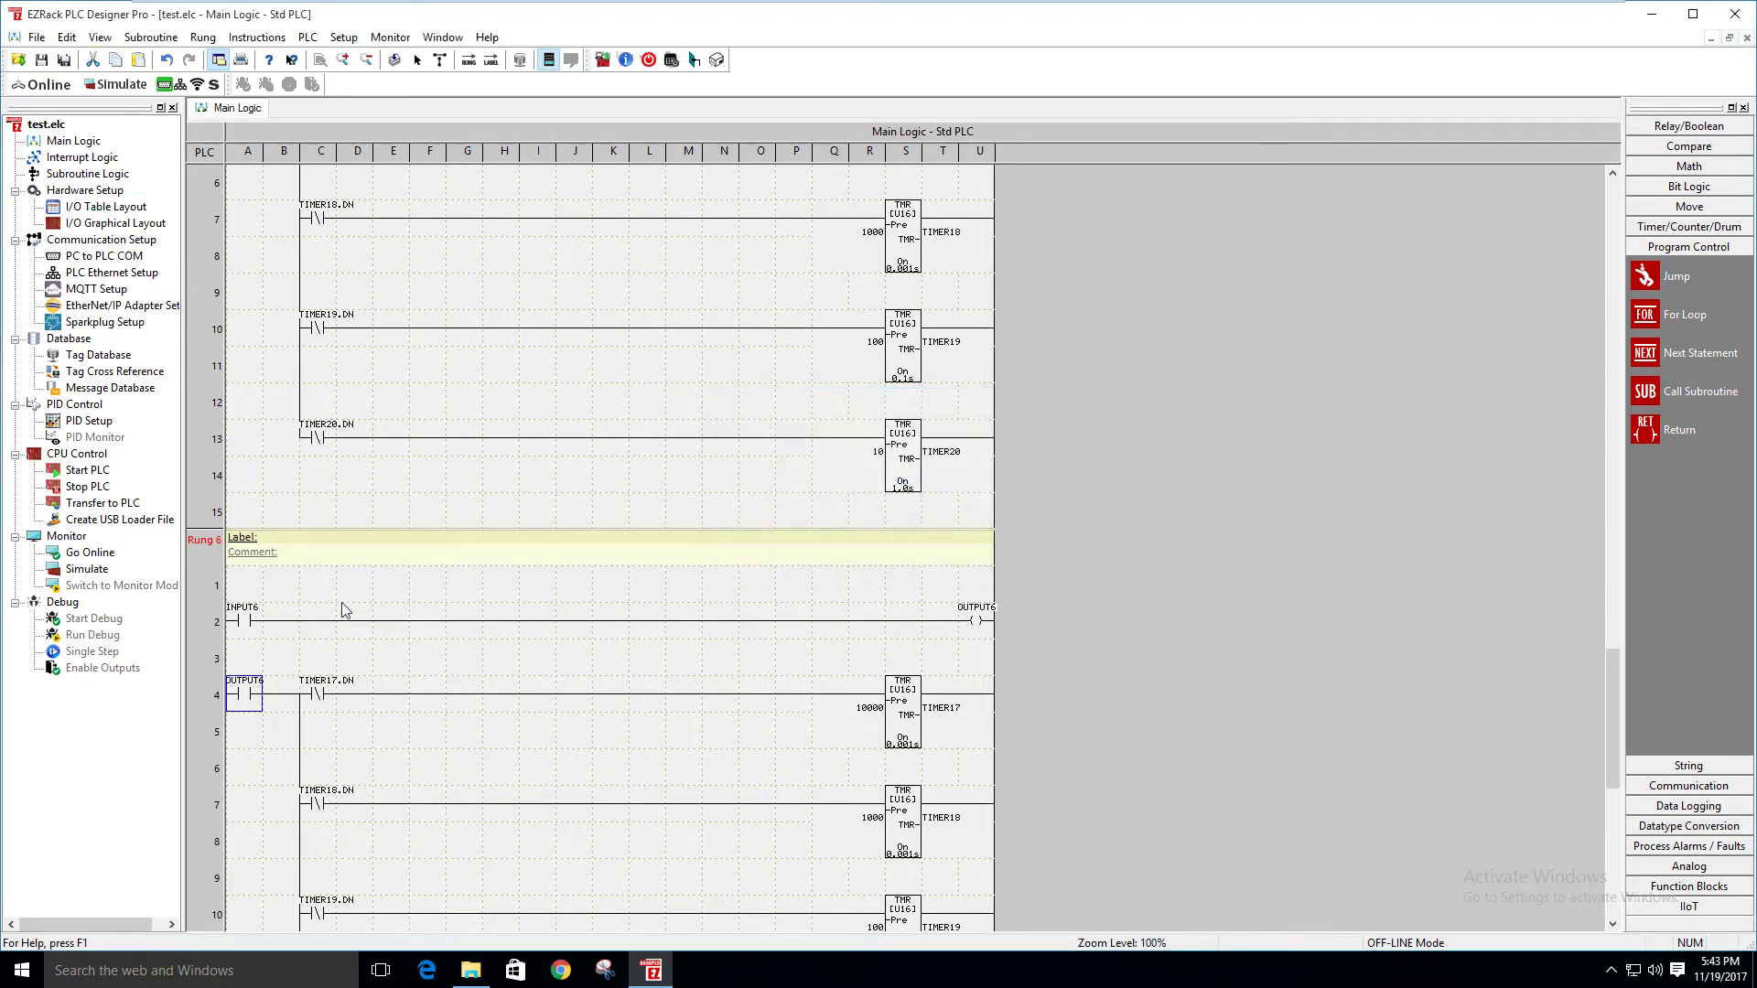
Set Rung 6's row 4 timer register to TIMER21 and its normally closed contact to TIMER21.DN
double_click(893, 703)
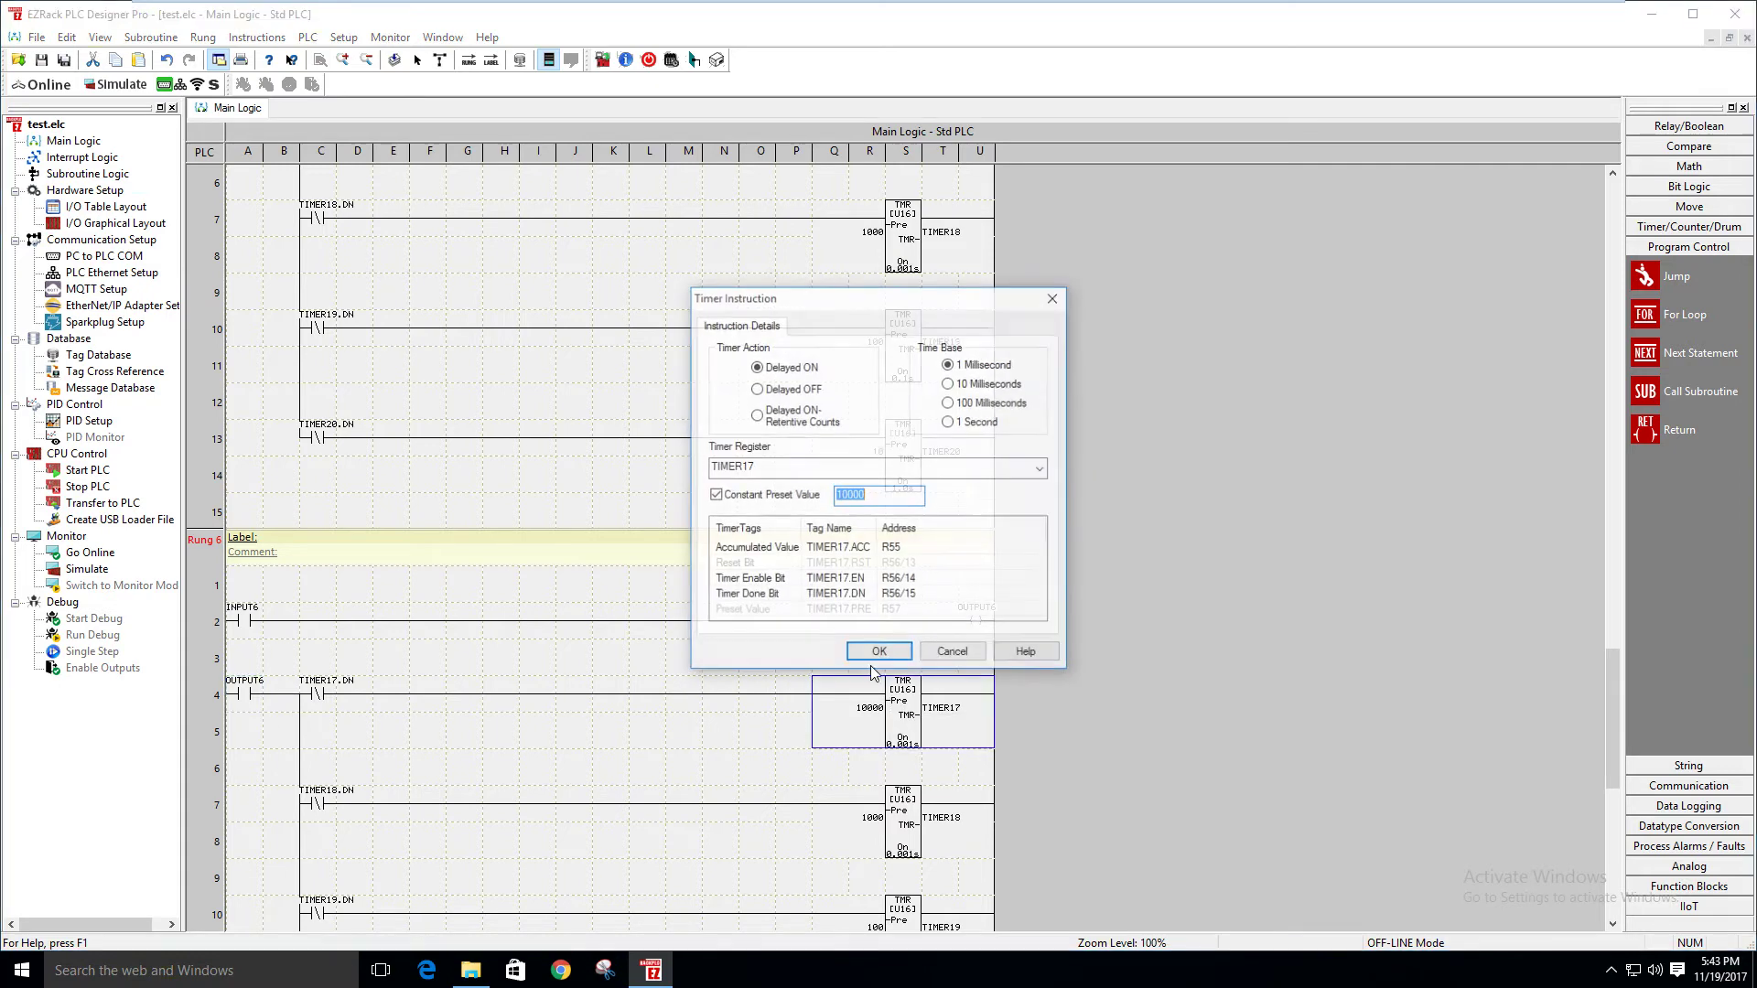
click(768, 465)
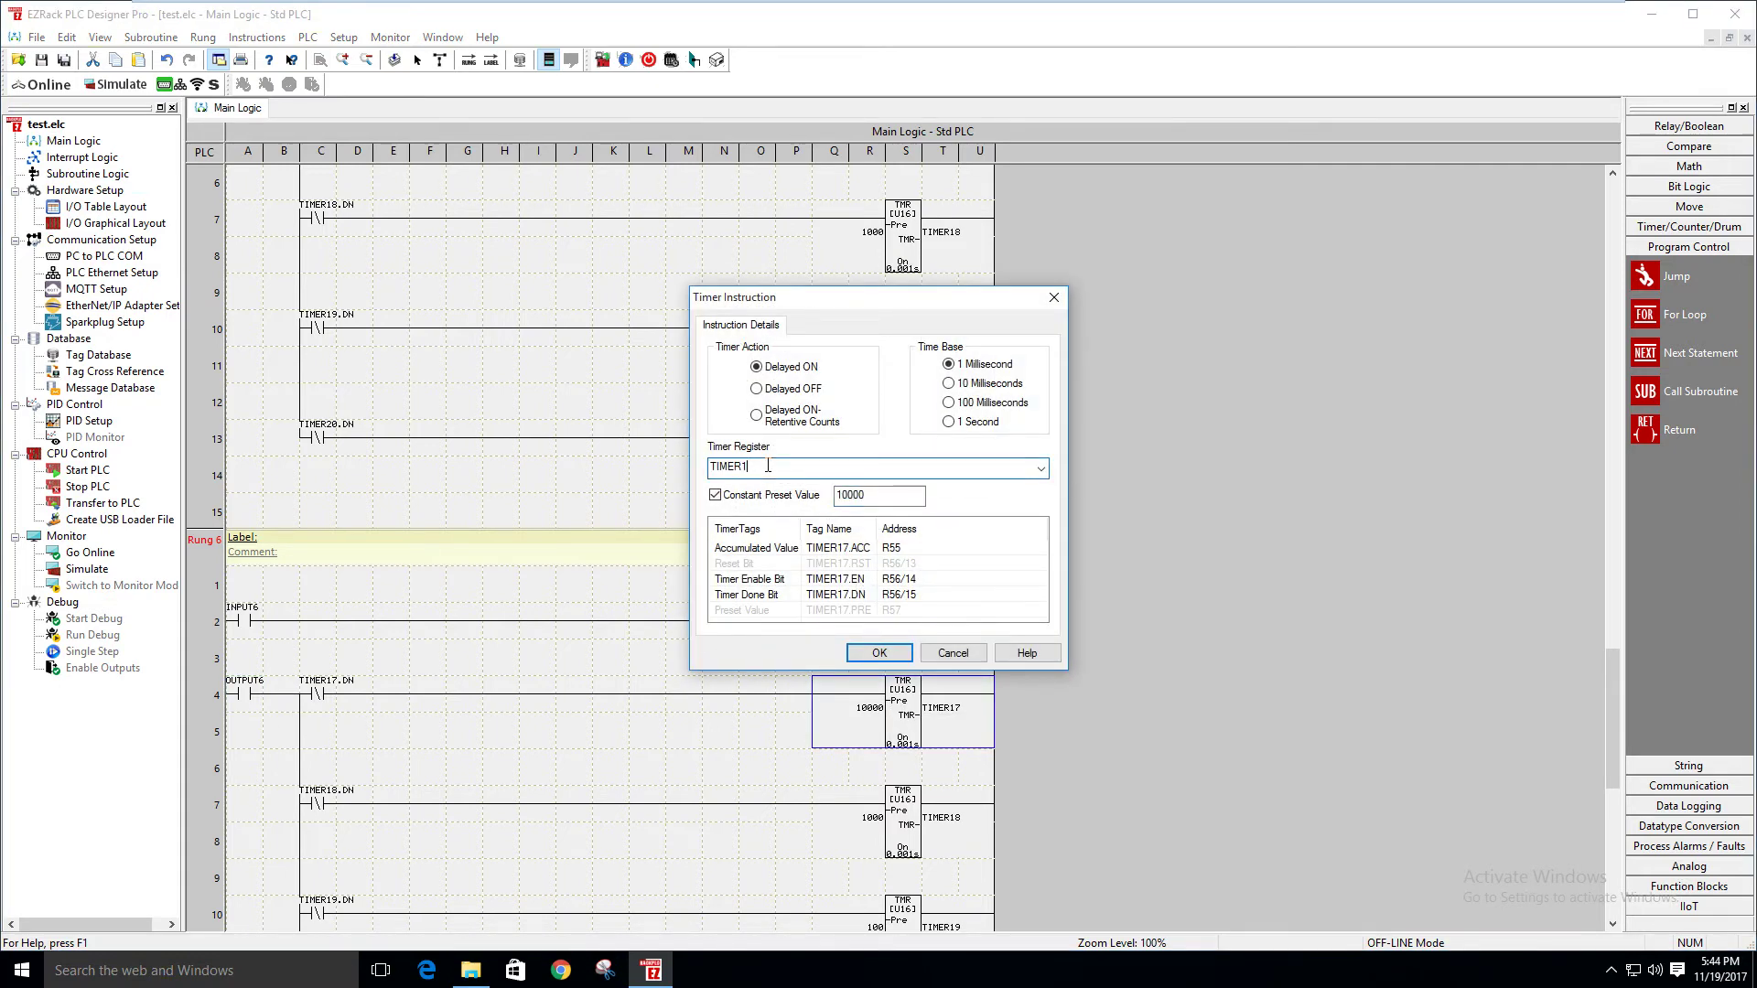
text(21)
click(879, 653)
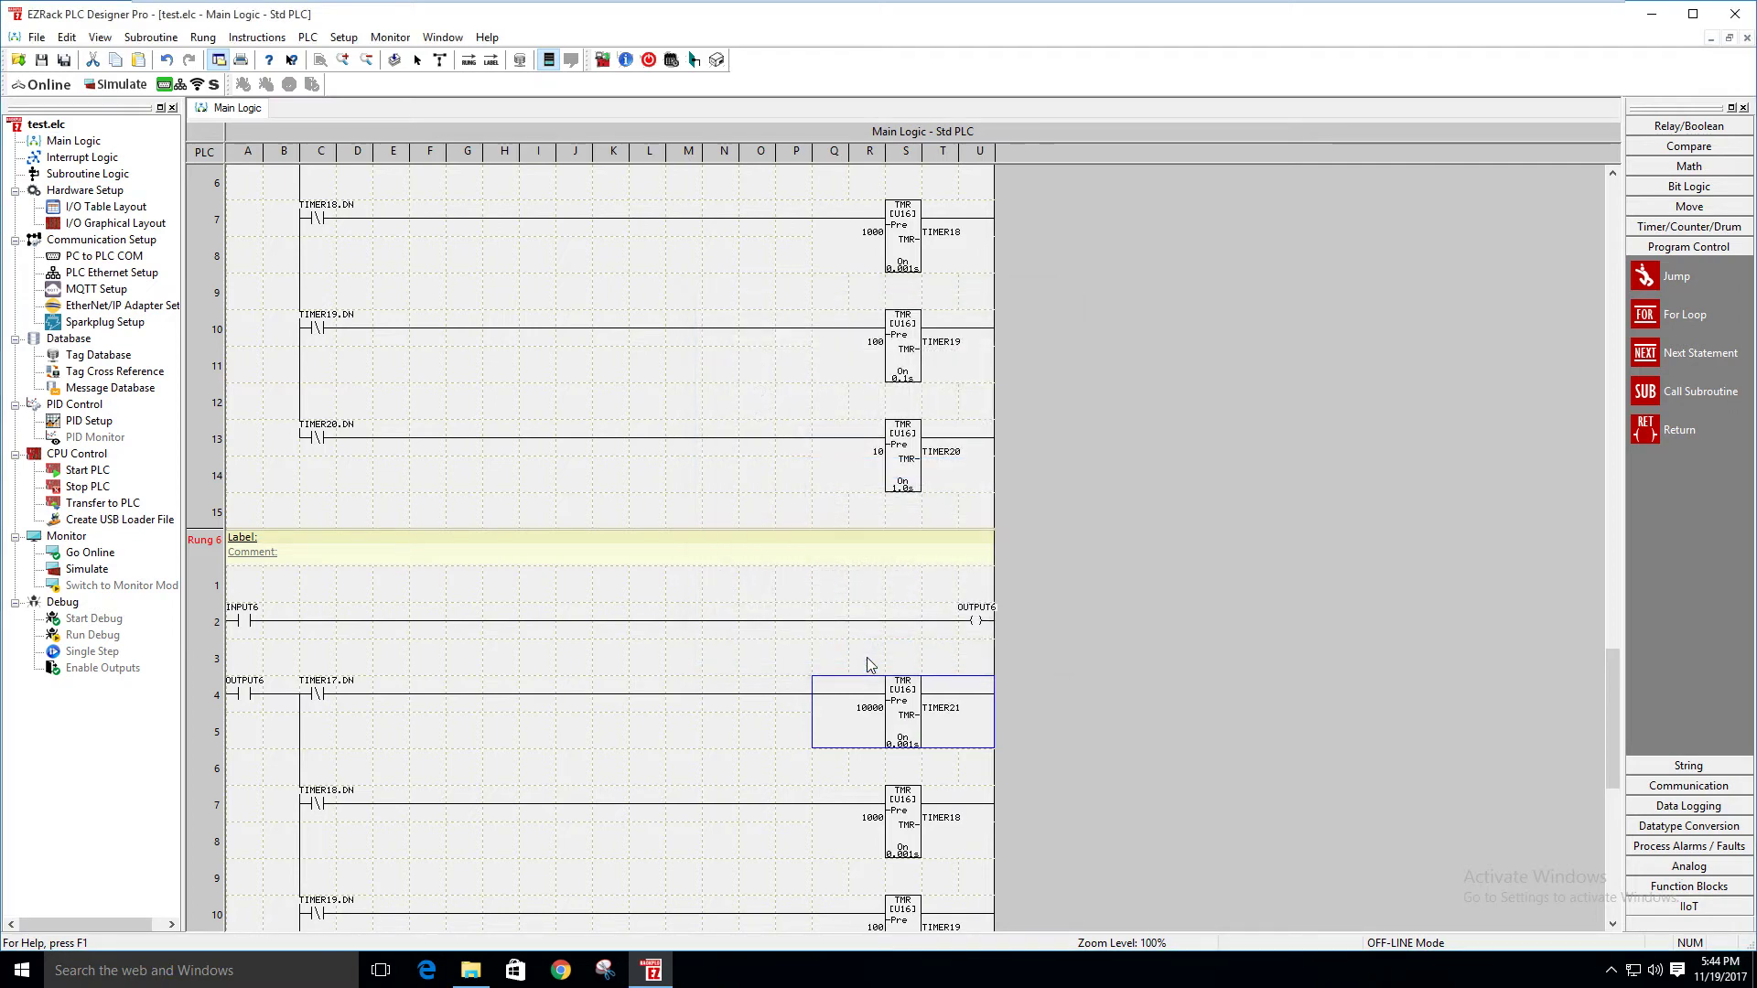
double_click(321, 696)
click(778, 492)
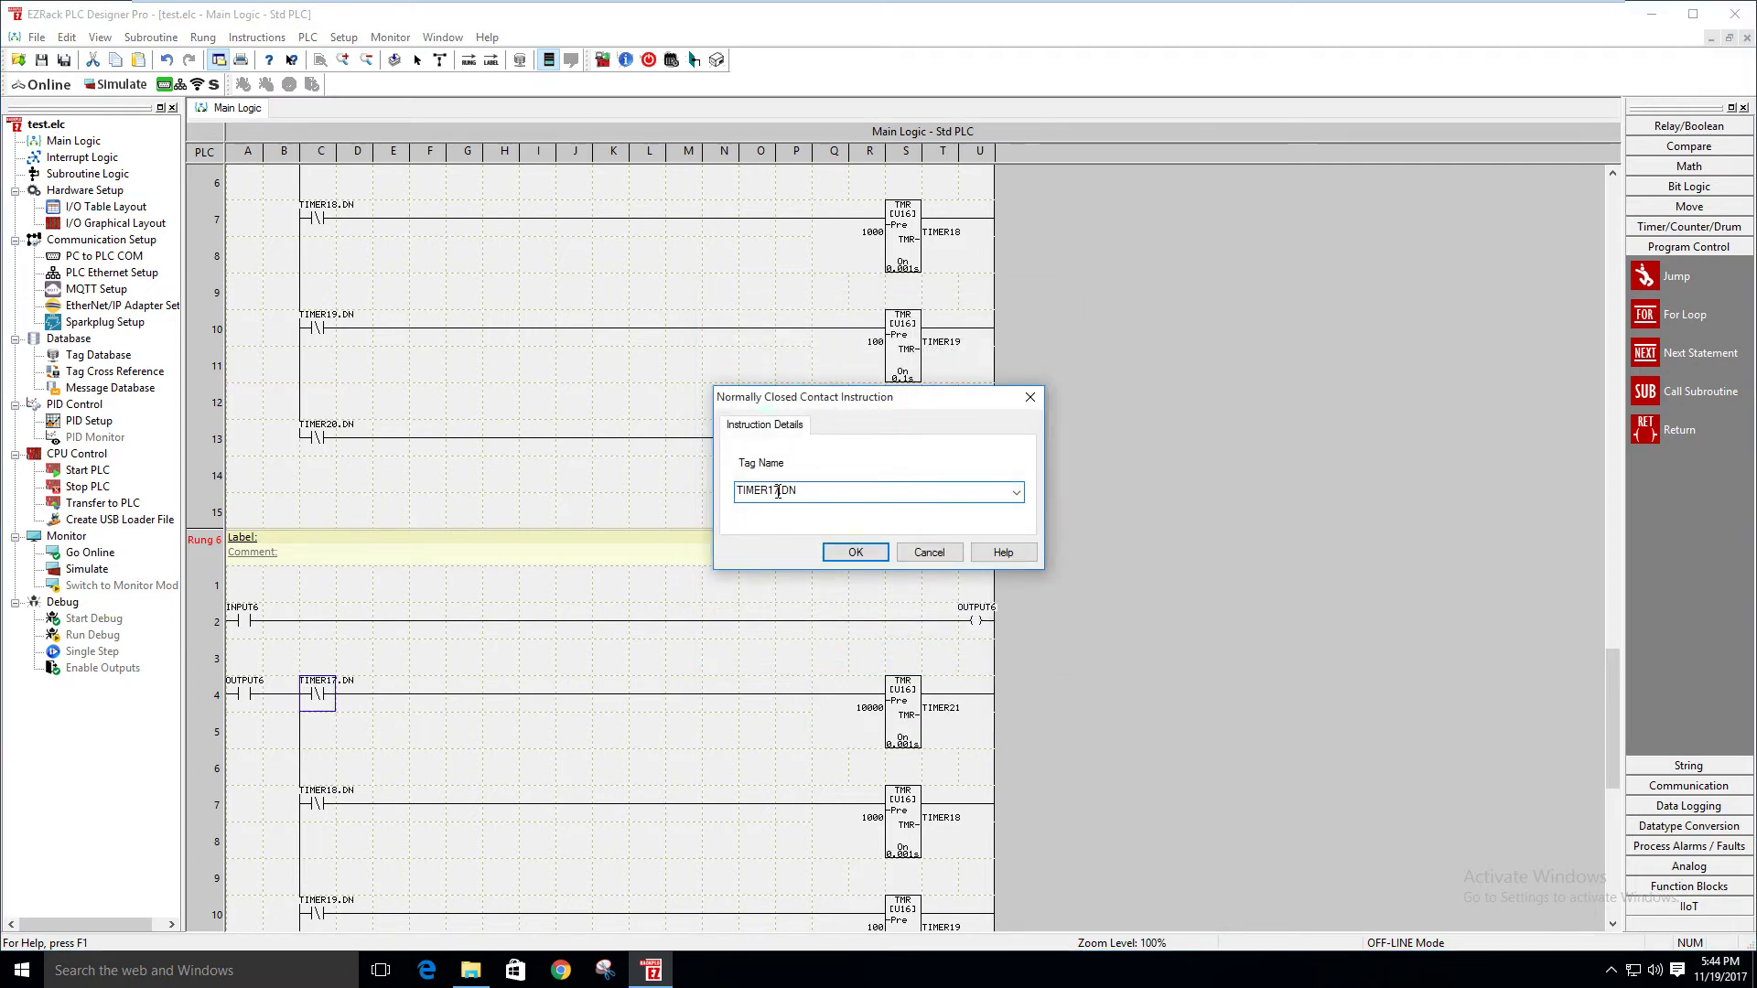
text(21)
click(856, 553)
Change the timer register of the row 7 timer in Rung 6 to TIMER22
scroll(908, 732, down, 2)
scroll(909, 732, down, 1)
double_click(904, 596)
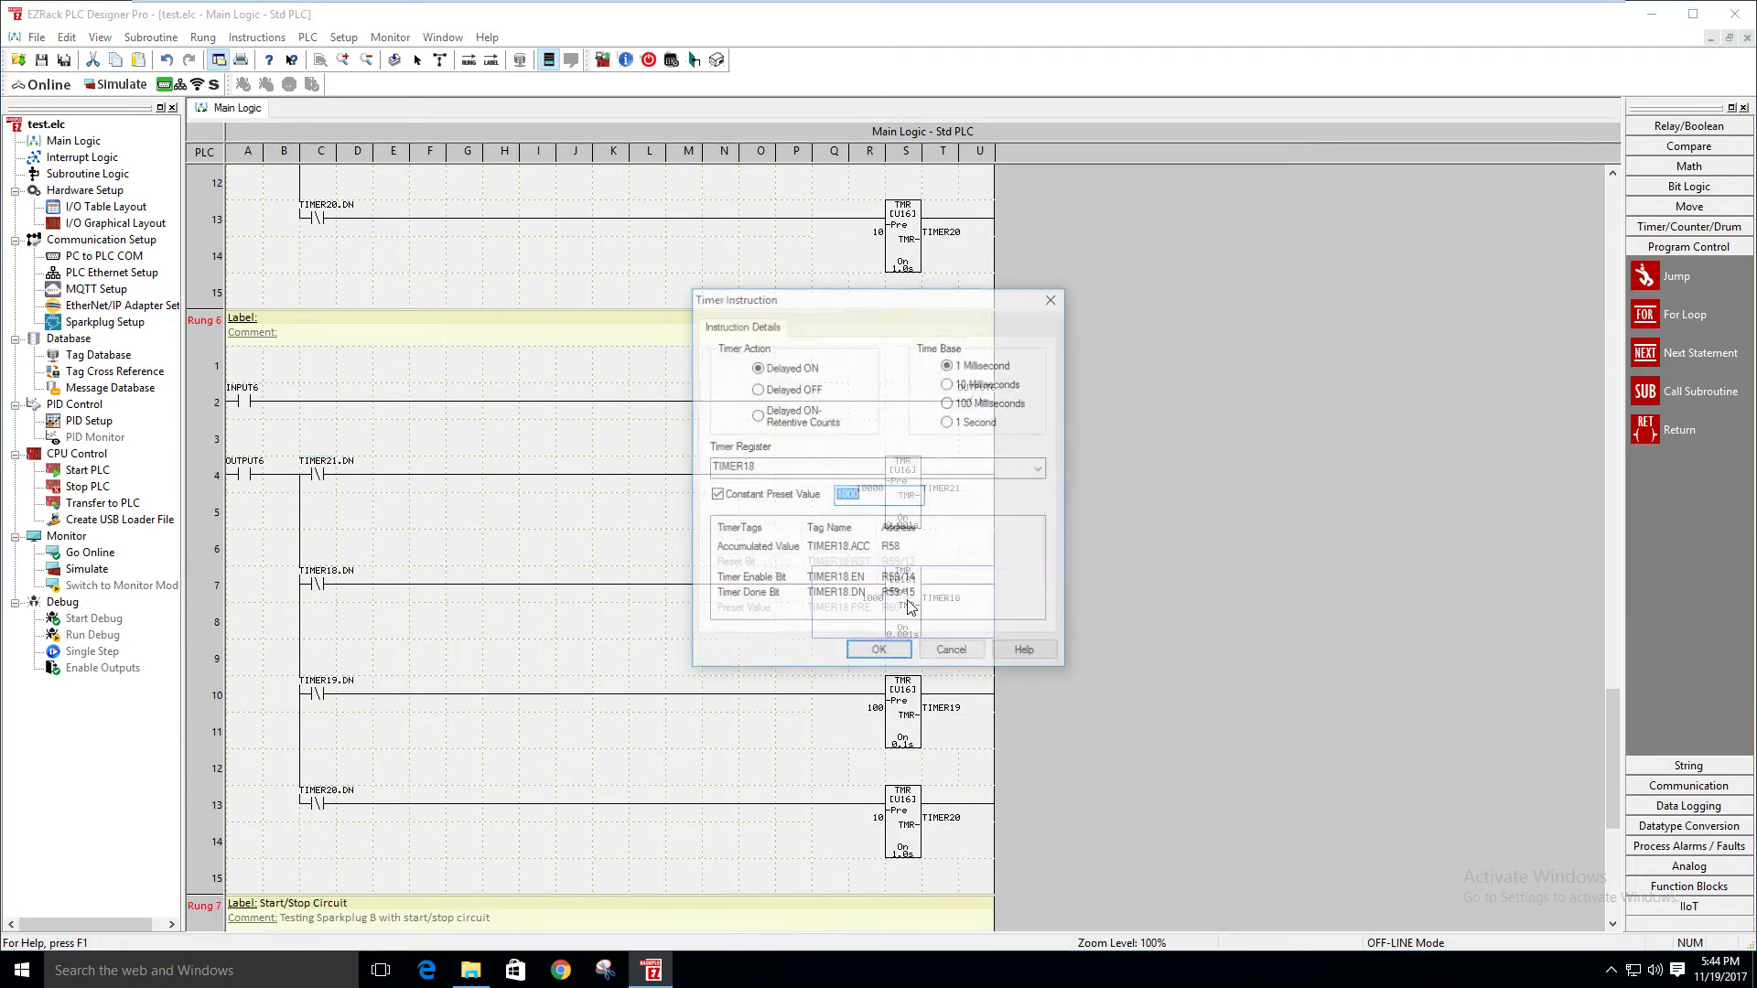
double_click(760, 467)
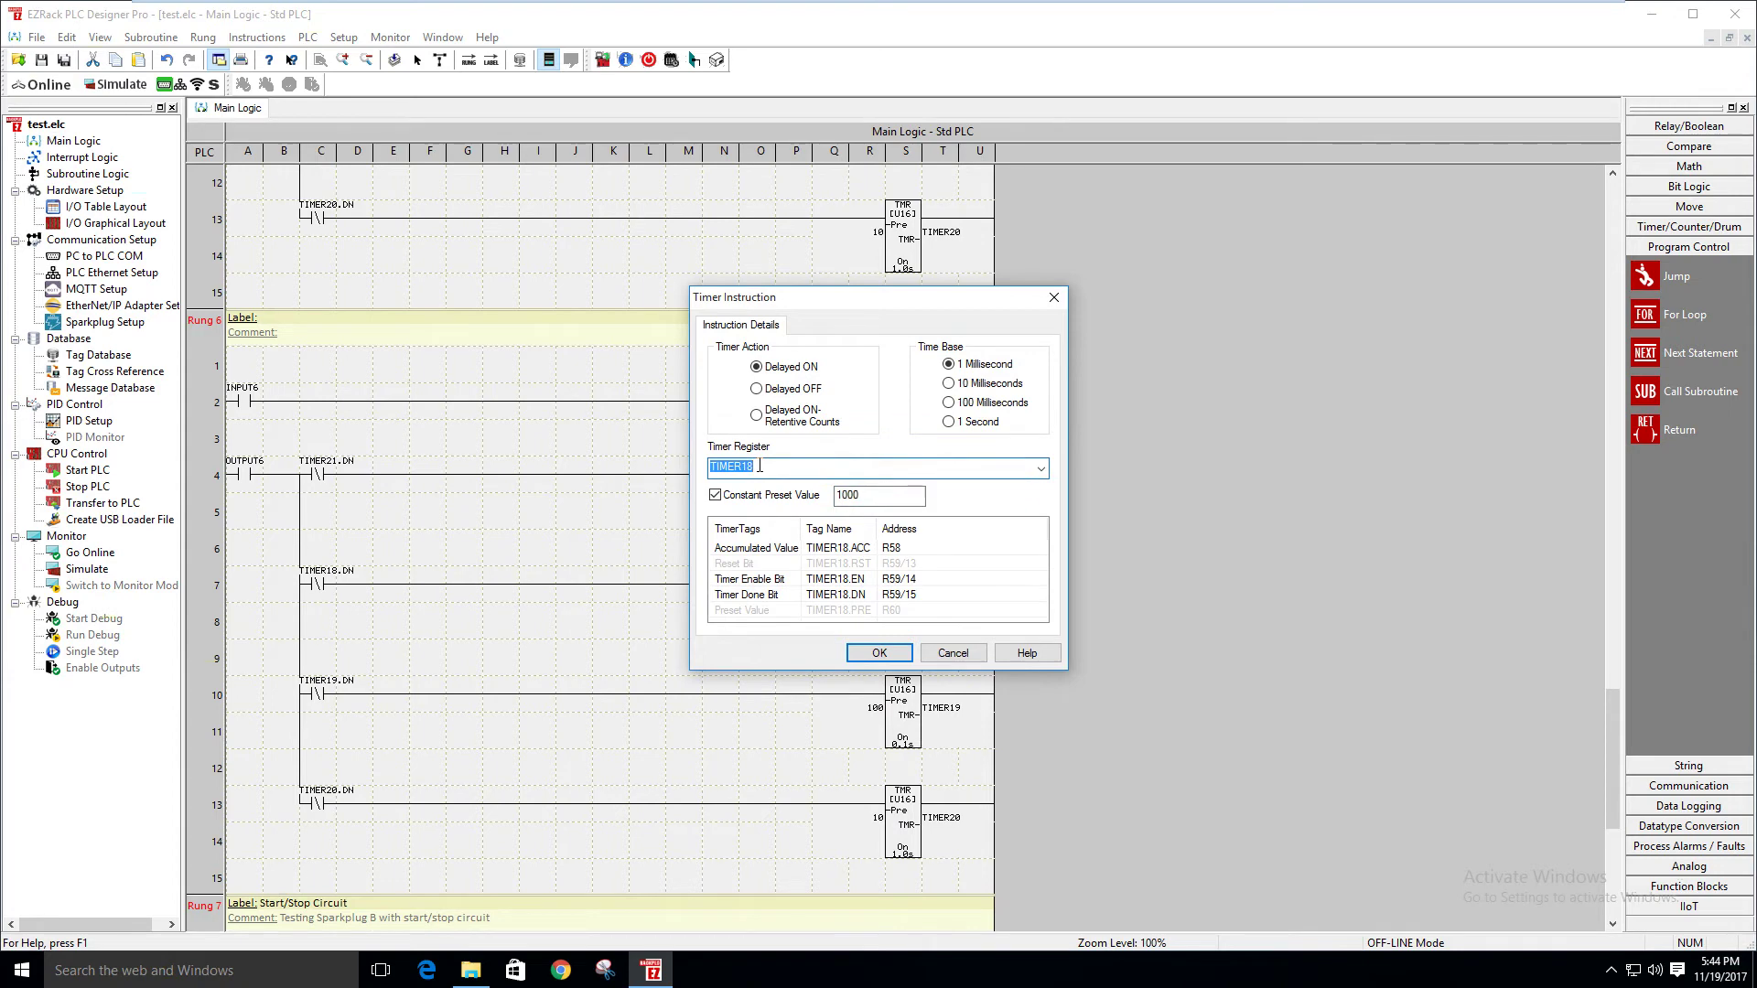
click(759, 467)
click(879, 653)
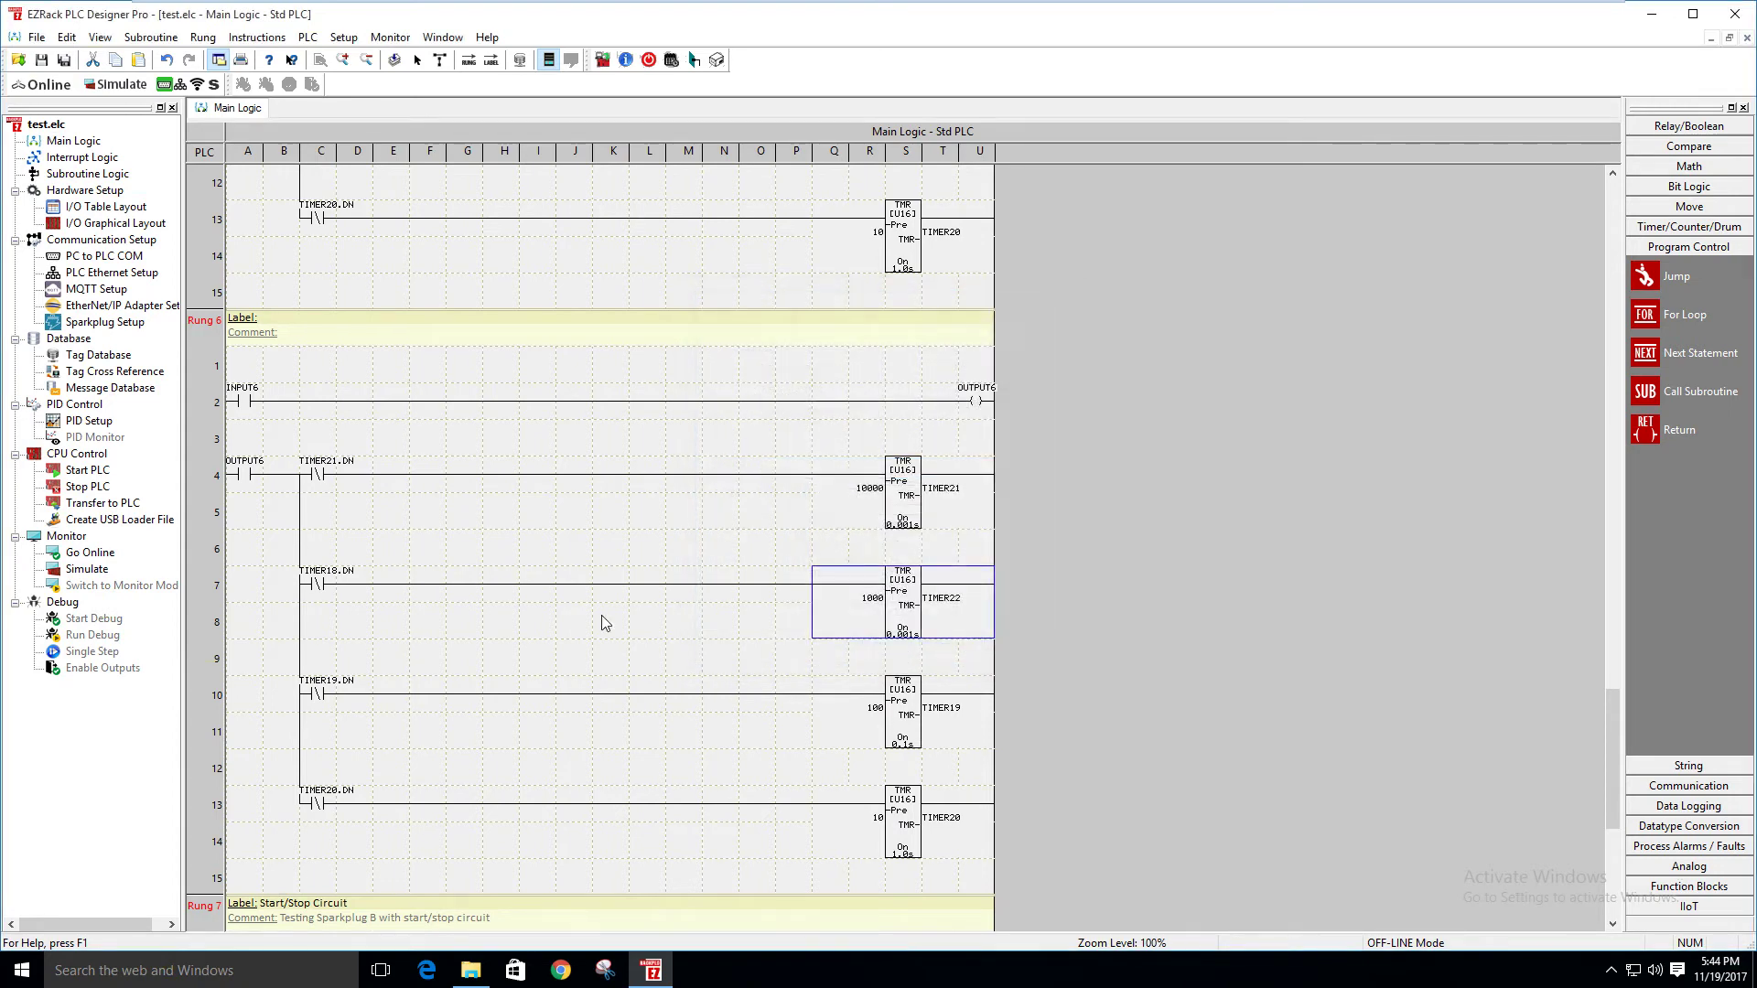
Change the tag of the normally closed contact in row 7 of Rung 6 to TIMER22.DN
double_click(322, 583)
click(775, 490)
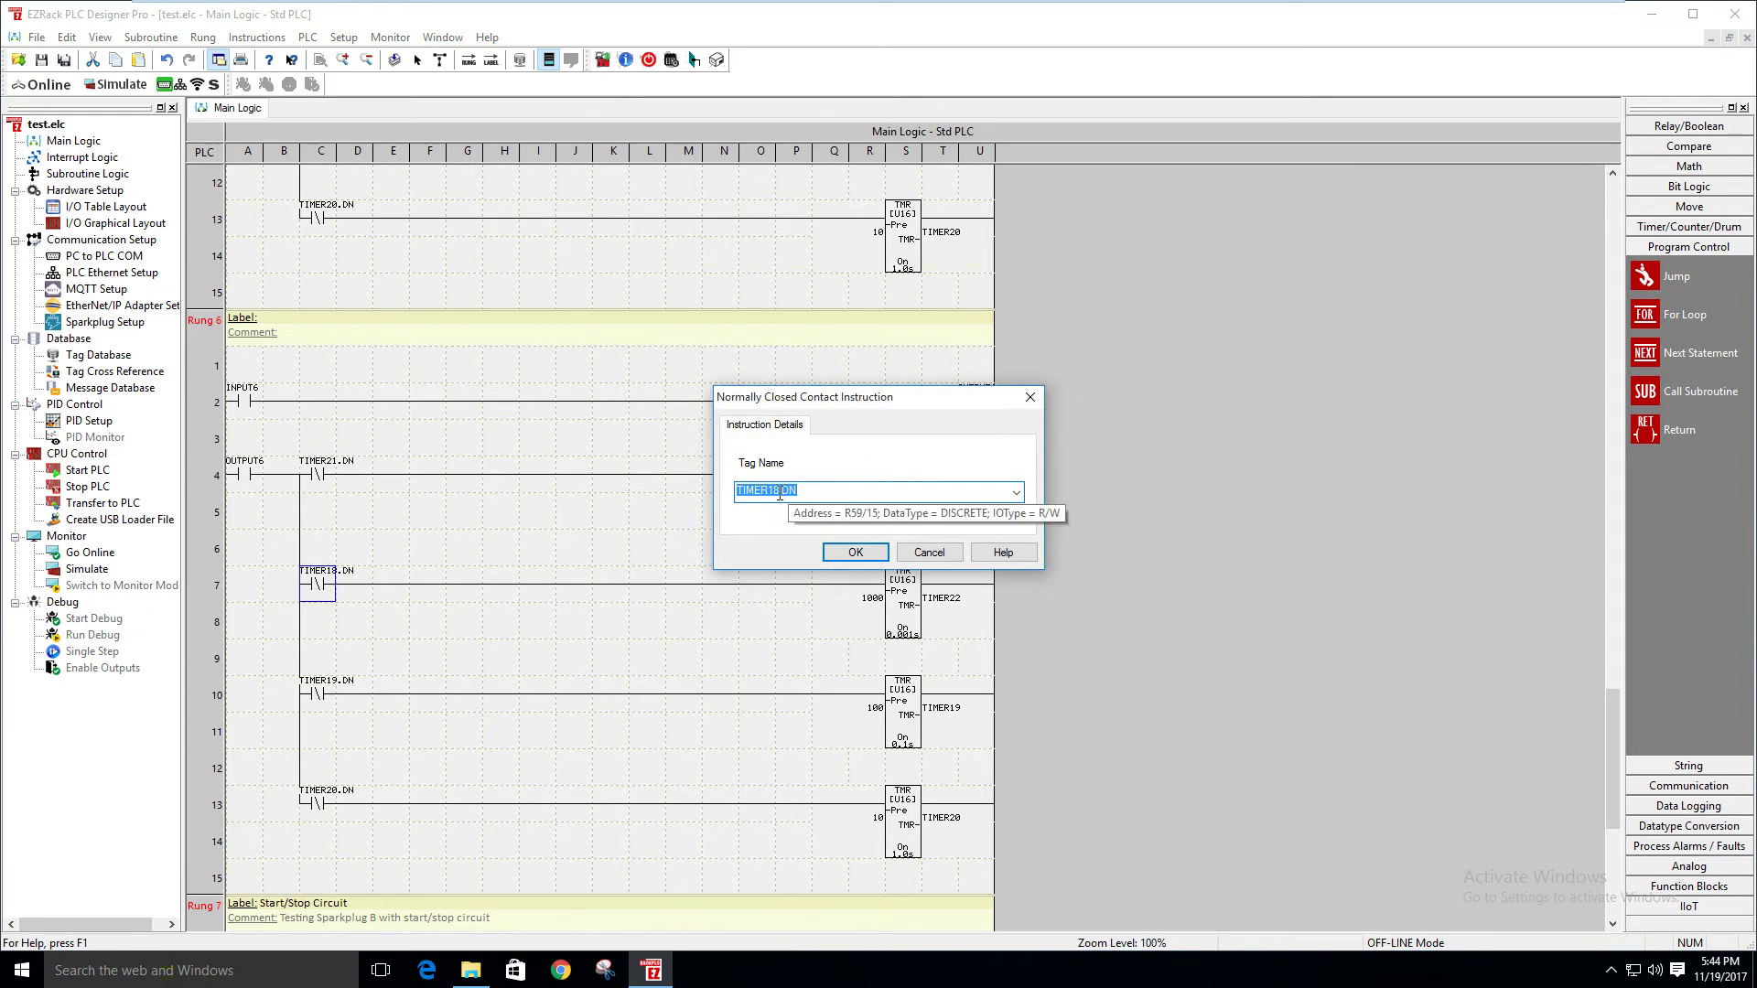
key(BackSpace)
key(BackSpace)
text(2)
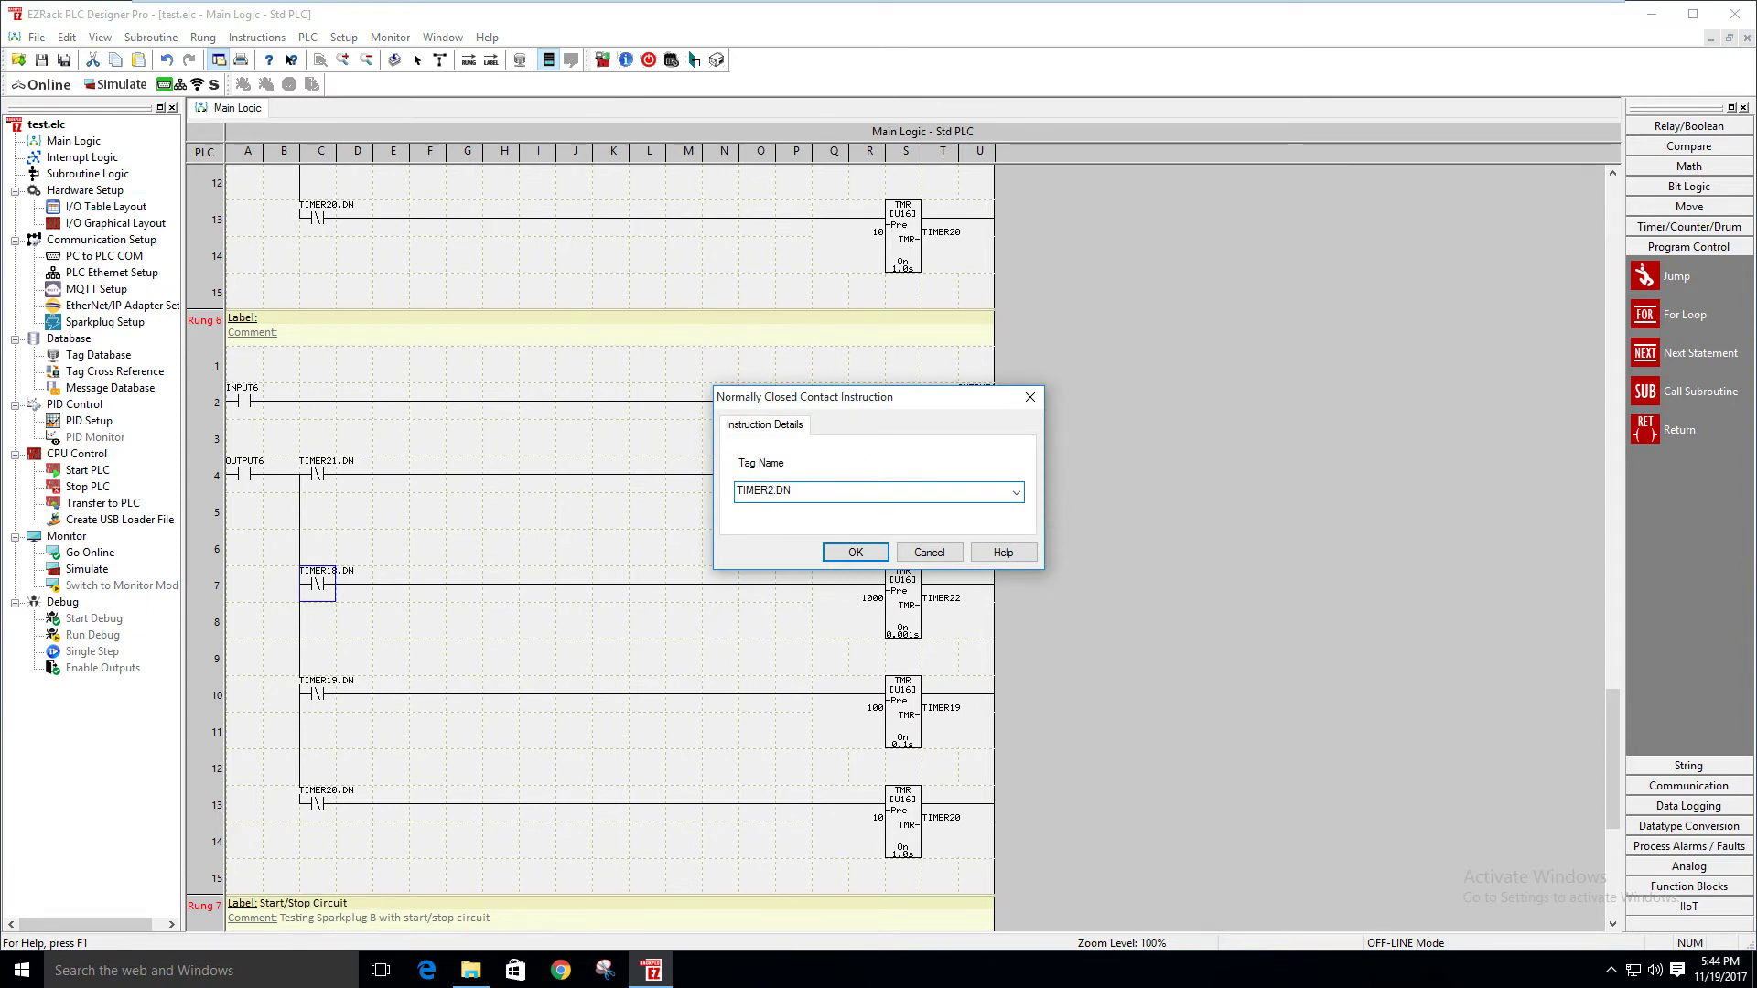
text(2)
click(856, 553)
Set Rung 6's row 10 timer register to TIMER23 and its normally closed contact to TIMER23.DN
double_click(919, 732)
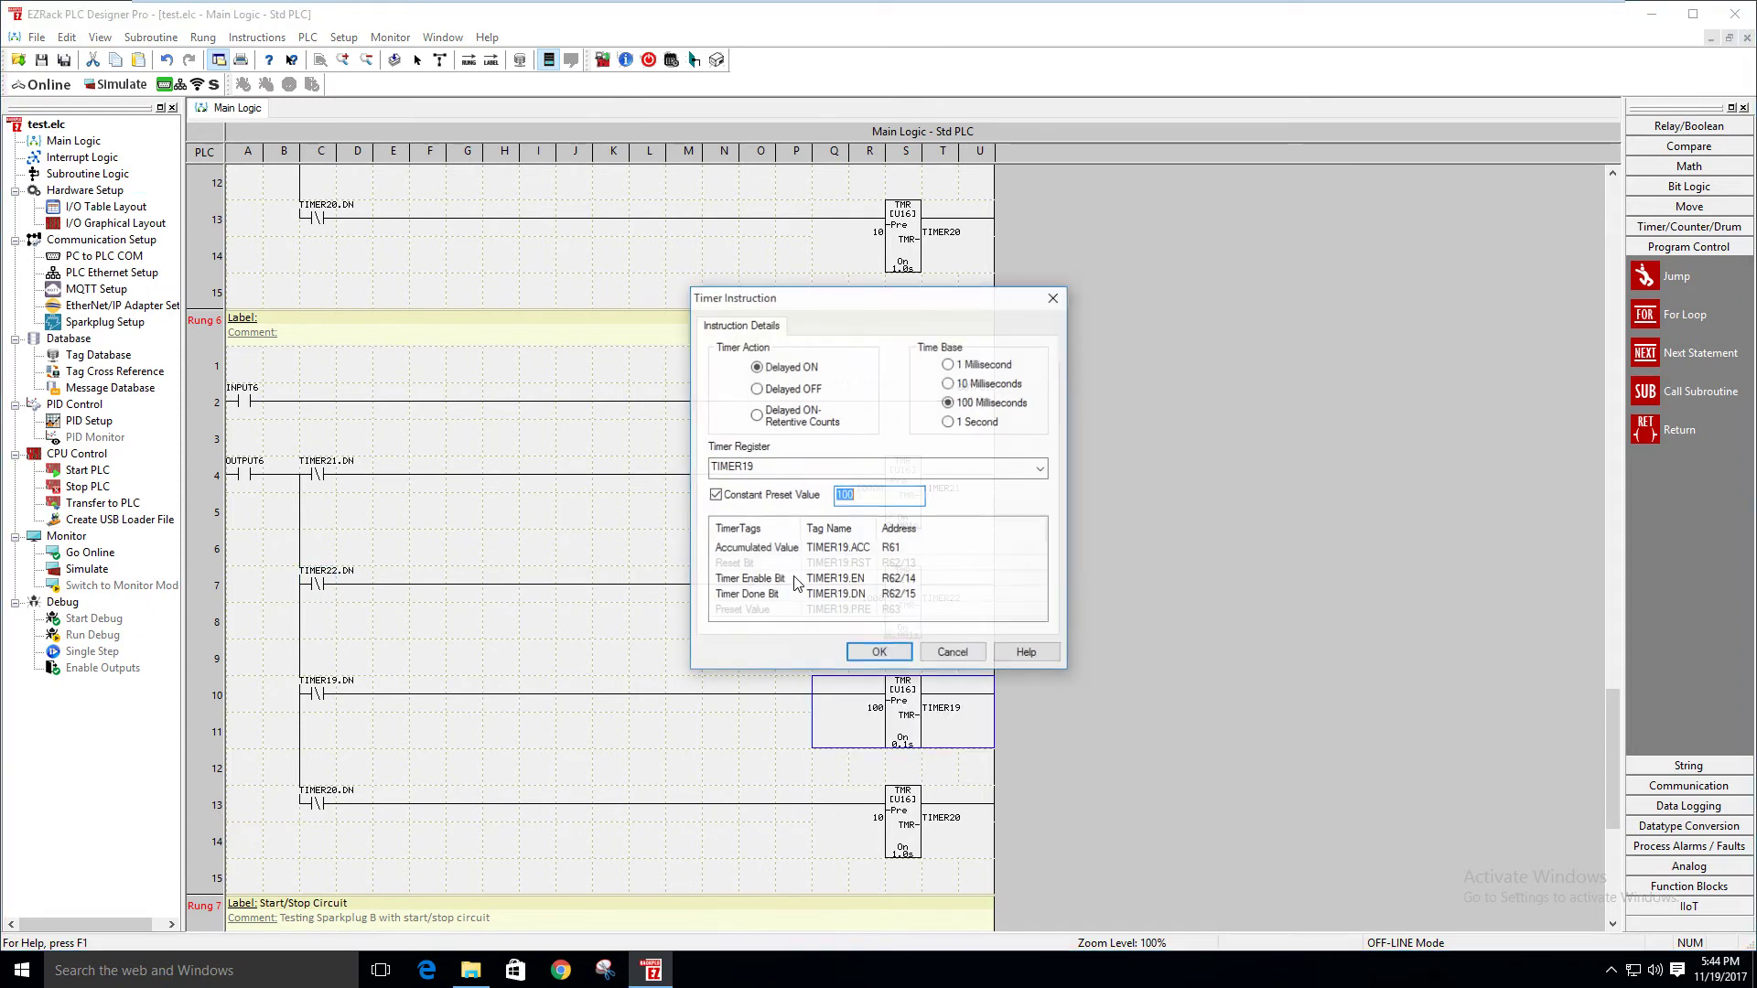
click(756, 466)
click(756, 467)
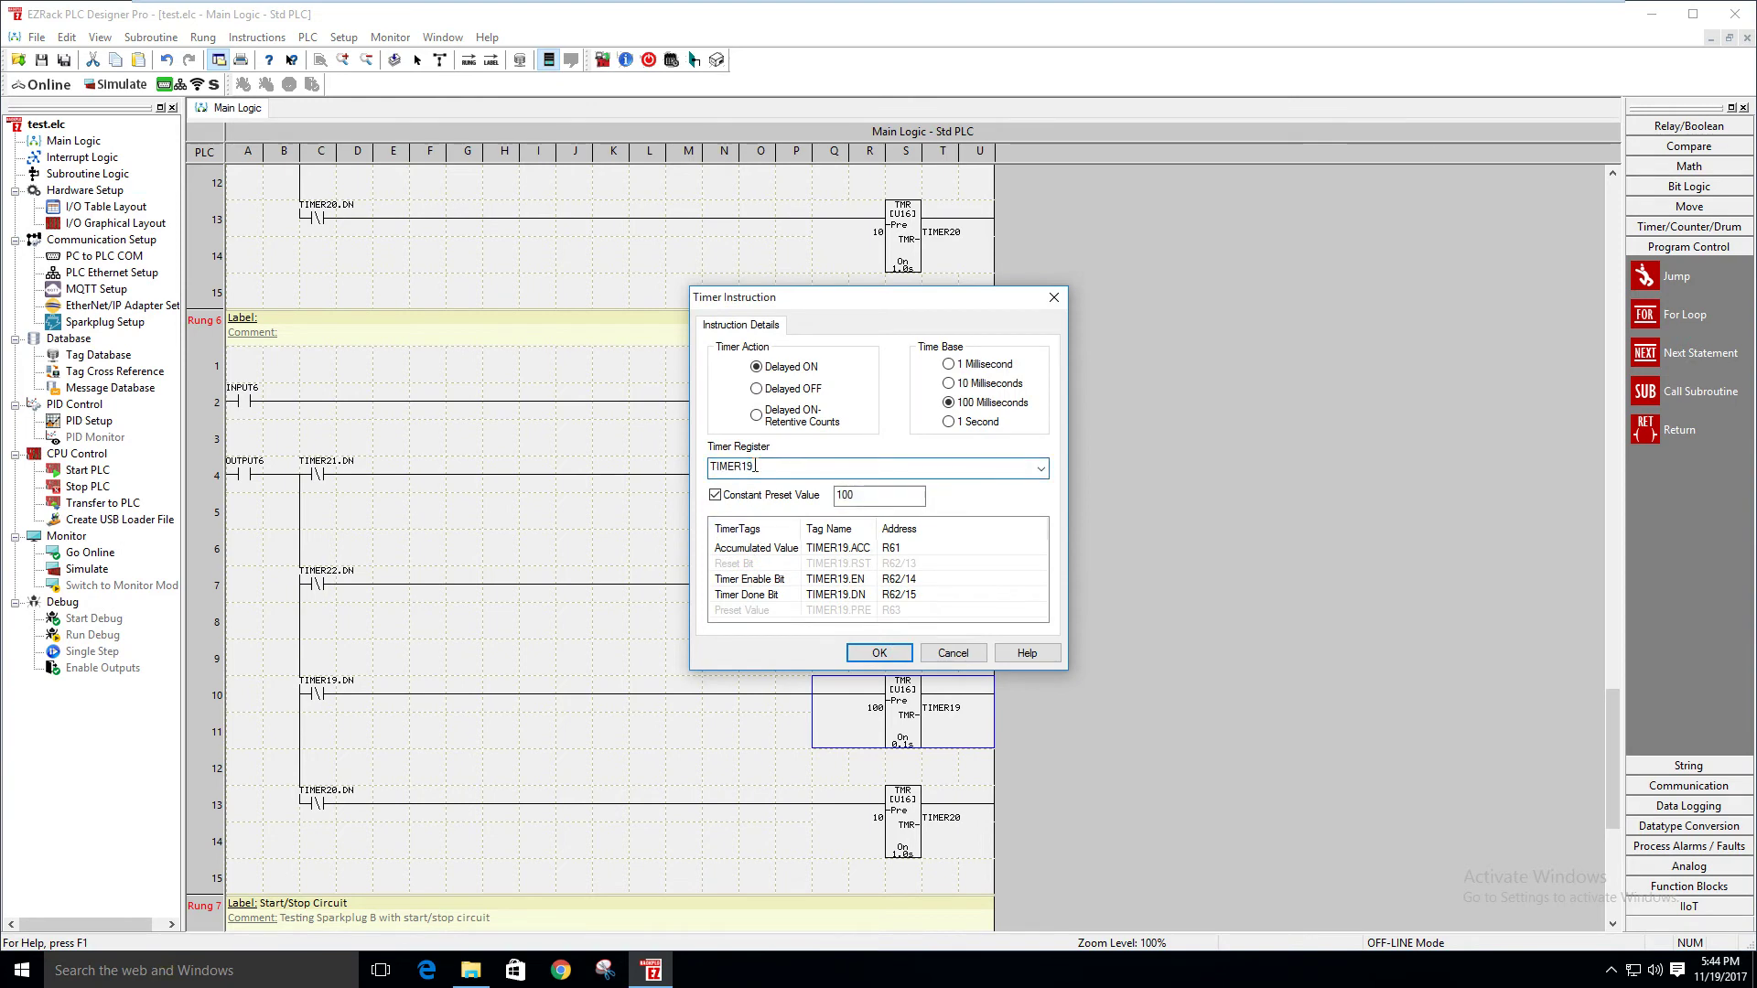
text(23)
click(877, 652)
click(336, 688)
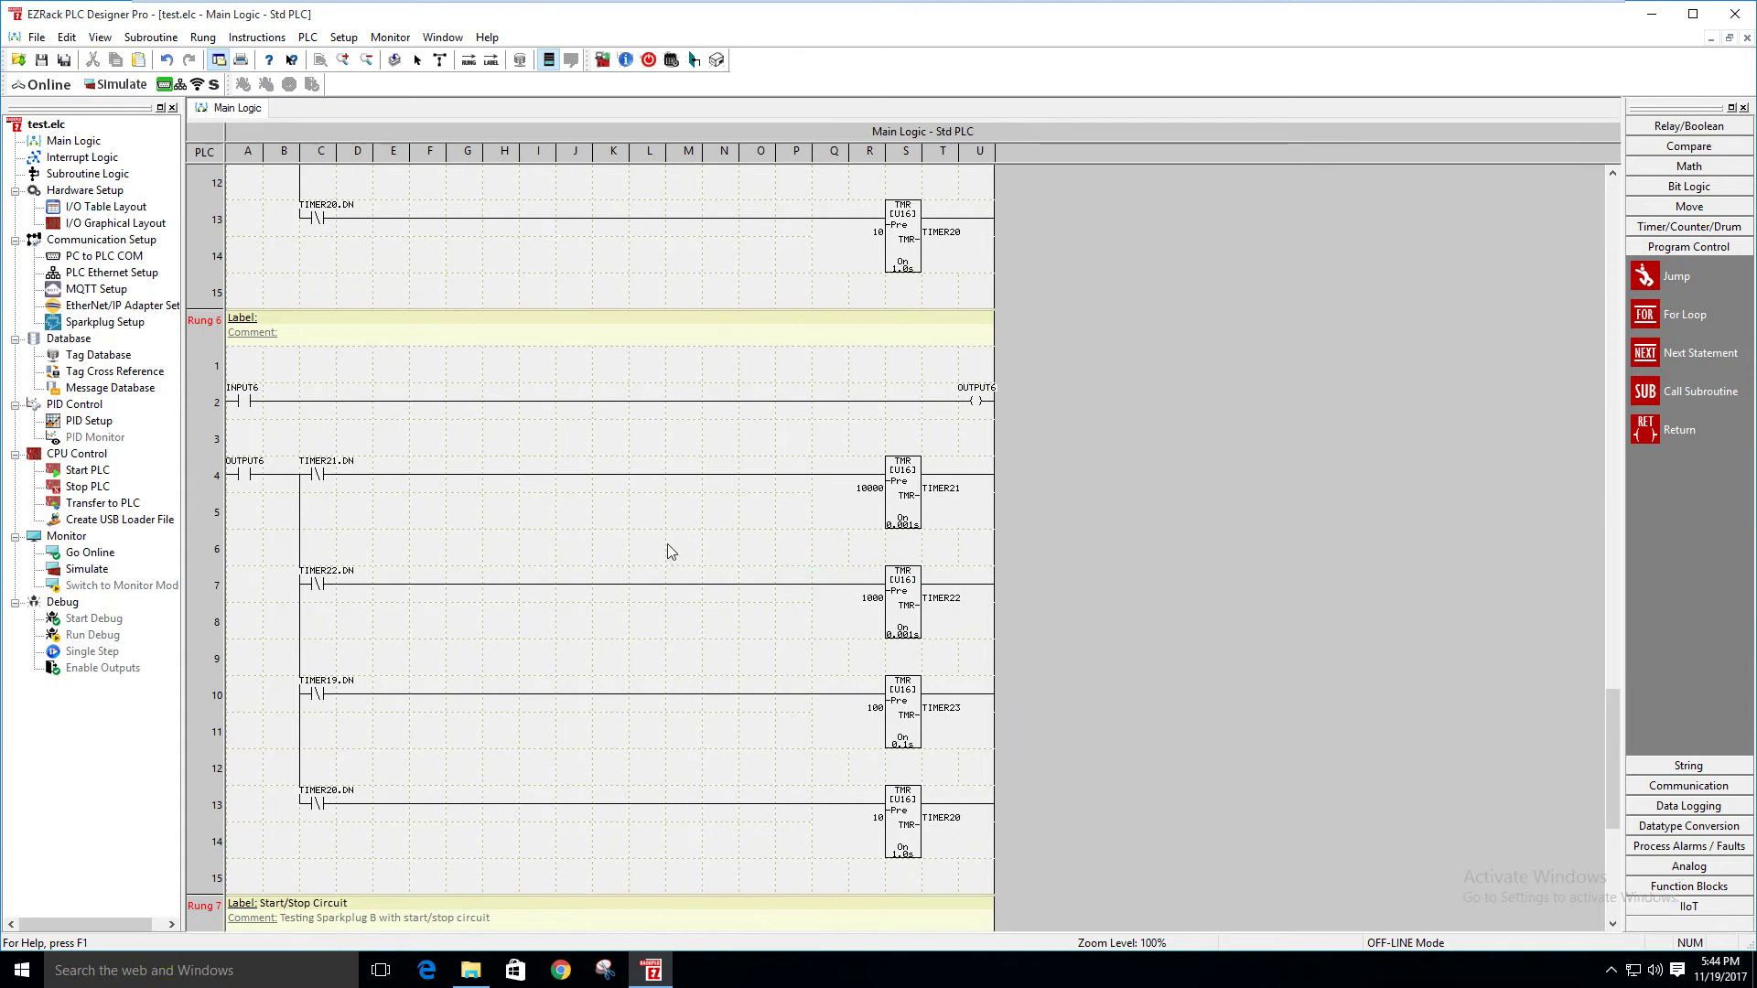
double_click(333, 684)
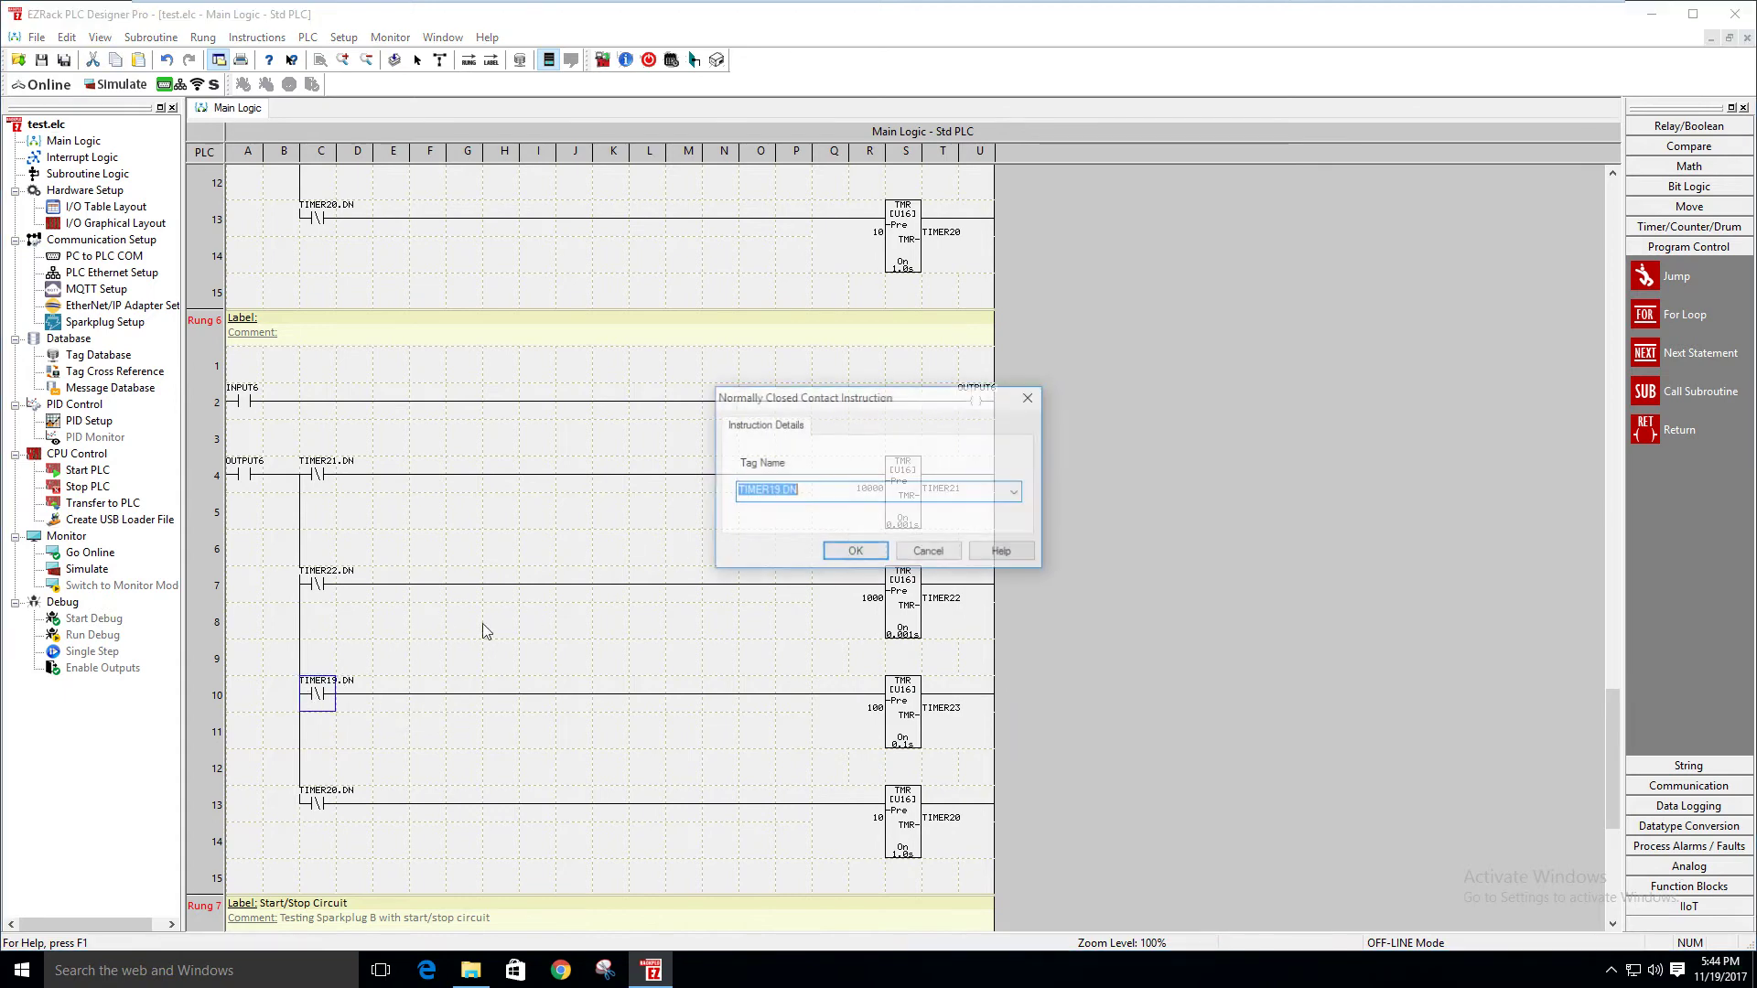
click(776, 490)
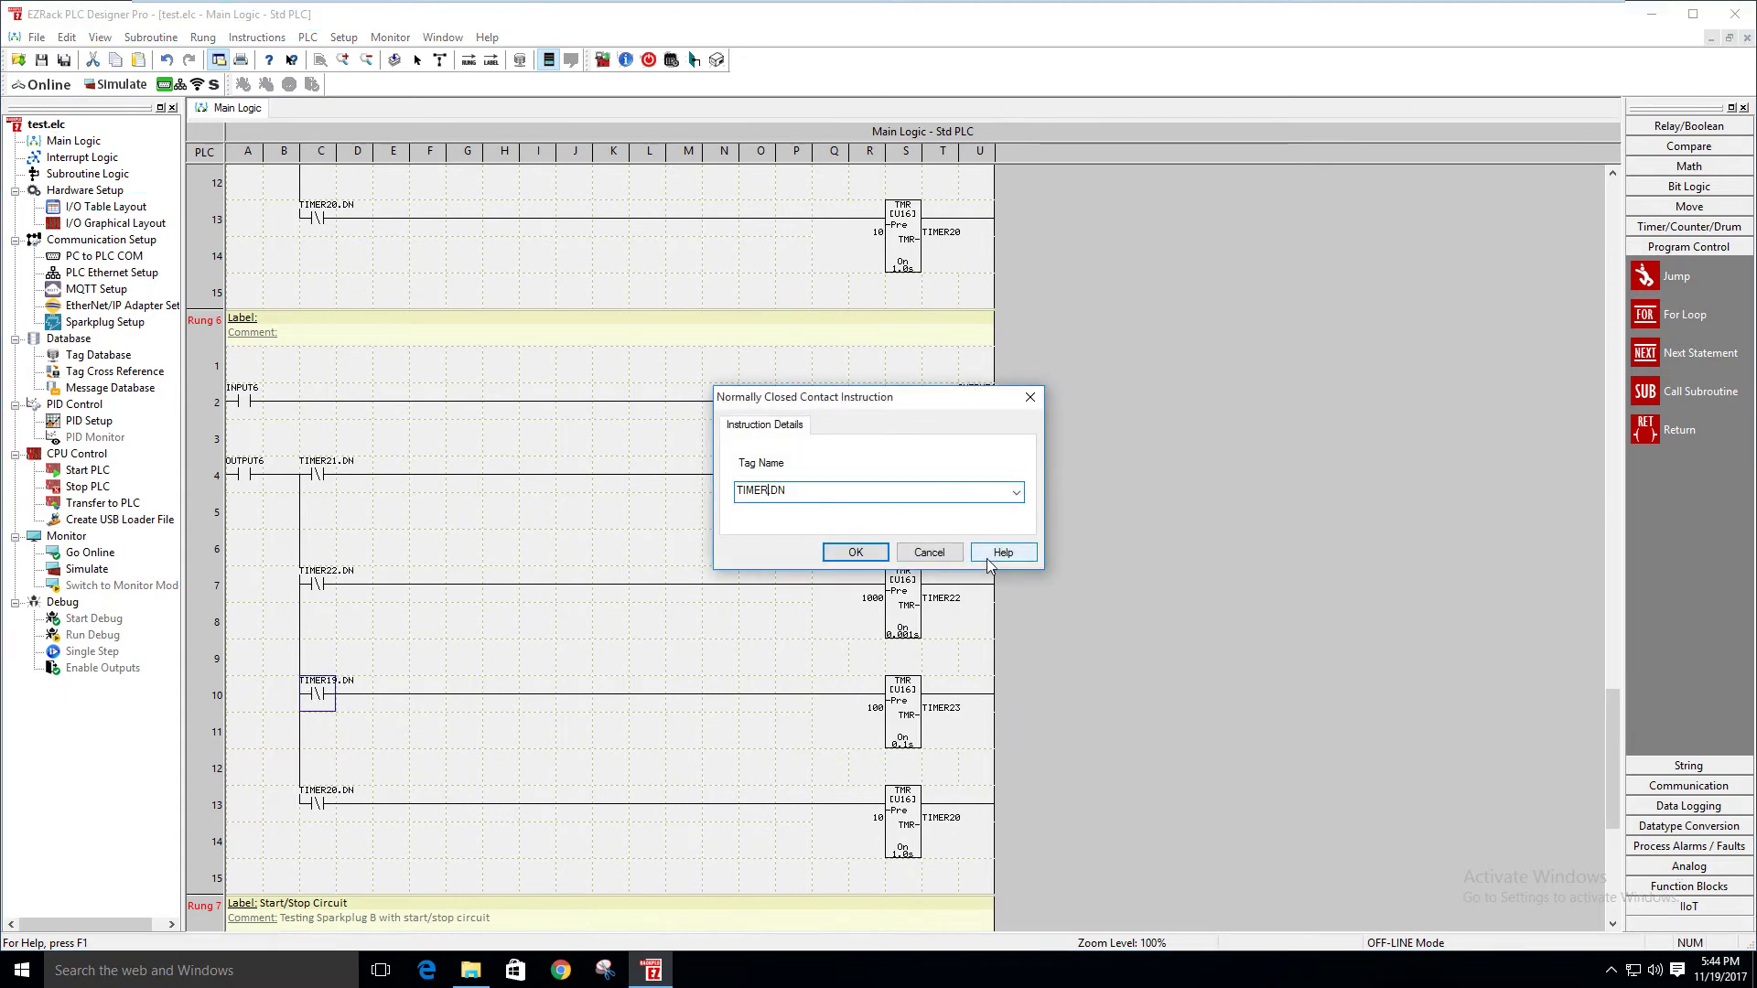
text(23)
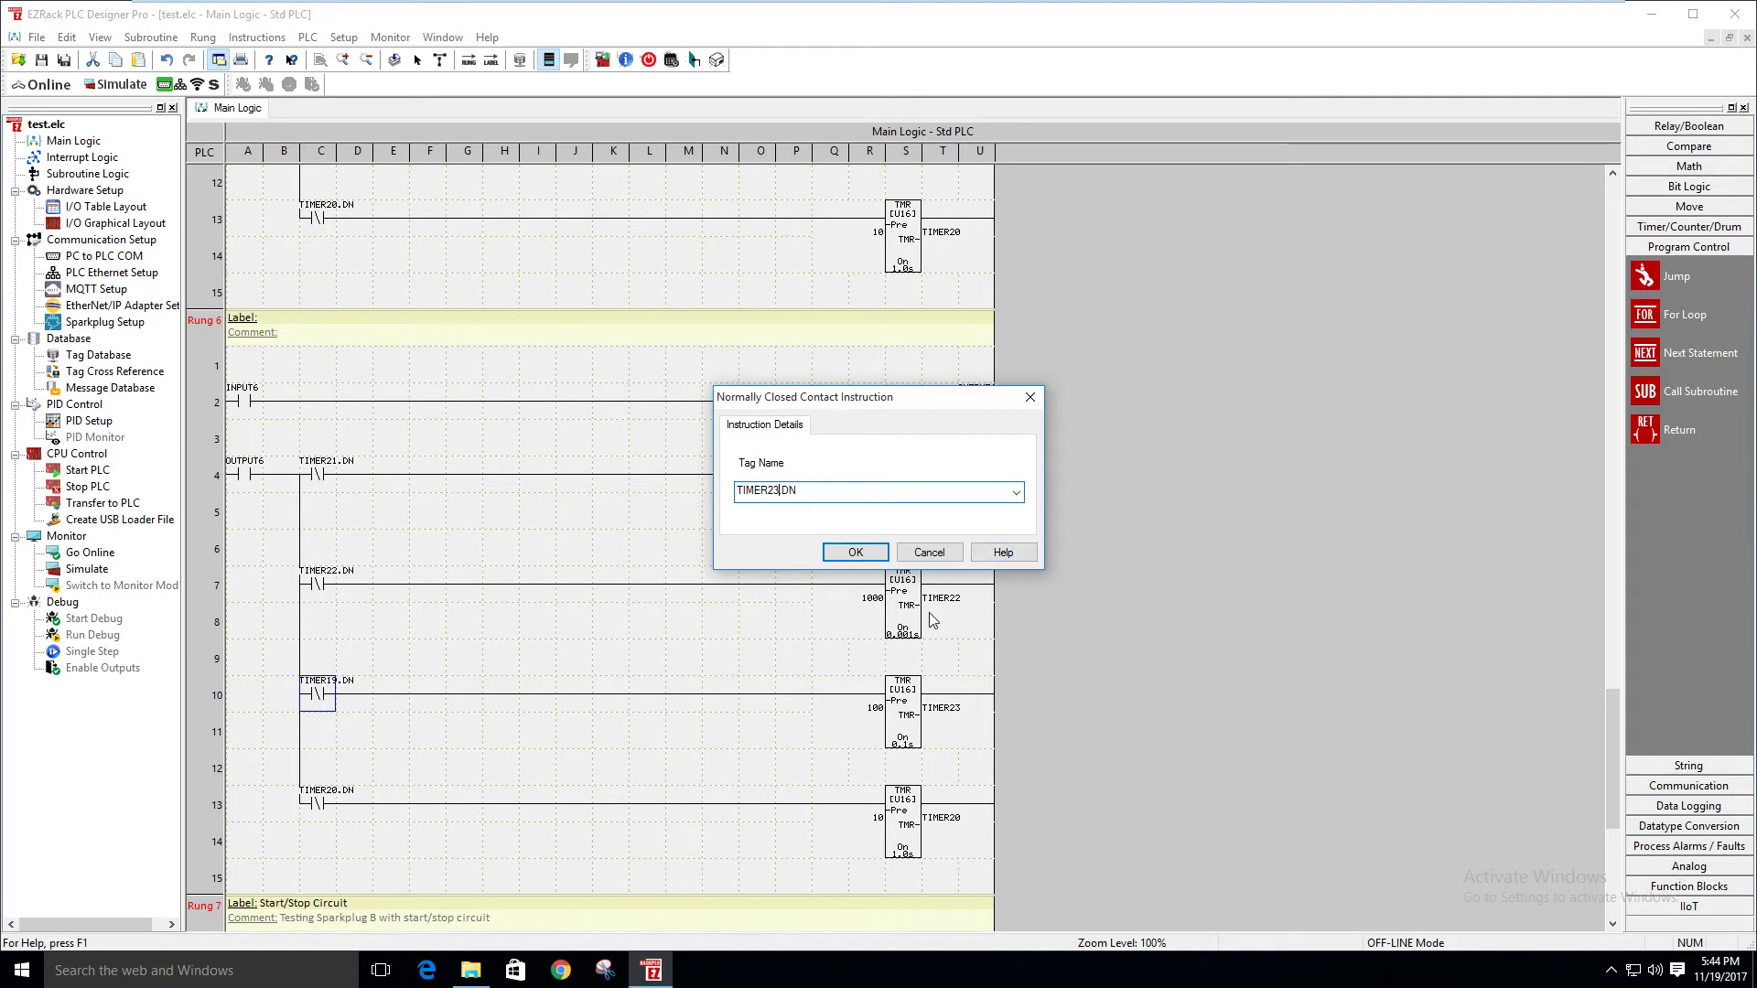
click(855, 551)
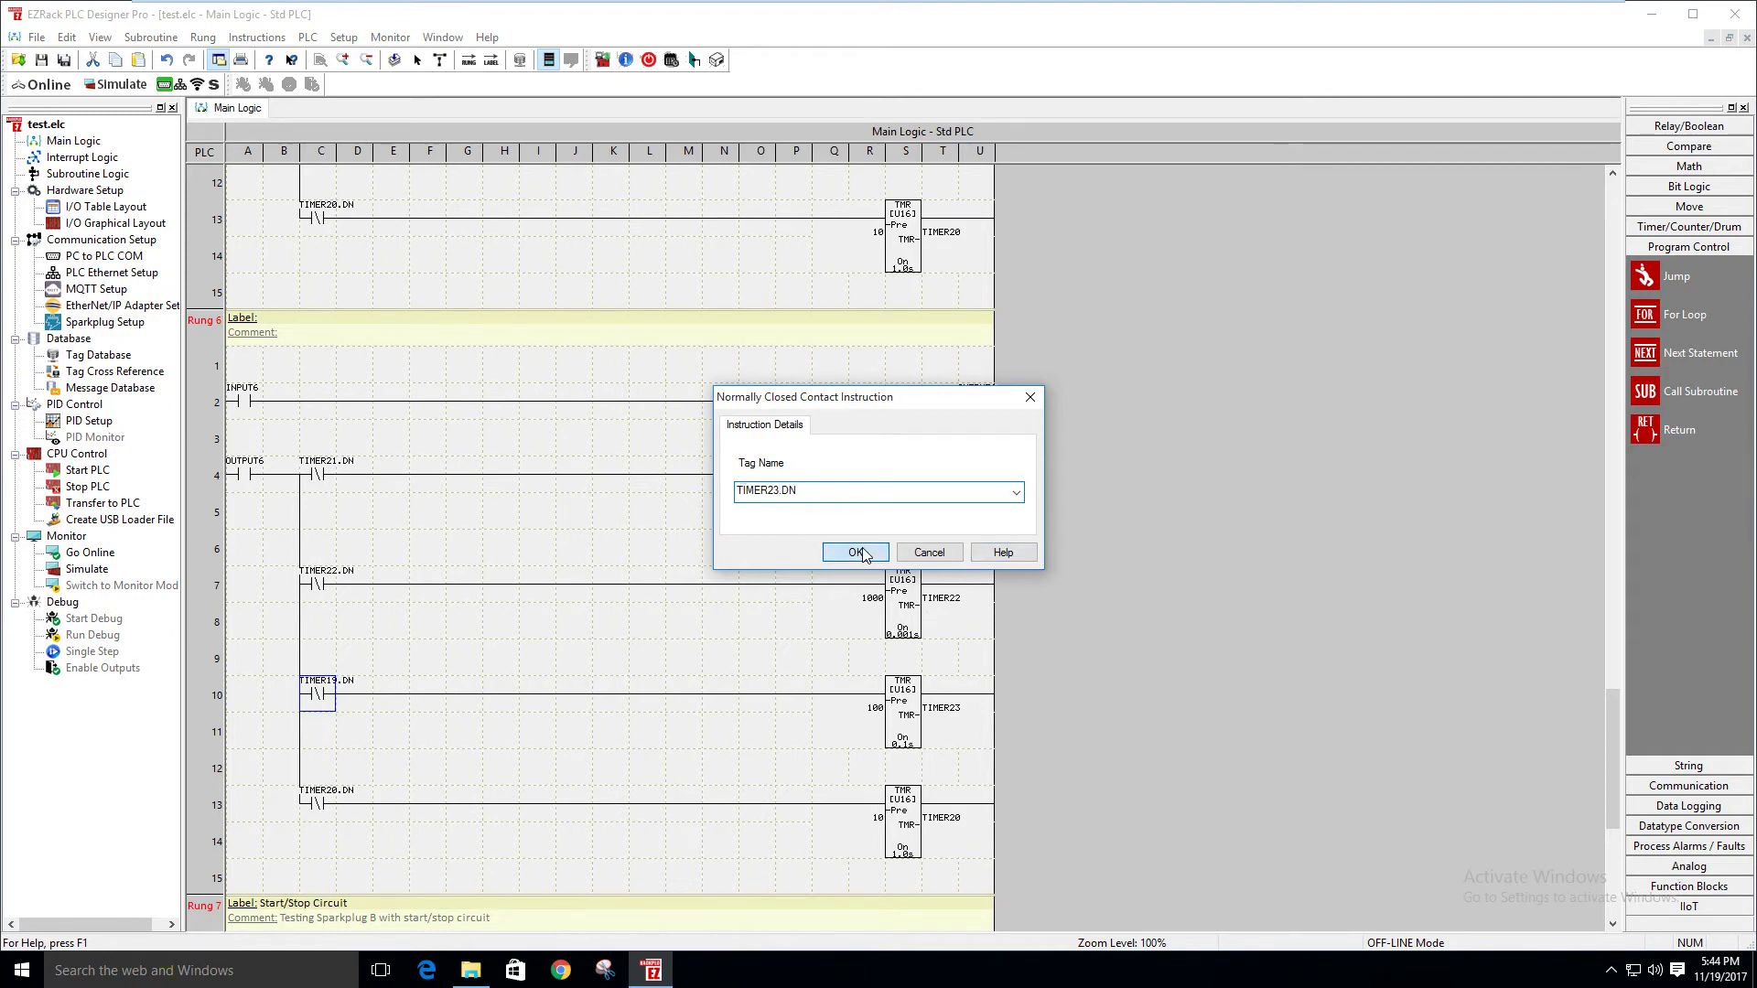
Set Rung 6's row 13 timer register to TIMER24 and its normally closed contact to TIMER24.DN
double_click(906, 819)
double_click(767, 470)
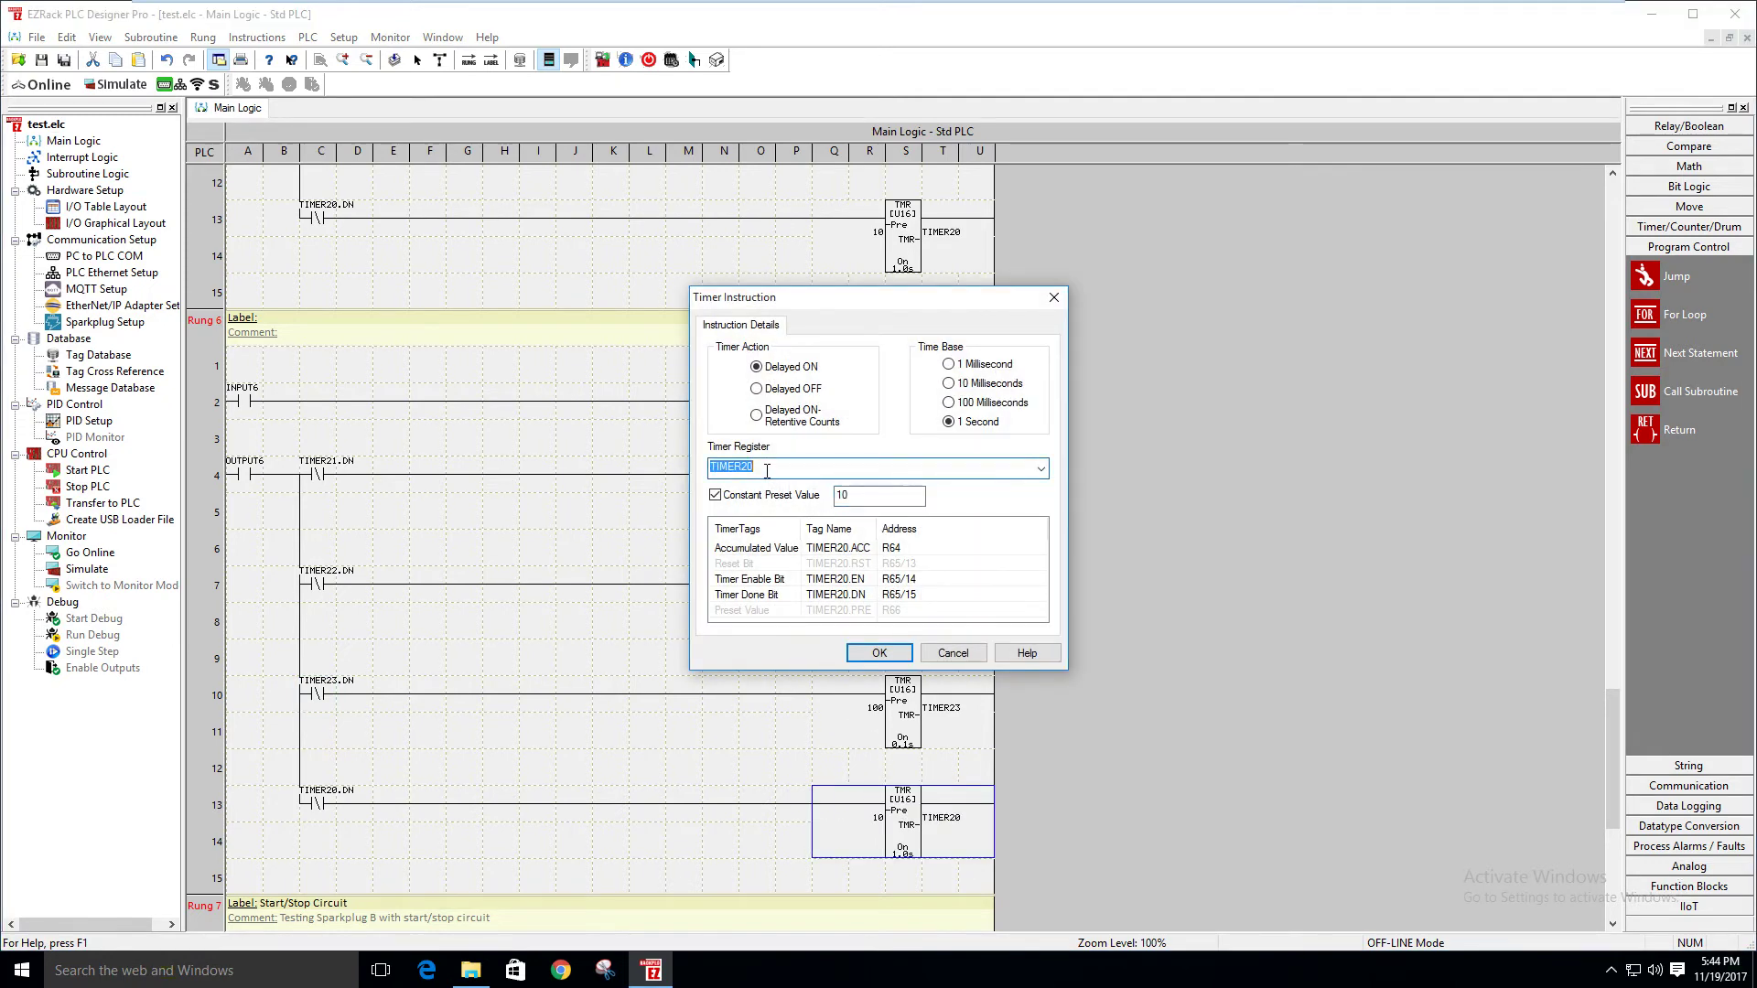
click(767, 470)
text(4)
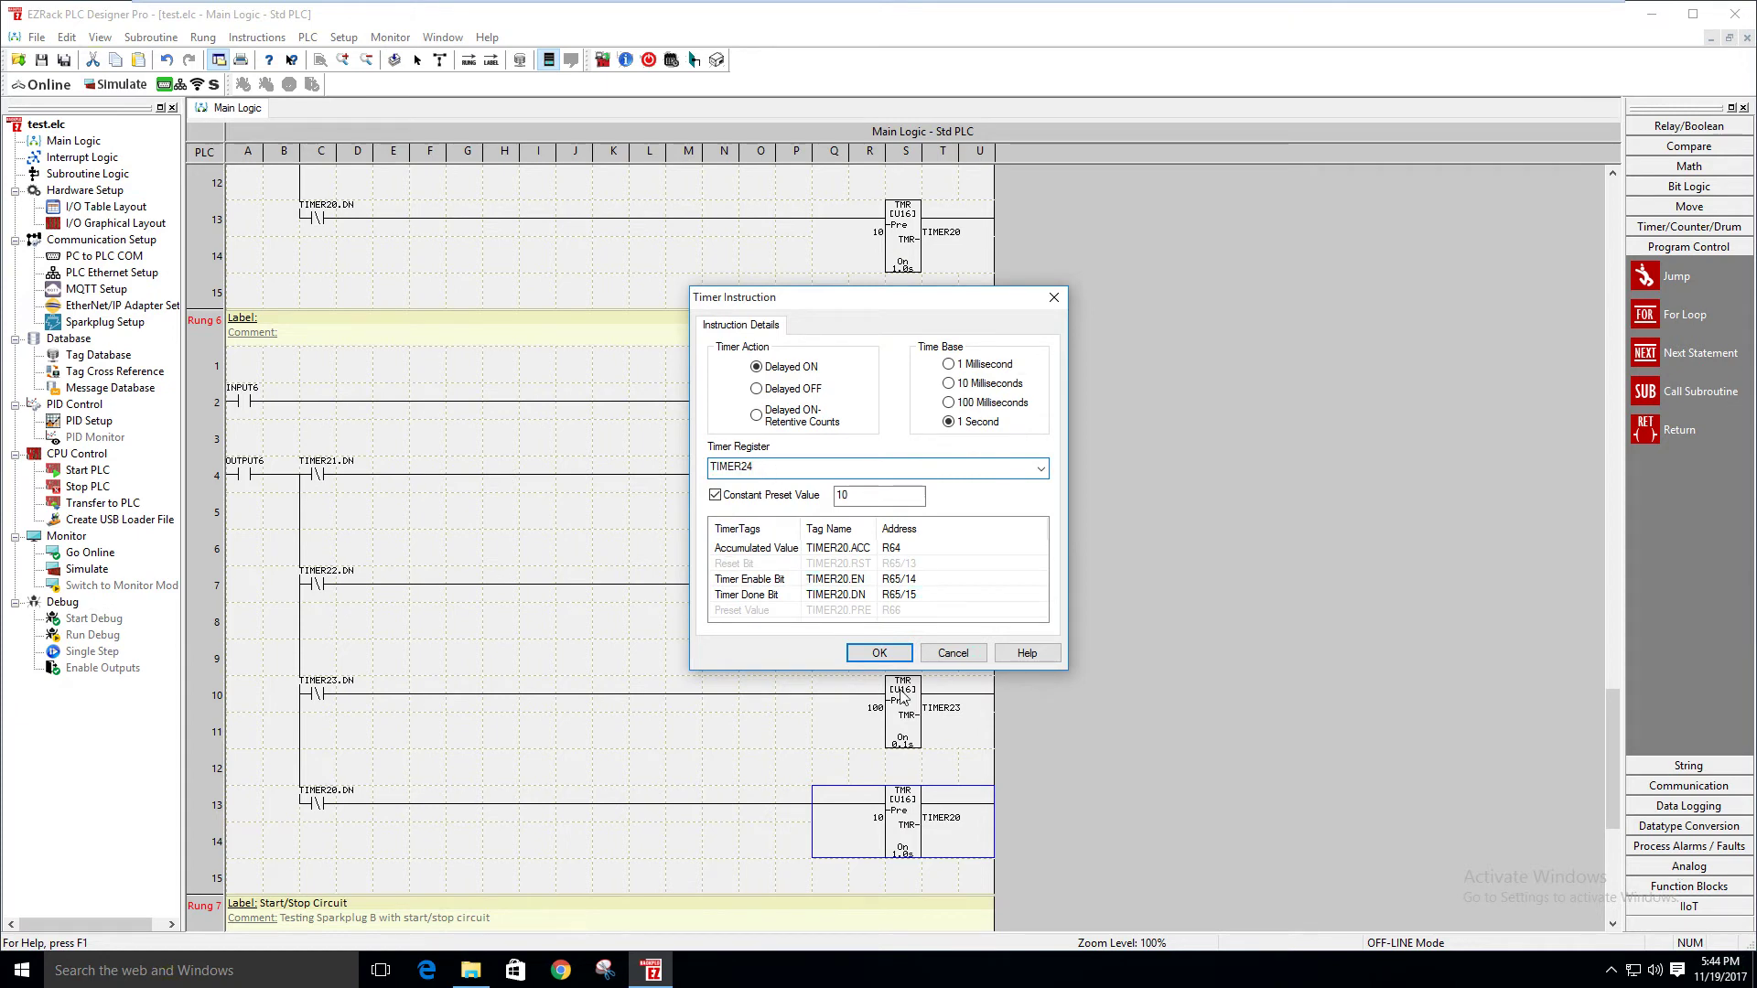
click(878, 653)
double_click(317, 803)
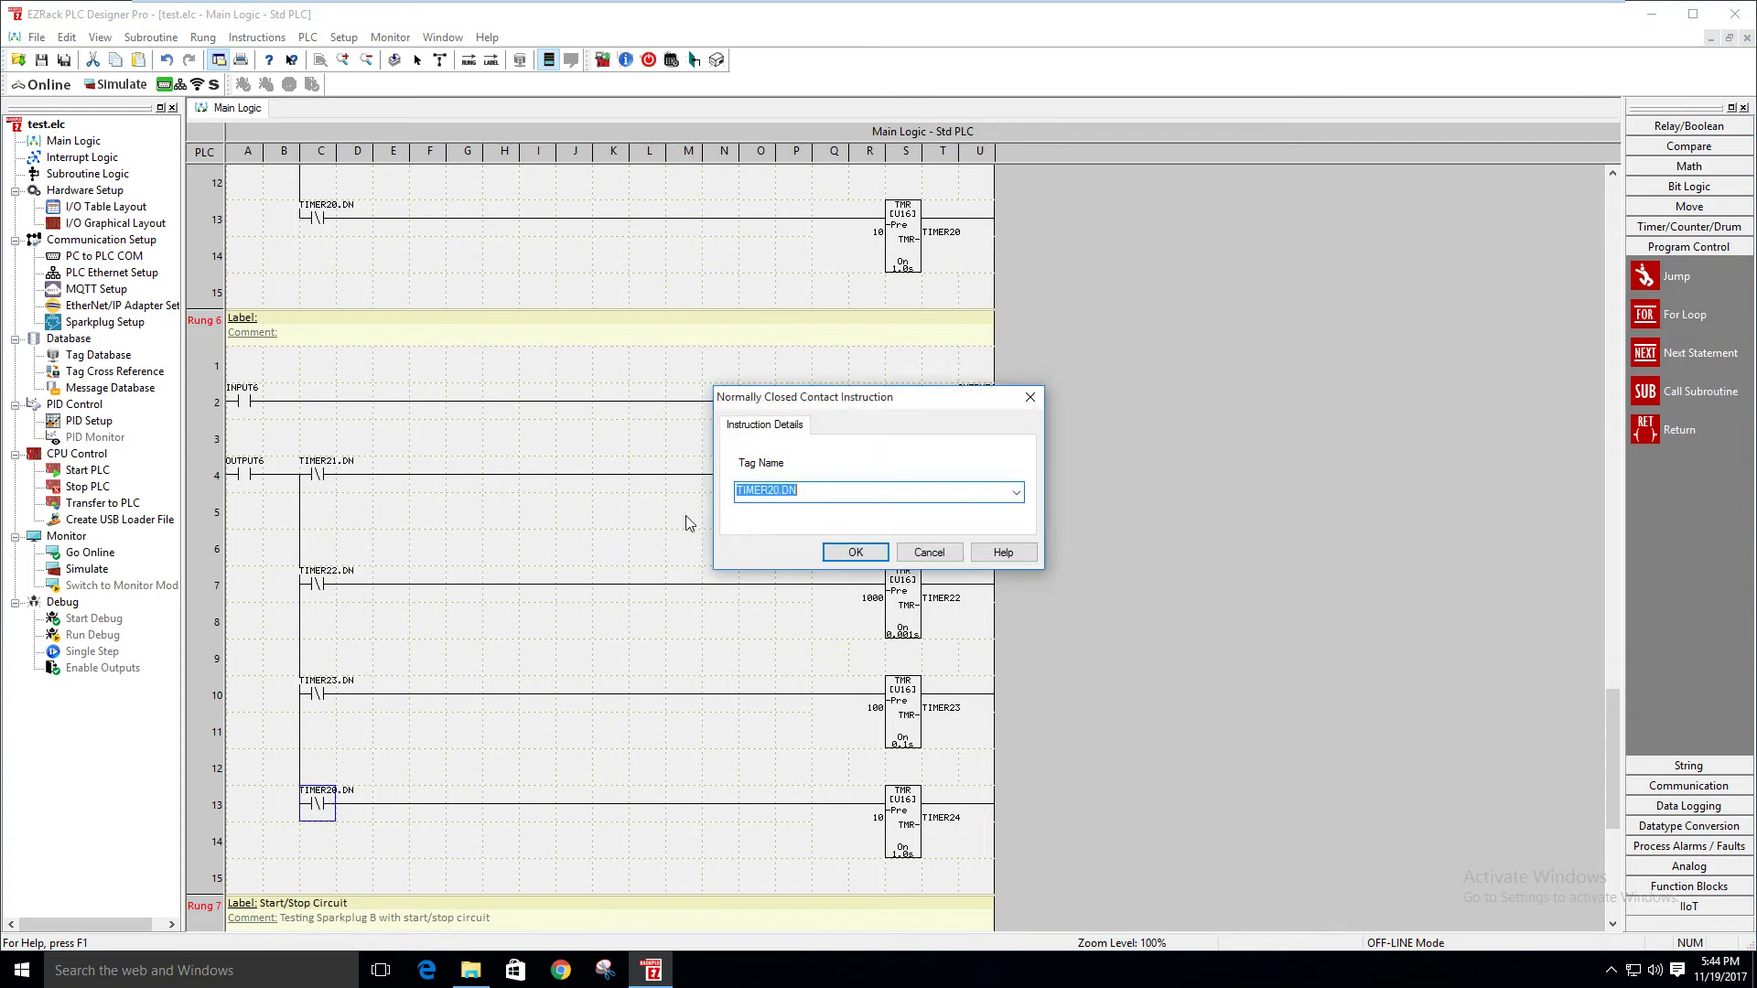
click(780, 495)
key(BackSpace)
text(4)
click(856, 551)
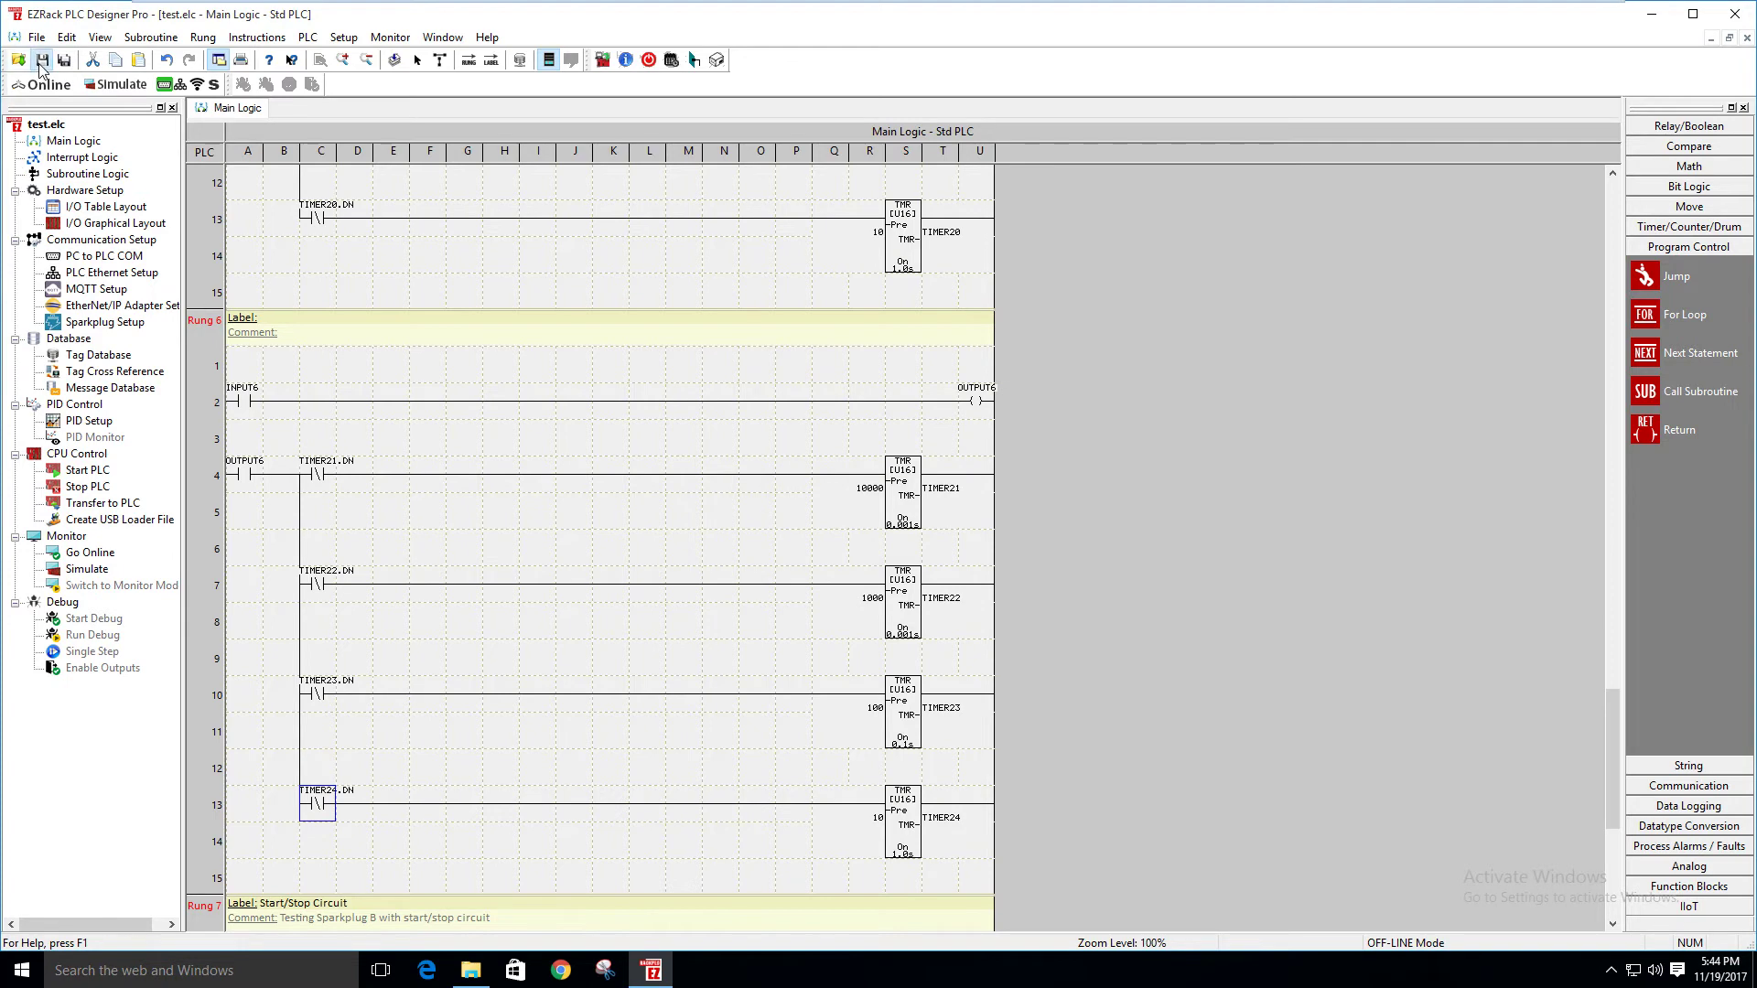
Open the Sparkplug publish tags in an enlarged setup window and add INPUT6 and OUTPUT6 under PLC1
double_click(127, 323)
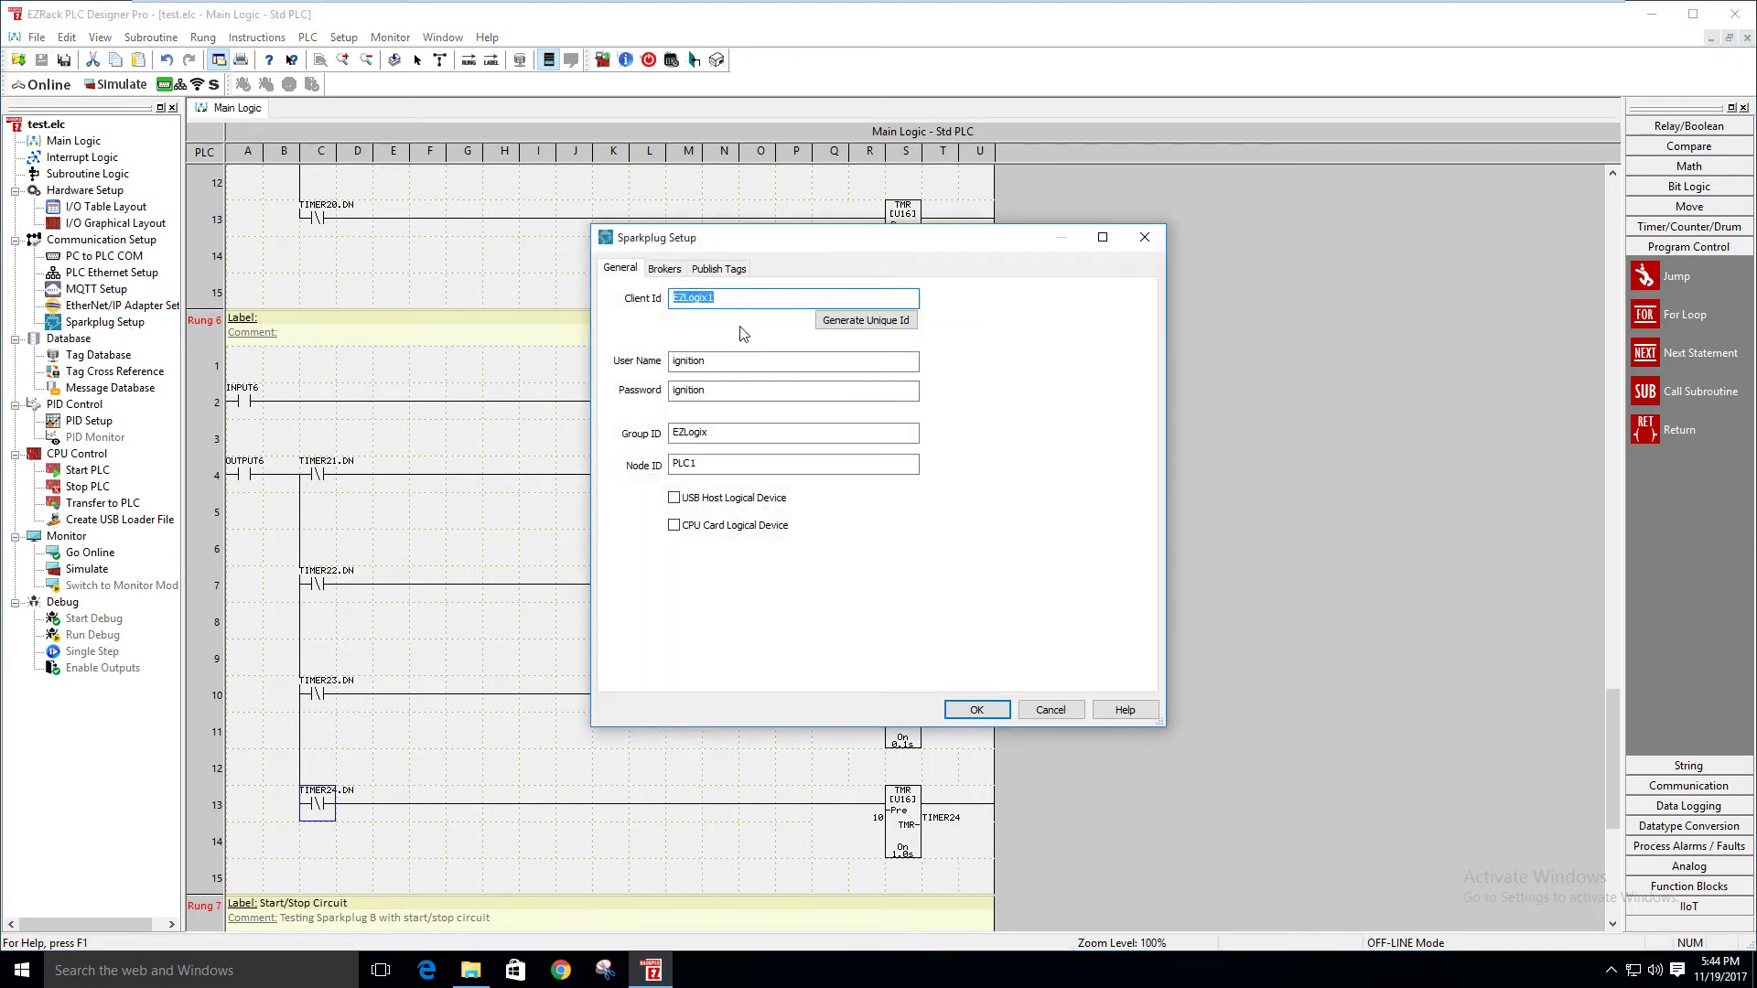
click(723, 271)
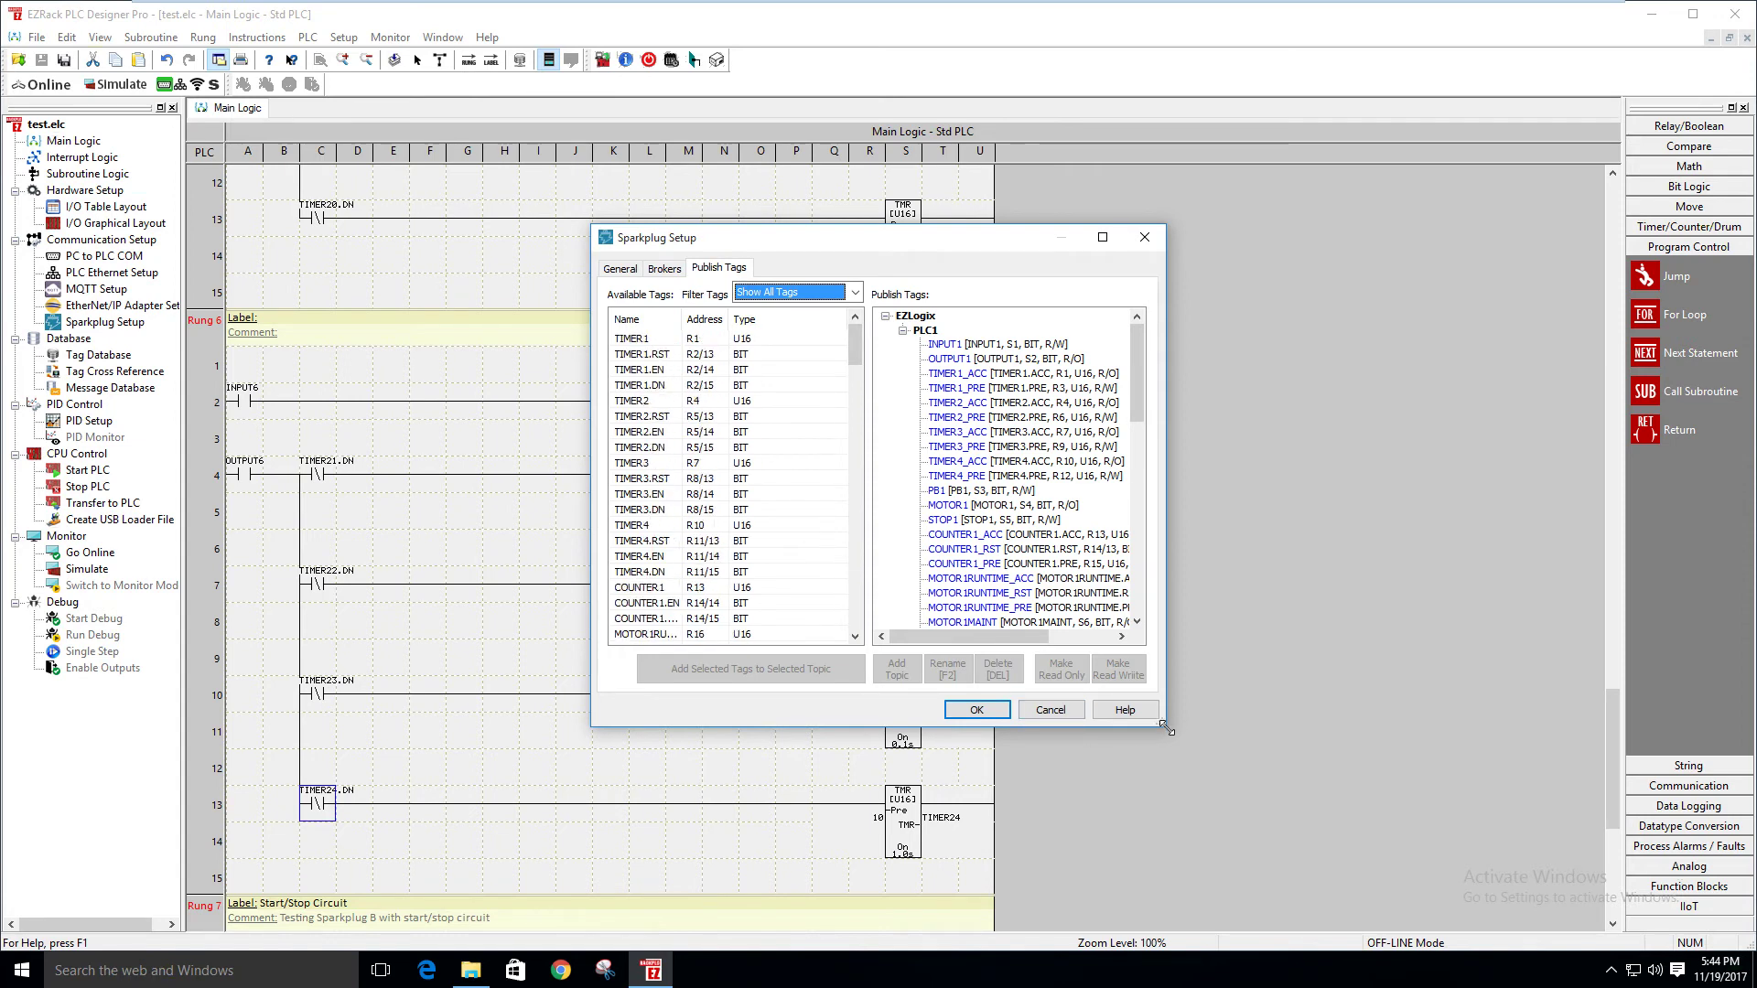
drag(1163, 725, 1686, 927)
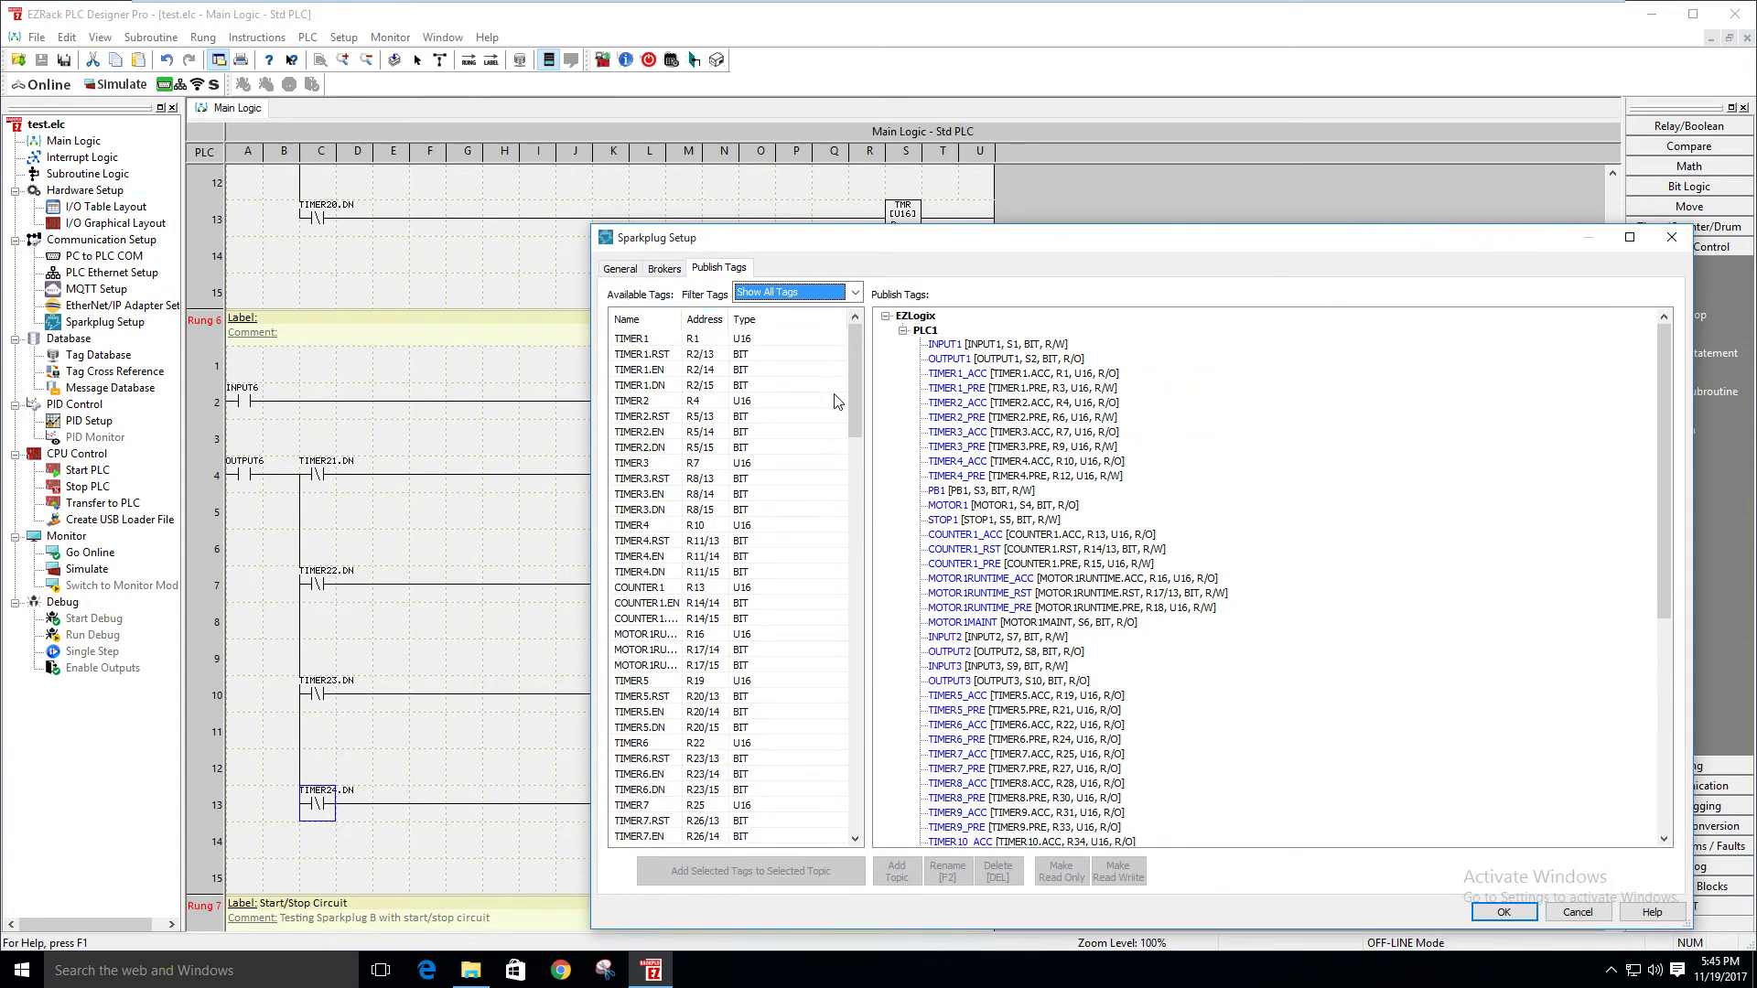
scroll(860, 396, down, 1)
drag(860, 395, 867, 819)
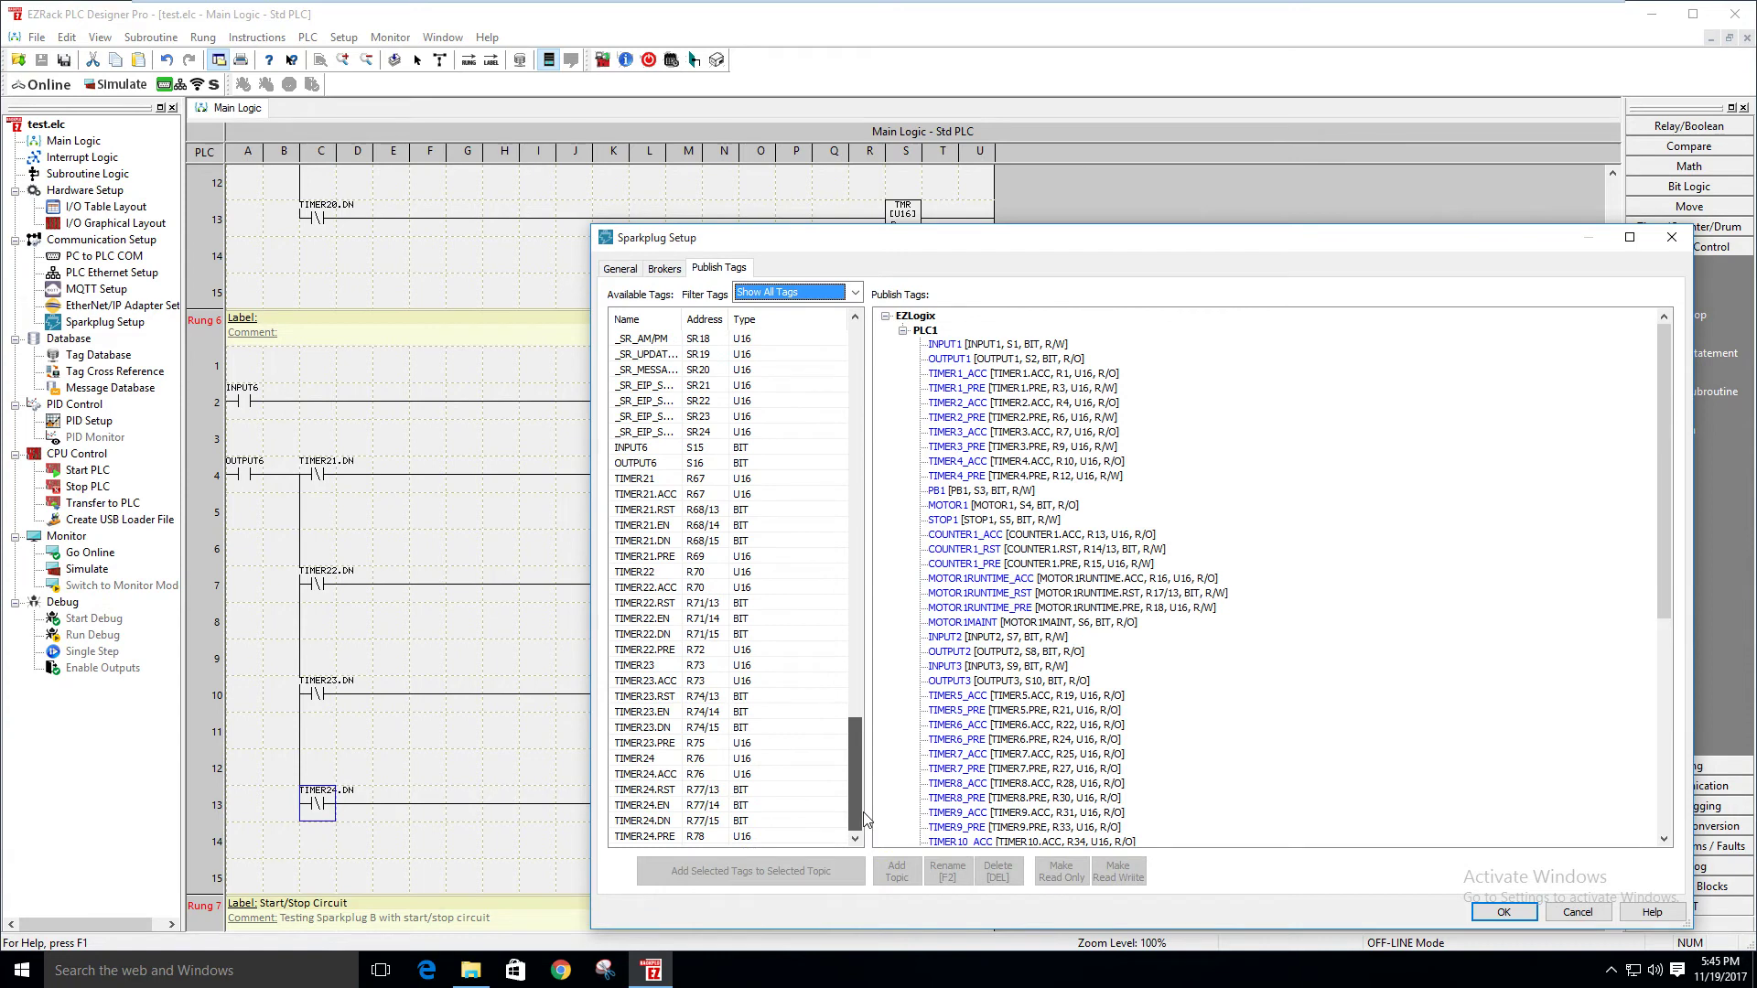
click(636, 448)
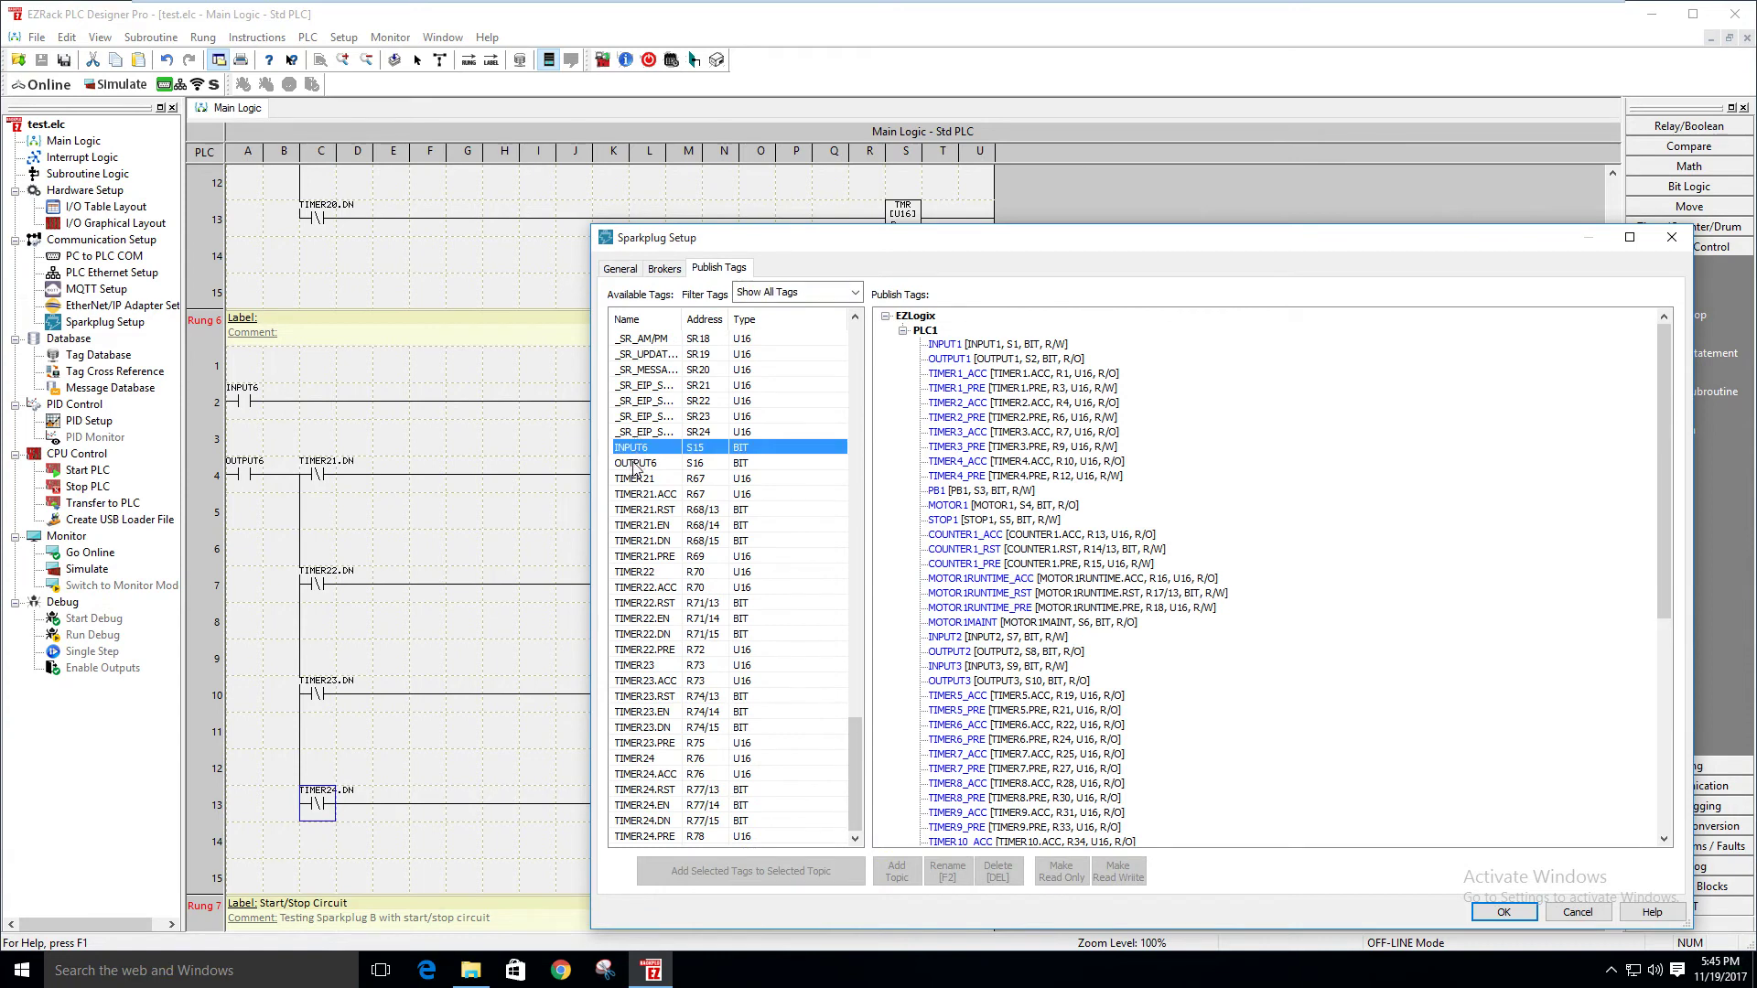
shift+click(635, 464)
drag(637, 452, 925, 332)
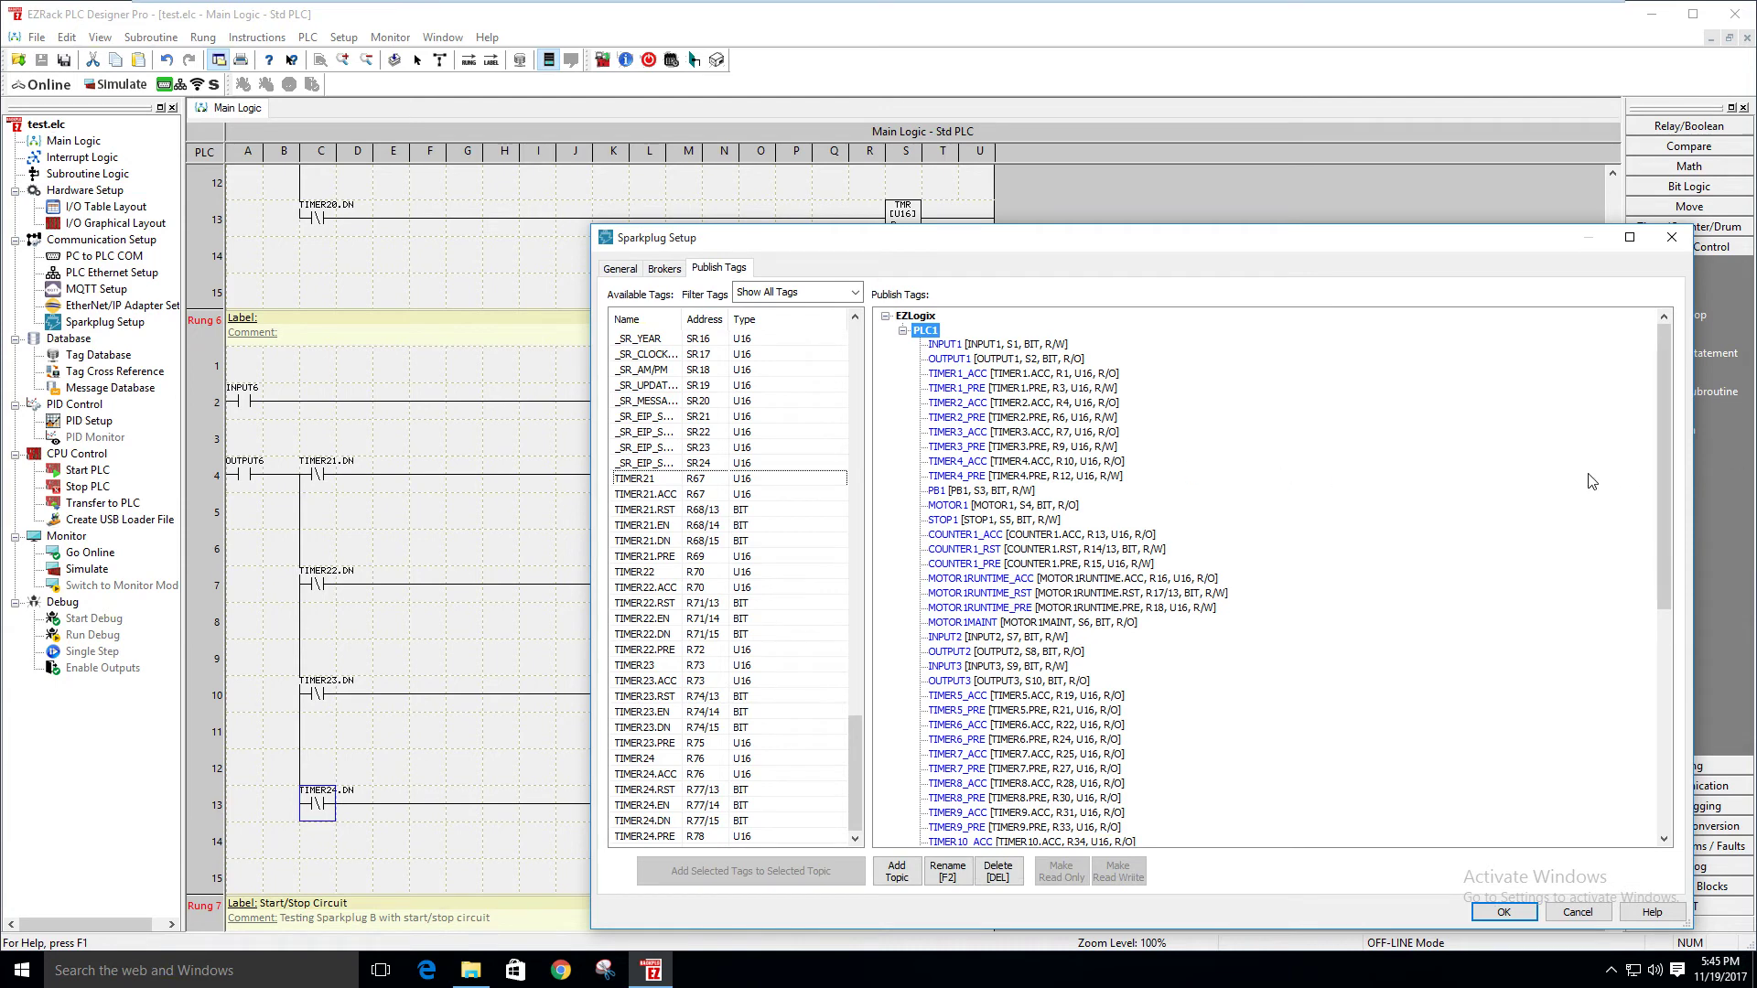
Make the published INPUT6 tag under PLC1 read/write
drag(1664, 455, 1656, 754)
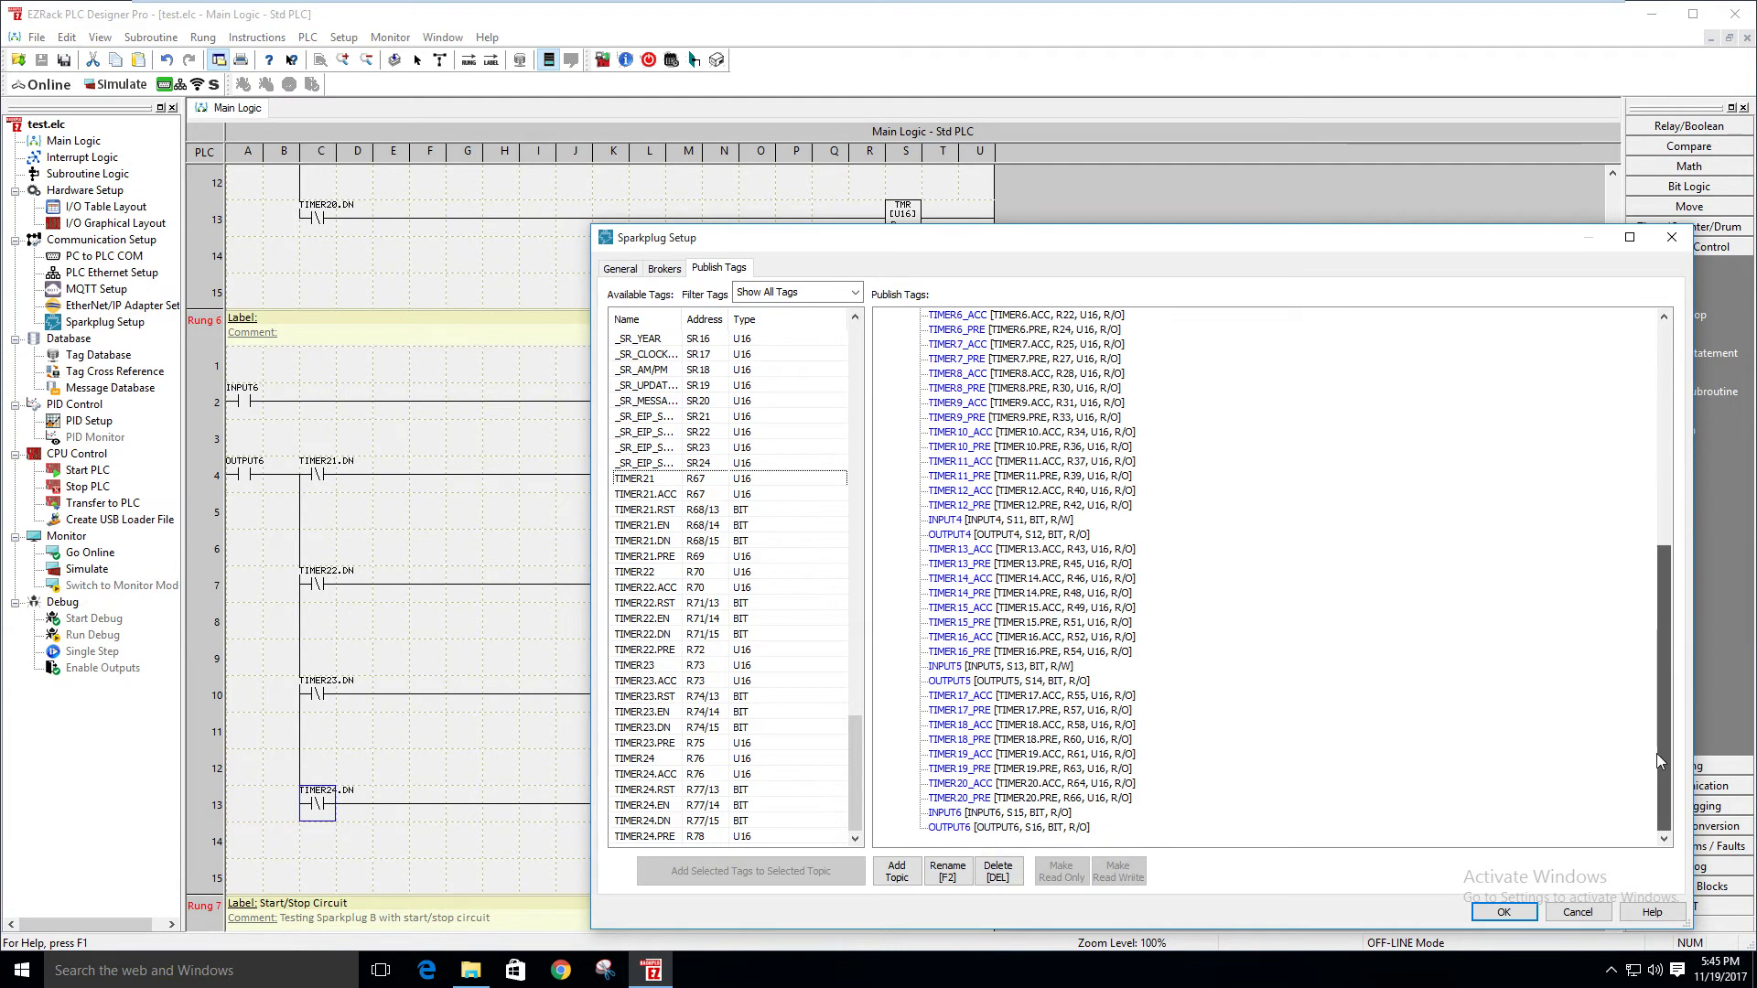
click(952, 813)
click(1122, 875)
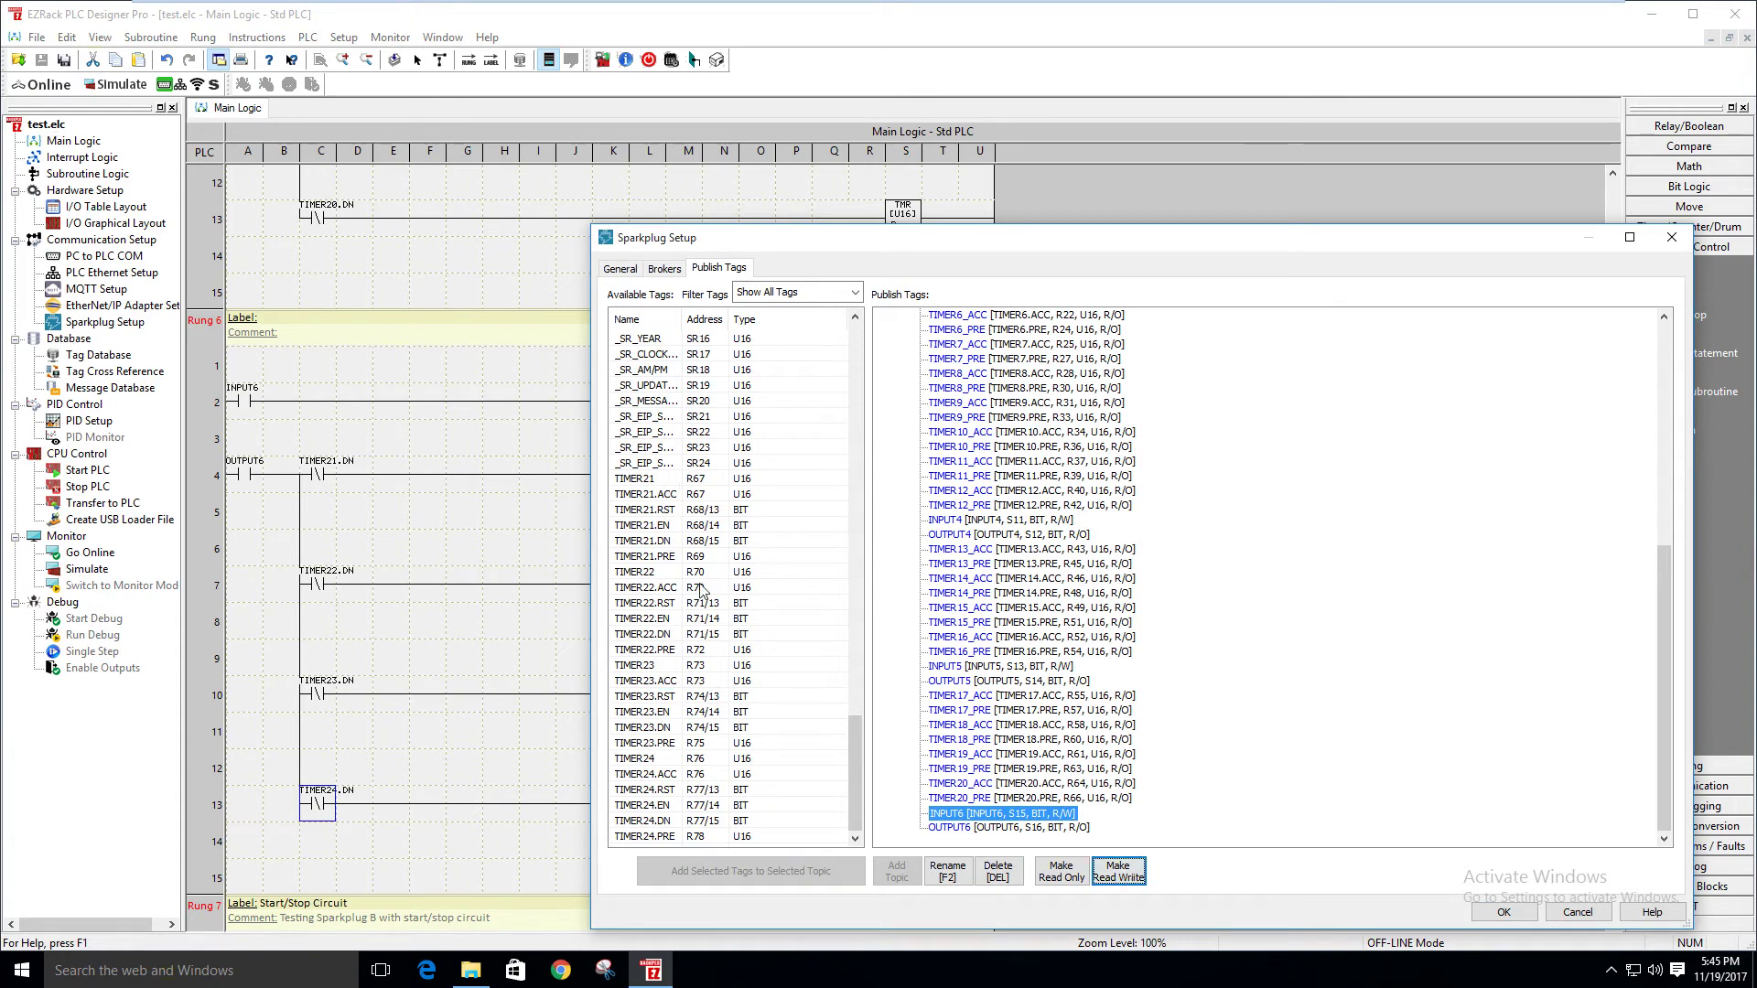
Publish the ACC and PRE tags of TIMER21 through TIMER24 under PLC1 and accept the Sparkplug setup
click(678, 494)
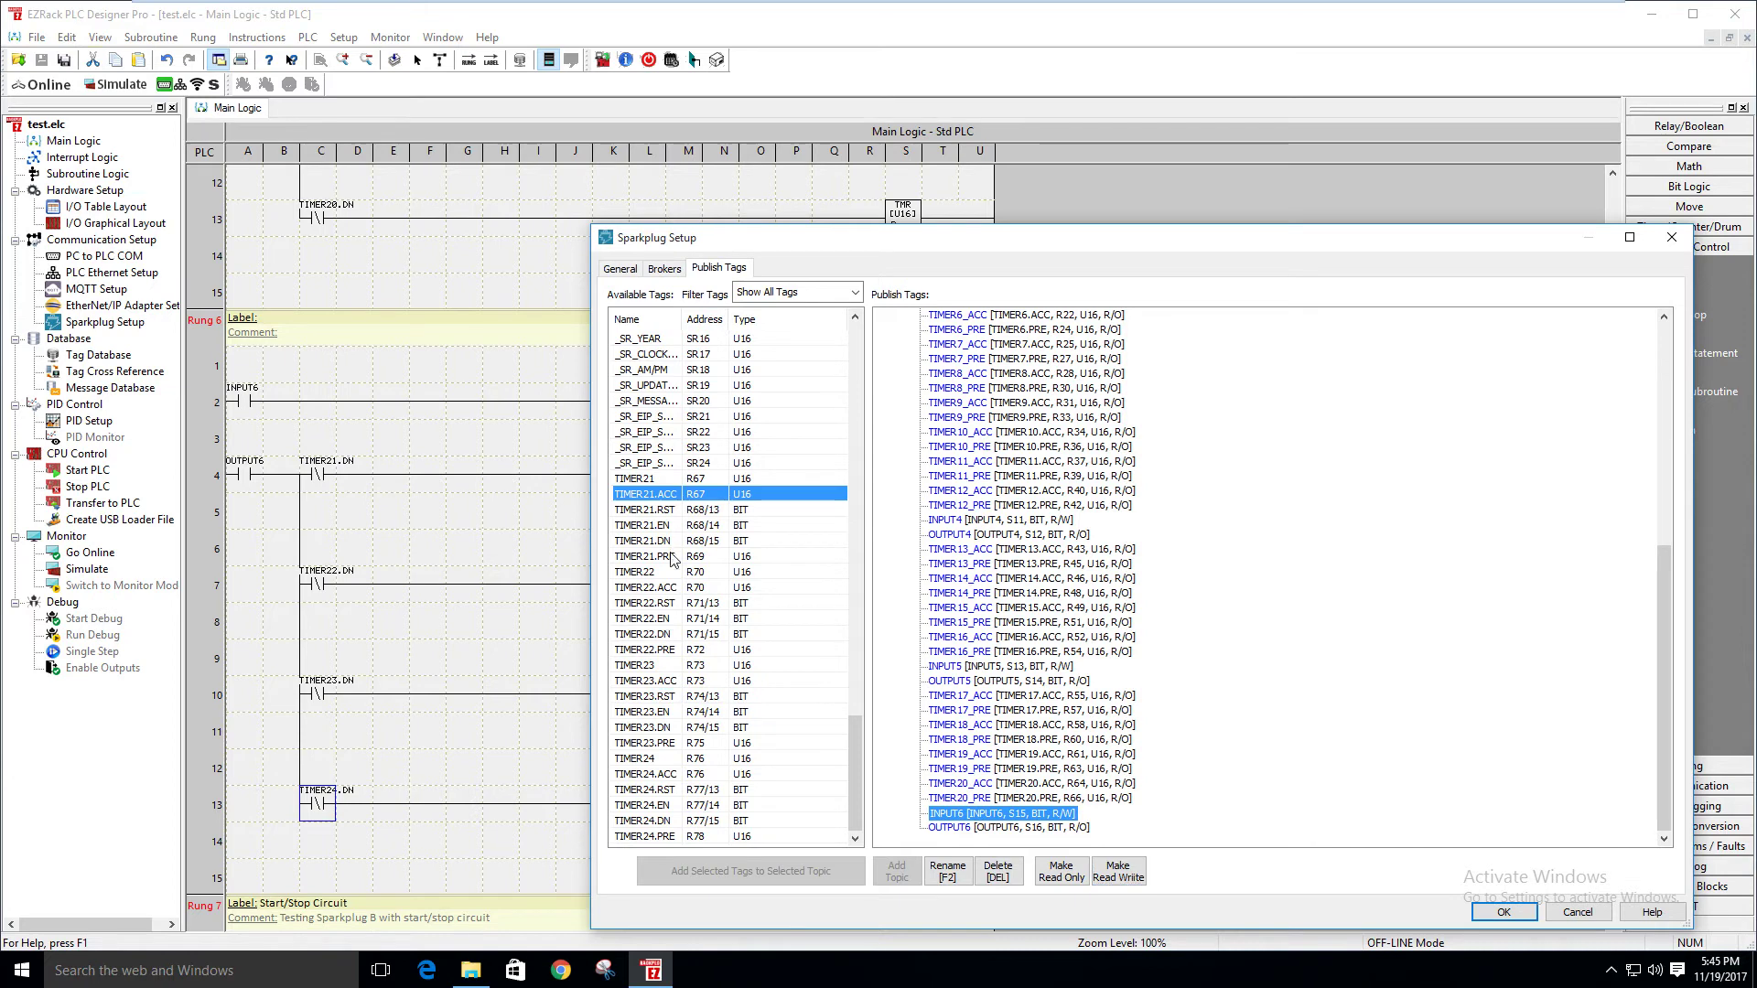
ctrl+click(675, 556)
ctrl+click(672, 588)
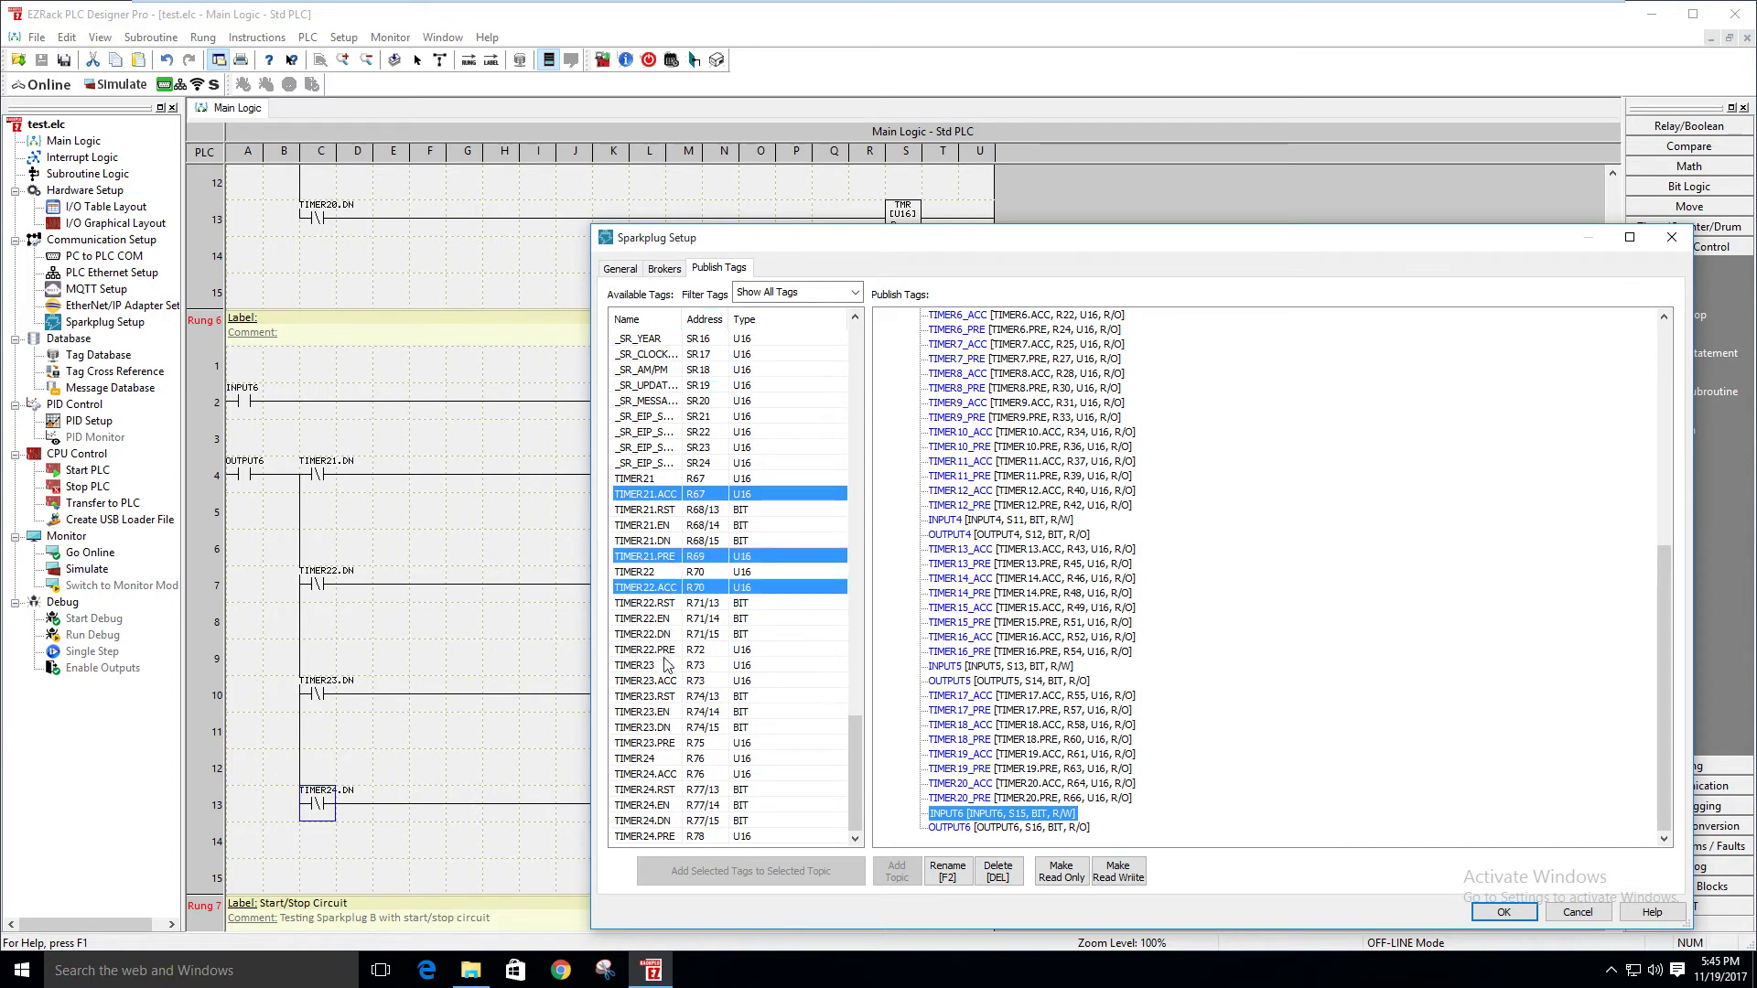
ctrl+click(668, 650)
ctrl+click(674, 681)
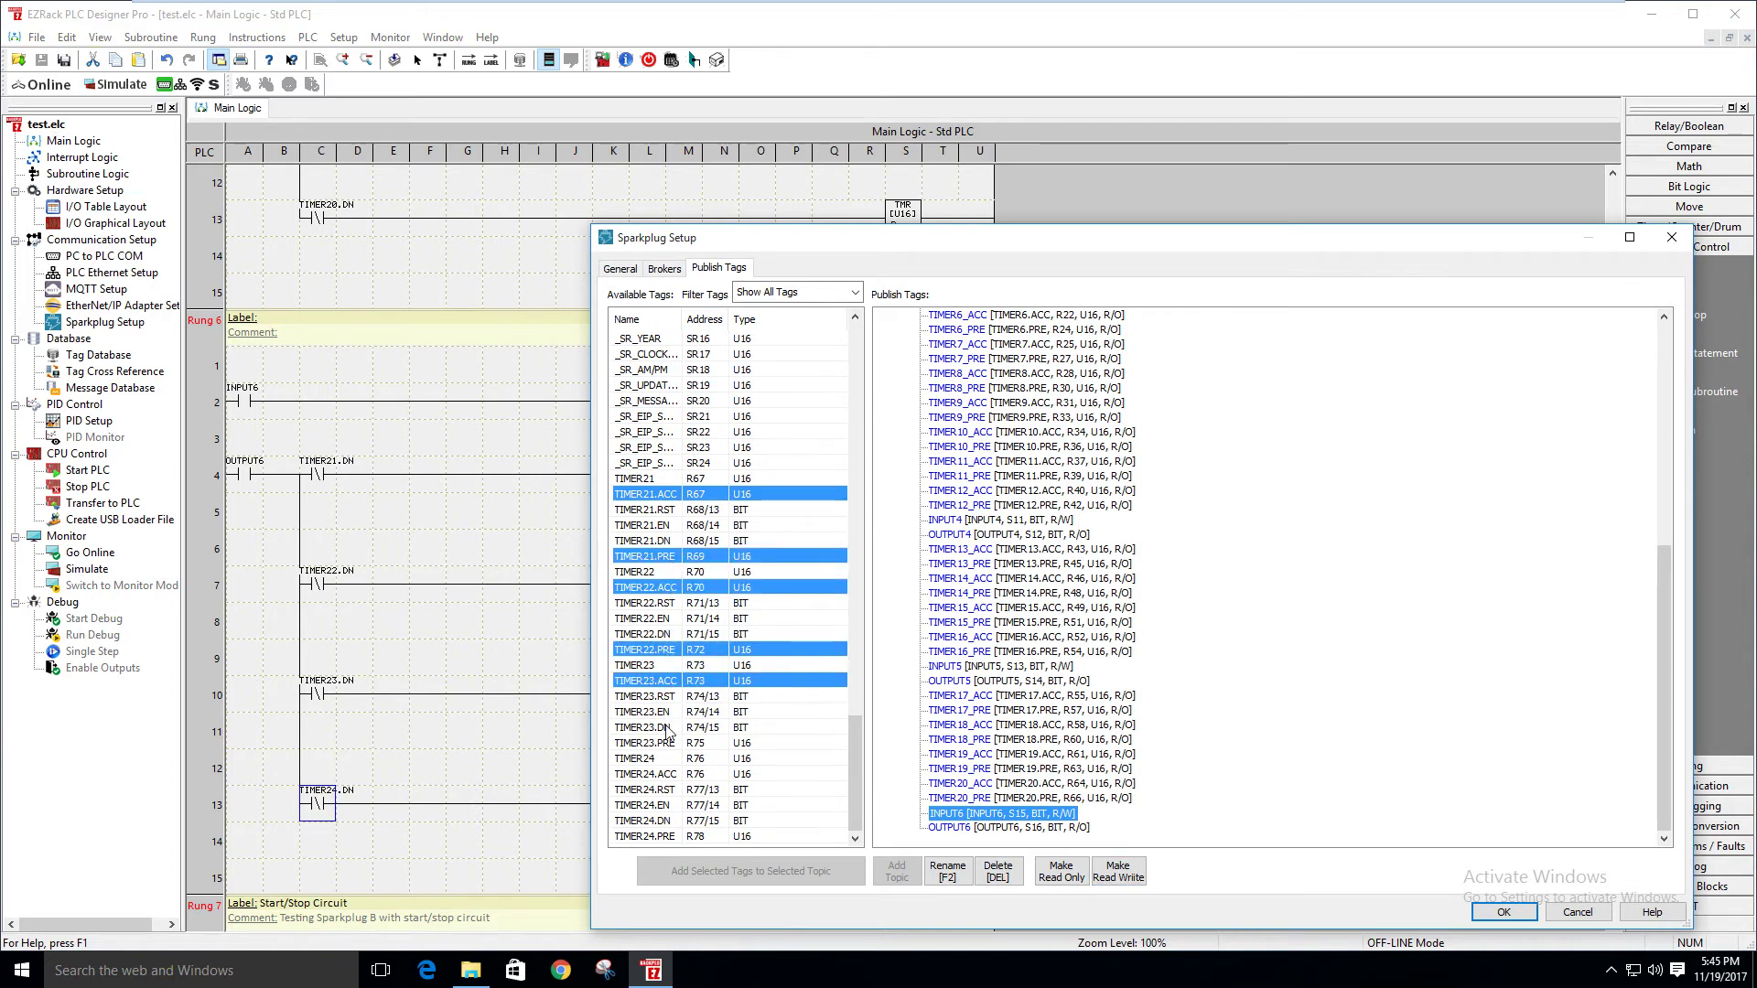
ctrl+click(667, 743)
ctrl+click(667, 774)
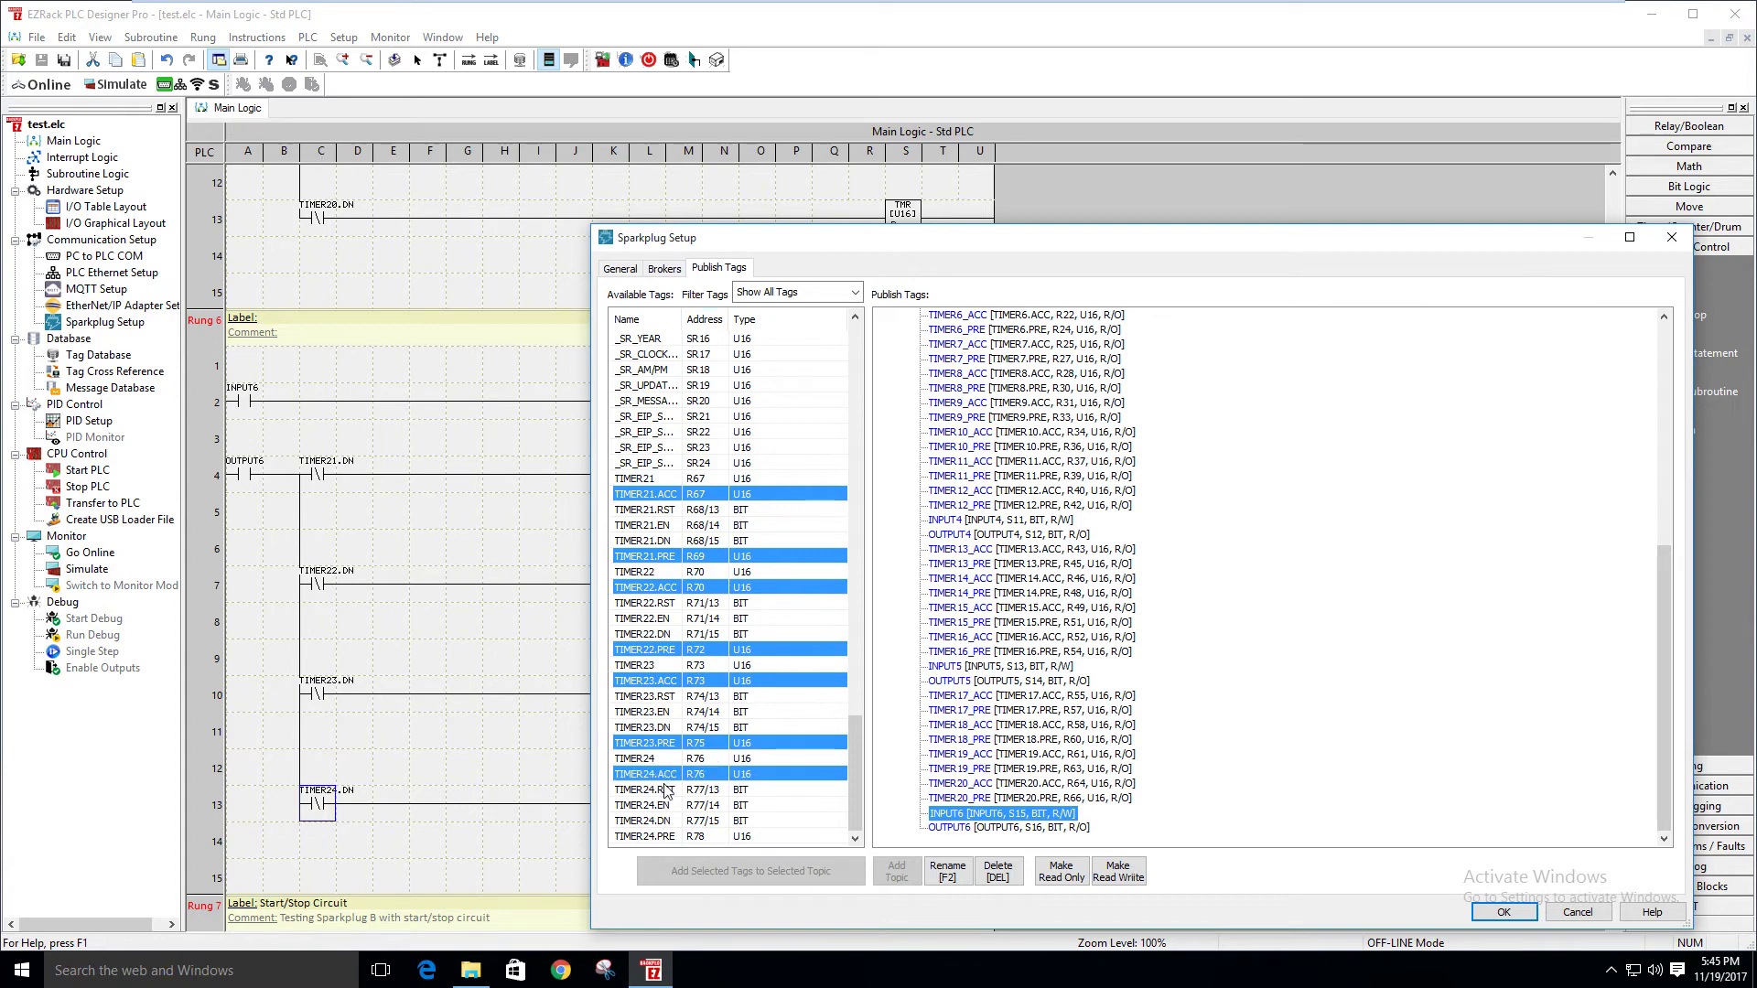
ctrl+click(673, 837)
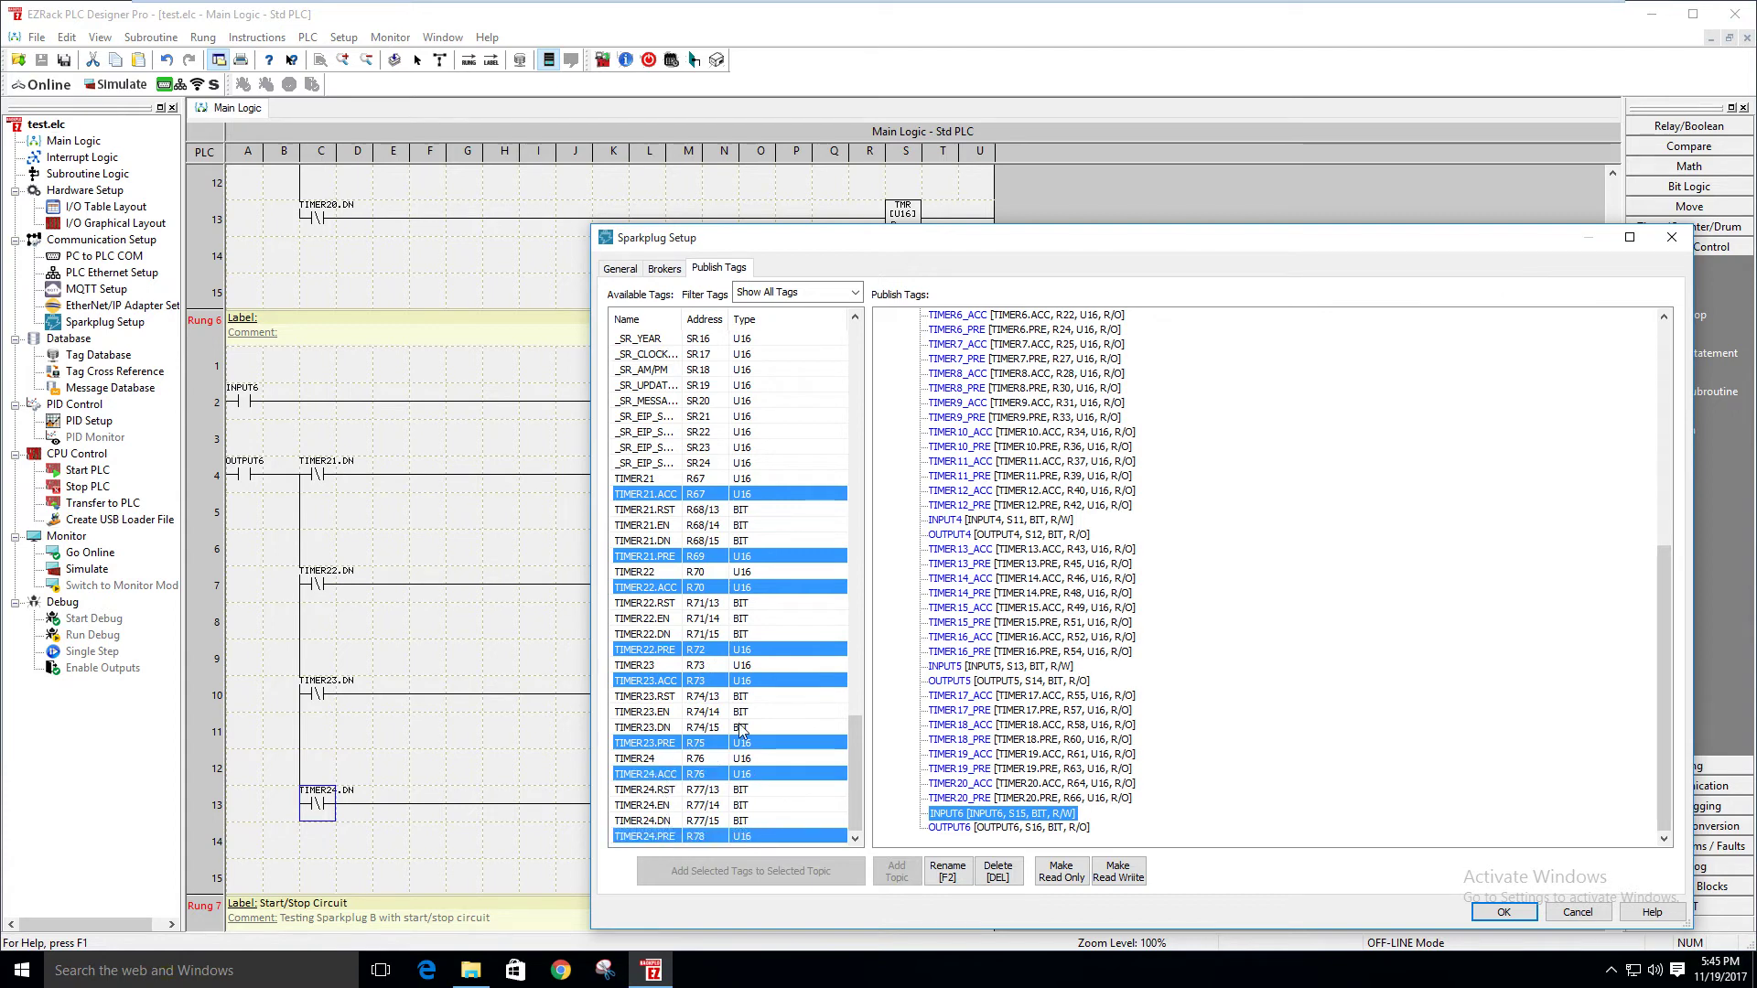
drag(675, 495, 925, 331)
click(1504, 912)
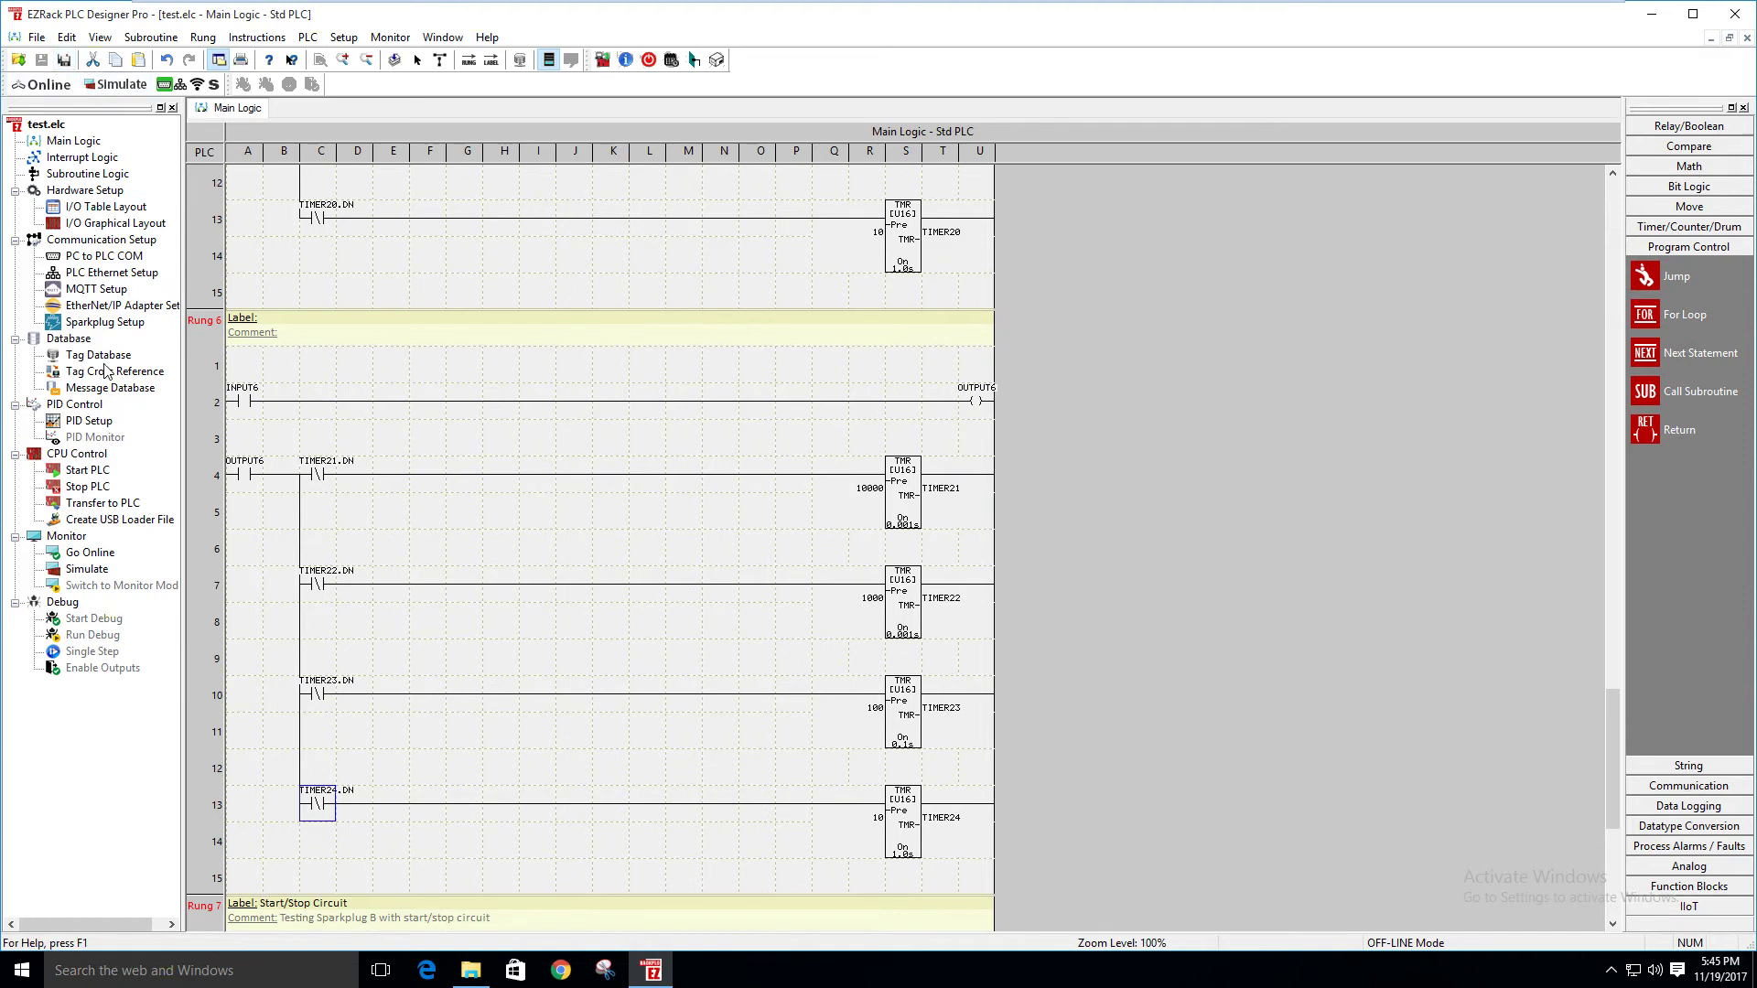
Transfer the program to the PLC over the serial COM4 connection, overwriting the existing project
double_click(115, 503)
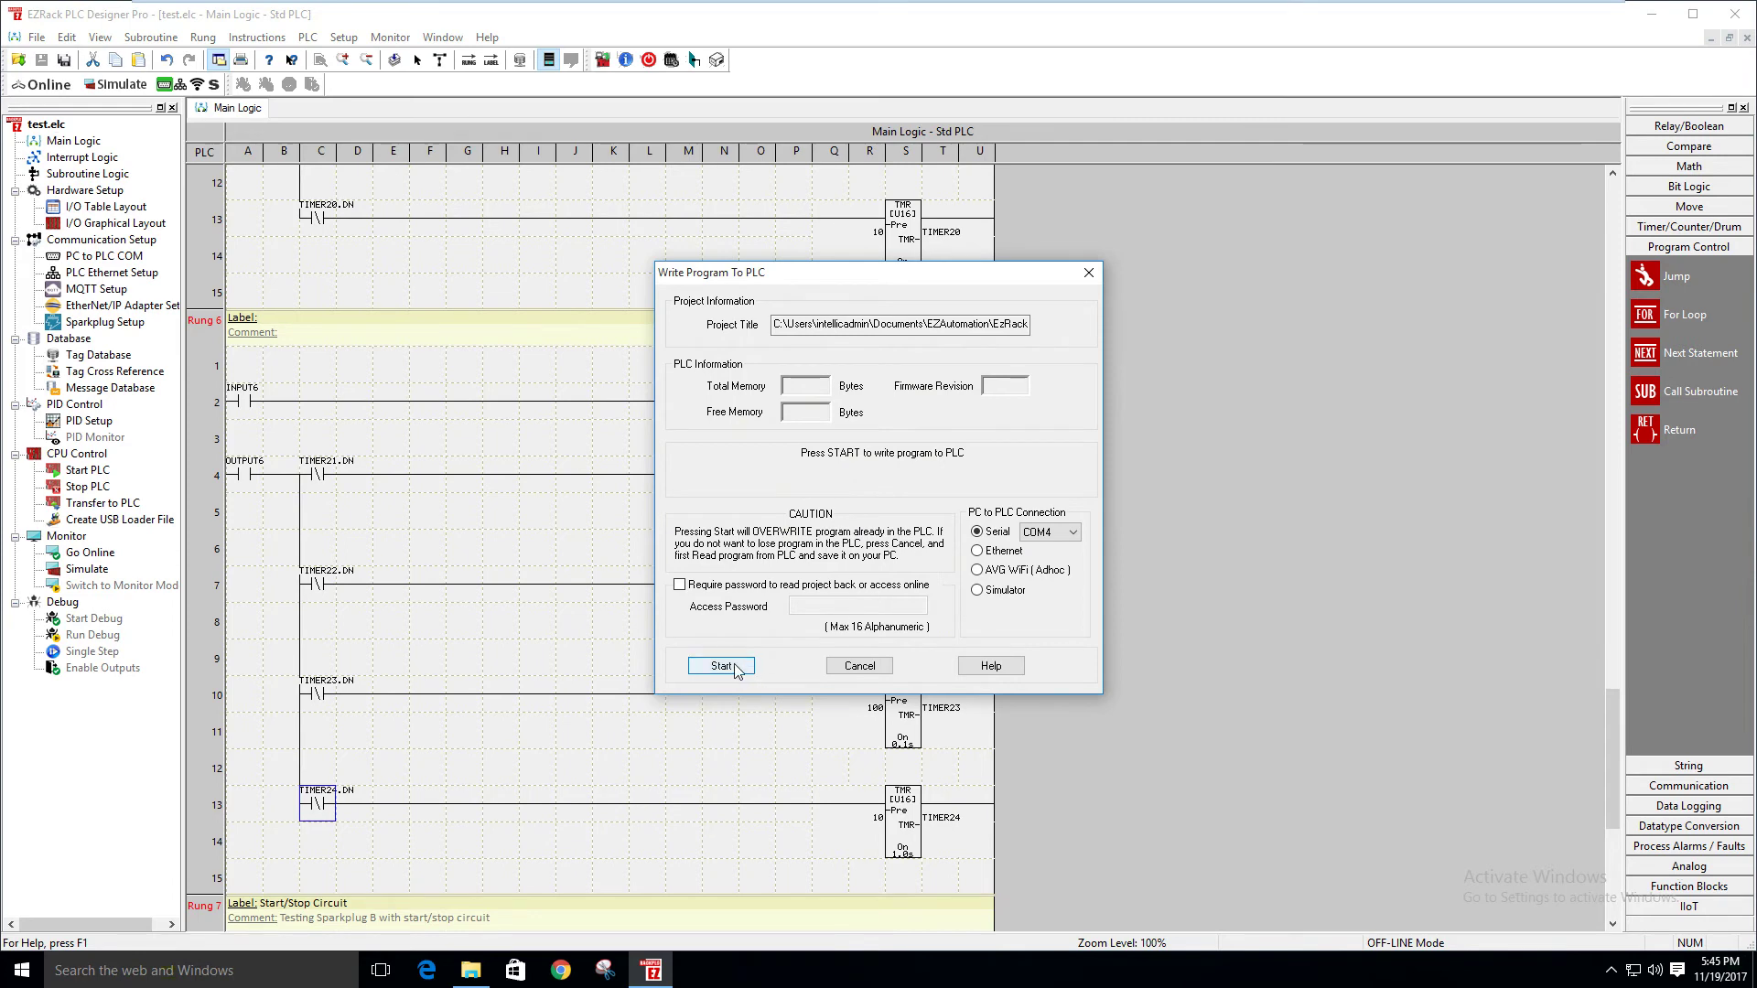
click(721, 666)
click(878, 531)
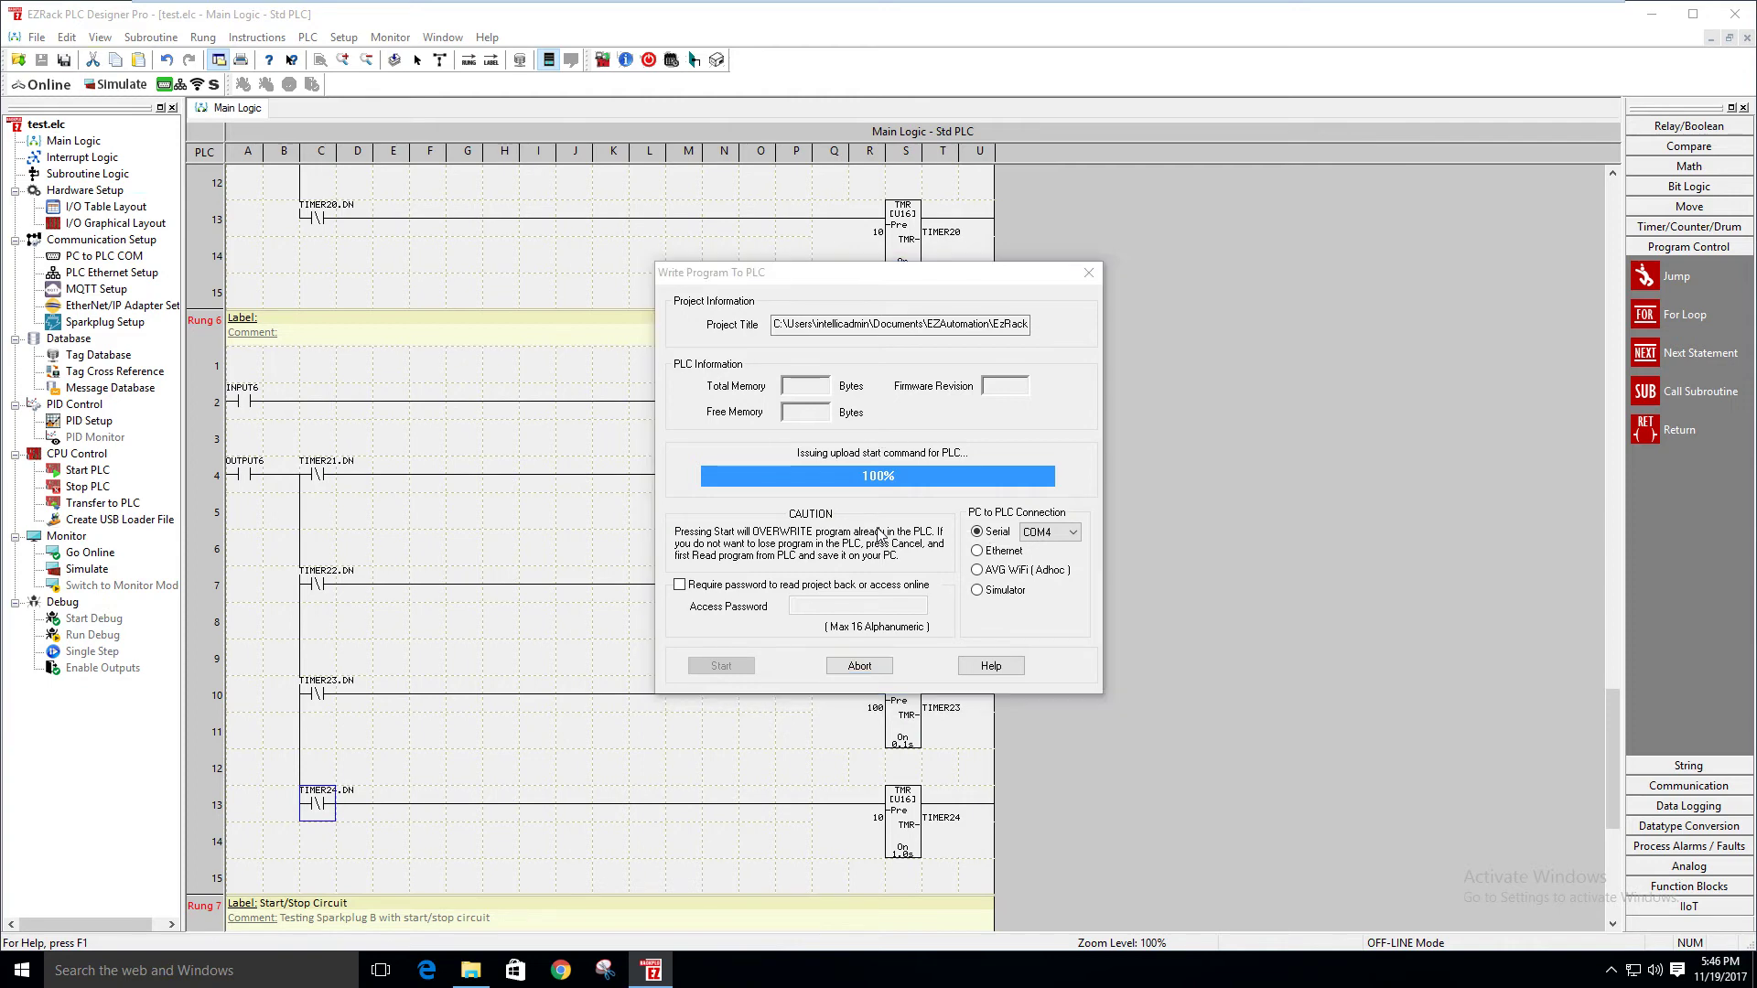
click(863, 528)
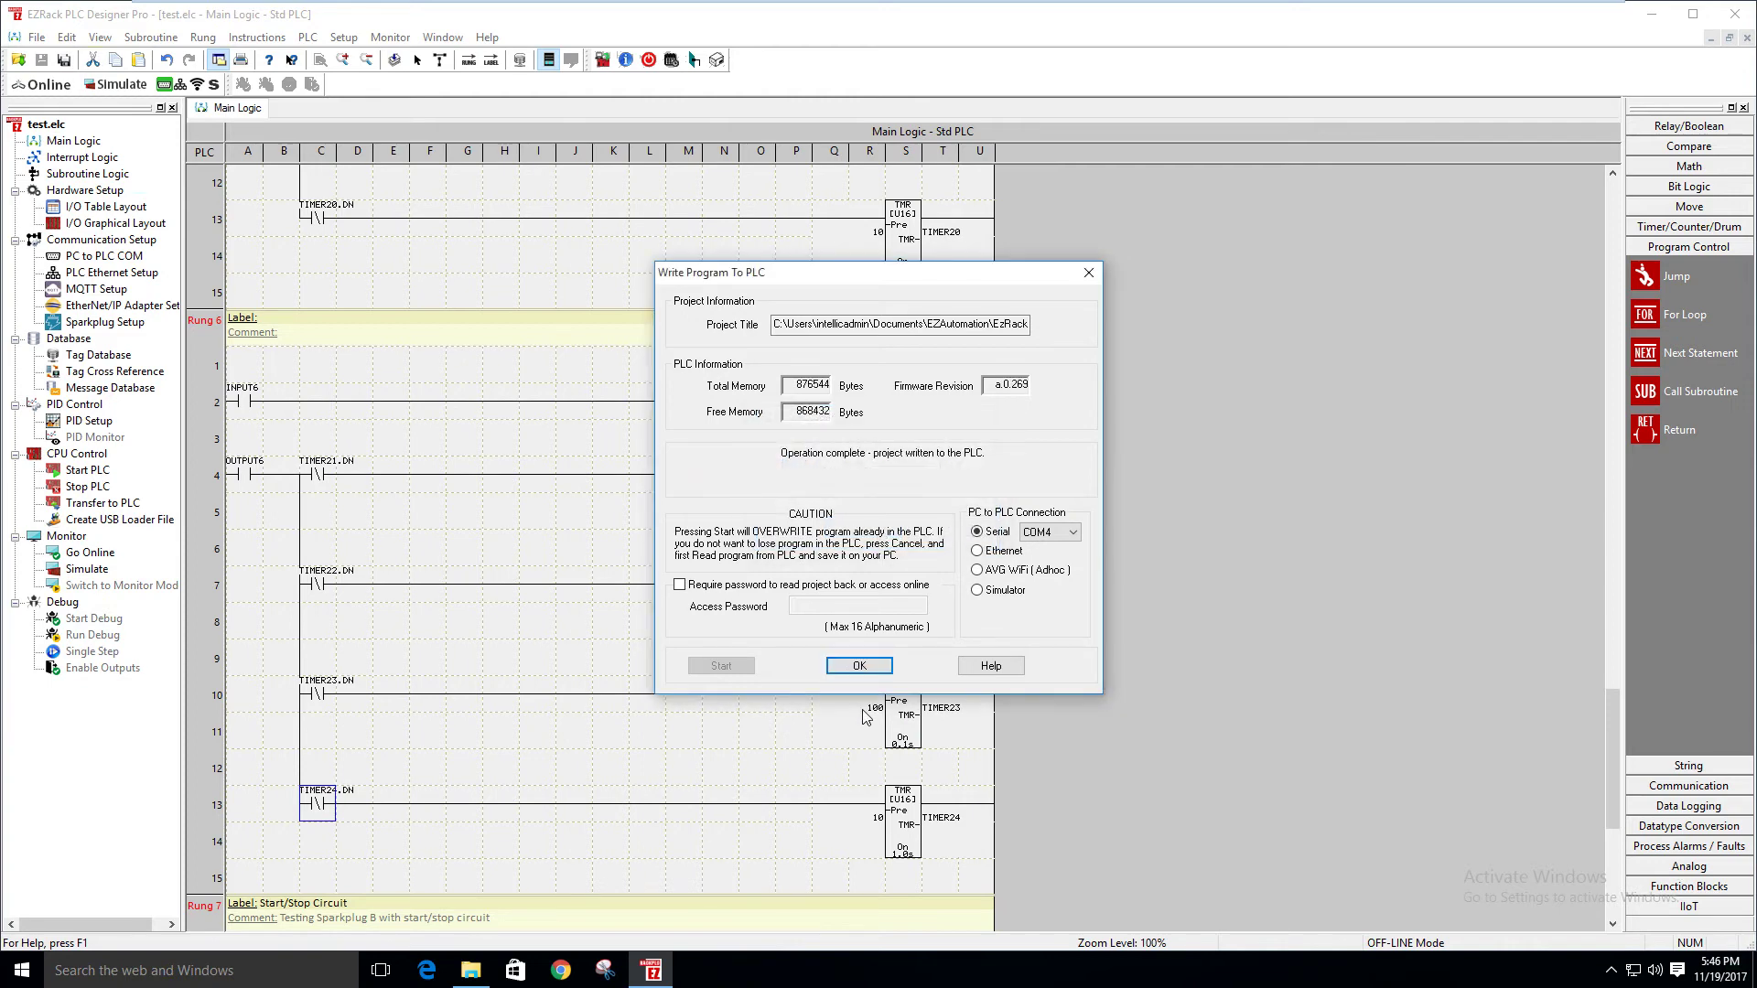
click(858, 666)
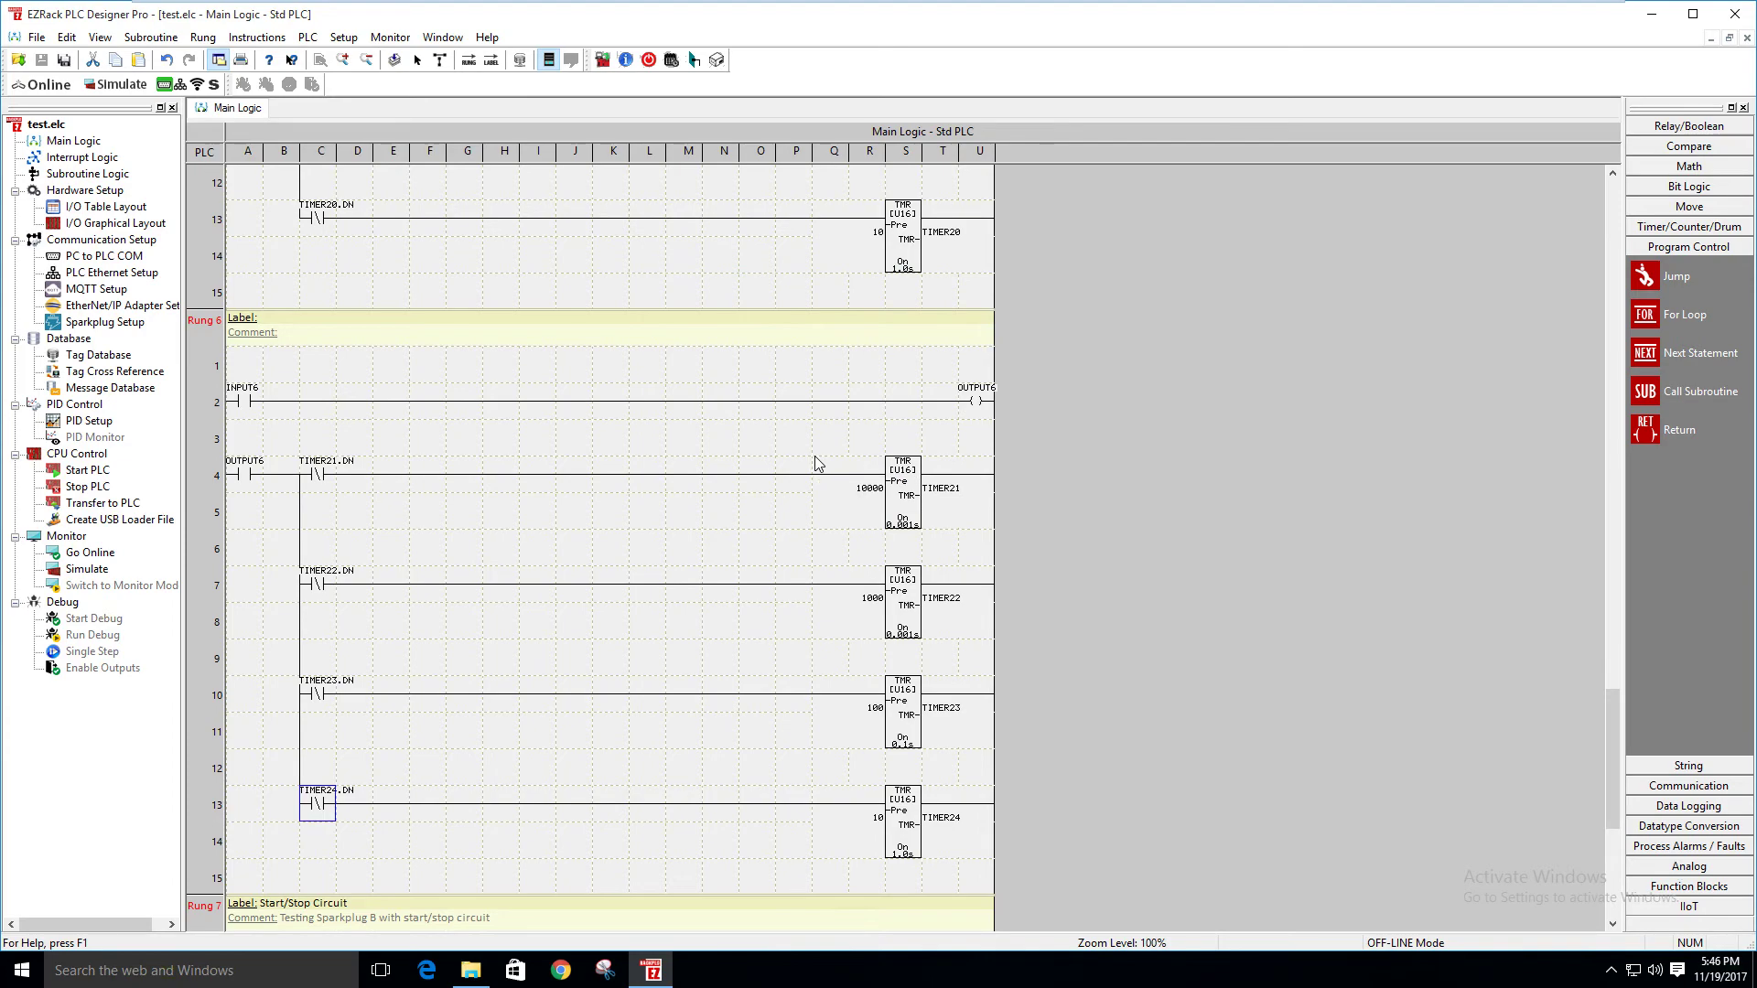
Switch to Ignition Designer and check the PLC1 tags for INPUT6 and the TIMER21 to TIMER24 entries, with the Script Console open
mouse_move(1438, 22)
click(1556, 15)
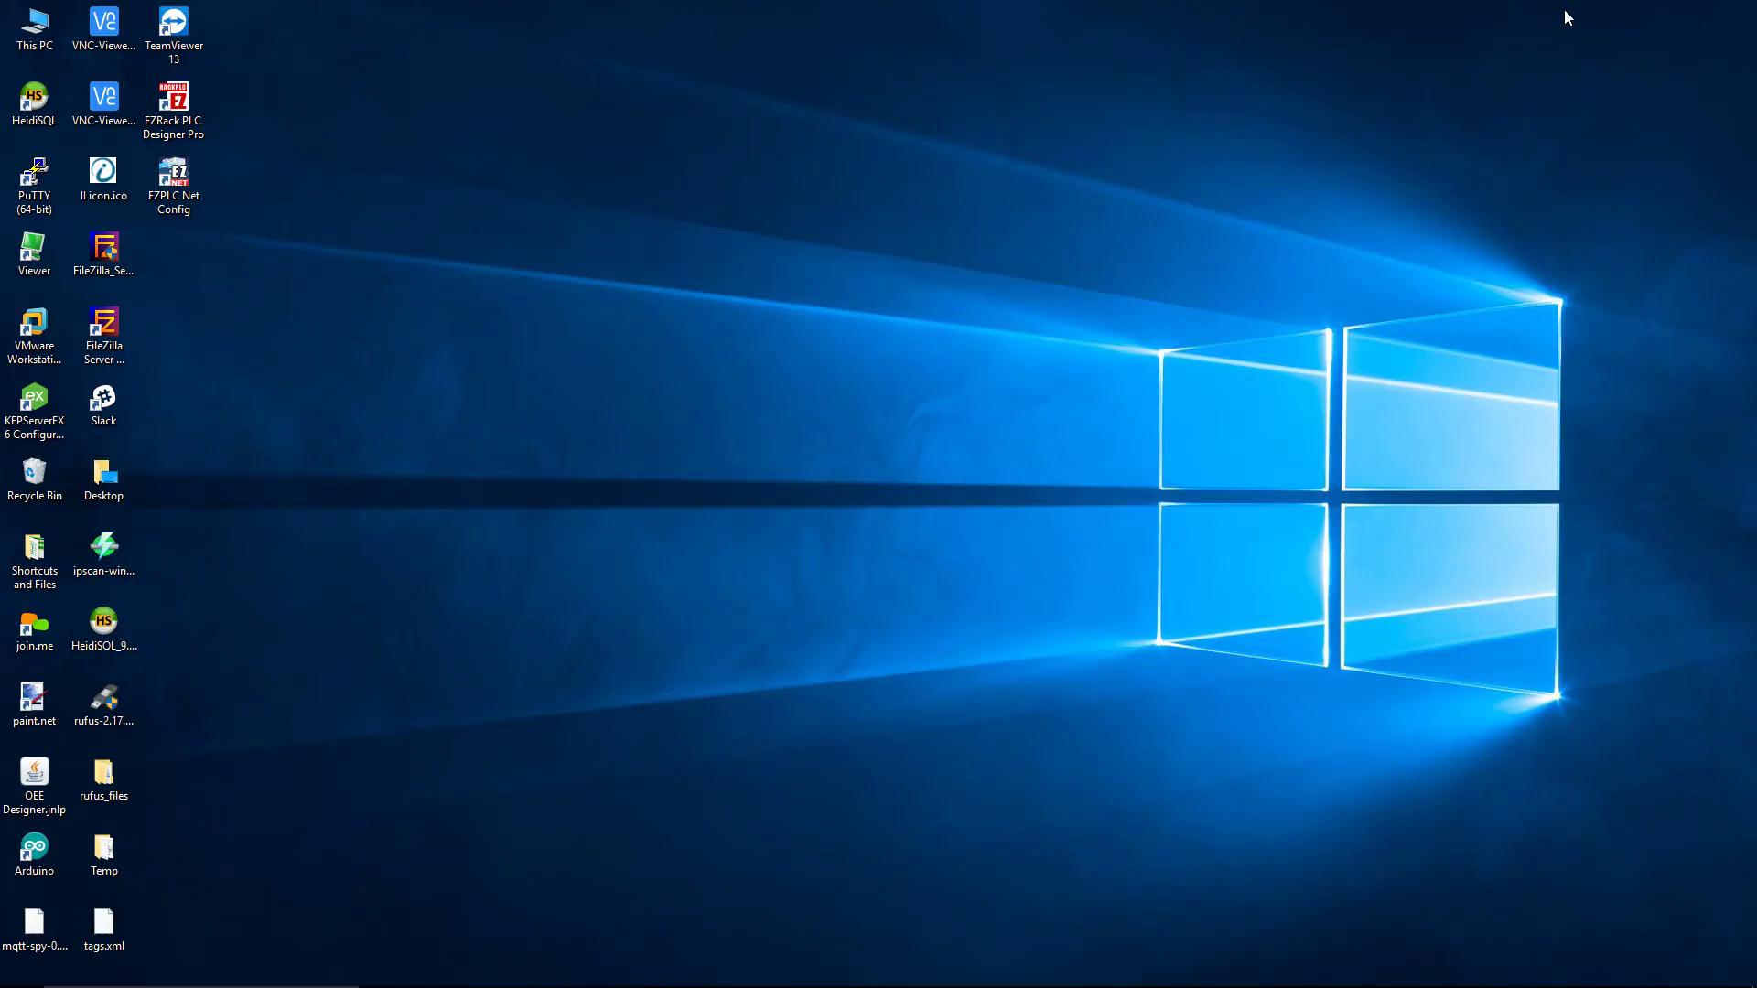
key(alt+Tab)
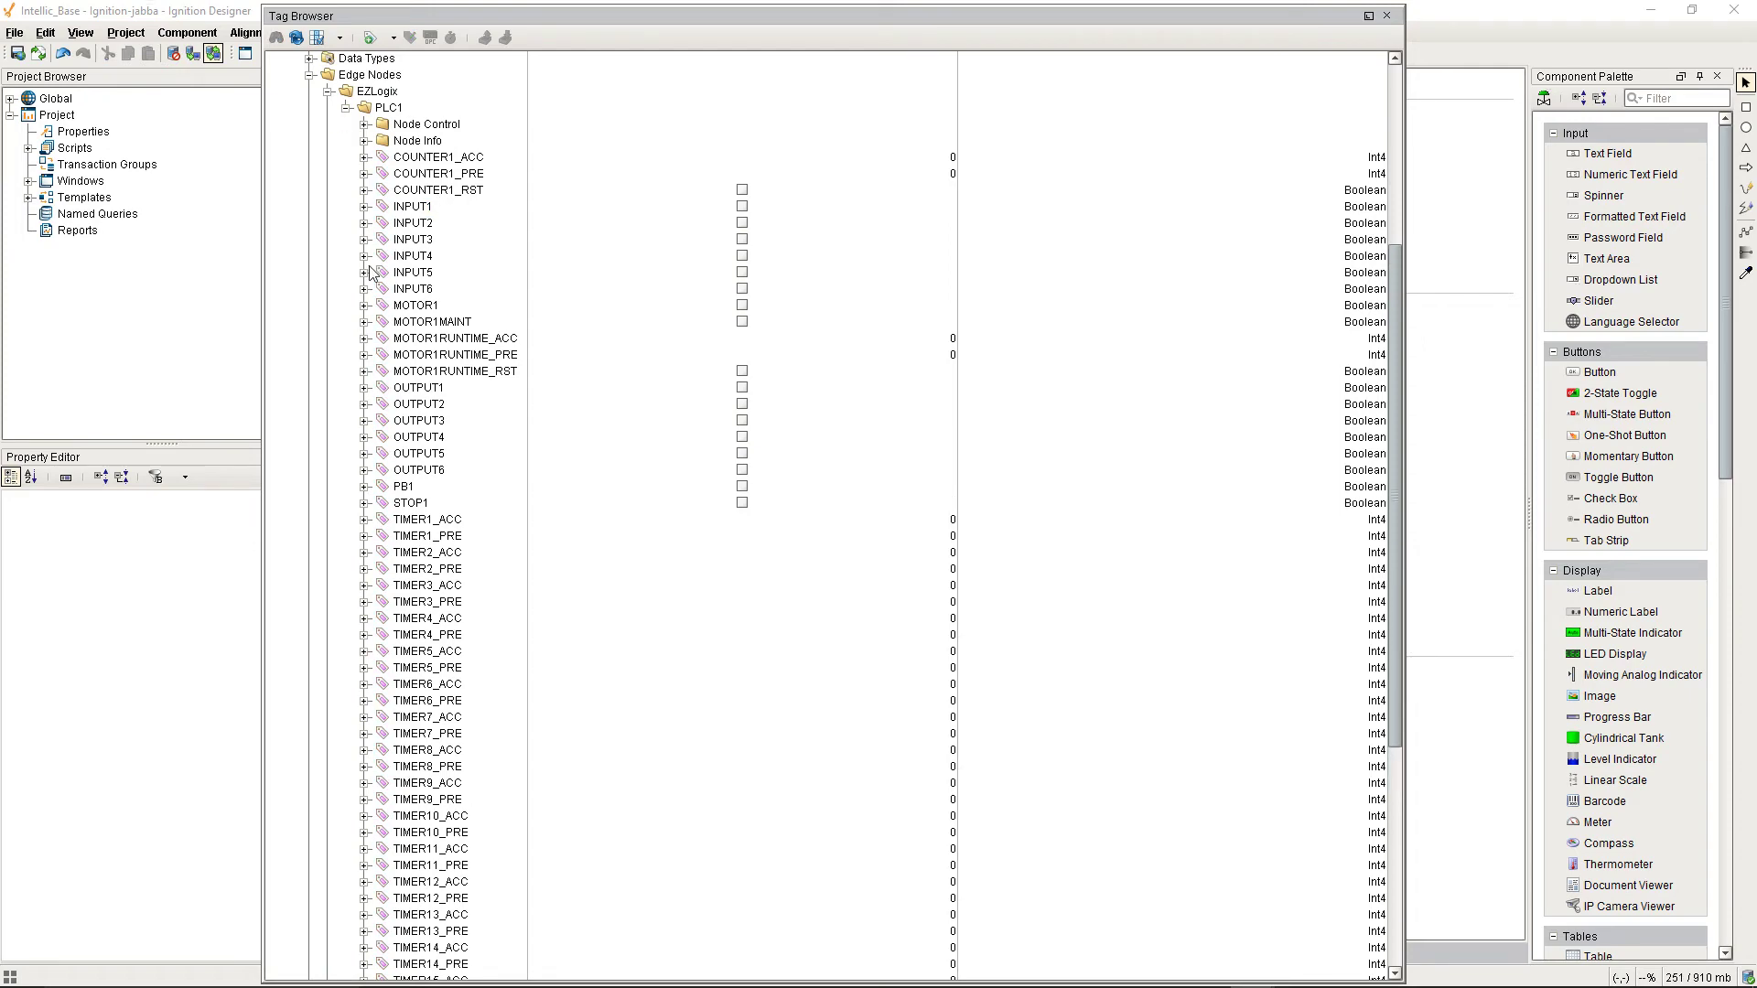
click(403, 288)
key(alt+Tab)
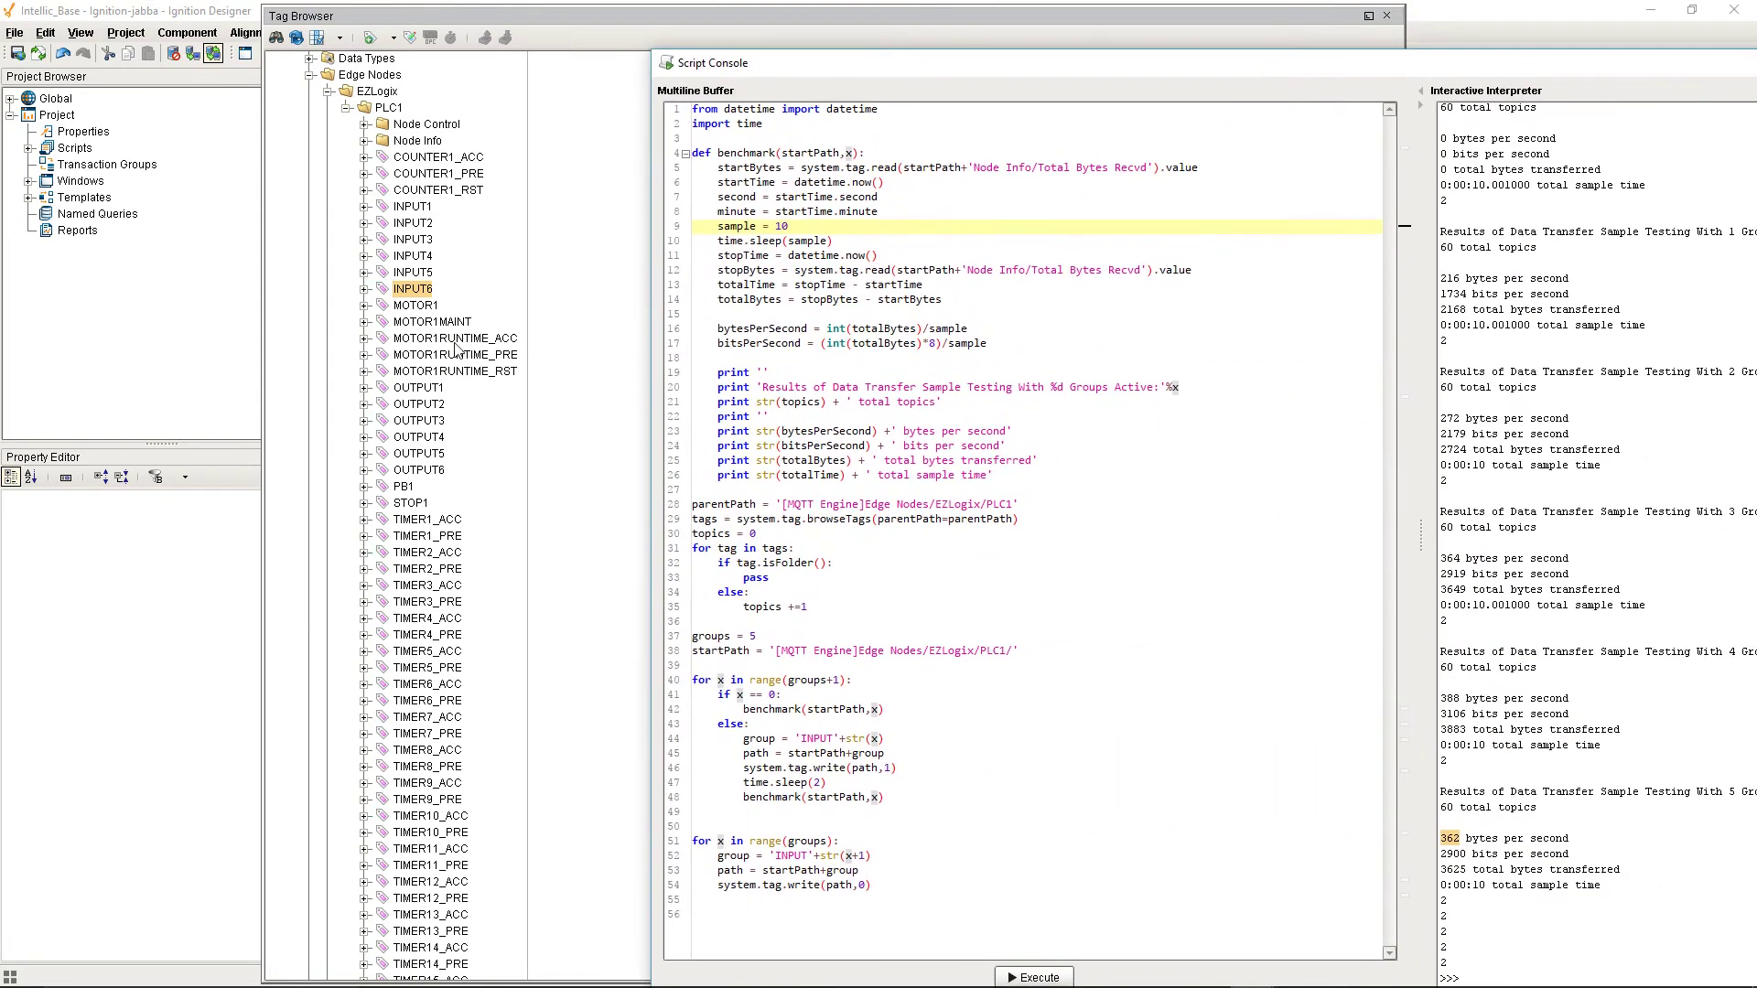
scroll(471, 688, down, 8)
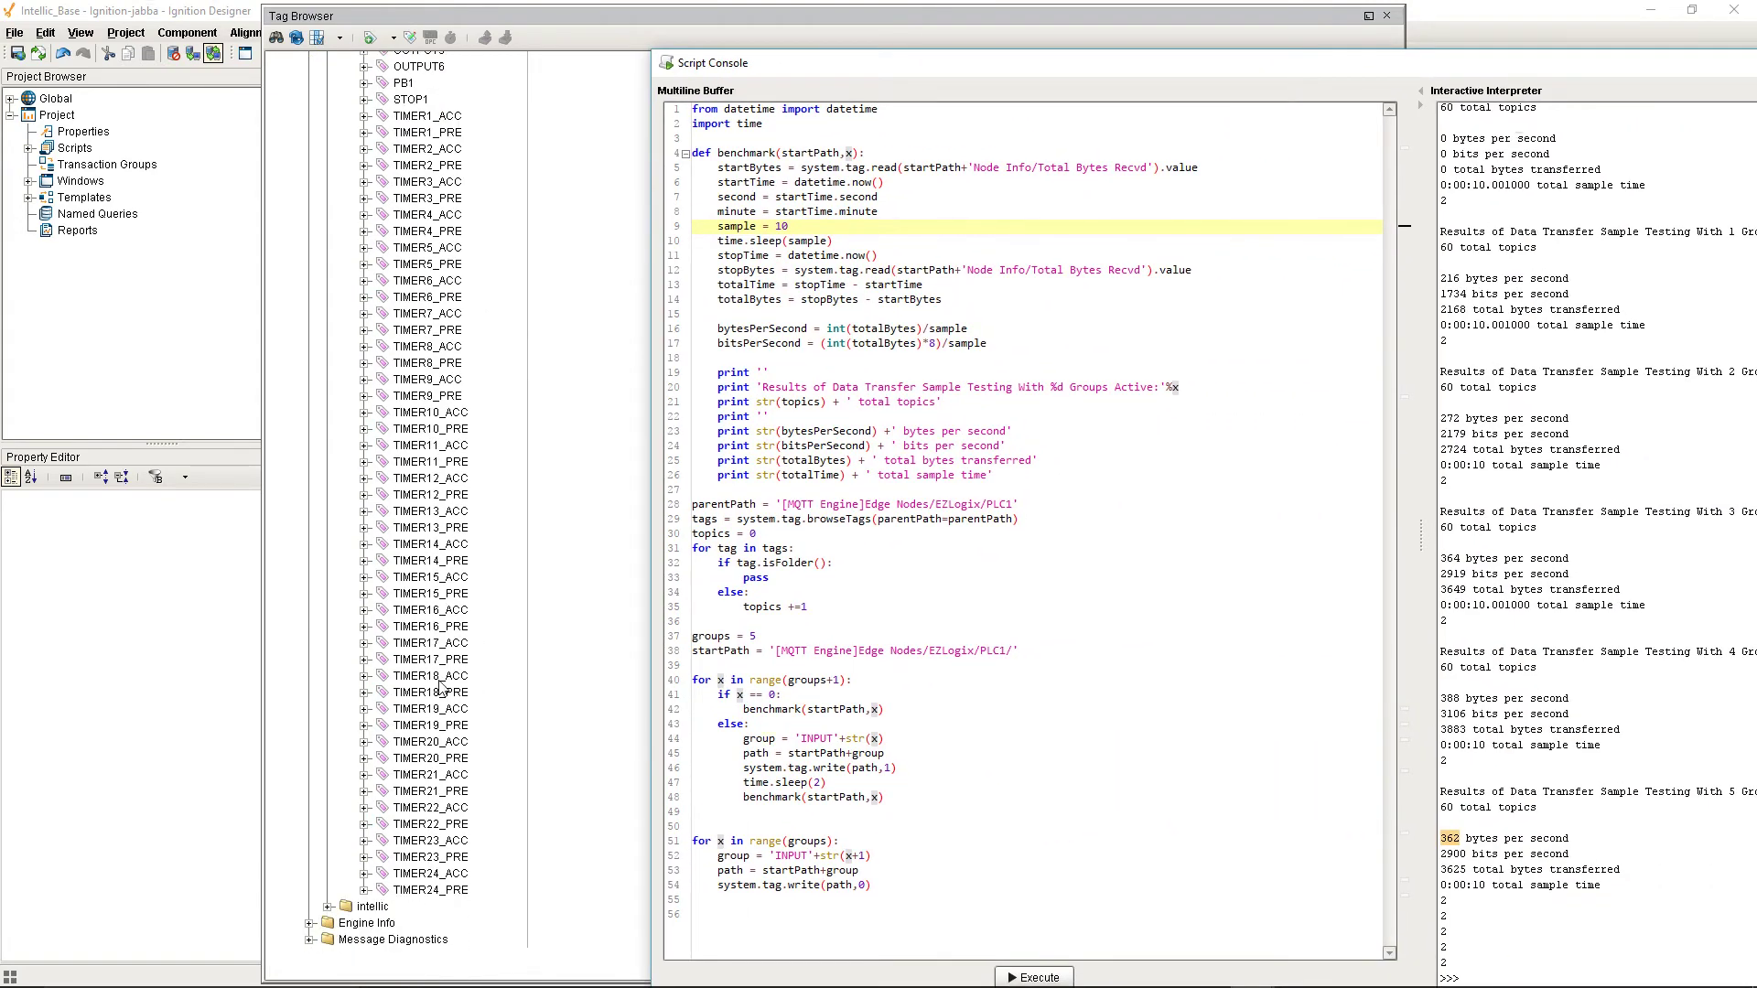
scroll(441, 688, up, 7)
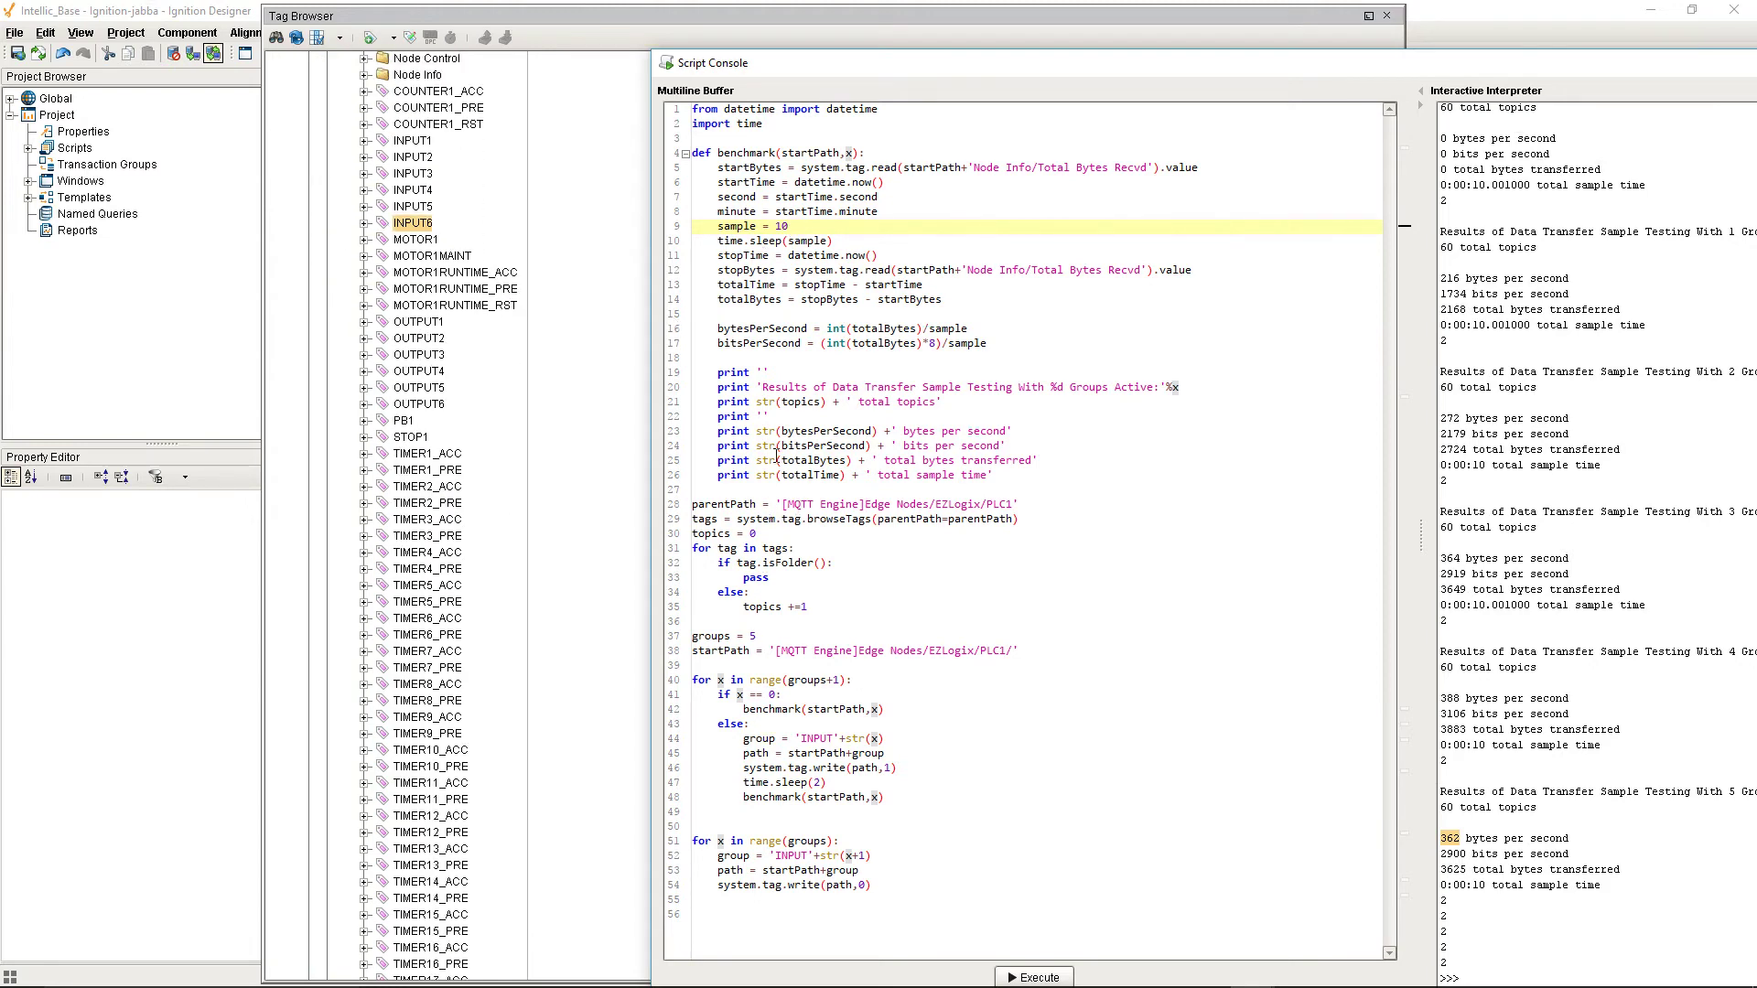
Set groups to 6 in the benchmark script, reposition the Script Console and clear the interpreter output
click(763, 637)
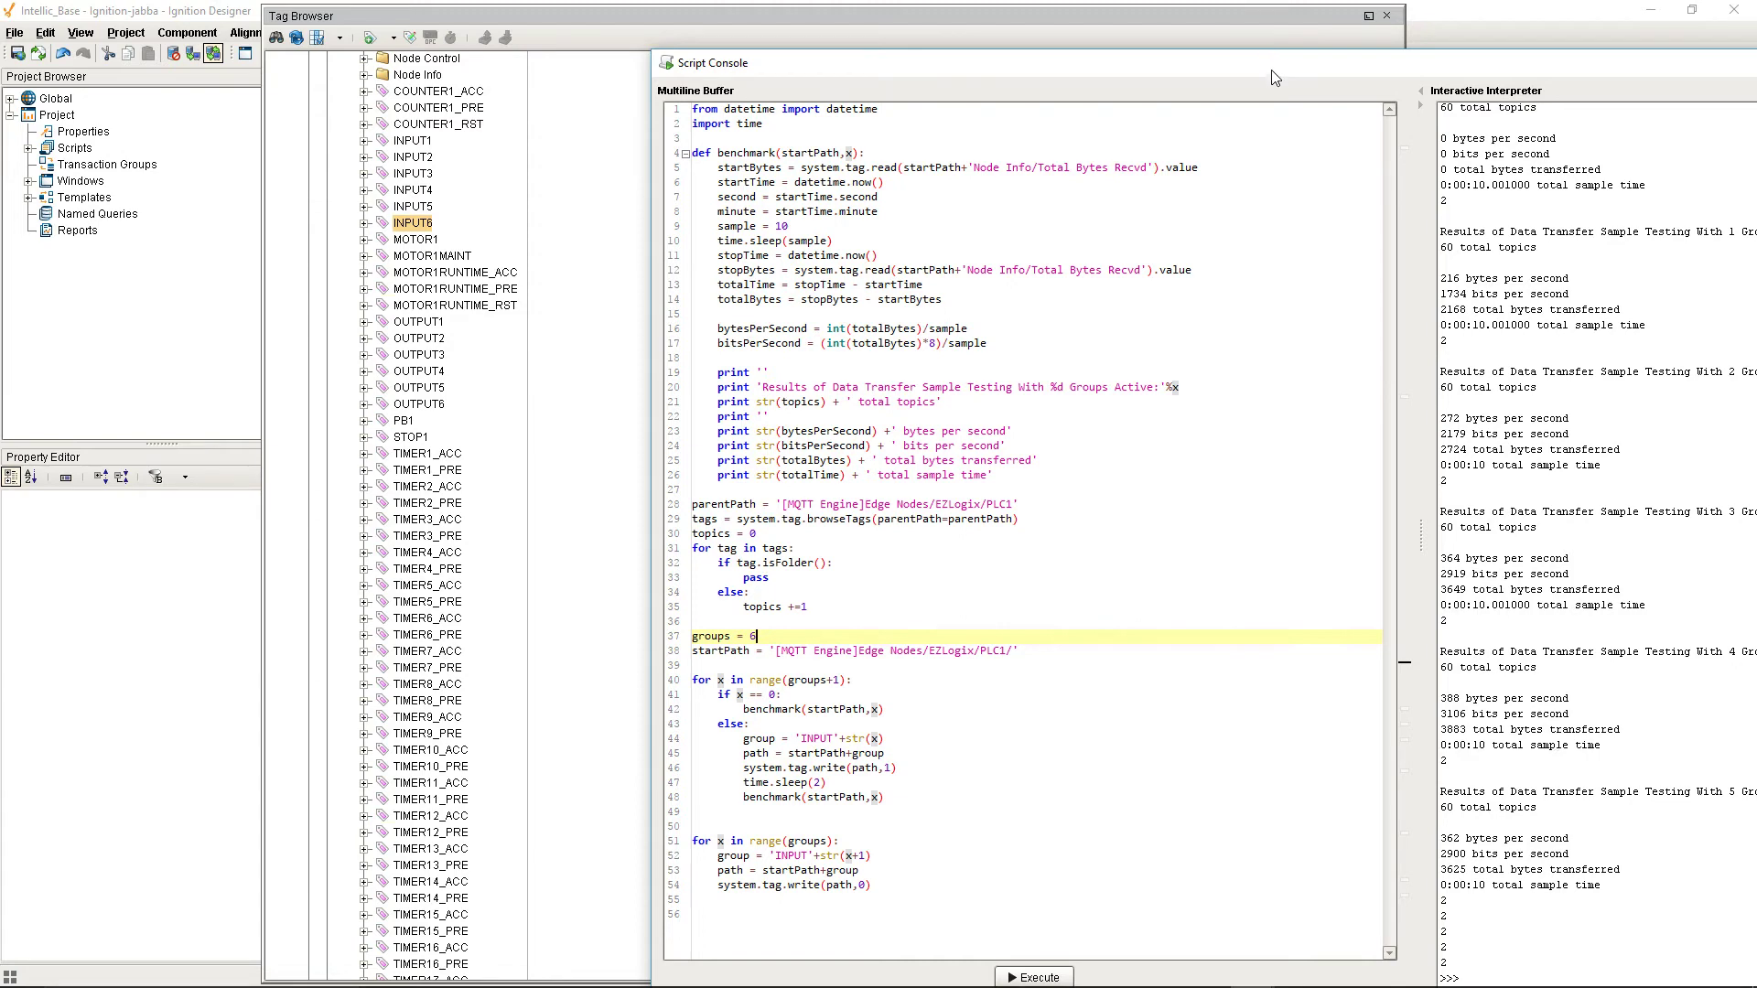
drag(1269, 64, 1145, 24)
click(1756, 52)
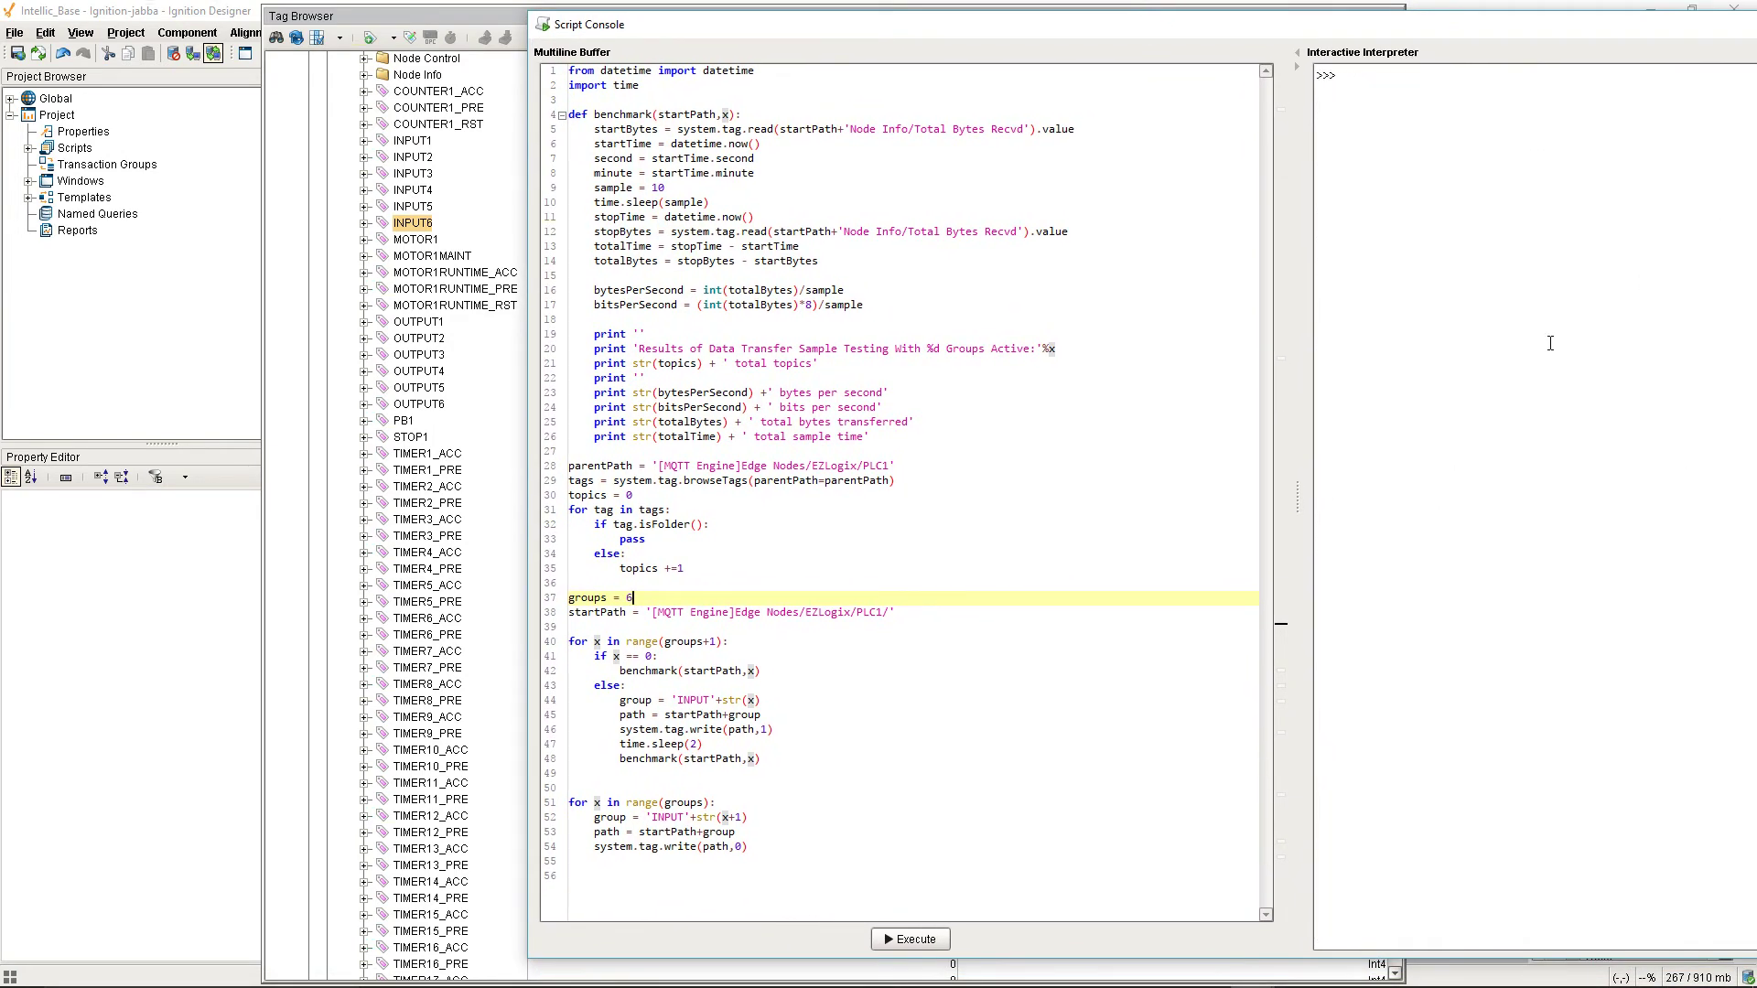
Switch to EZRack PLC Designer Pro, go online with the PLC and monitor the ladder logic from the first rung
key(super+d)
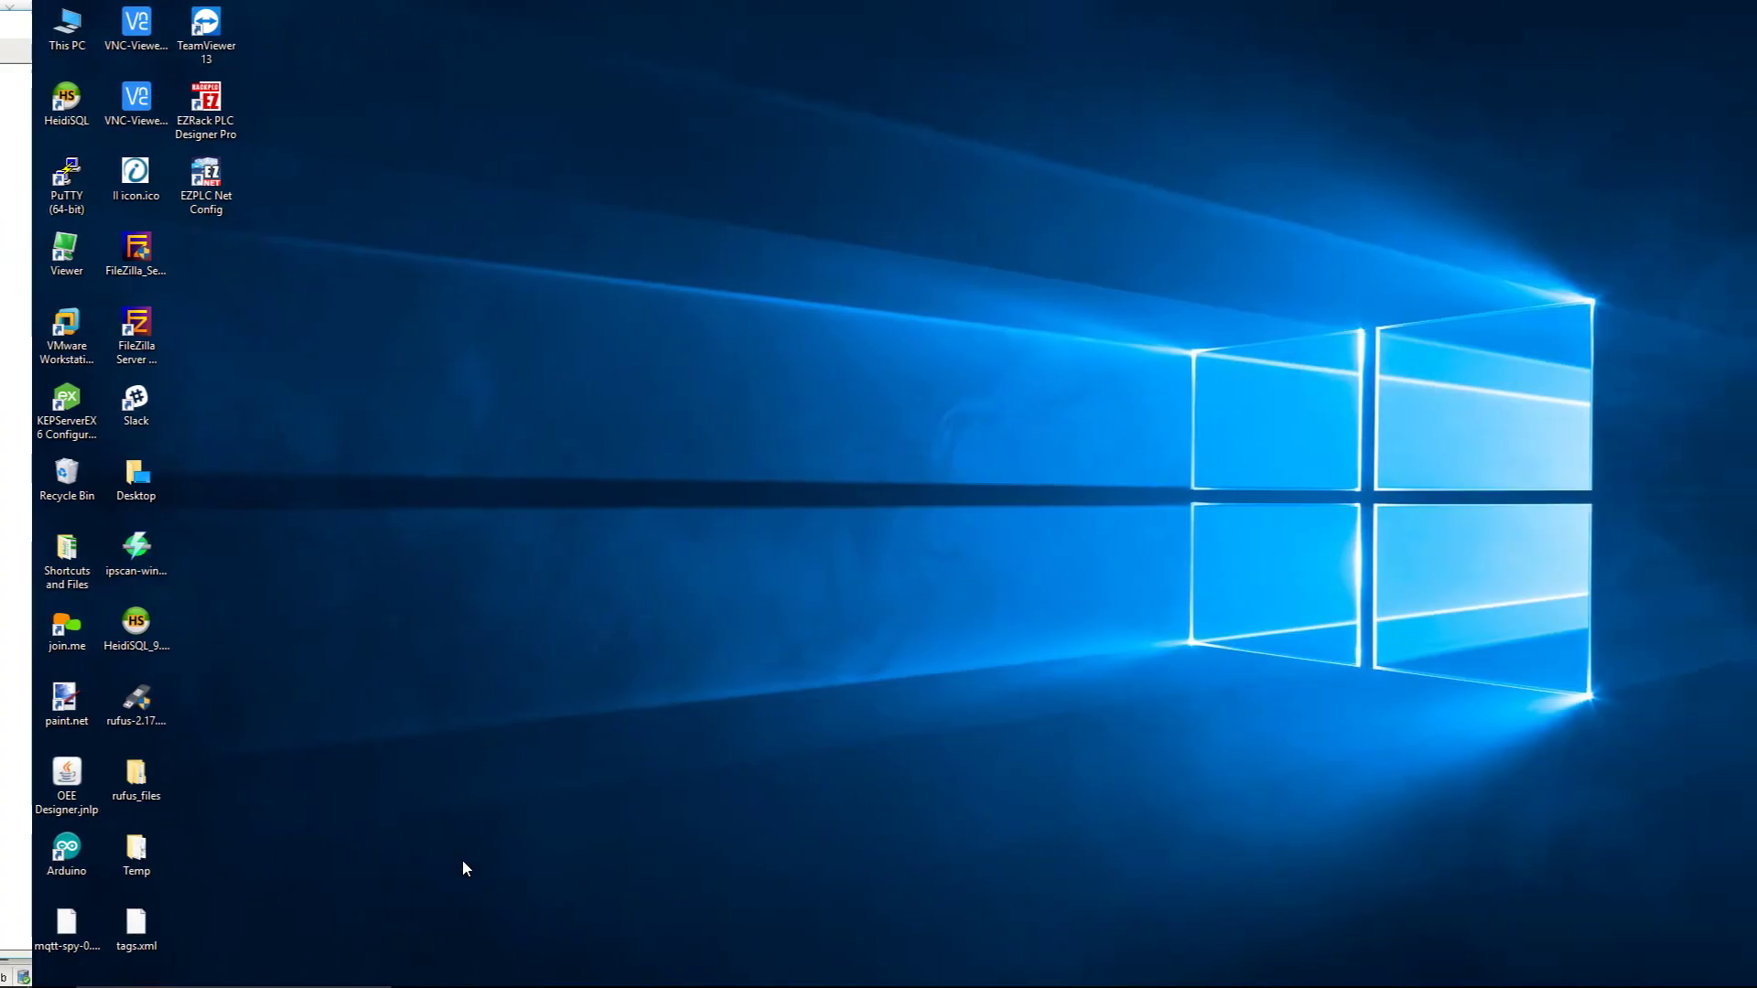
click(1027, 969)
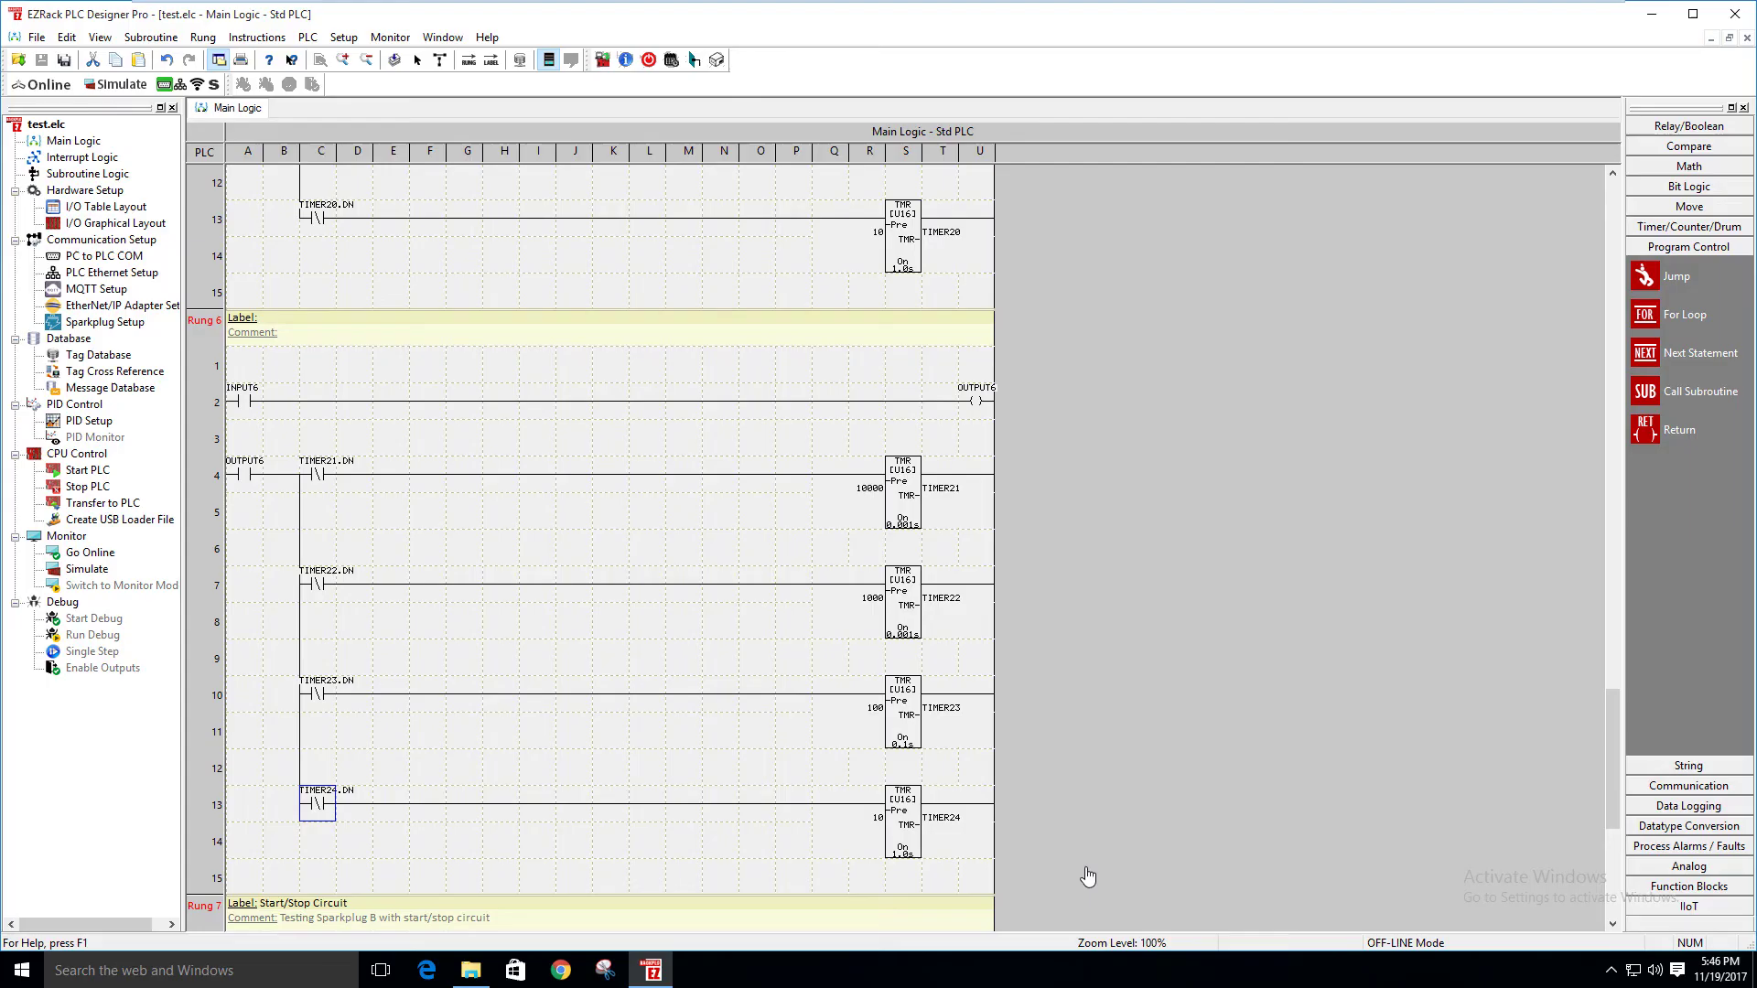
click(41, 84)
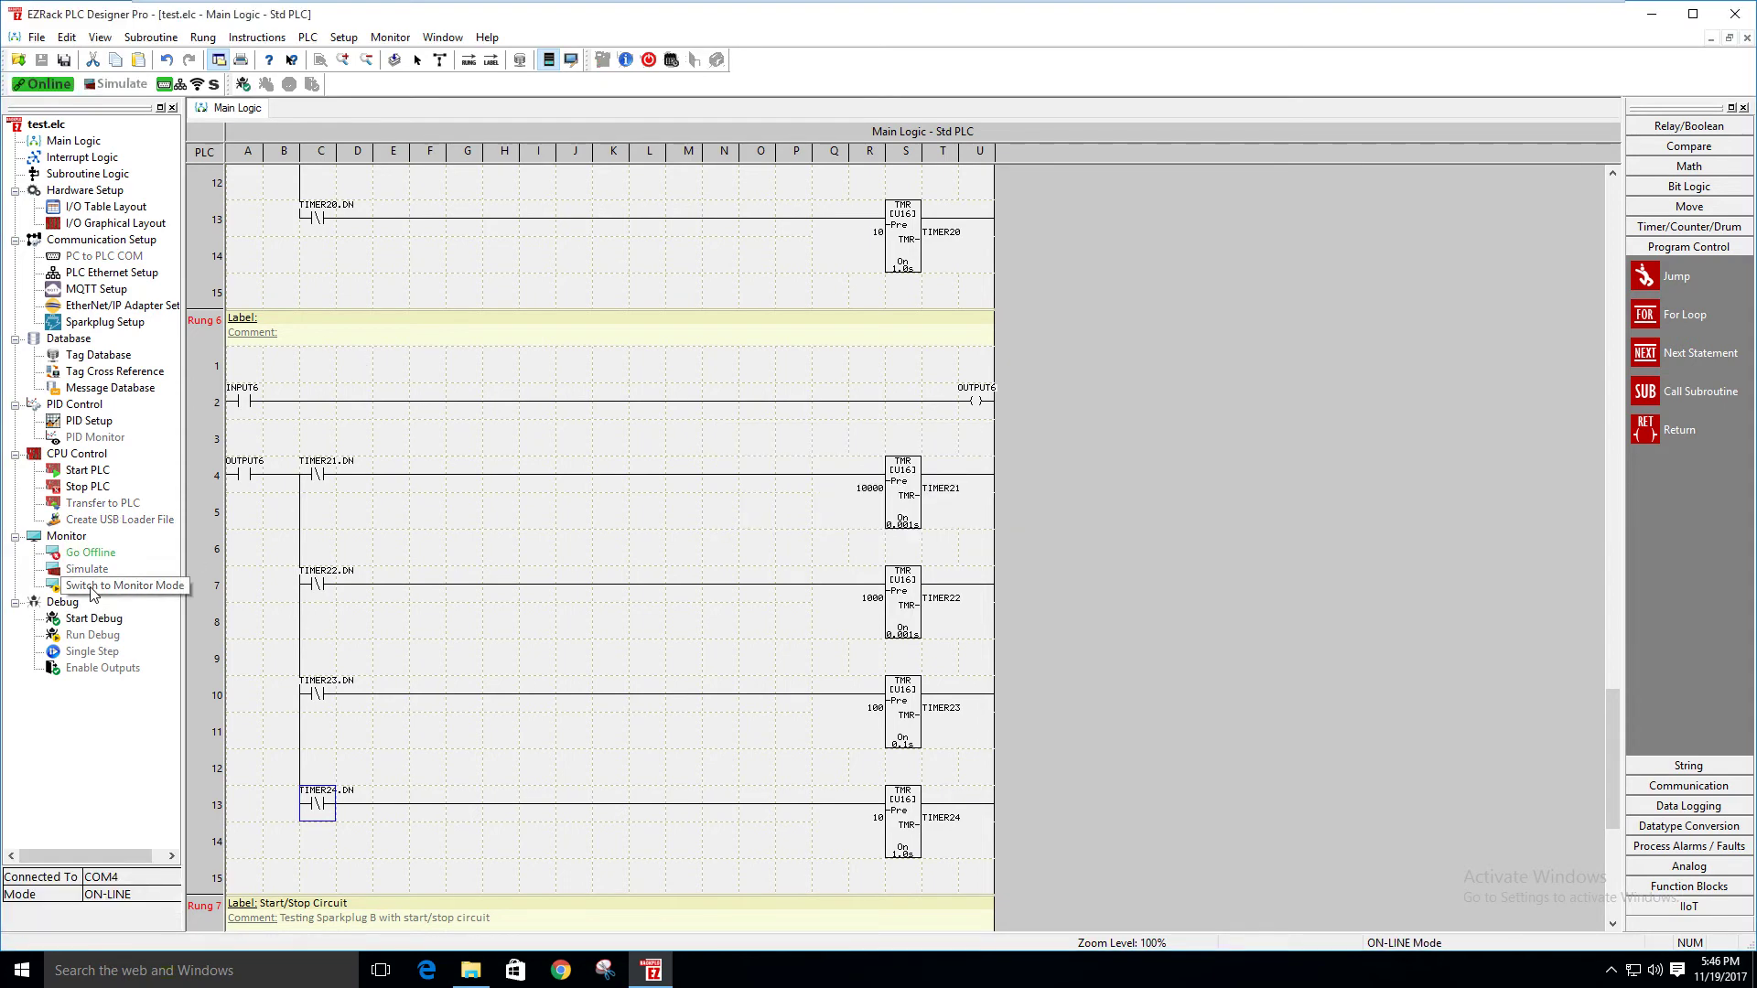
click(91, 587)
scroll(653, 511, up, 5)
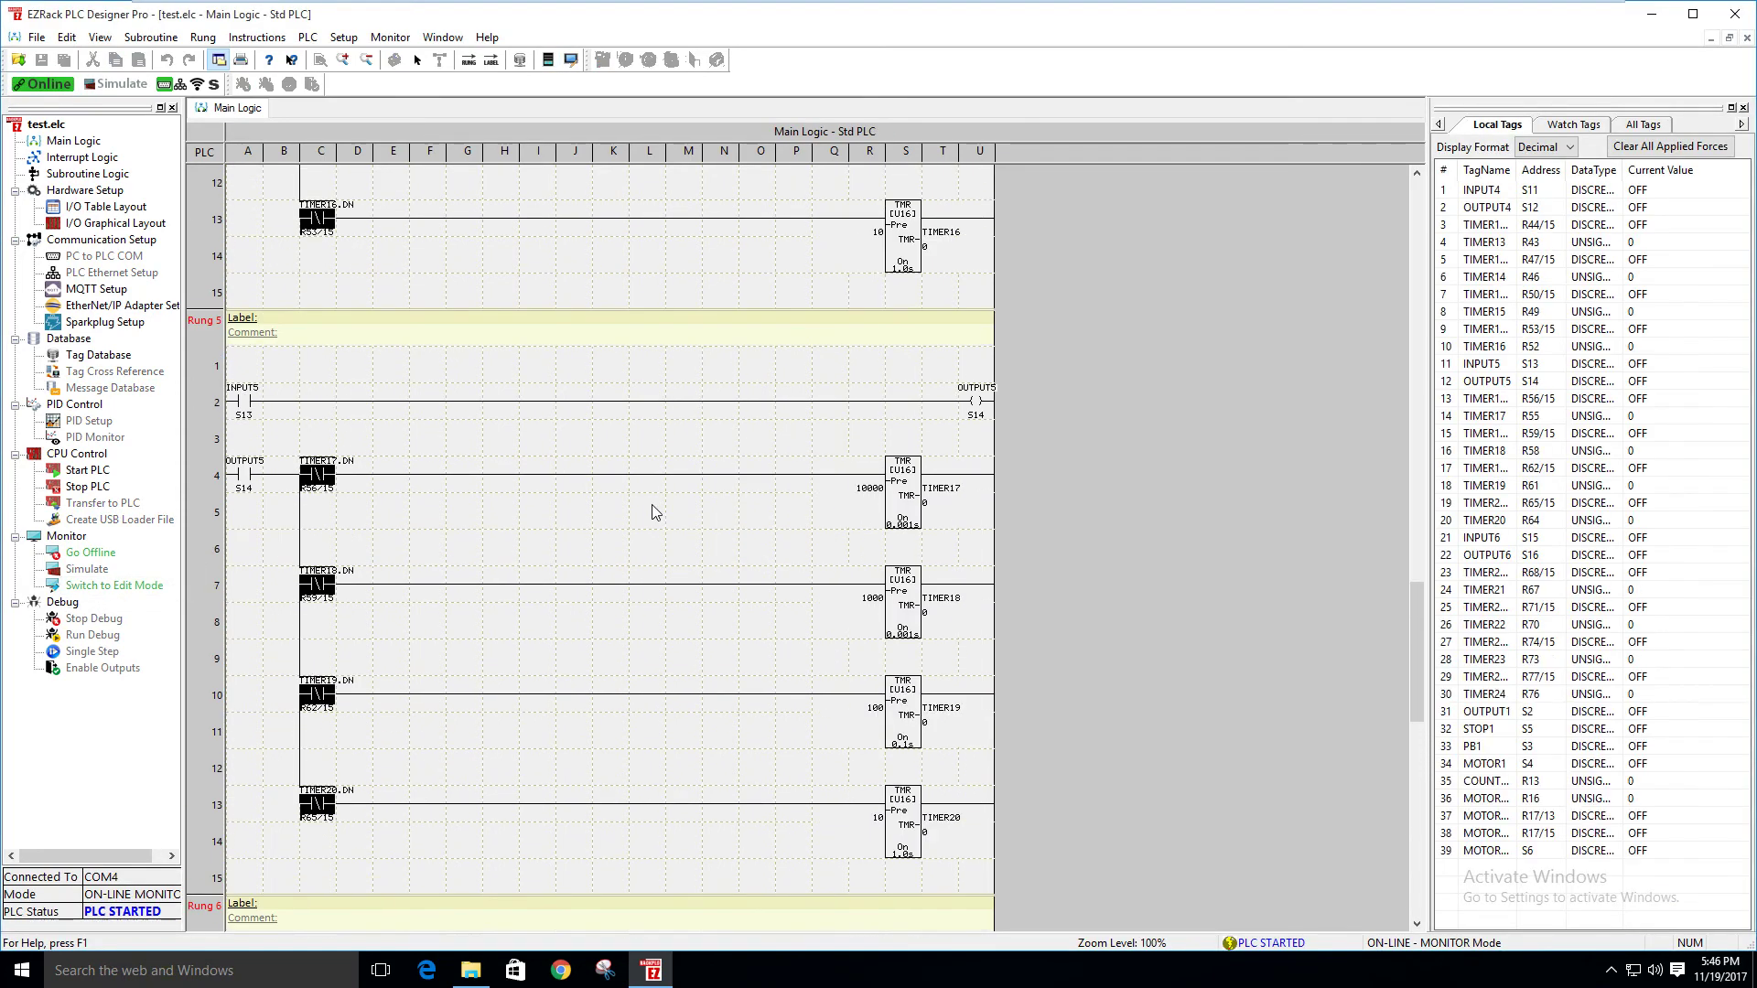
drag(1422, 635, 1421, 258)
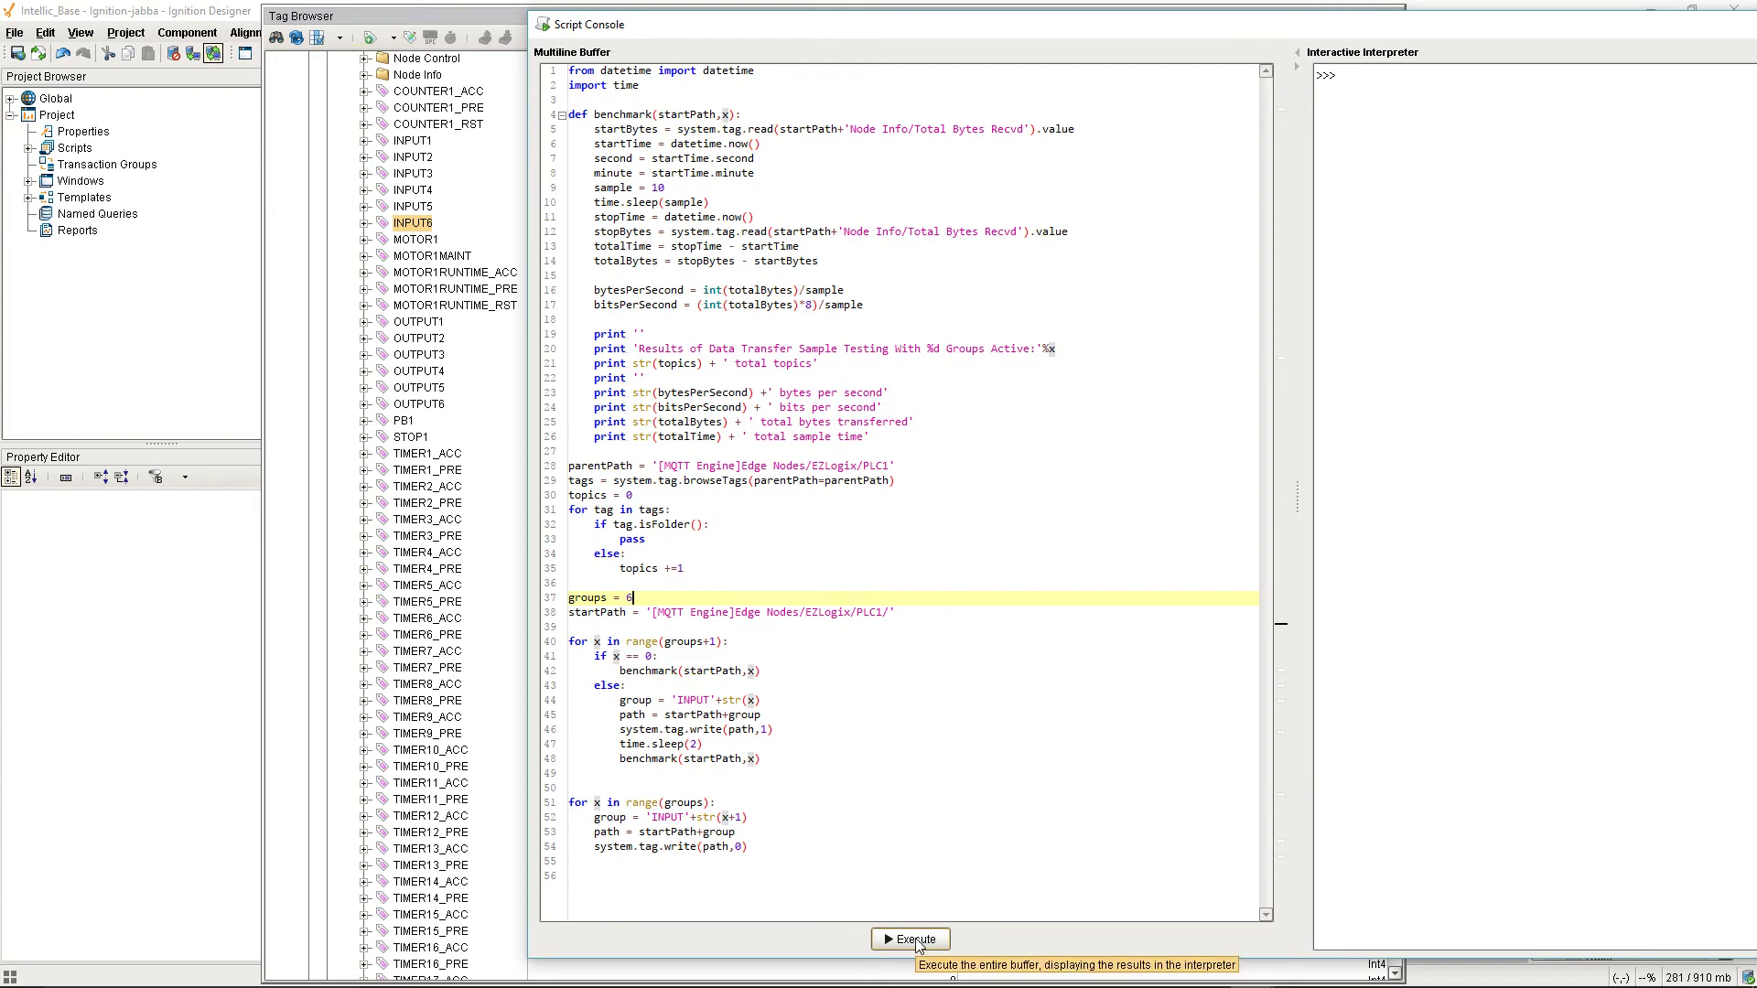
Execute the benchmark script in Ignition's Script Console and arrange the console so its results and the tag values can be viewed
click(919, 942)
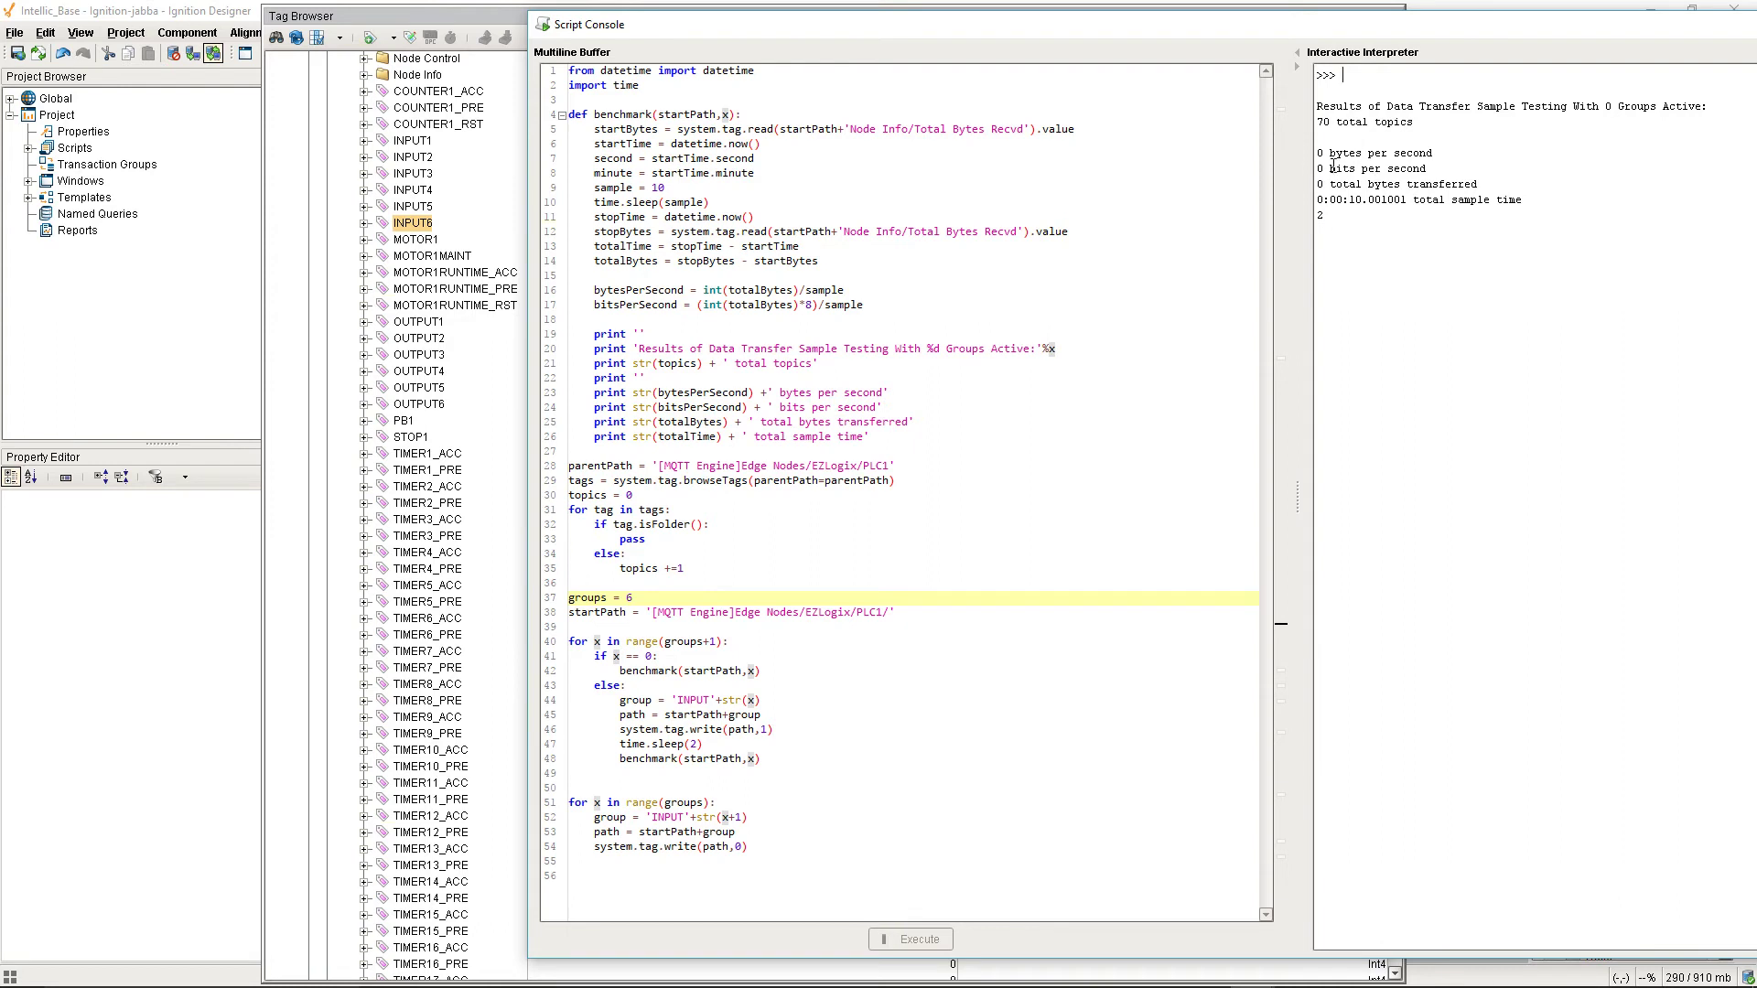
drag(1000, 29, 1226, 37)
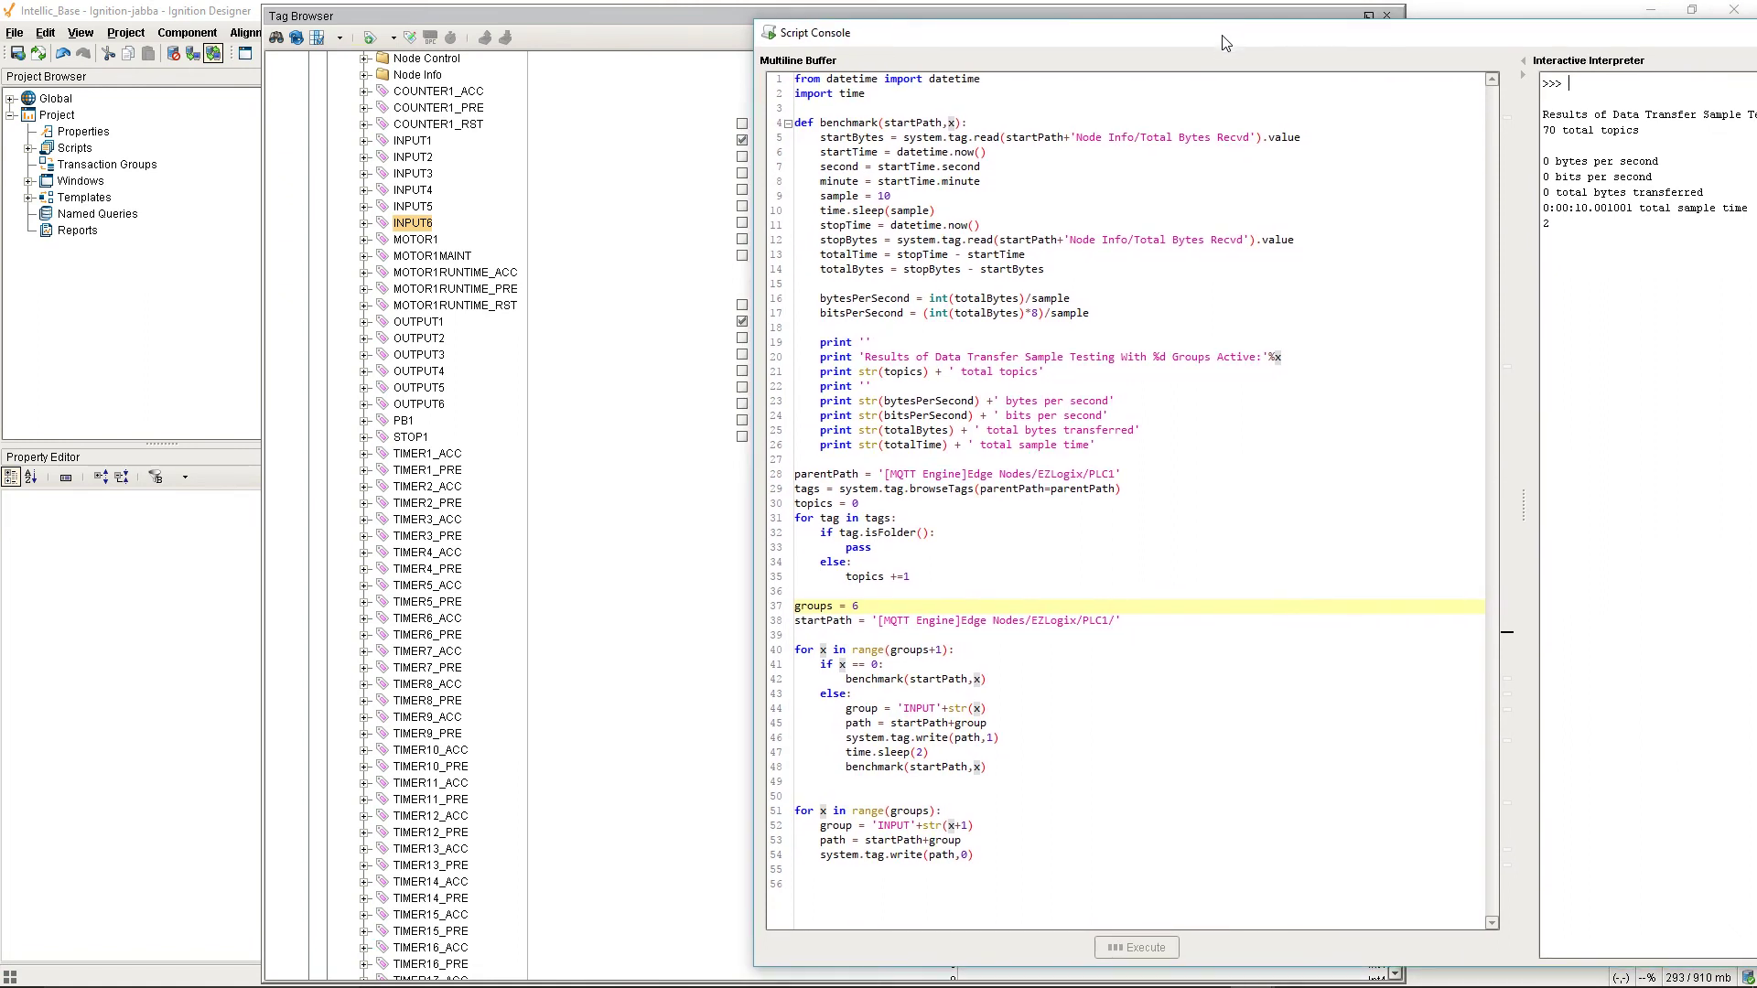
drag(1523, 505, 1389, 505)
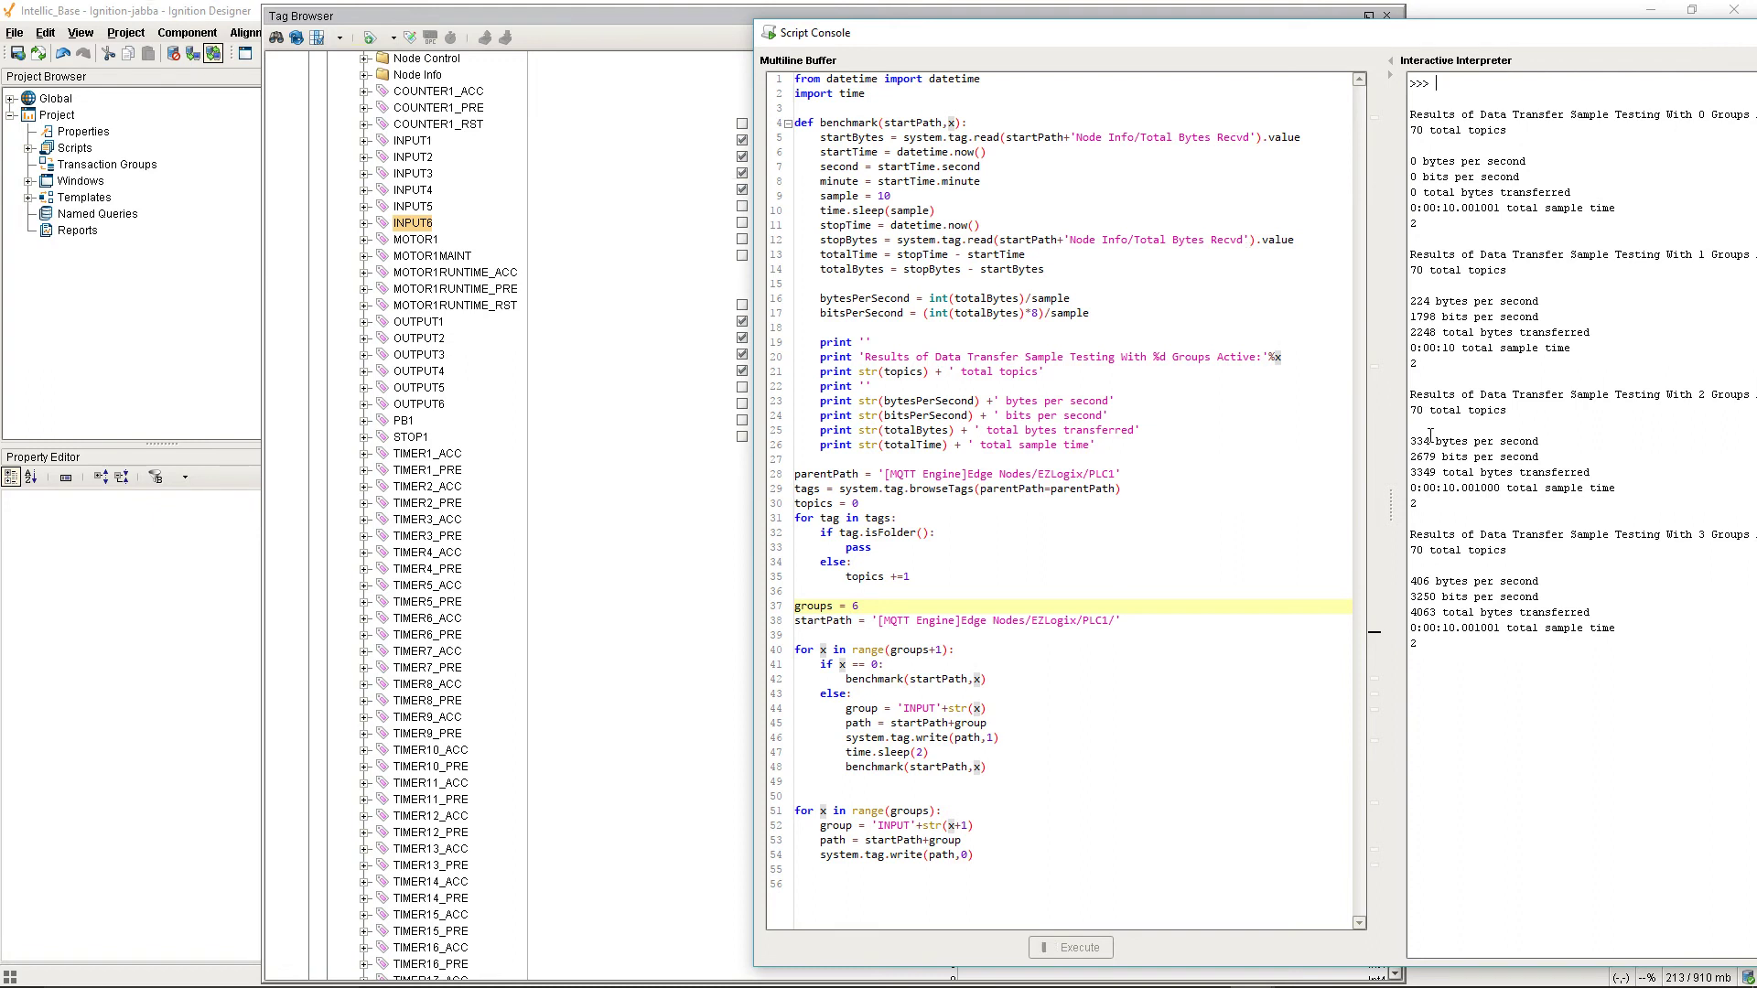
drag(1207, 40, 1426, 70)
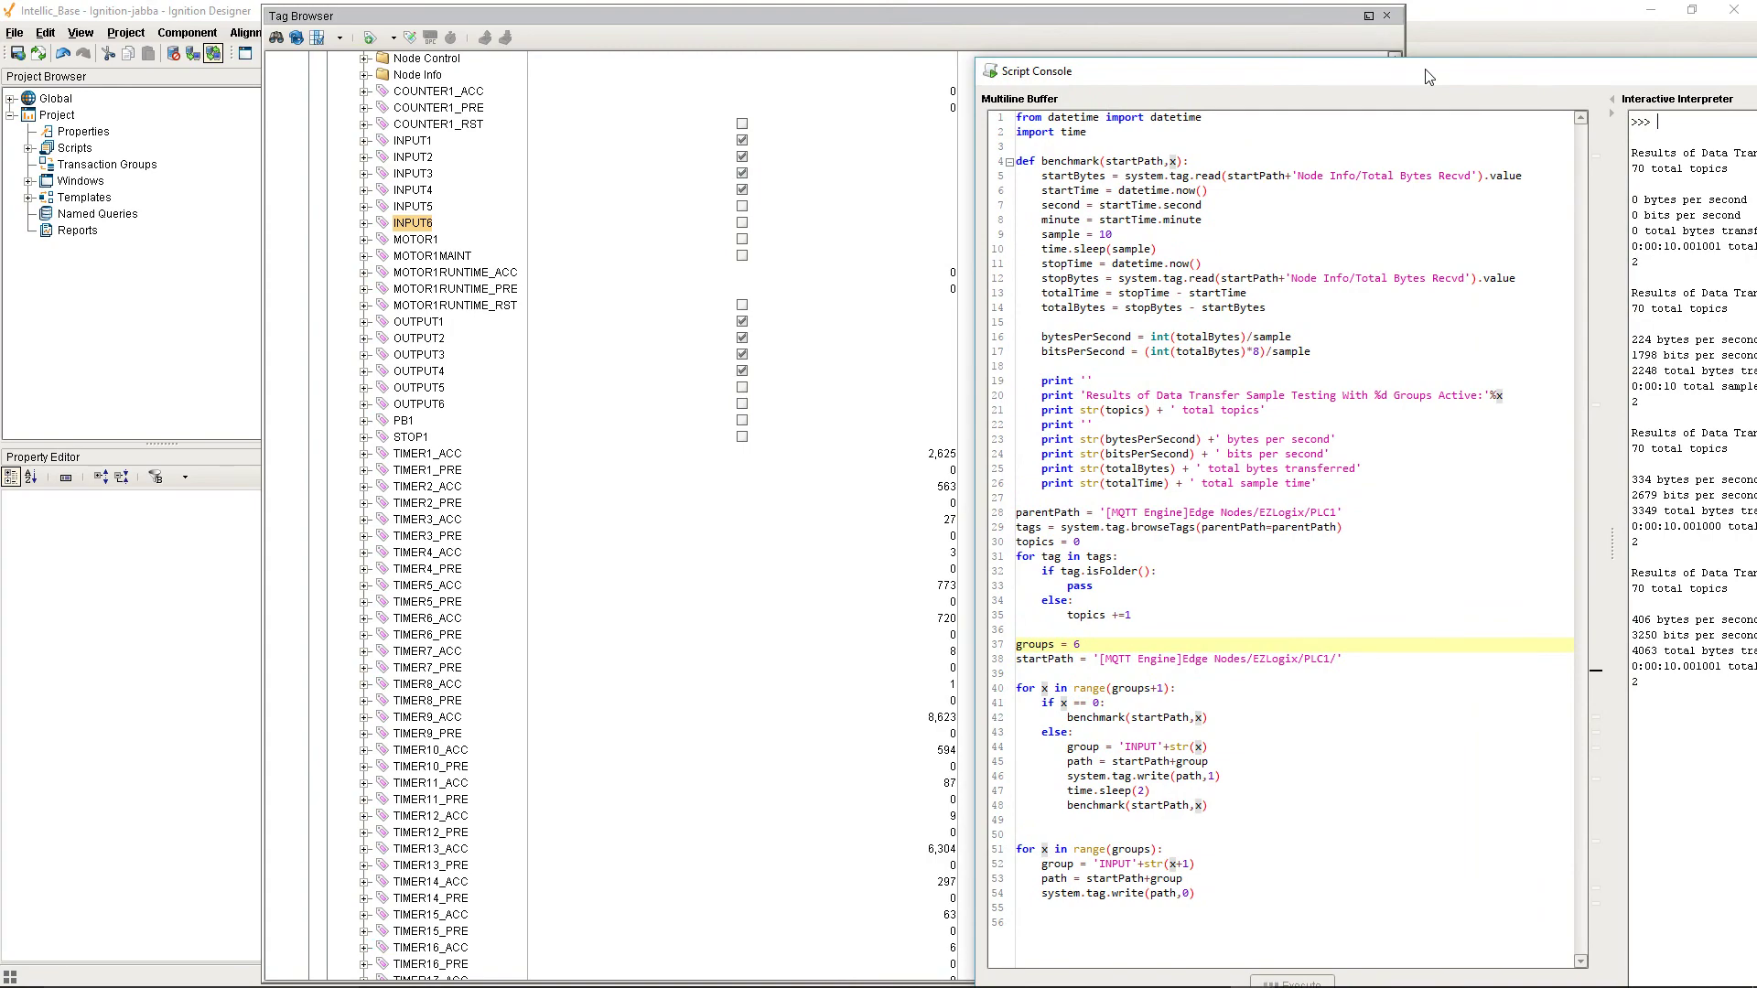
Switch to EZRack PLC Designer Pro and examine the live inputs, outputs and timers in the first rungs
key(ctrl+super+Right)
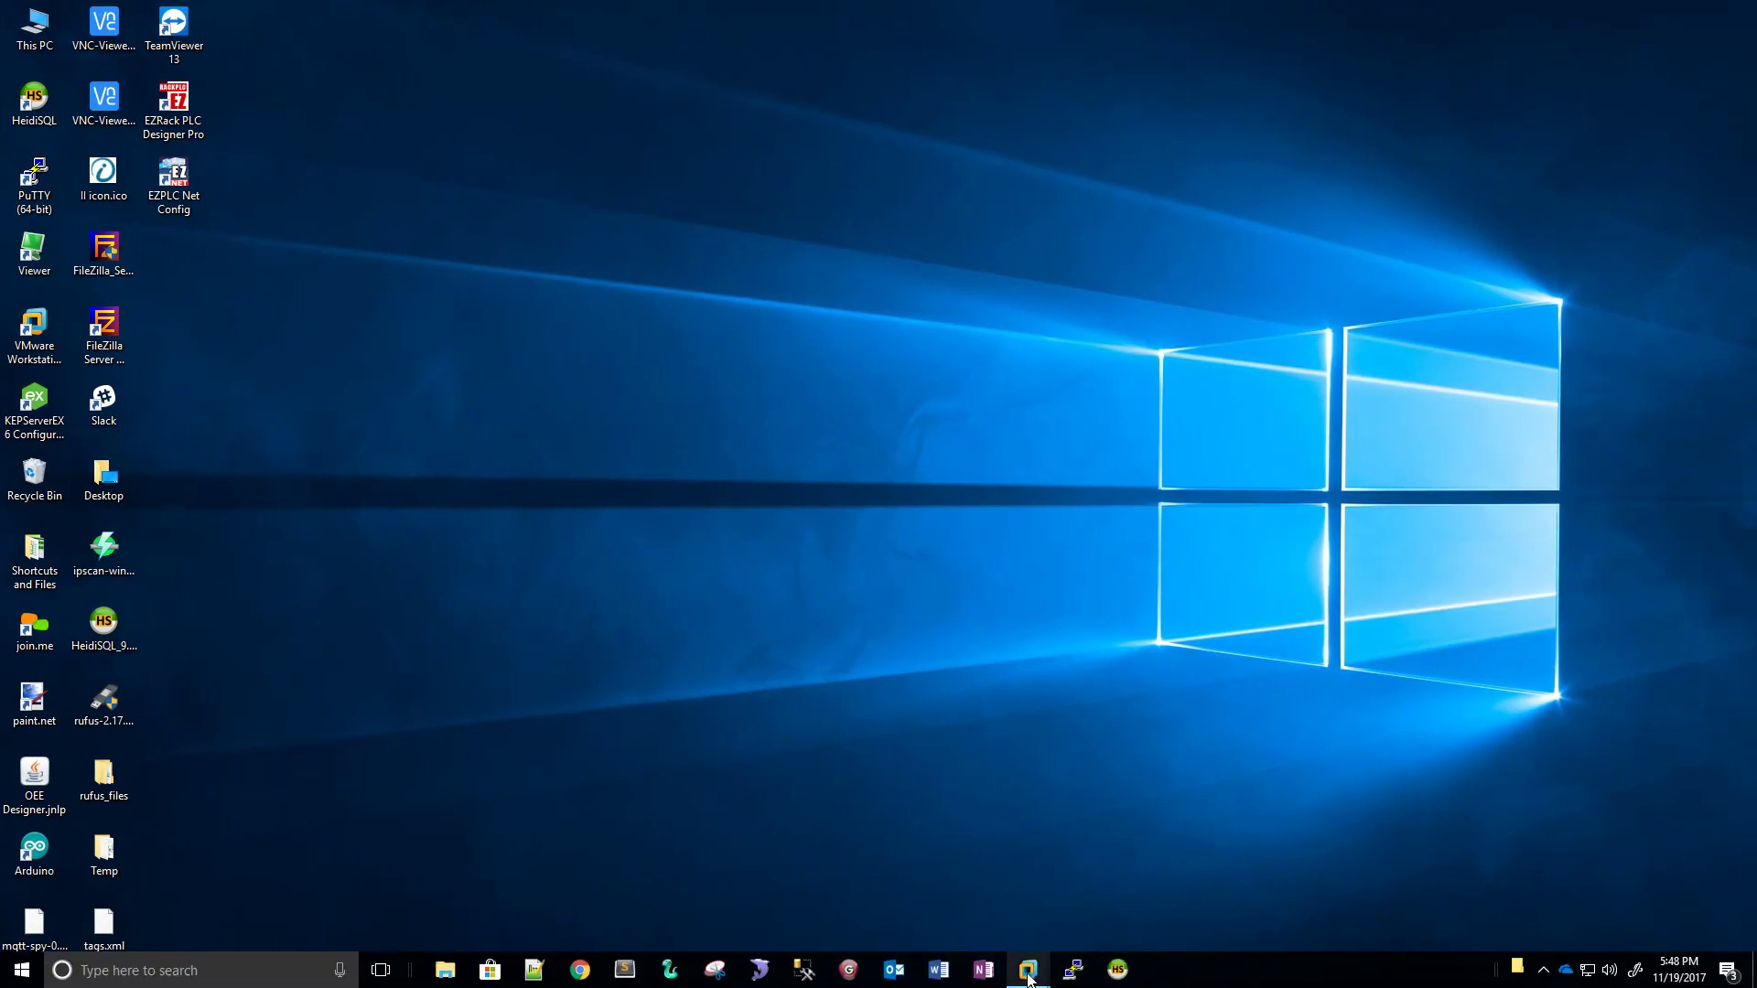
click(1027, 977)
scroll(788, 618, down, 3)
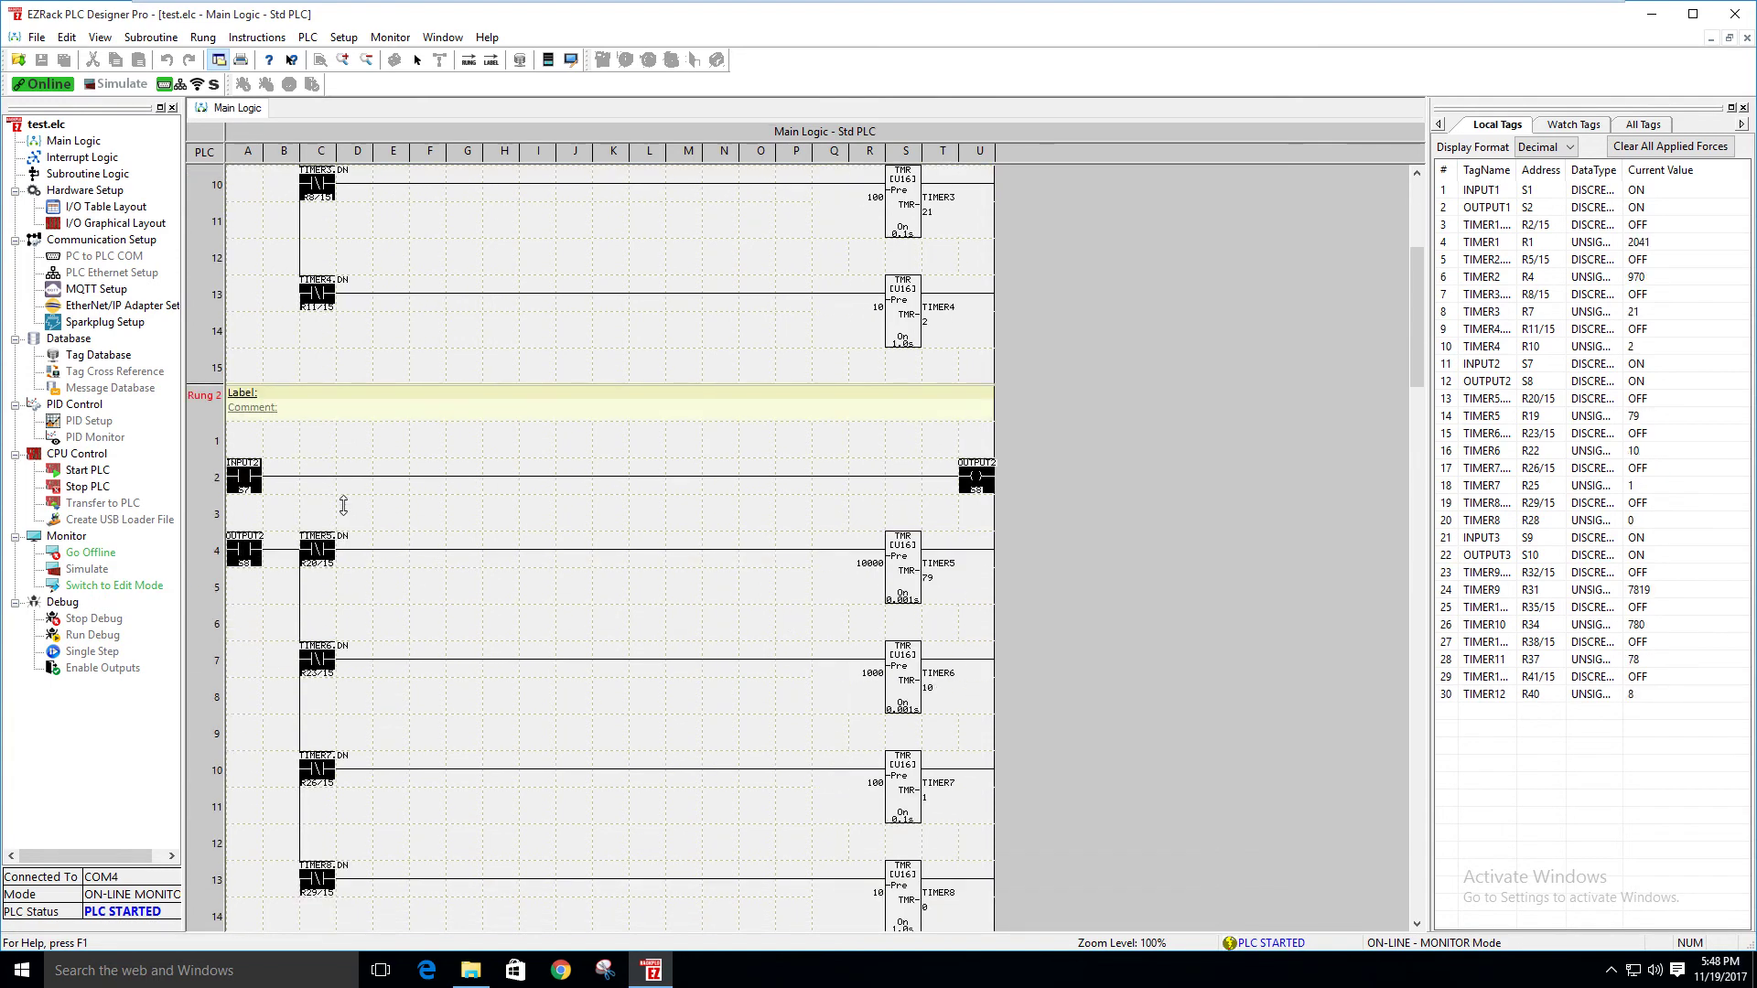
scroll(343, 506, down, 4)
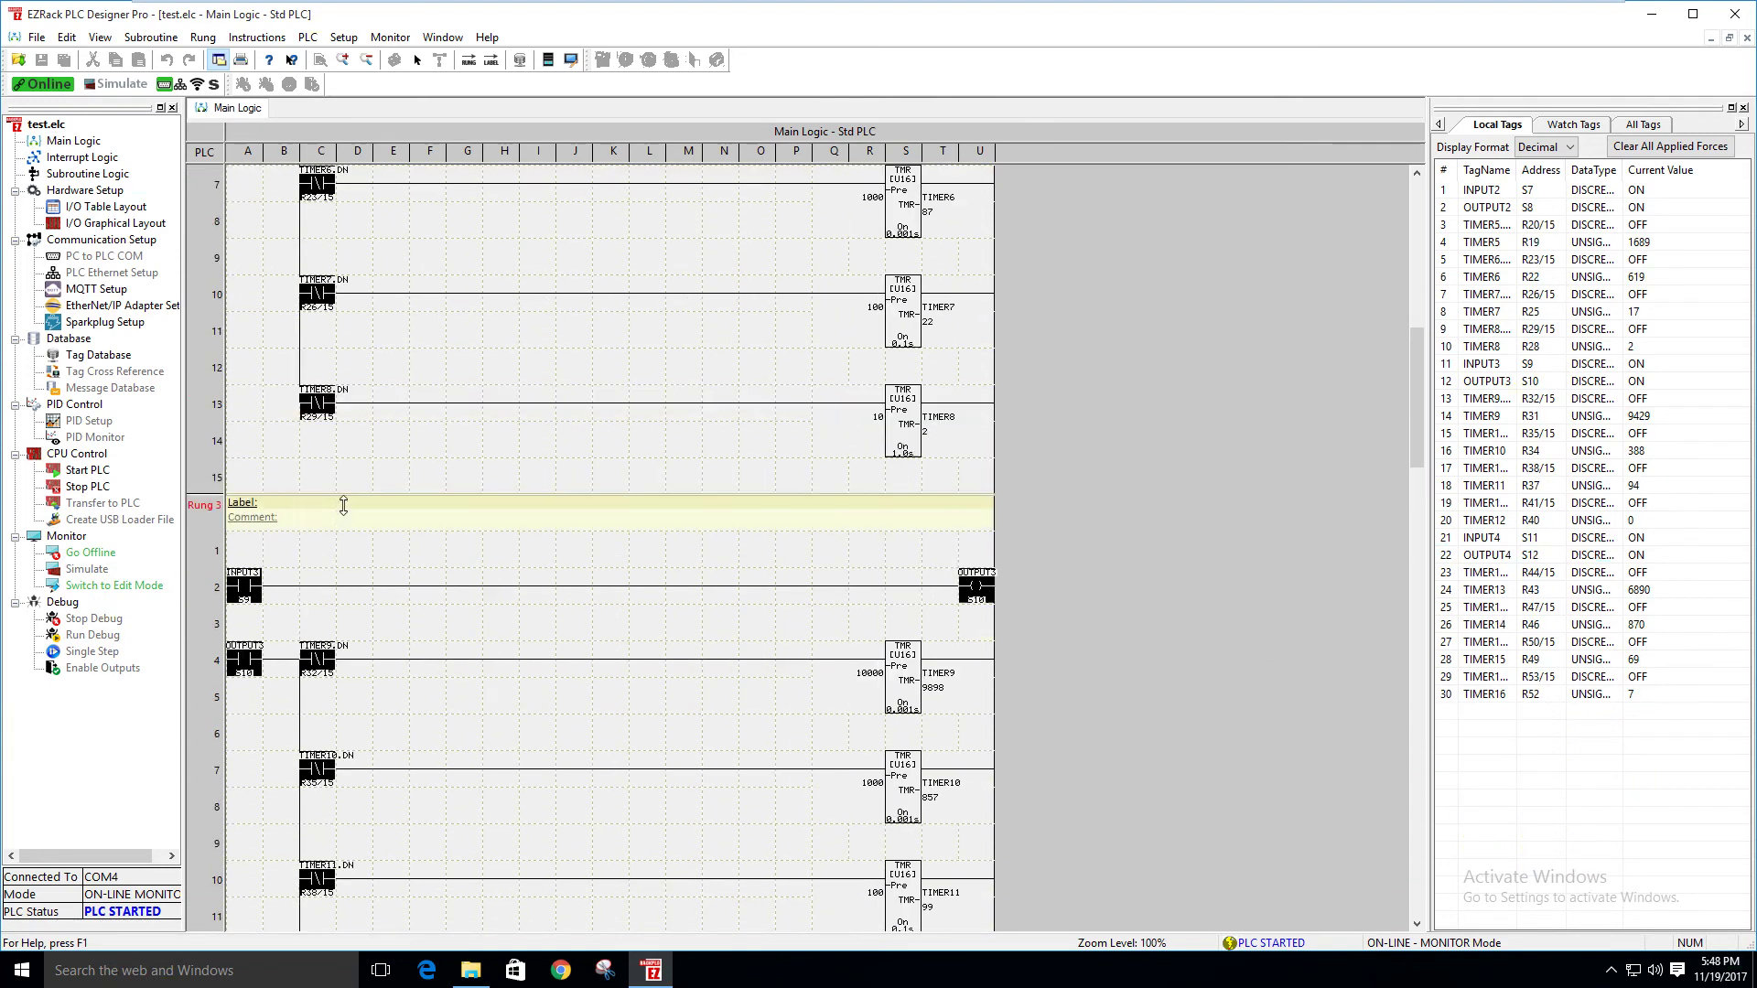
scroll(343, 506, up, 7)
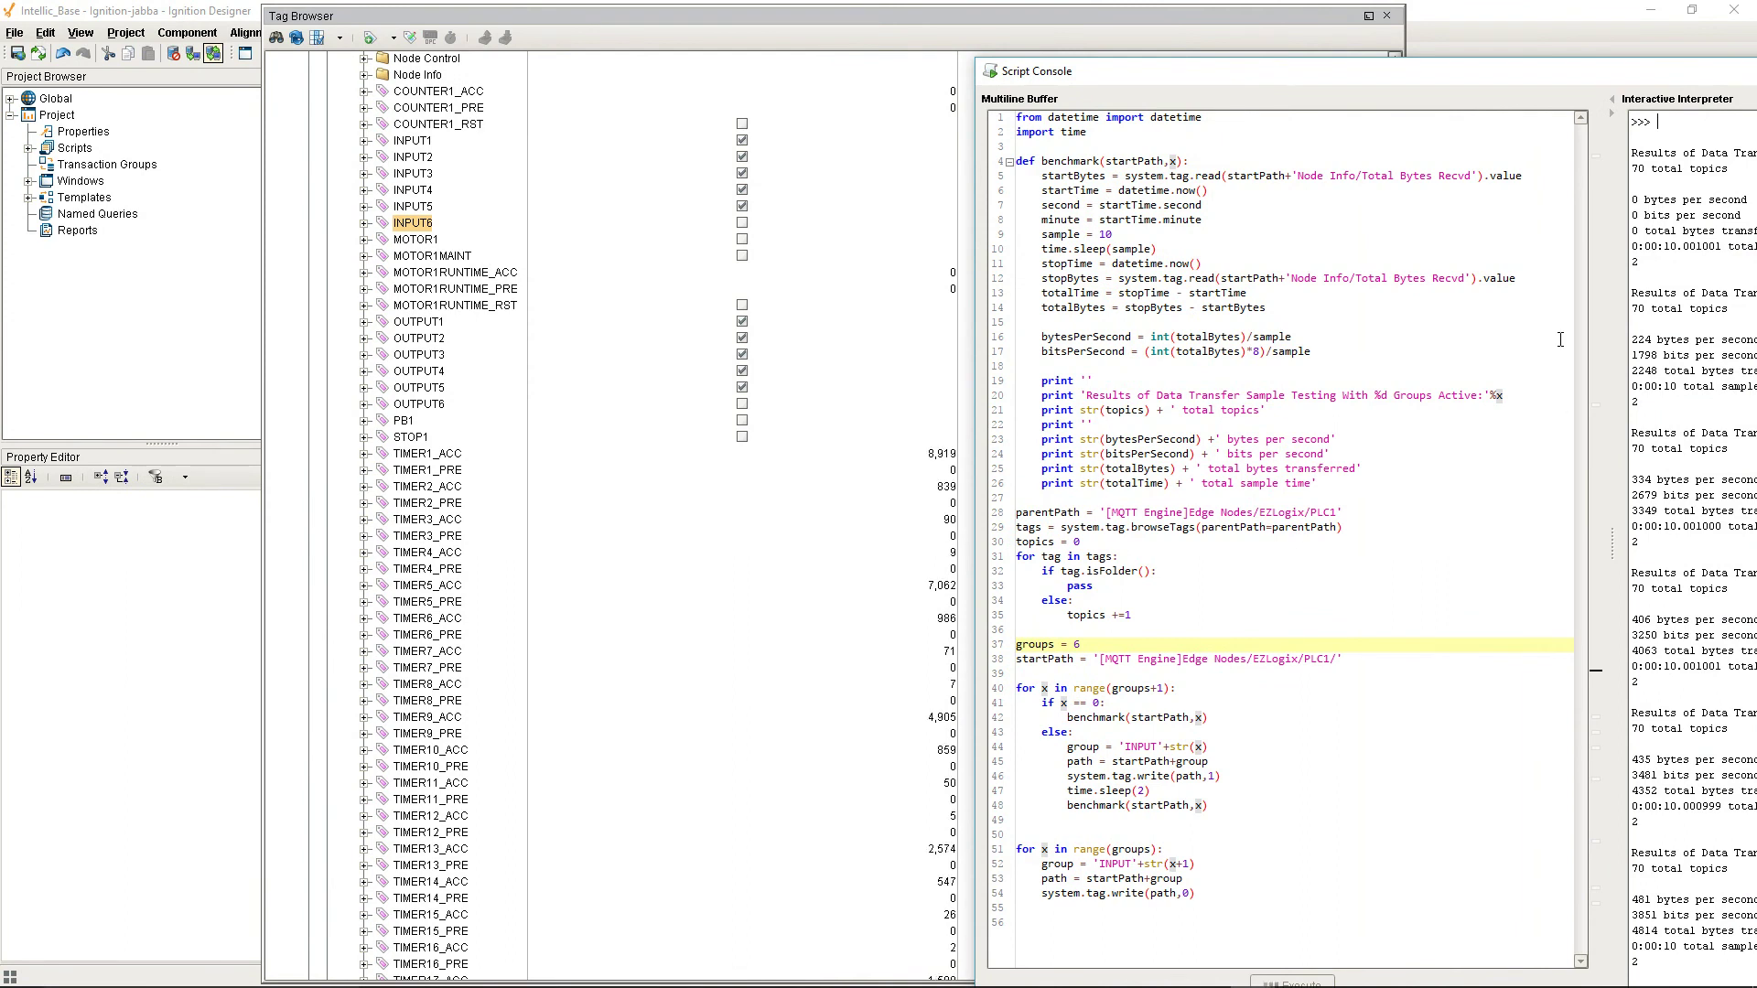
Return to Ignition's Script Console and compare the bytes-per-second results for 4 and 6 active groups
drag(1528, 78, 1307, 41)
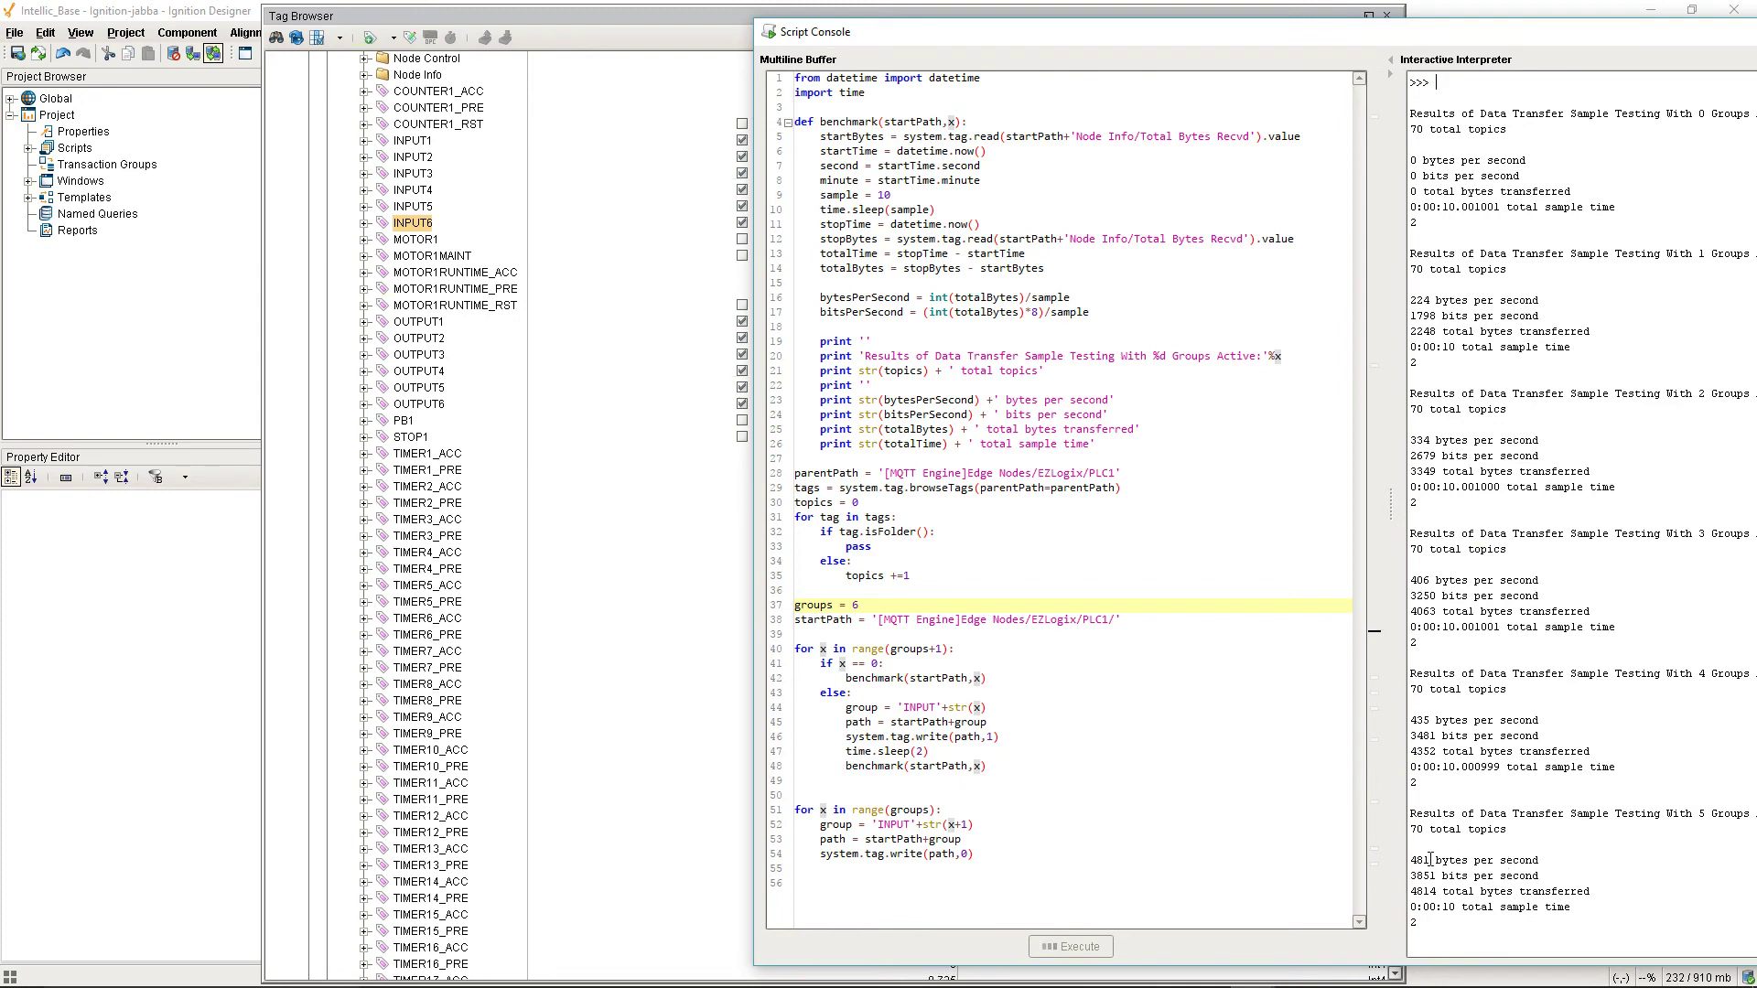
double_click(1419, 722)
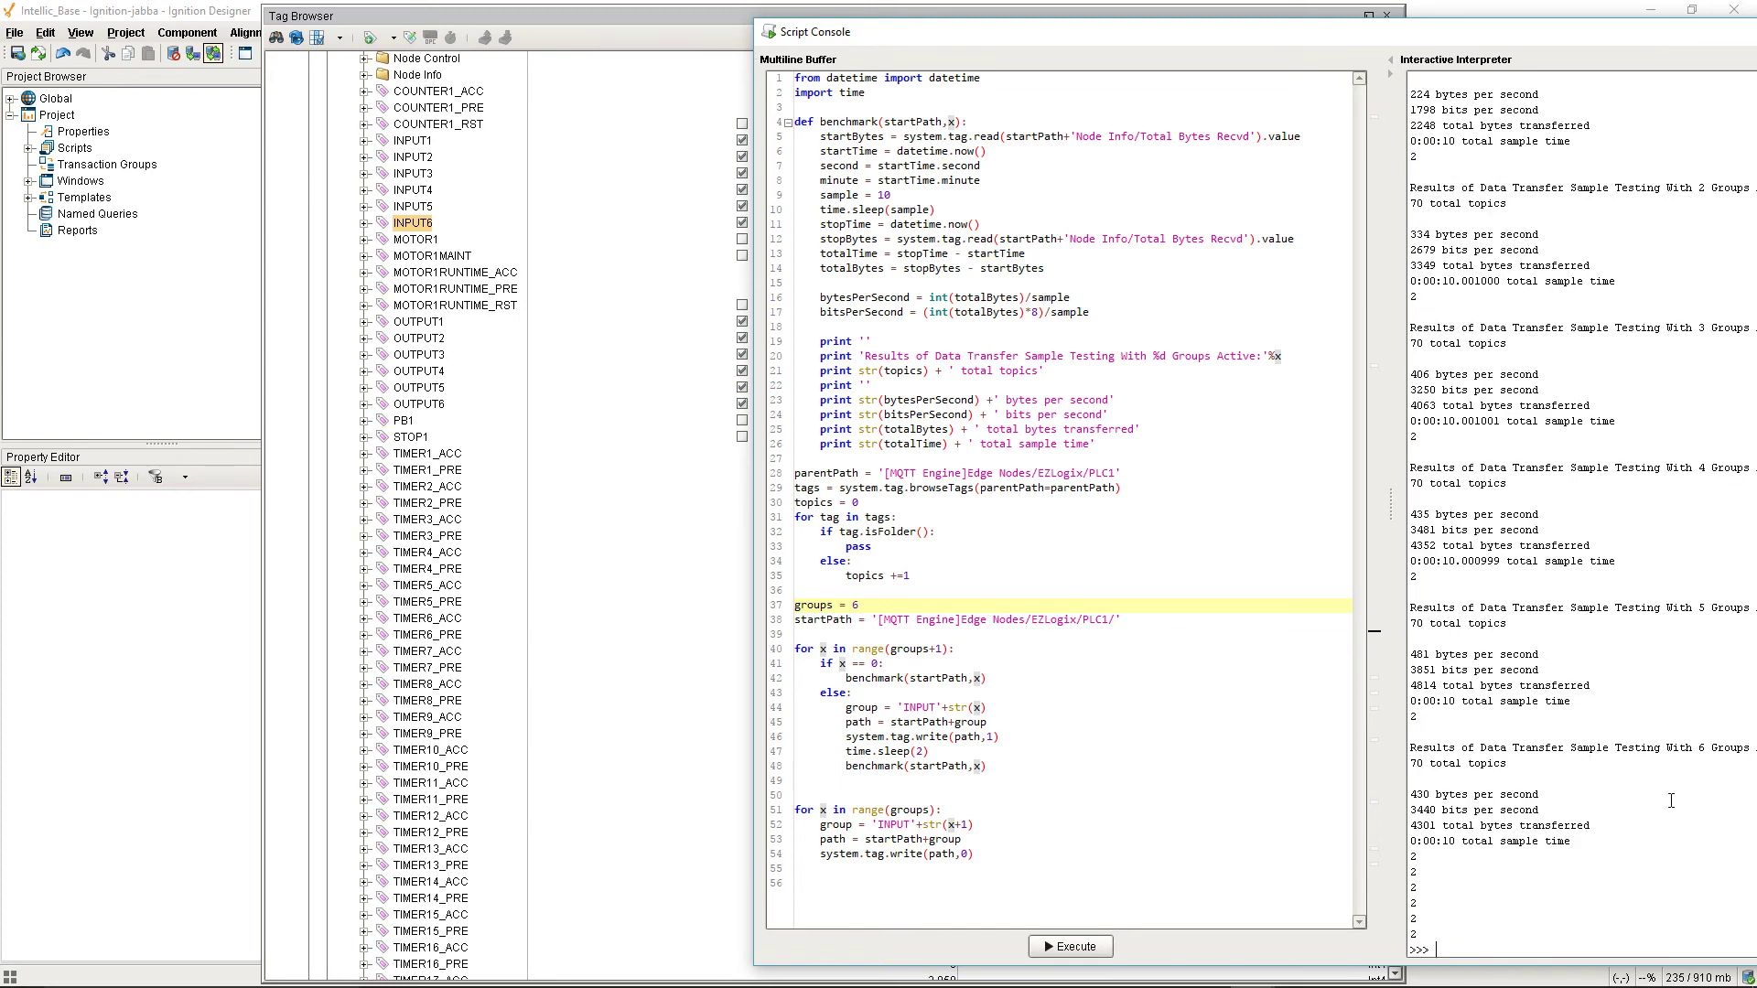
double_click(1419, 794)
Bring the Tag Browser forward, check the timer values and turn on PLC1's INPUT6 tag
click(655, 31)
scroll(884, 632, down, 7)
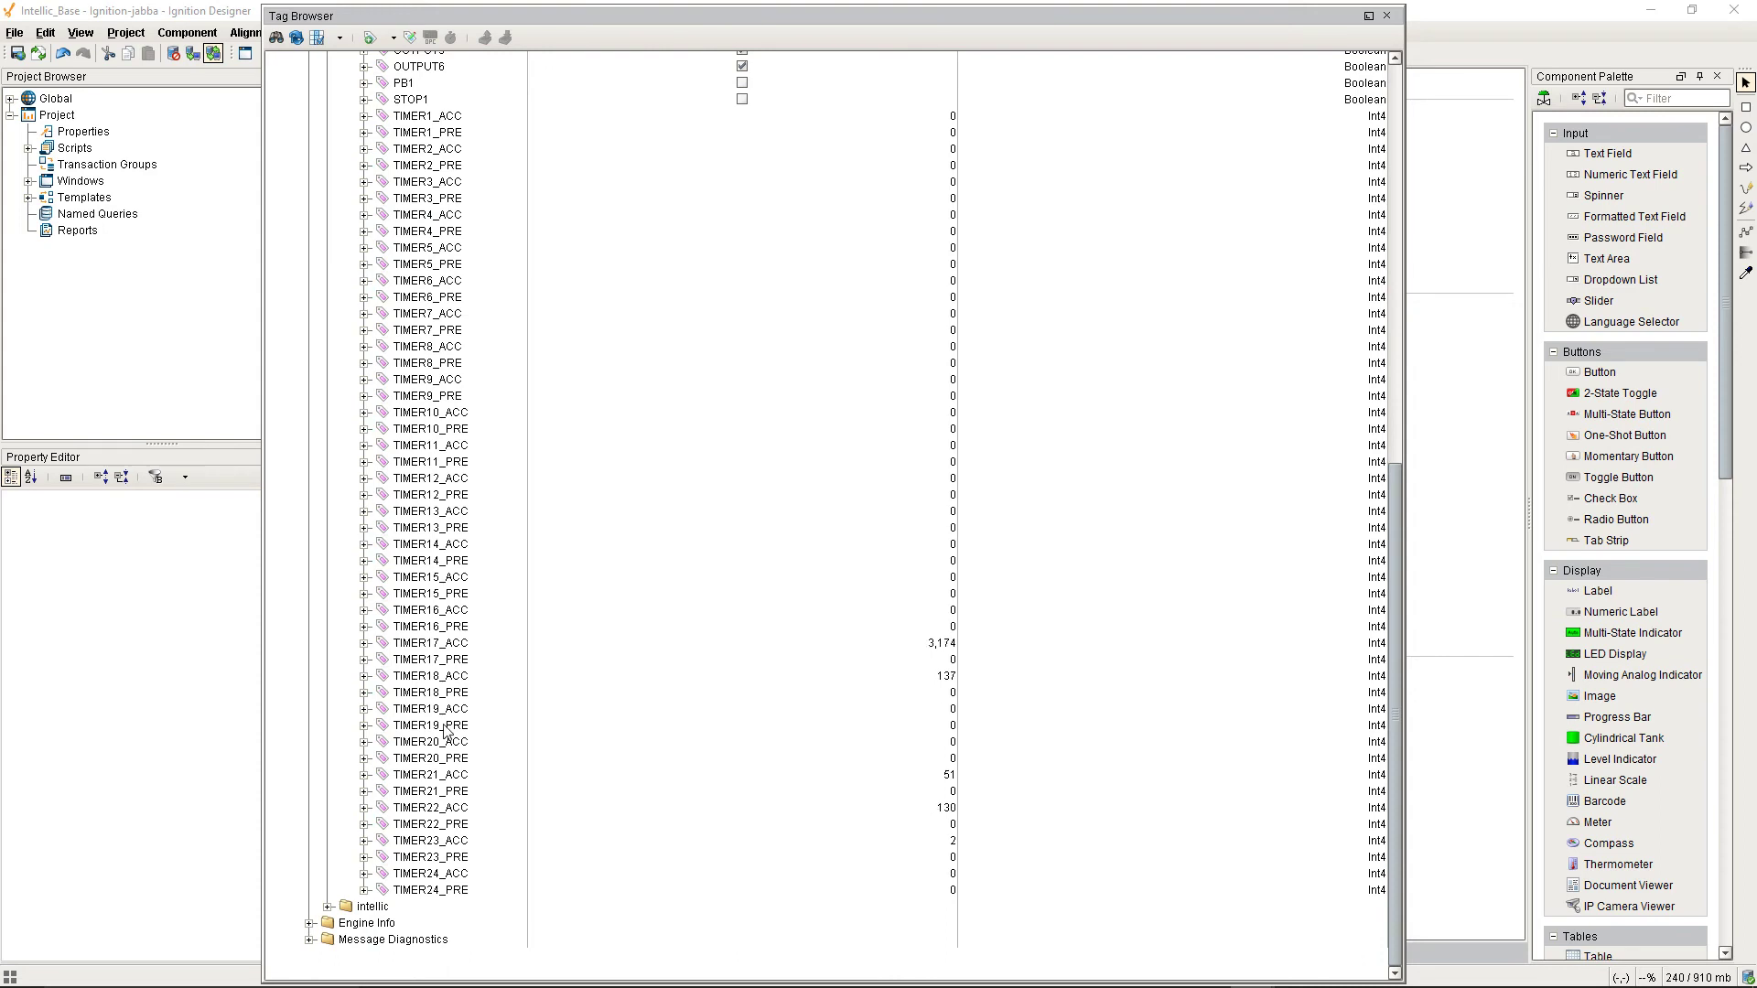
scroll(561, 482, up, 6)
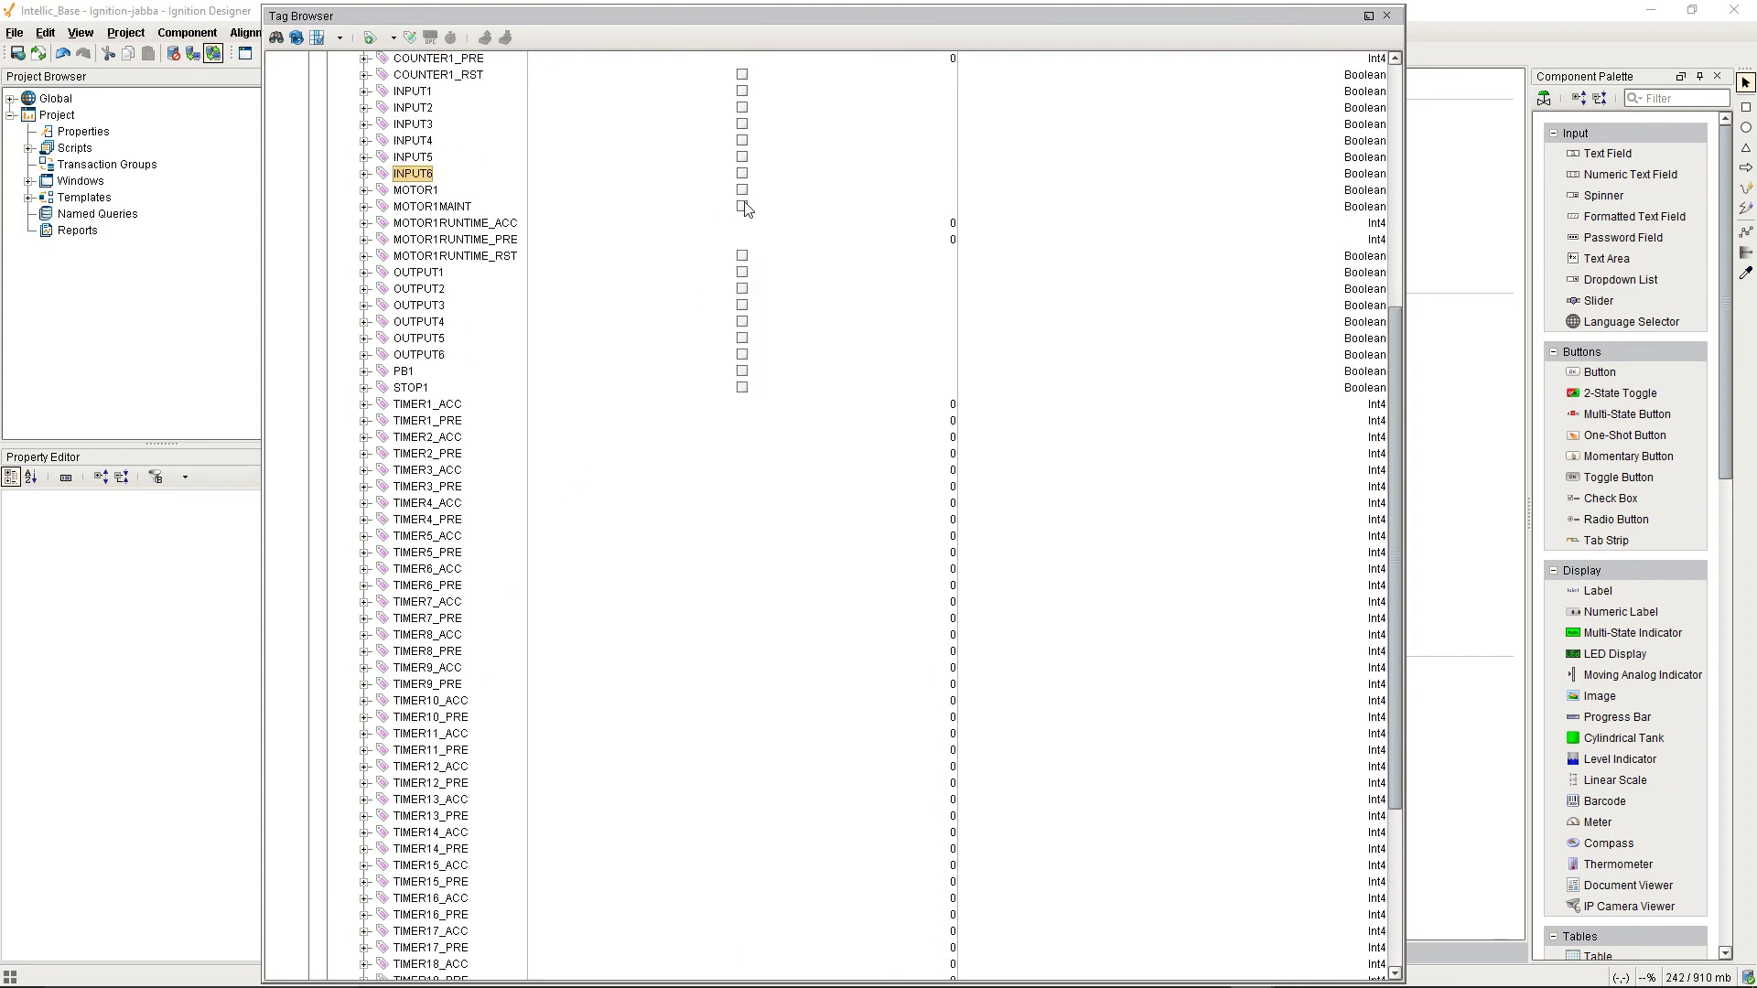
click(742, 173)
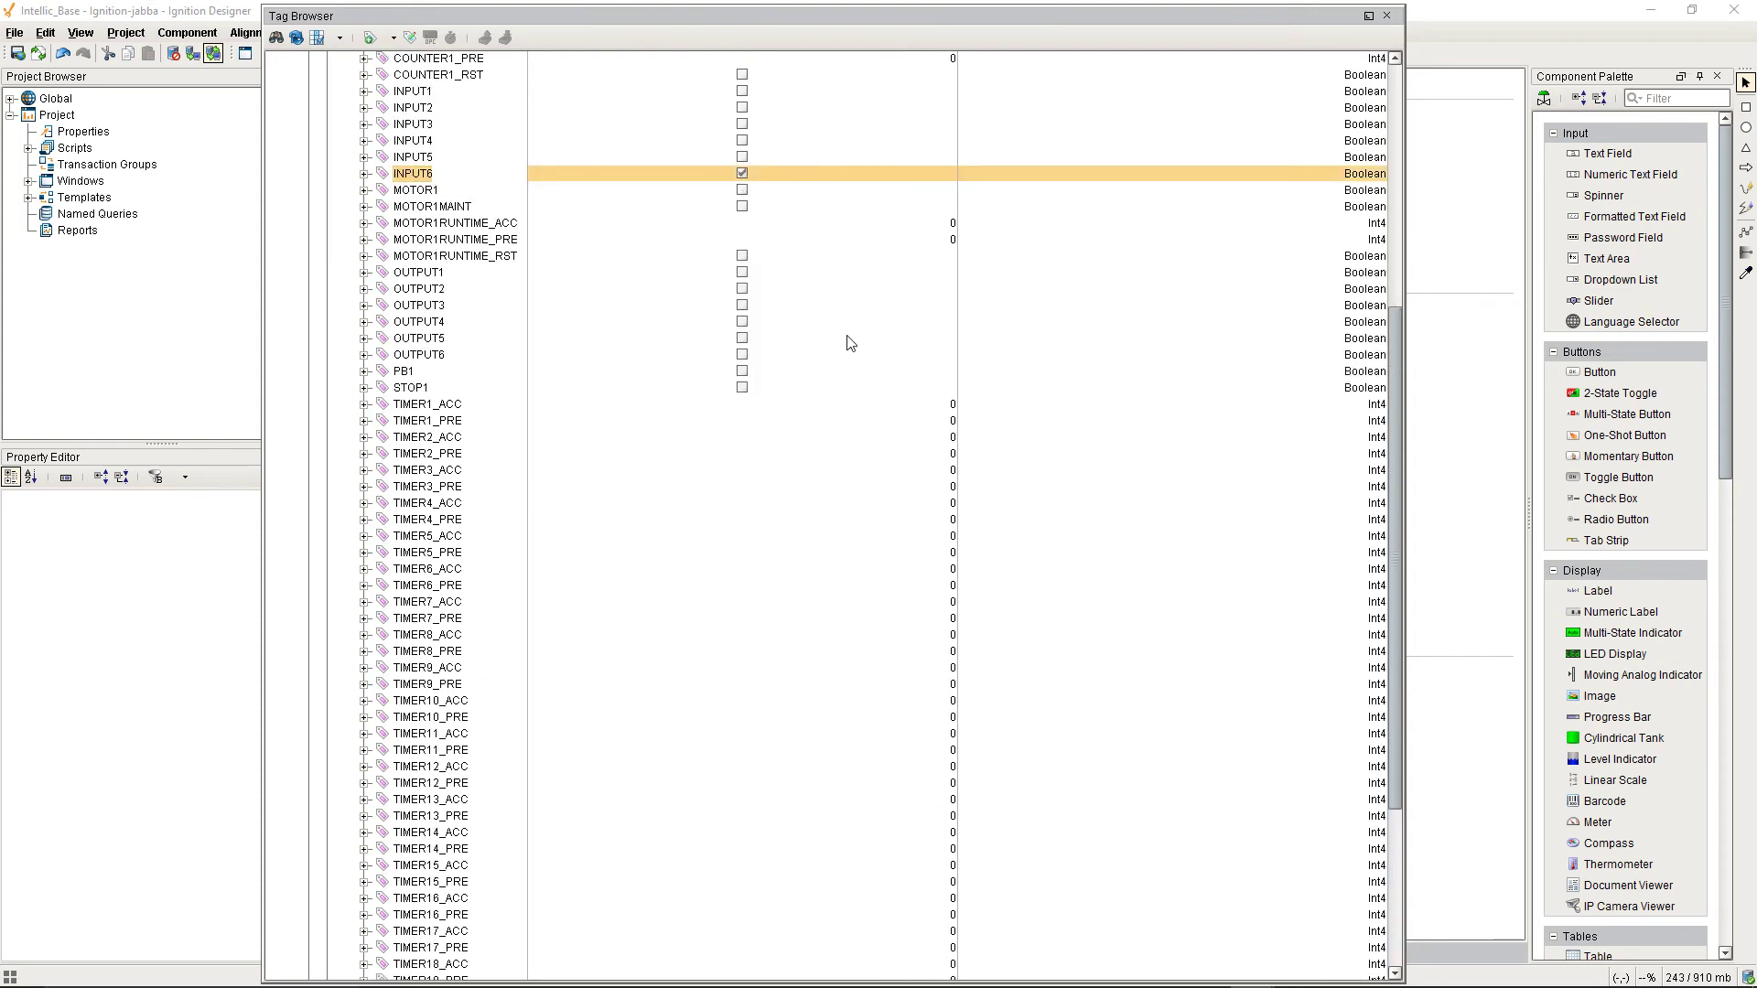
Examine PLC1's input, output and timer tag values in the Tag Browser, down to the TIMER21 to TIMER24 accumulators
scroll(958, 414, down, 6)
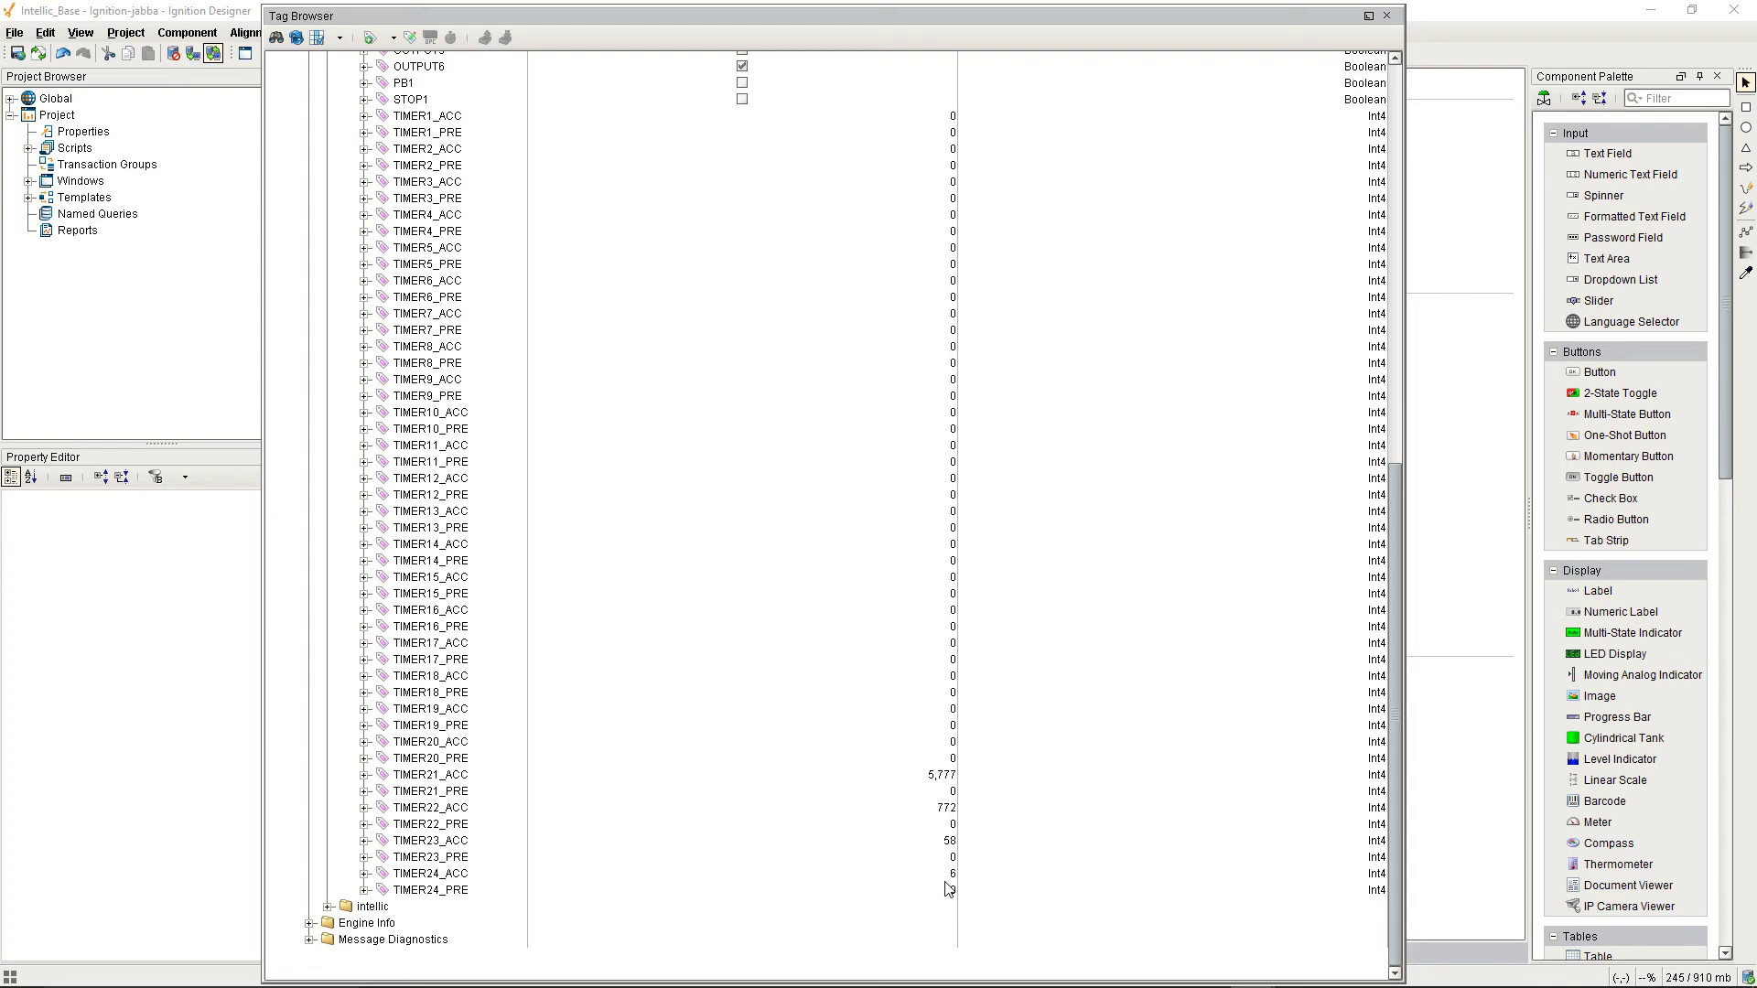
scroll(952, 732, up, 15)
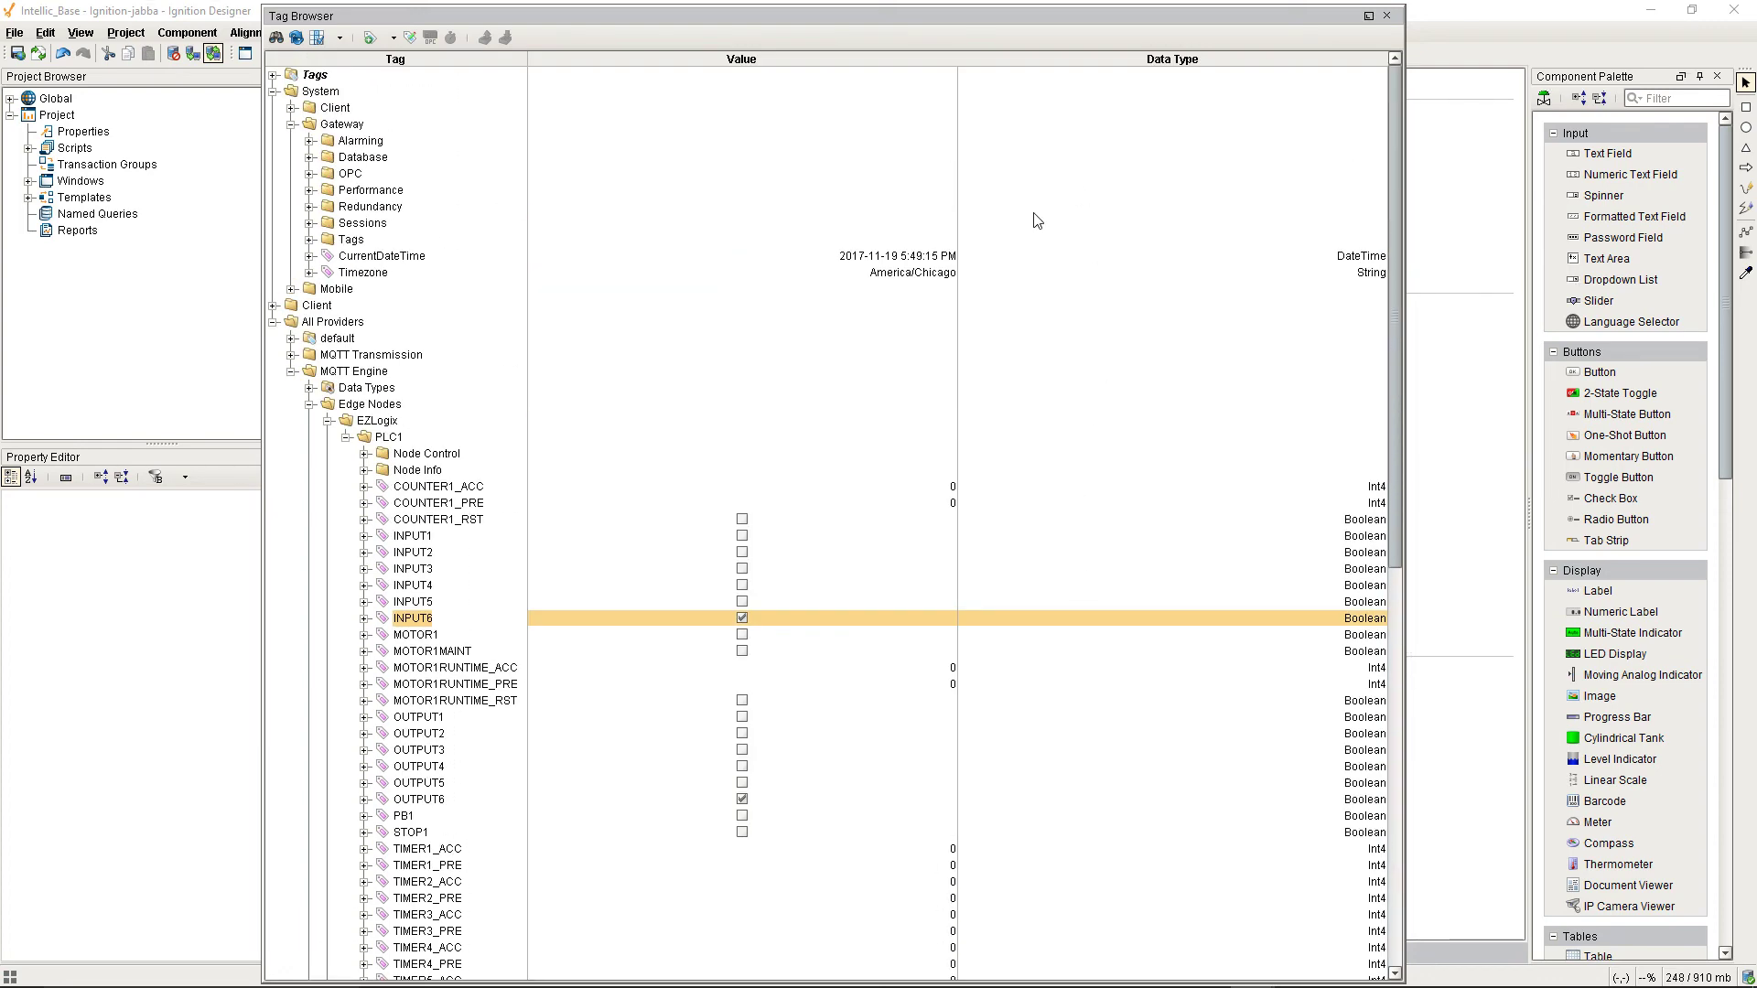
scroll(939, 424, down, 2)
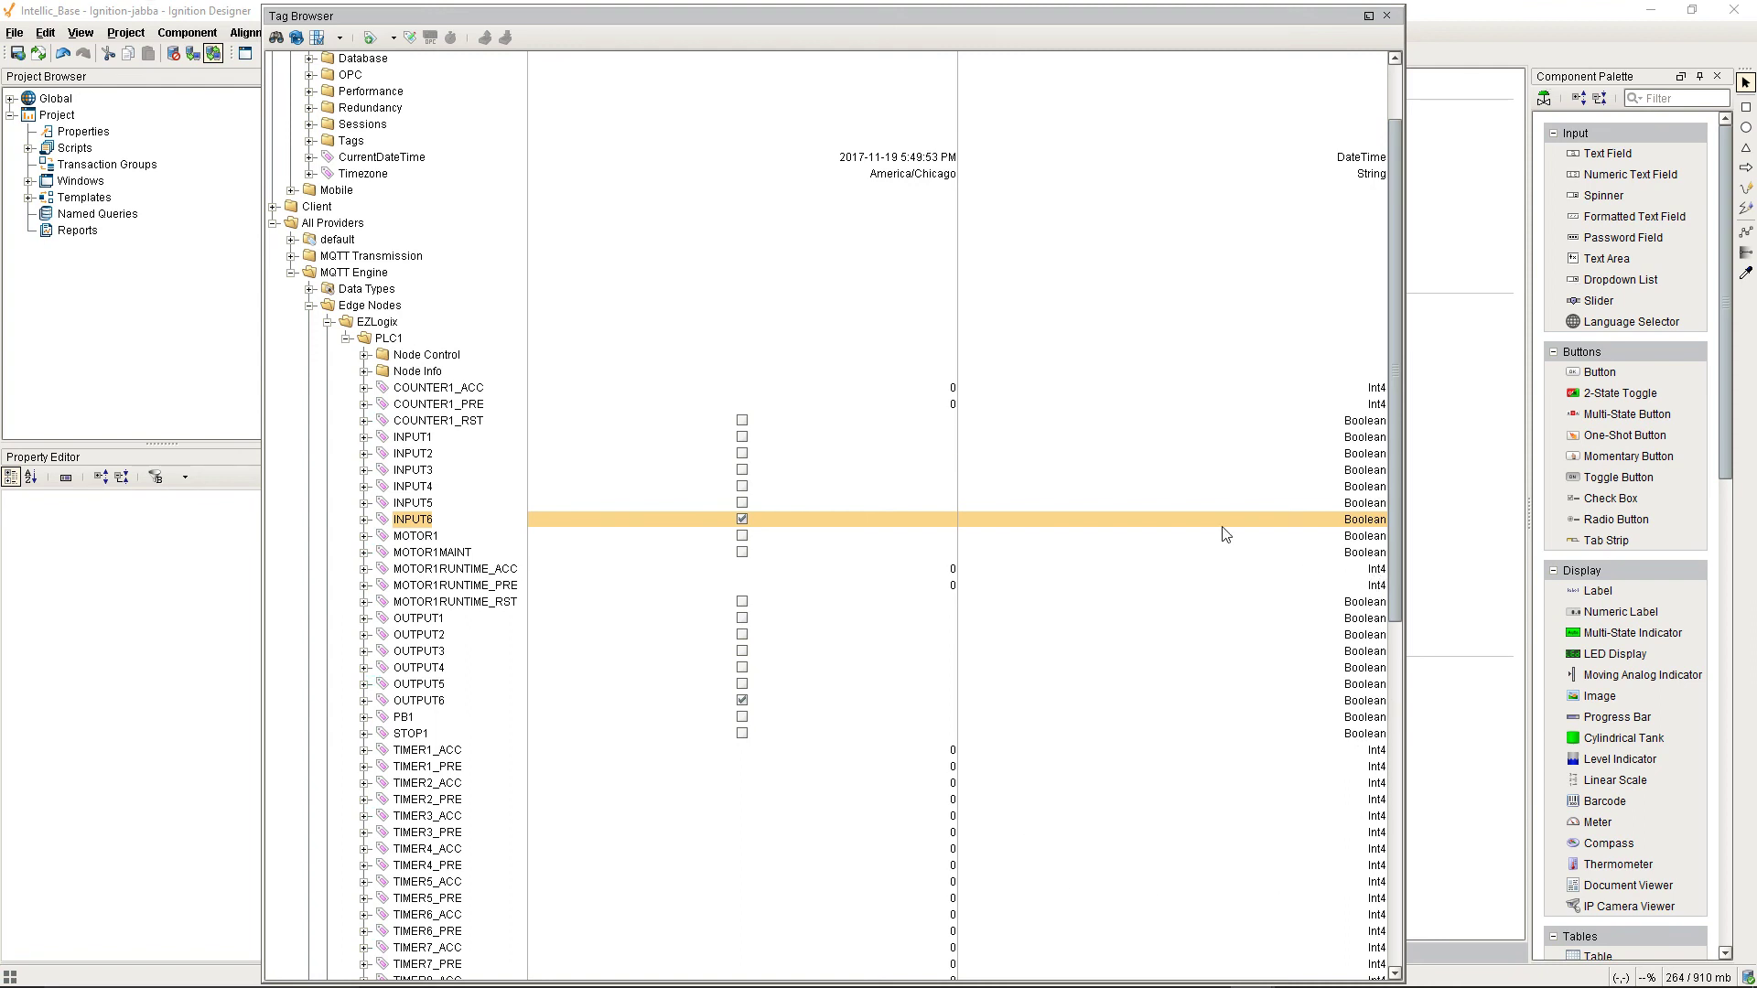
scroll(1124, 494, down, 10)
scroll(1125, 495, up, 8)
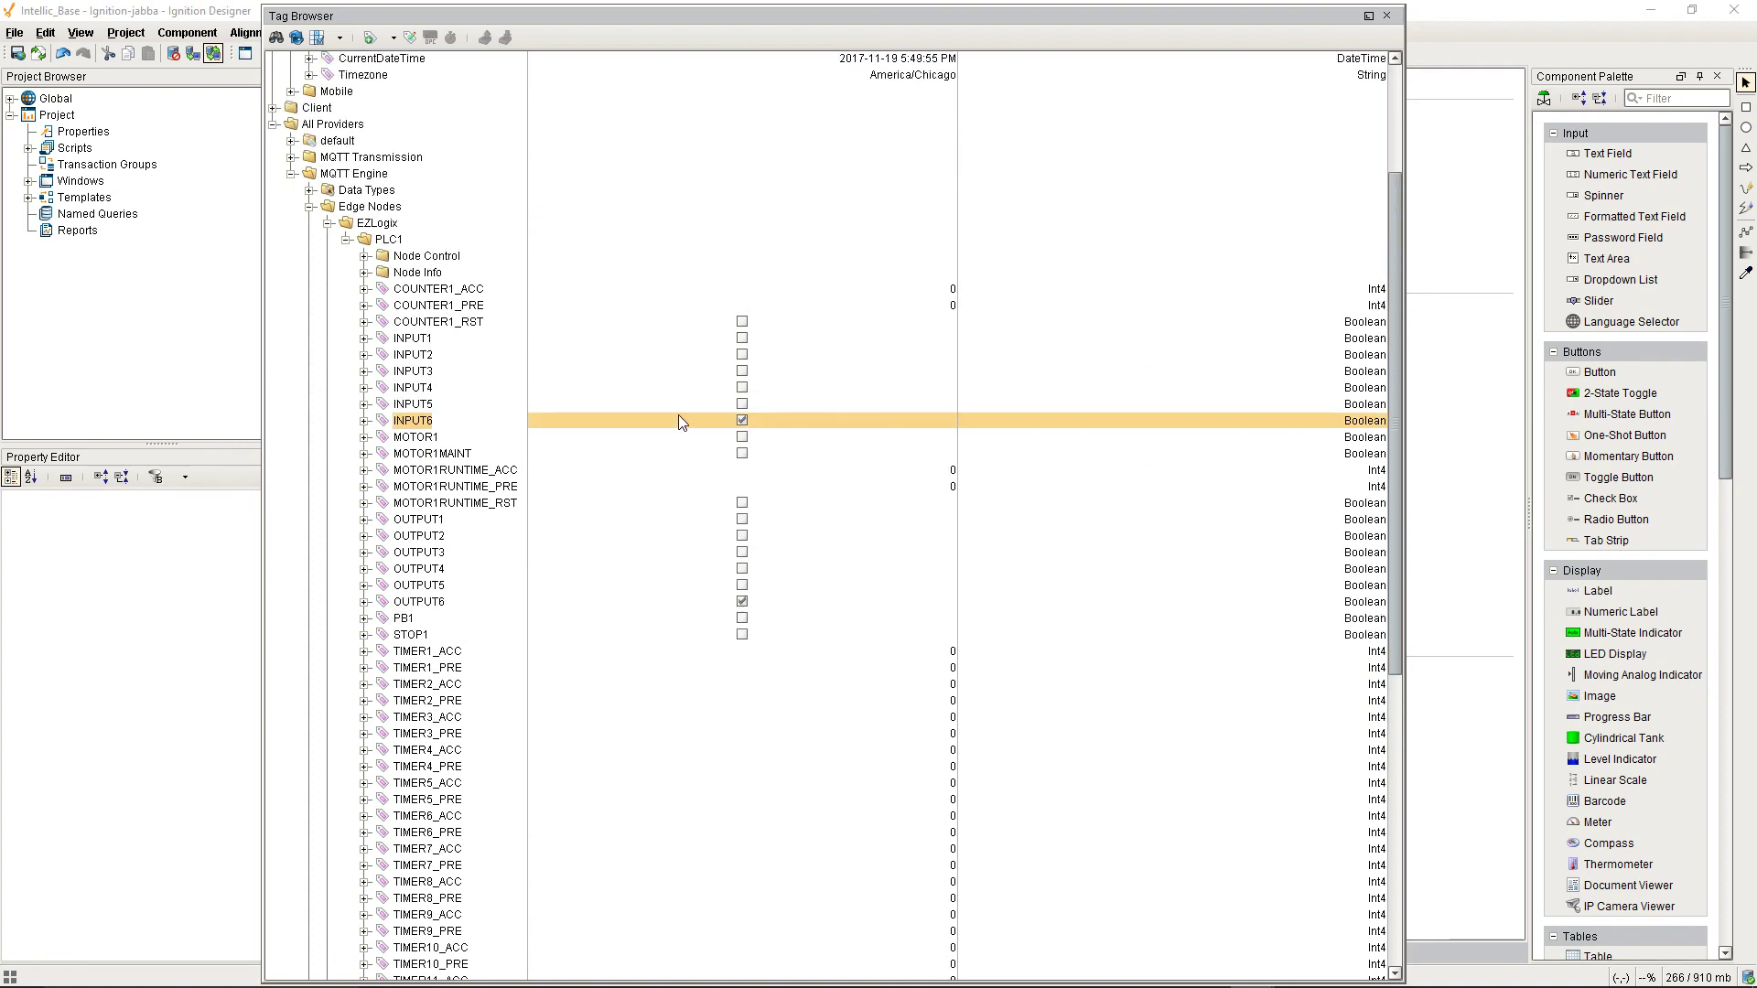
Set TestTag of the IIStick1 node in the intellic group to 140, and show PLC1's tags again in place of intellic's
click(346, 240)
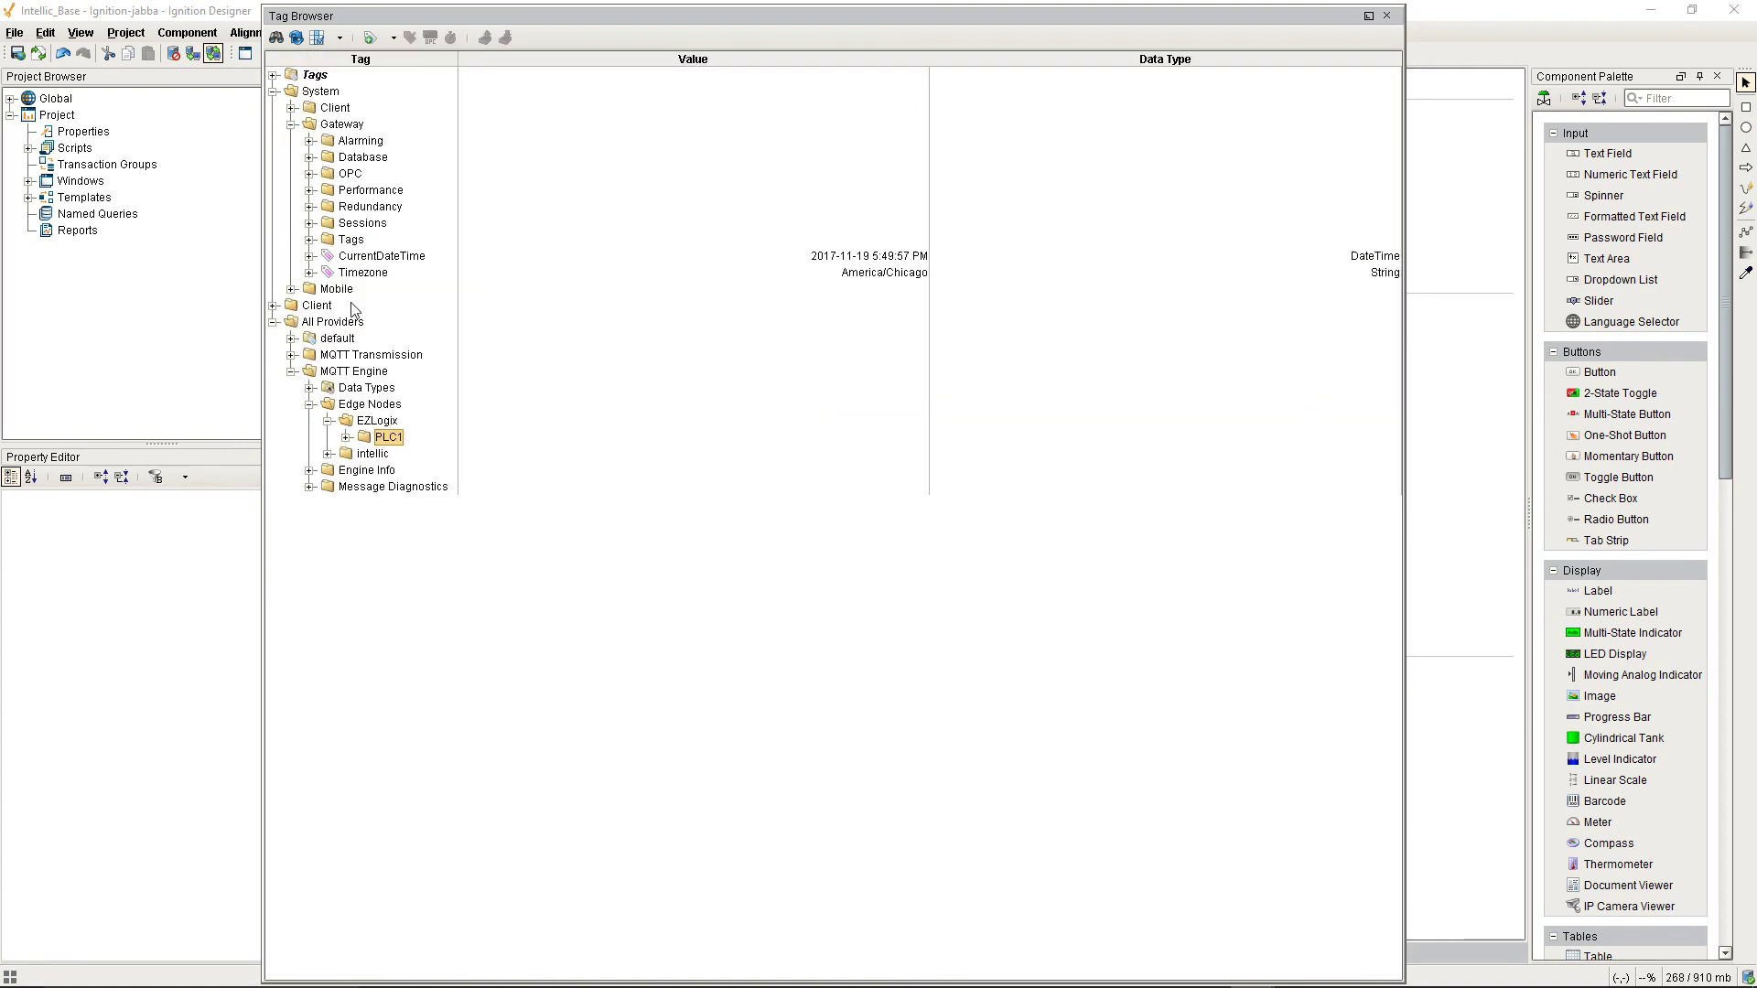
click(328, 454)
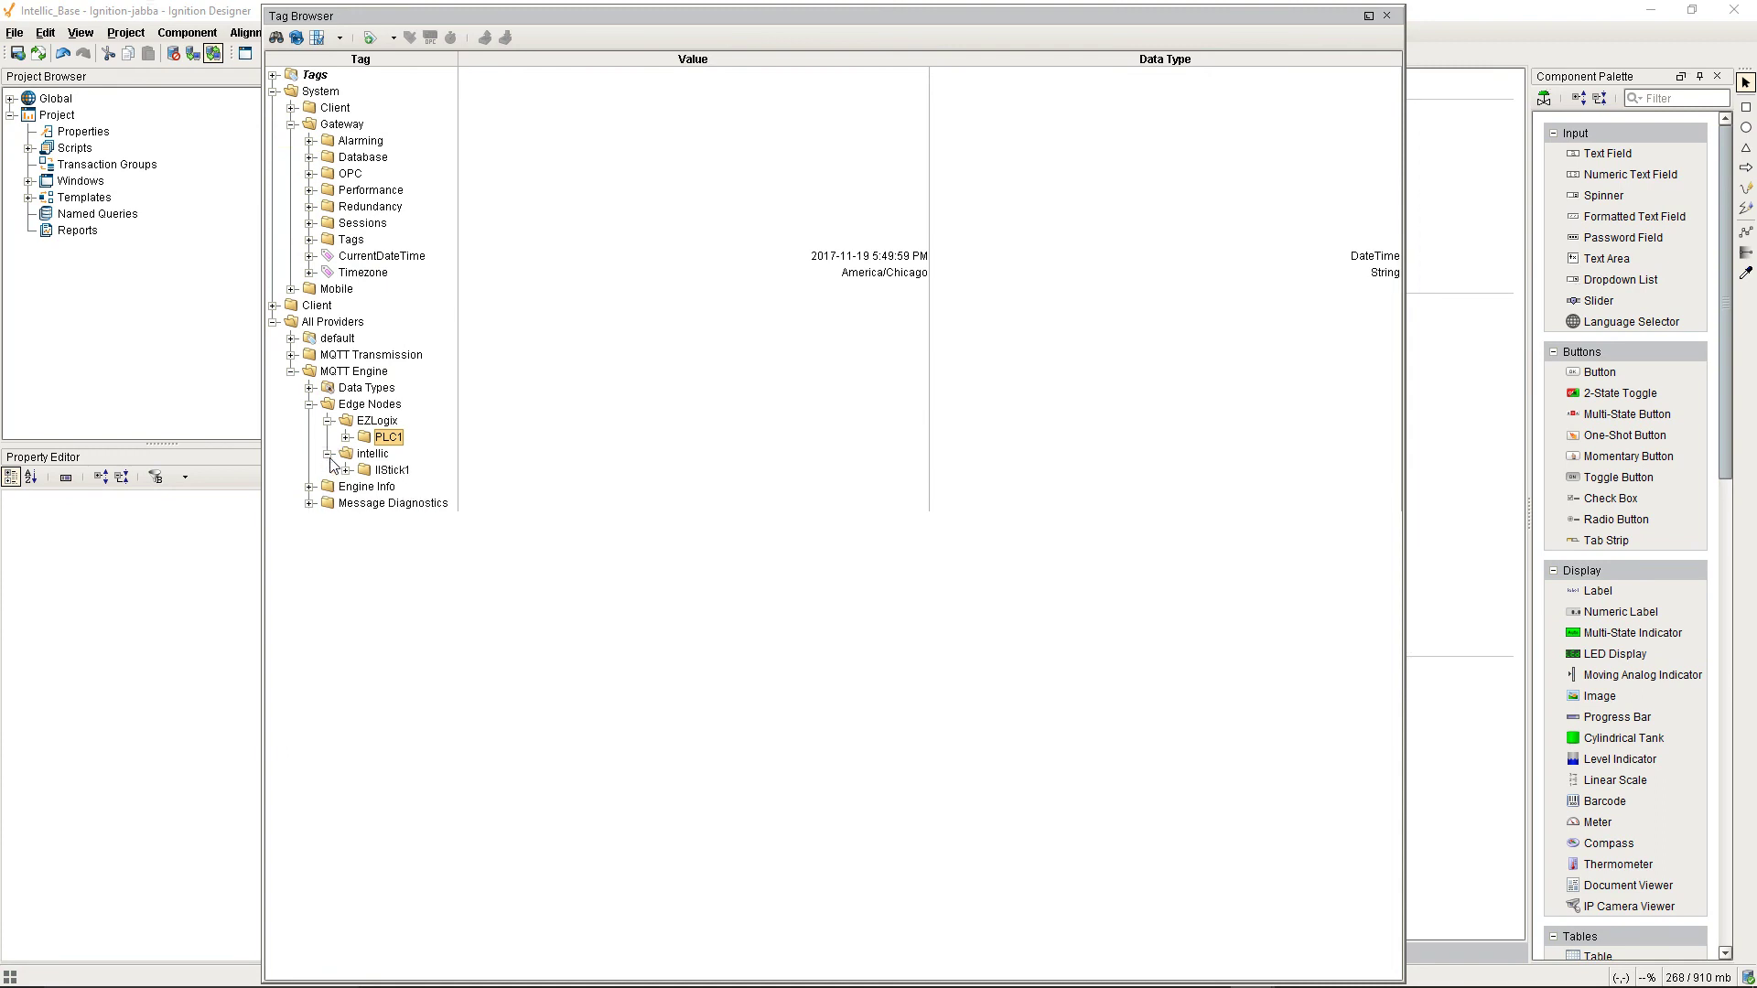
click(346, 470)
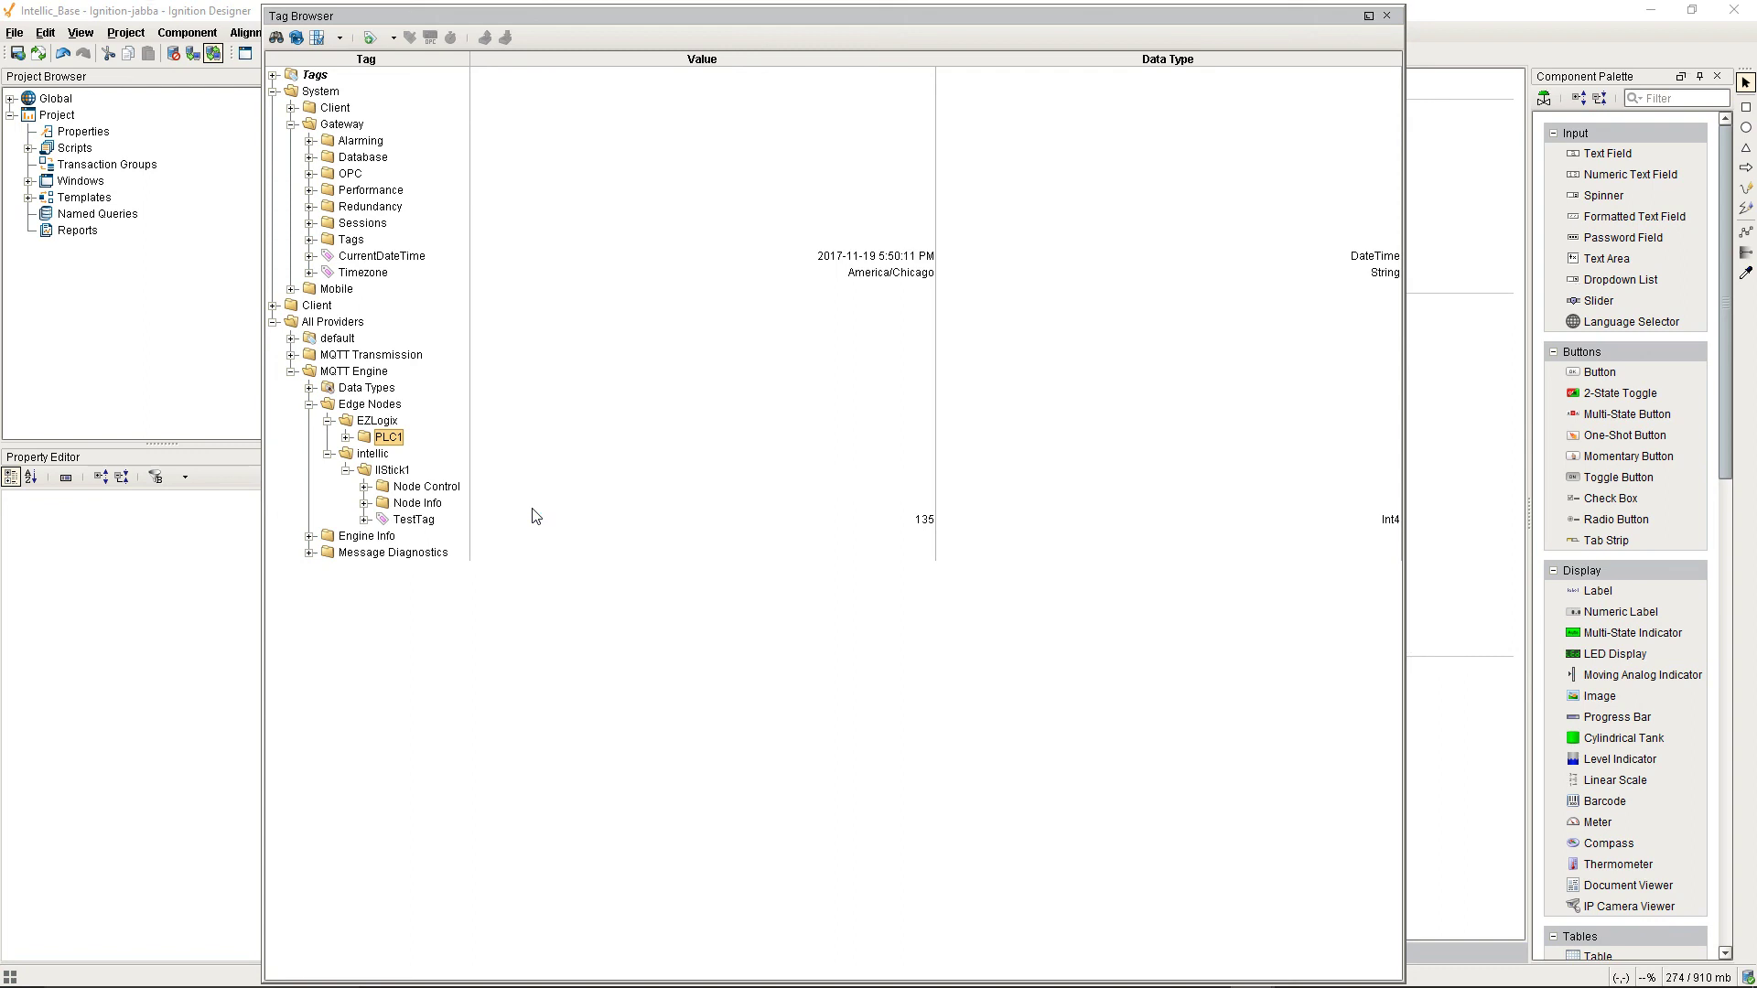
double_click(916, 524)
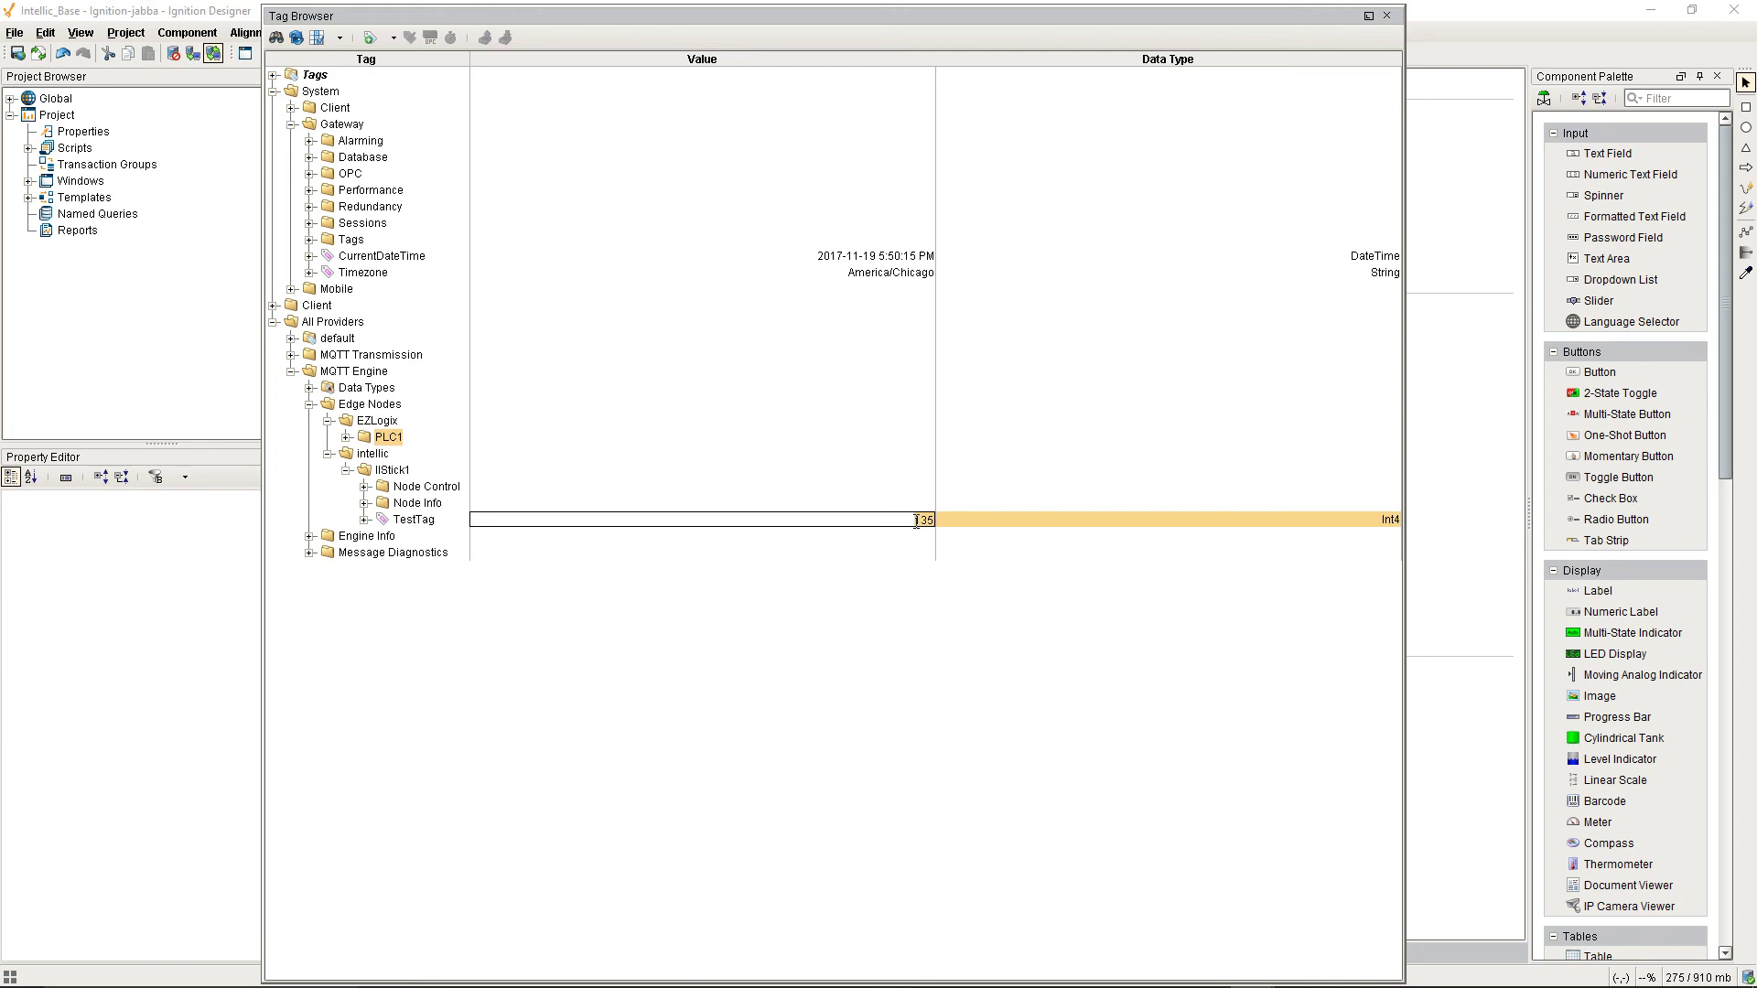
text(140)
key(Return)
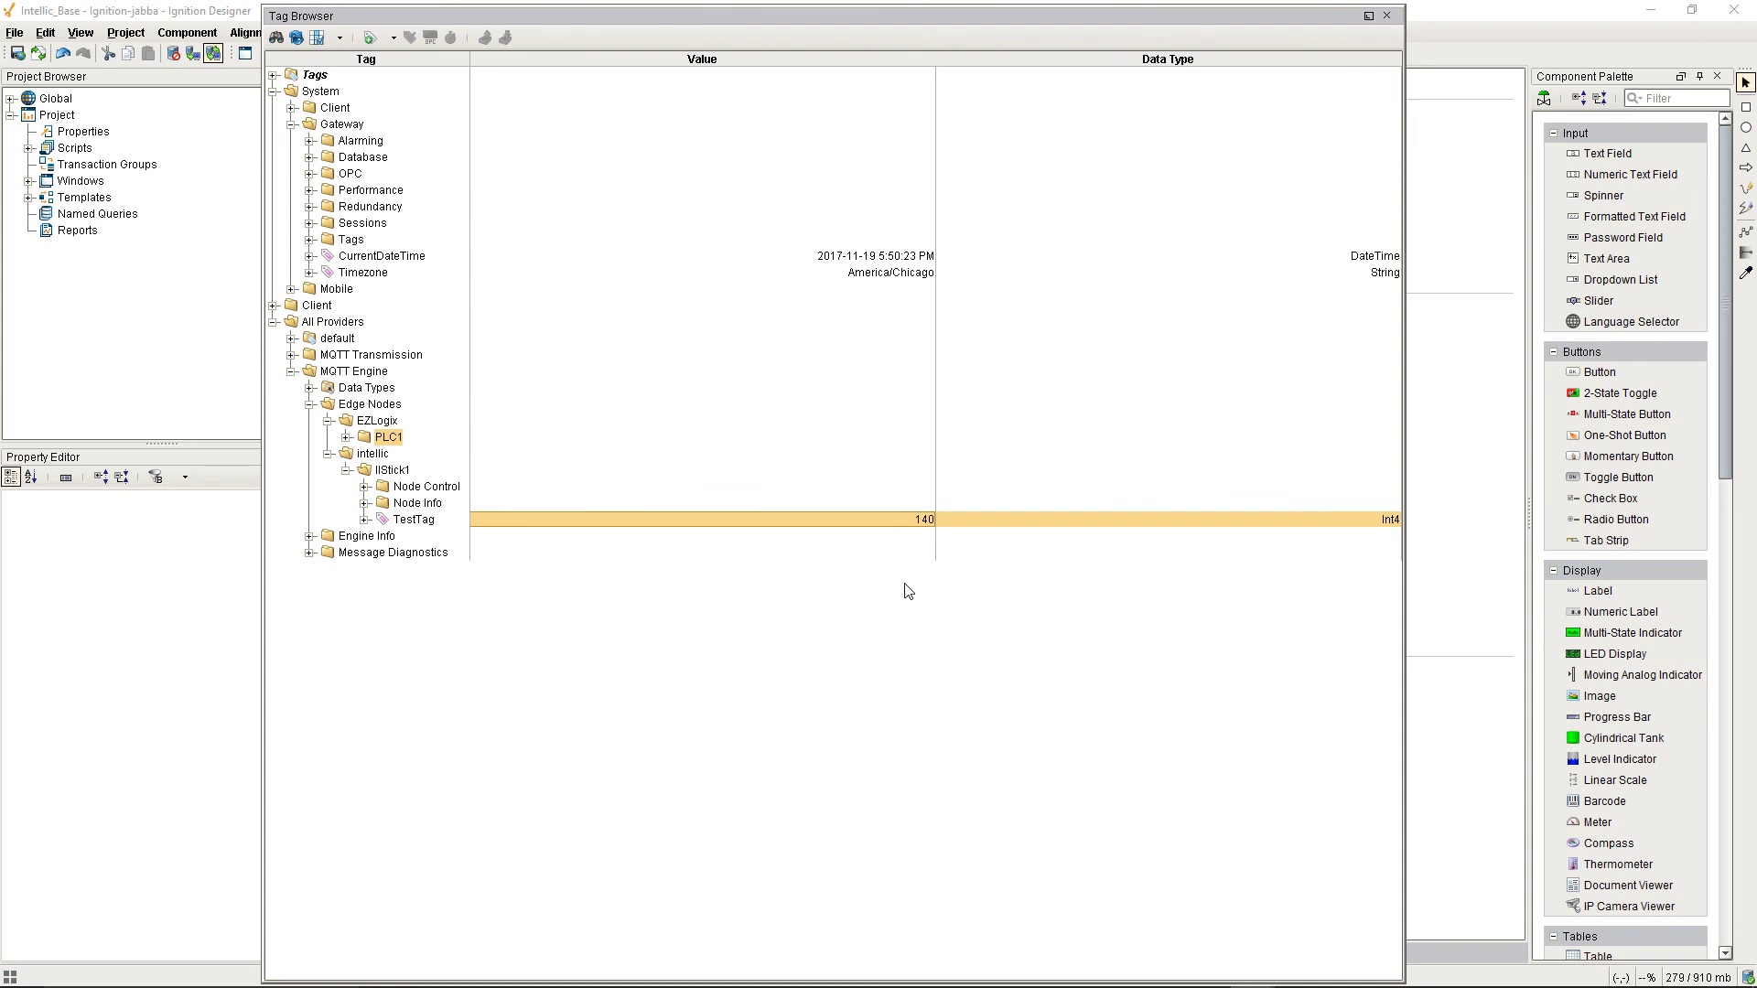
click(328, 454)
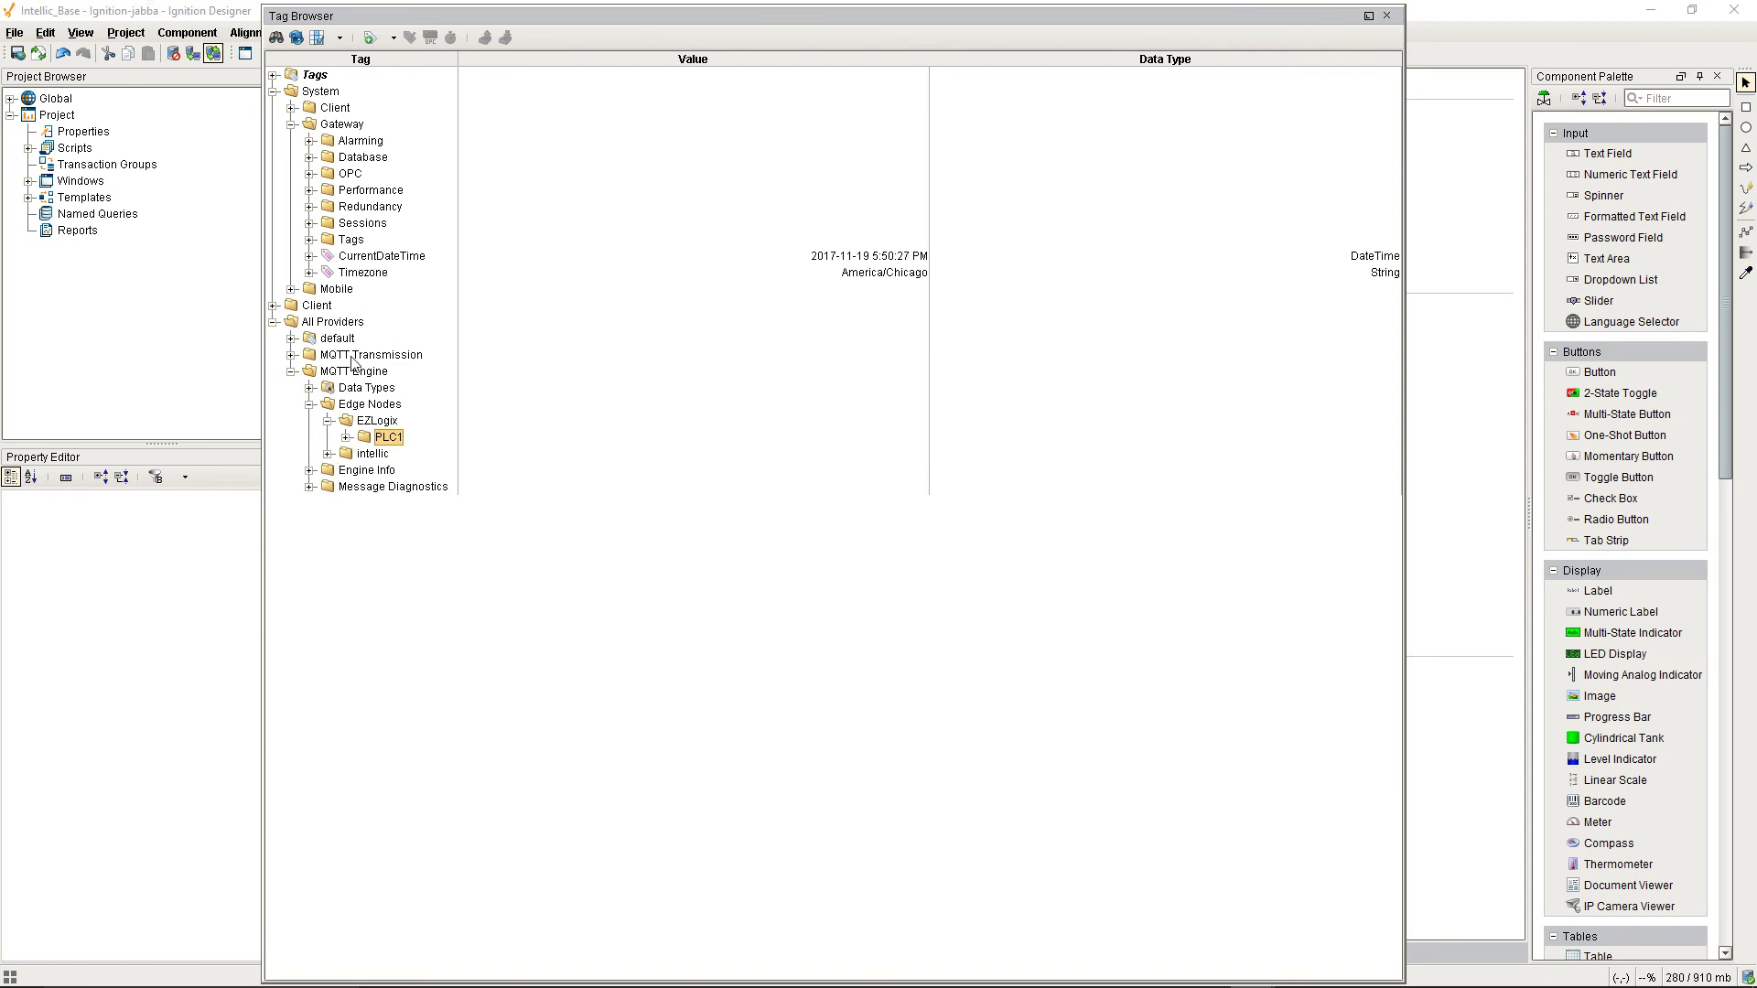
click(347, 439)
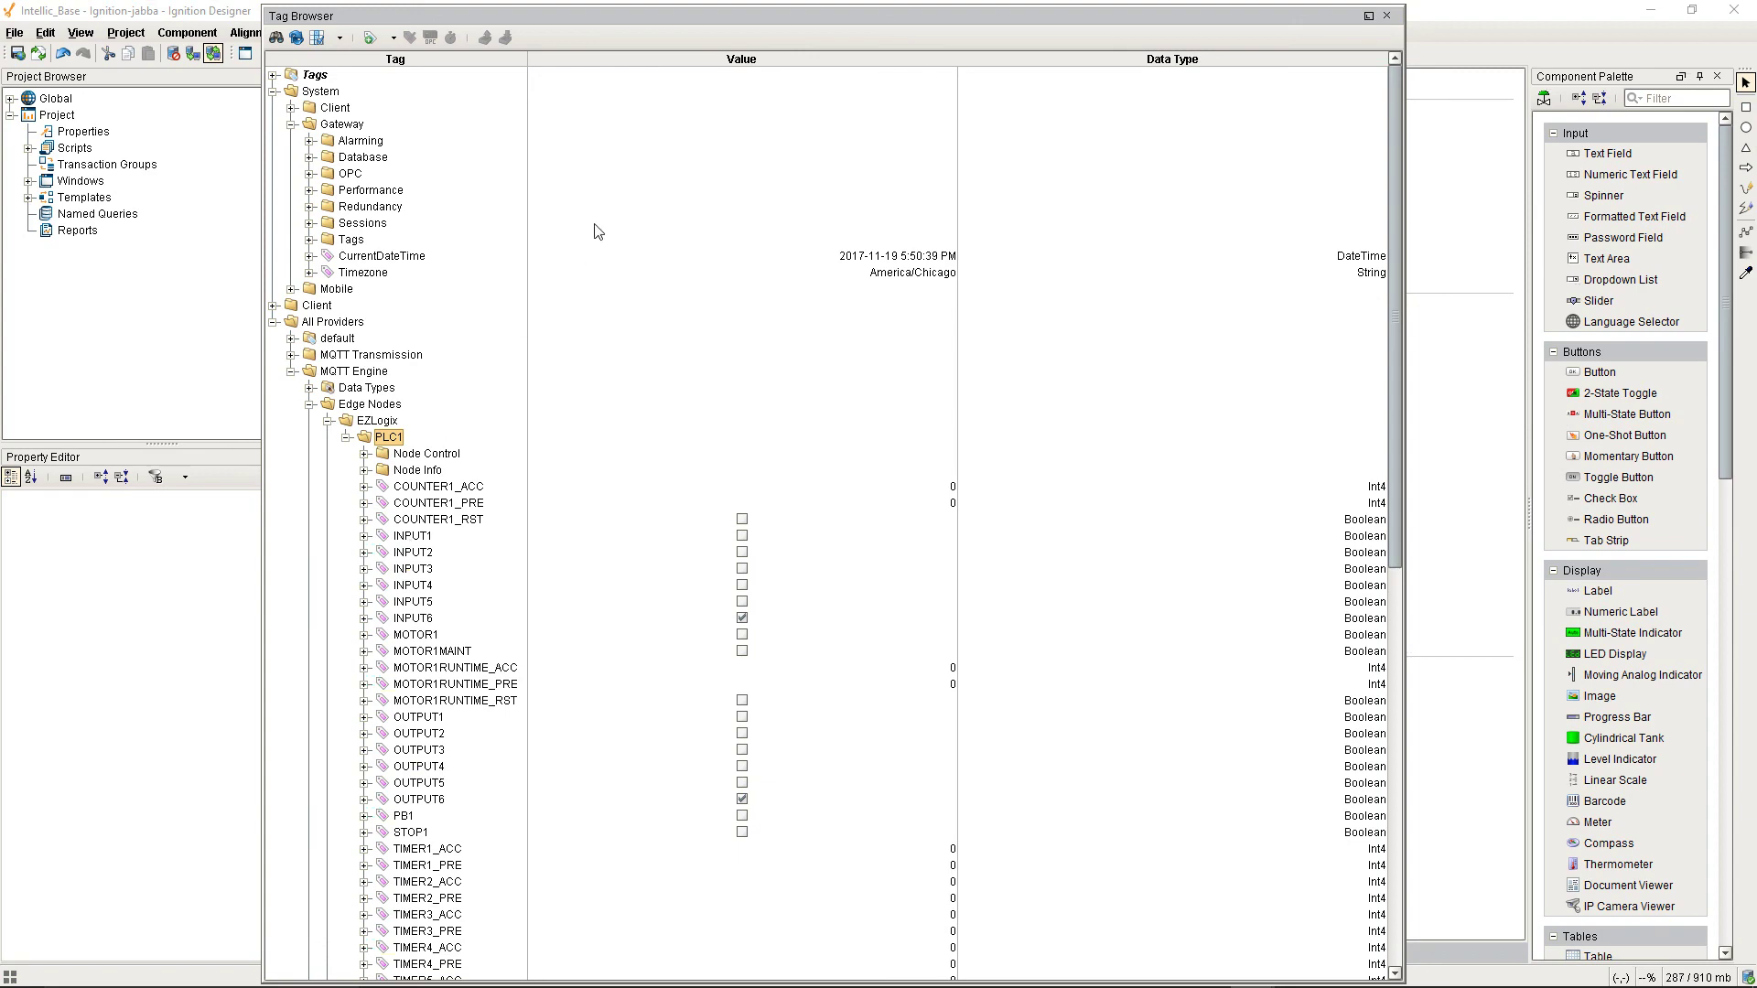
Bring up the Script Console with its interpreter output in full view and review the data transfer results for 0 to 6 active groups
key(ctrl+shift+c)
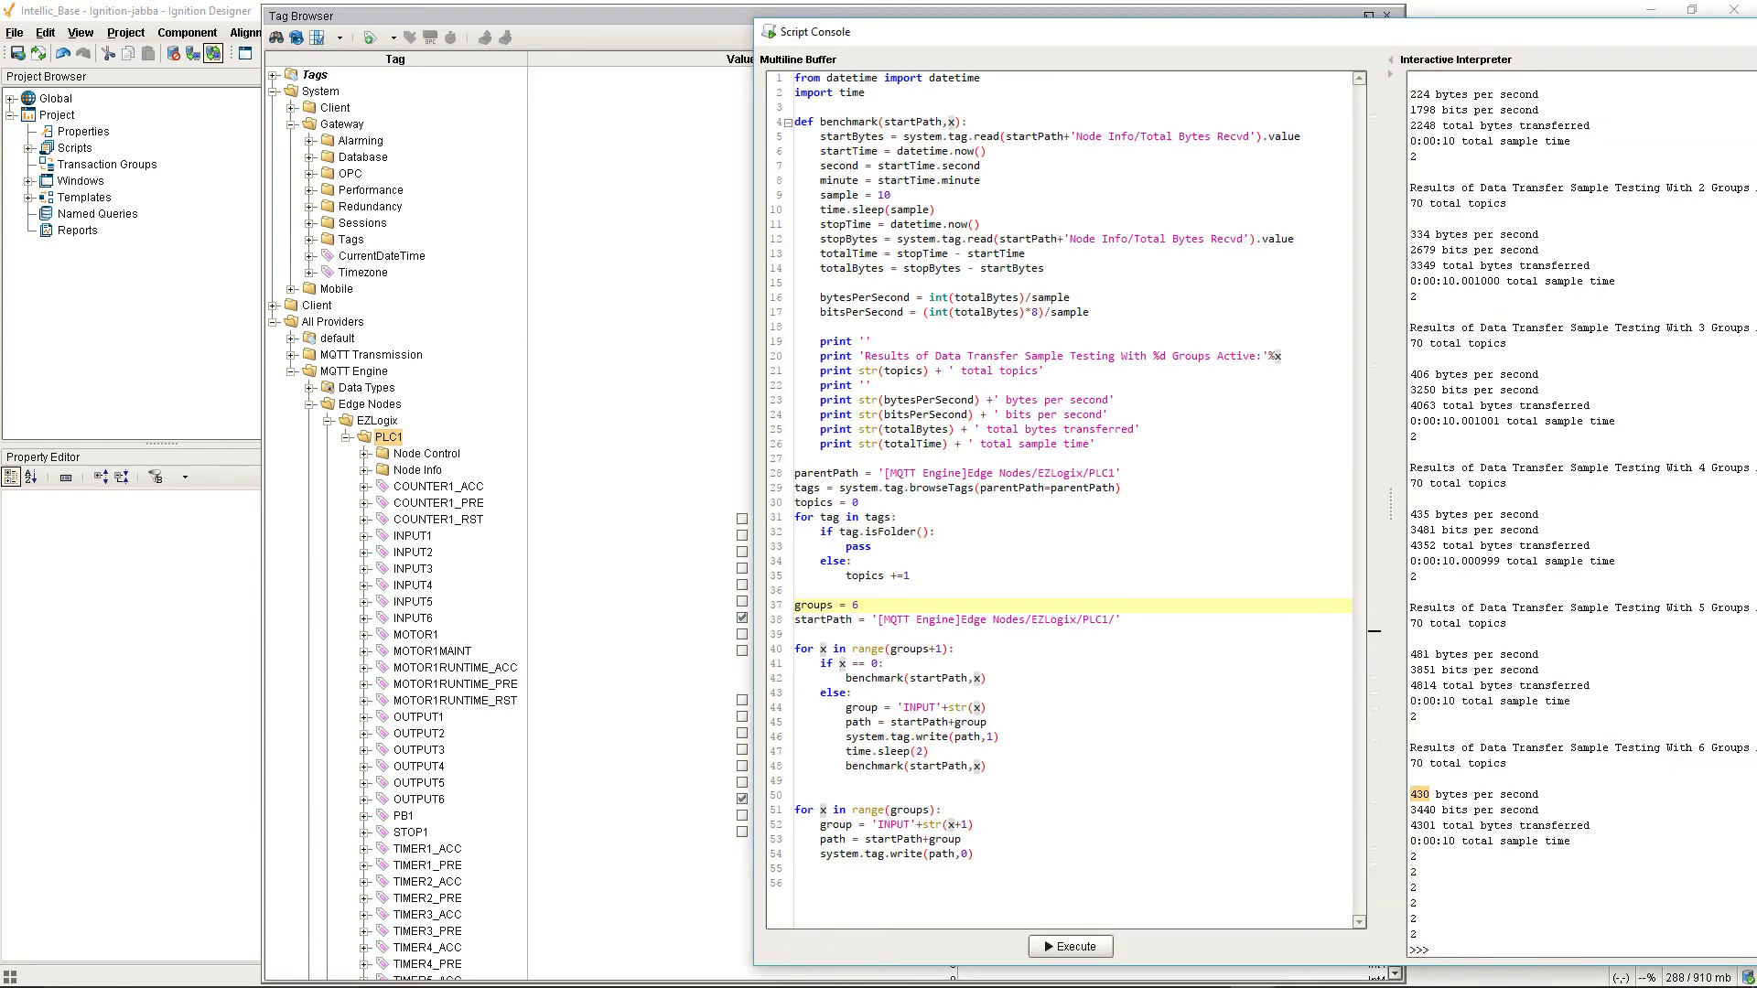
drag(1489, 37, 929, 29)
scroll(1272, 421, up, 6)
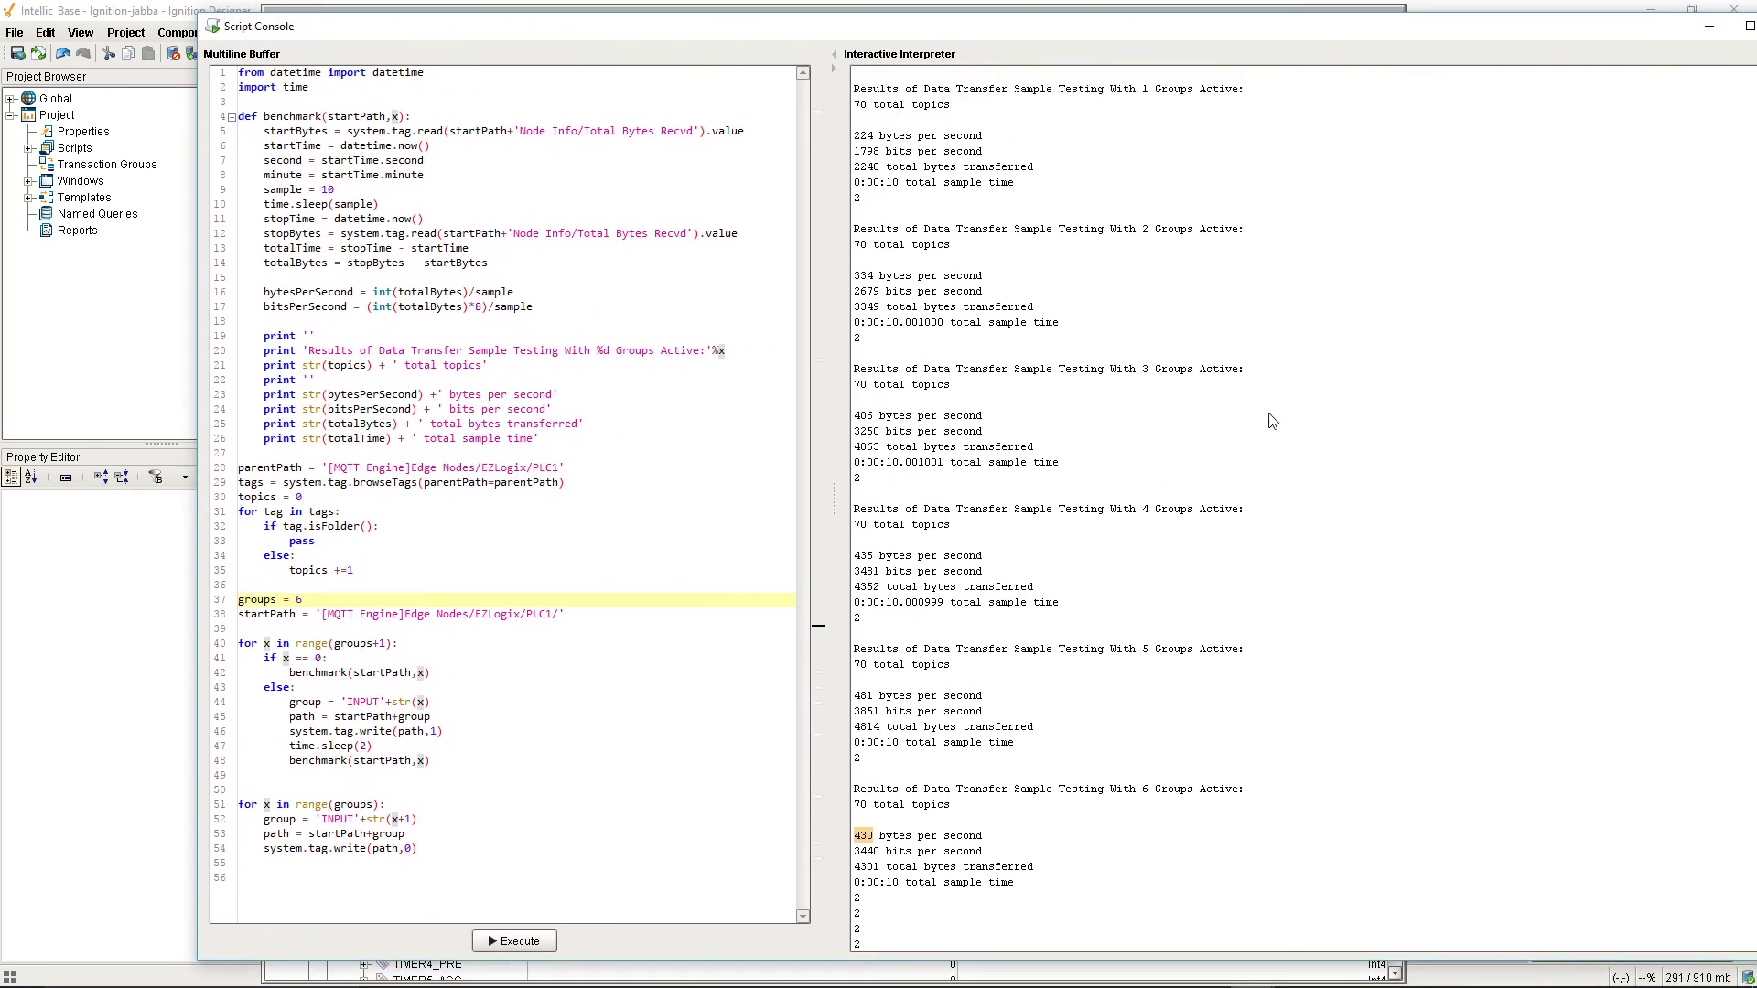
scroll(1272, 421, up, 1)
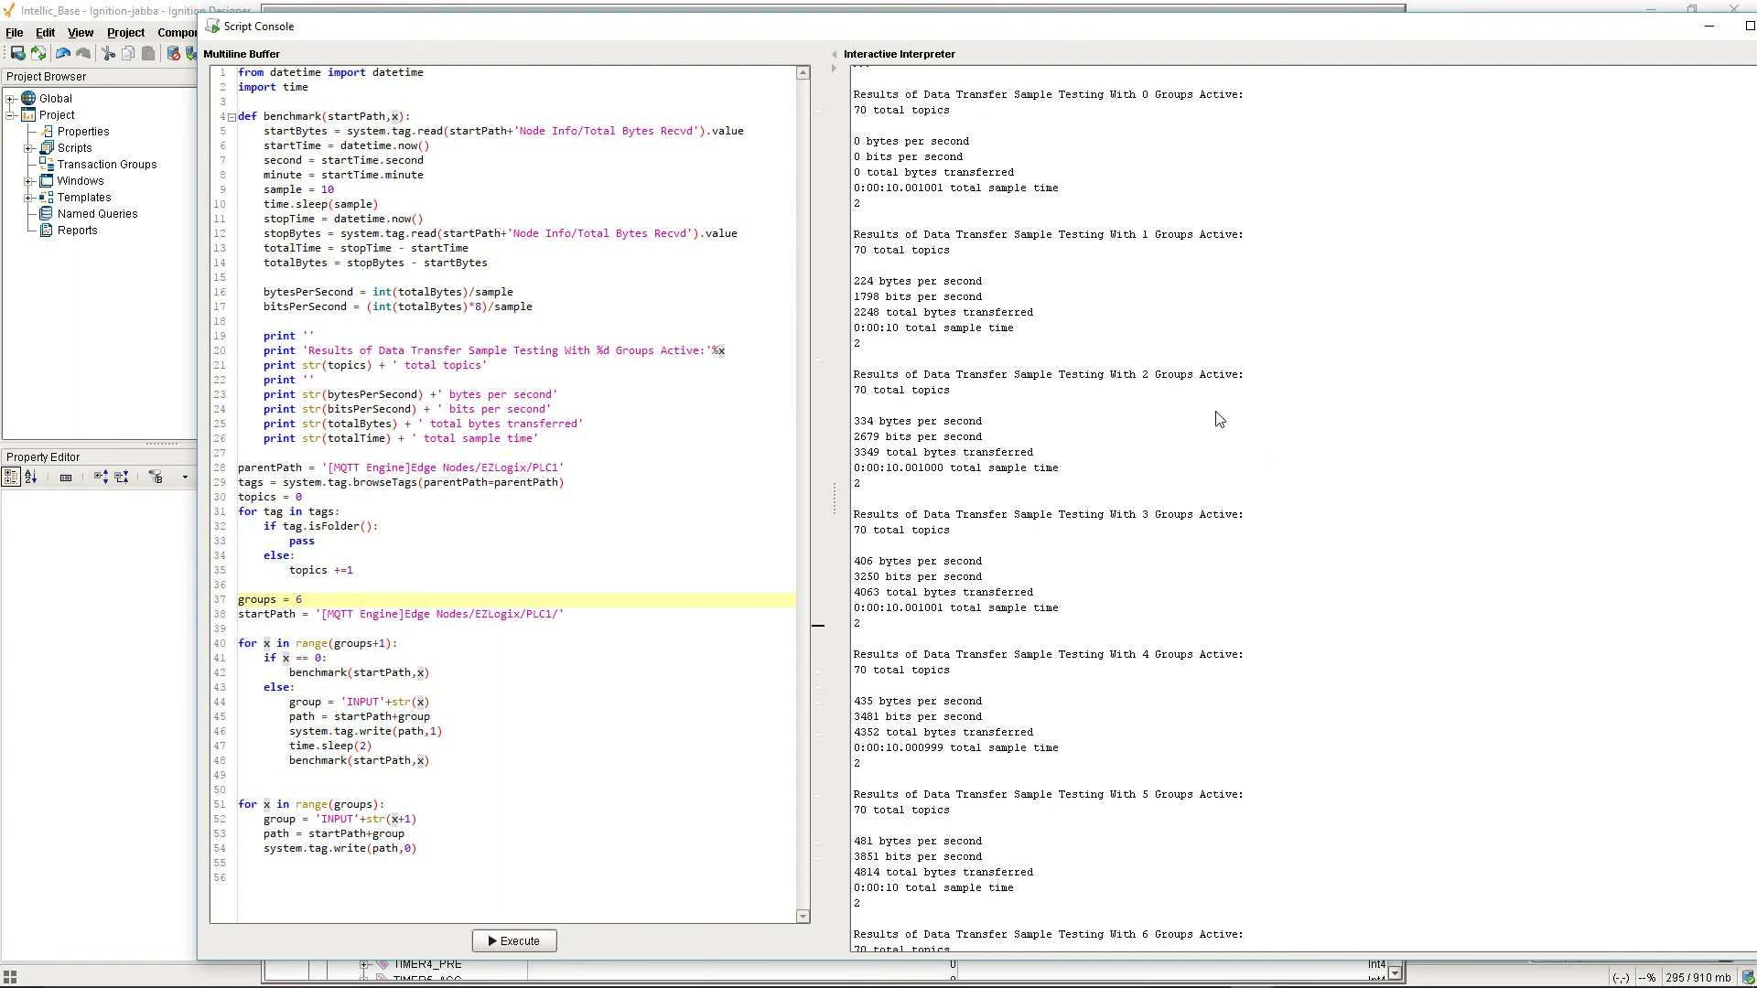
scroll(1179, 656, down, 3)
scroll(1179, 656, down, 4)
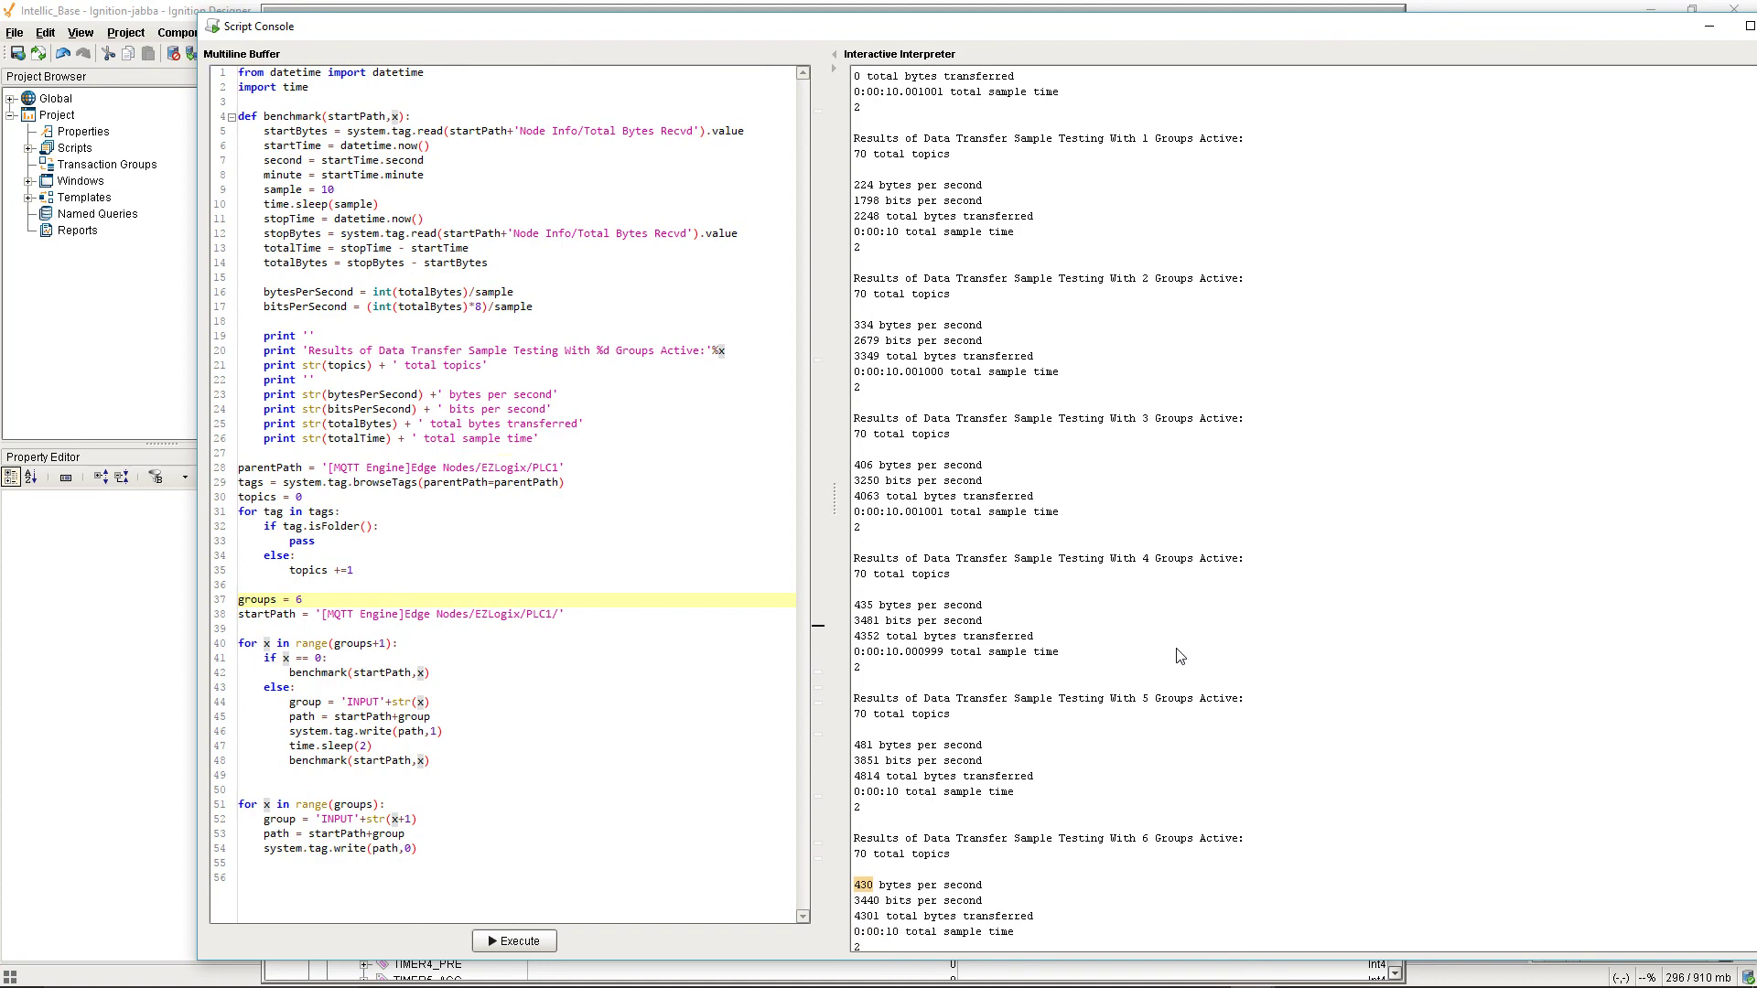
scroll(1179, 656, down, 2)
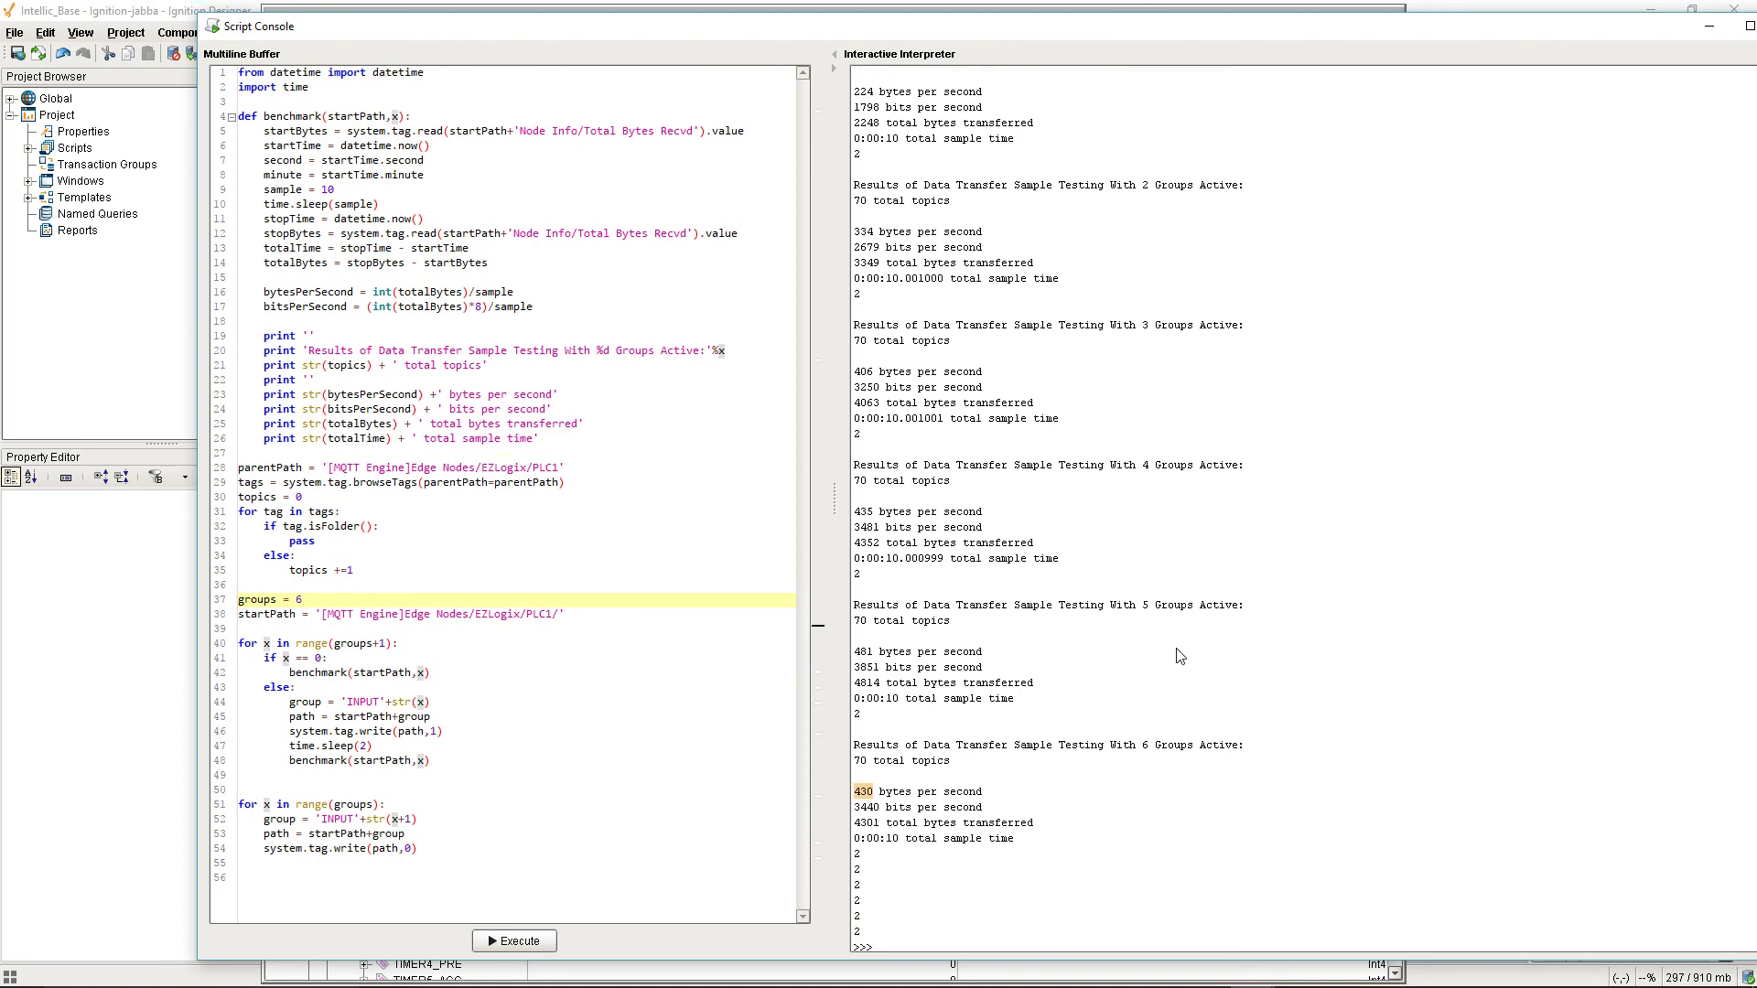